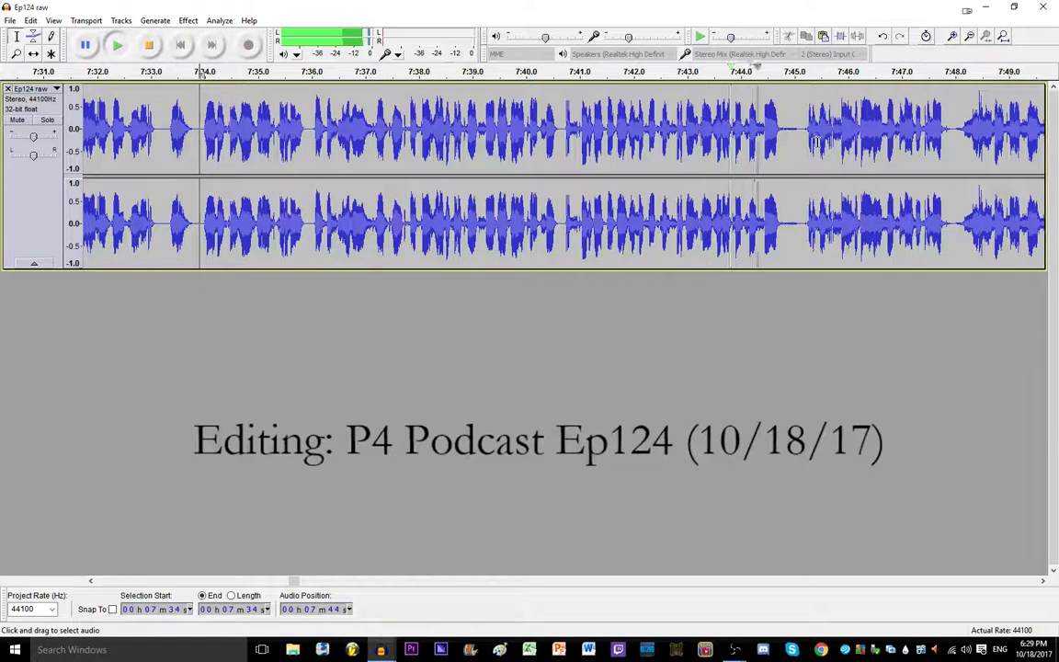
# Step: Stop playback and delete the short bit of sound from about 7:45.29 to 7:45.33
pyautogui.press('space')
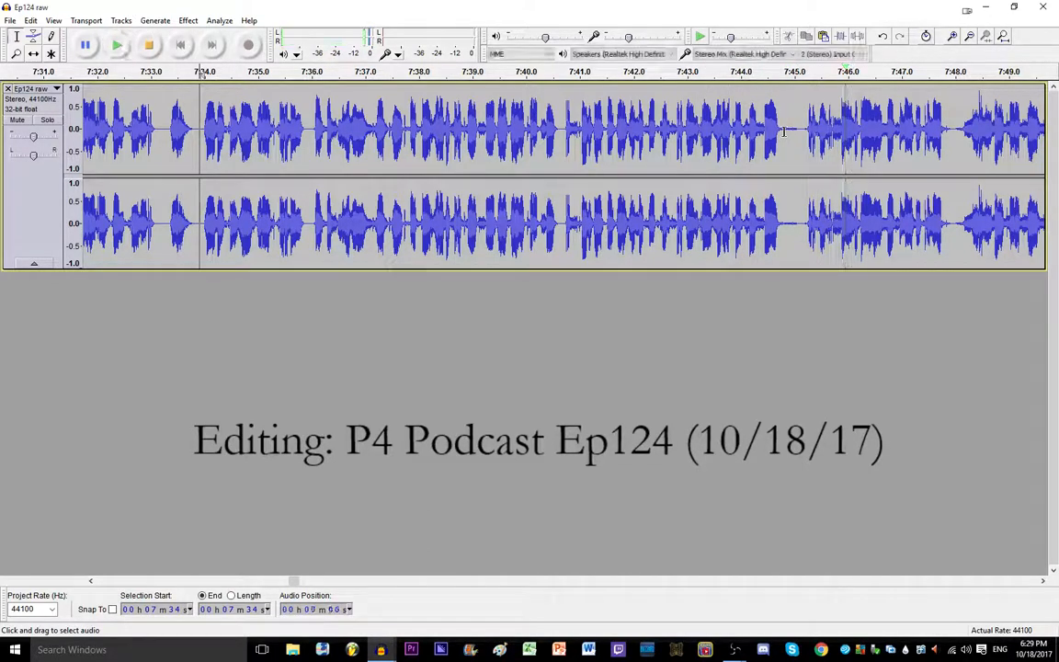
pyautogui.keyDown('ctrl'); pyautogui.scroll(1, 800, 125); pyautogui.keyUp('ctrl')
pyautogui.keyDown('ctrl'); pyautogui.scroll(3, 800, 125); pyautogui.keyUp('ctrl')
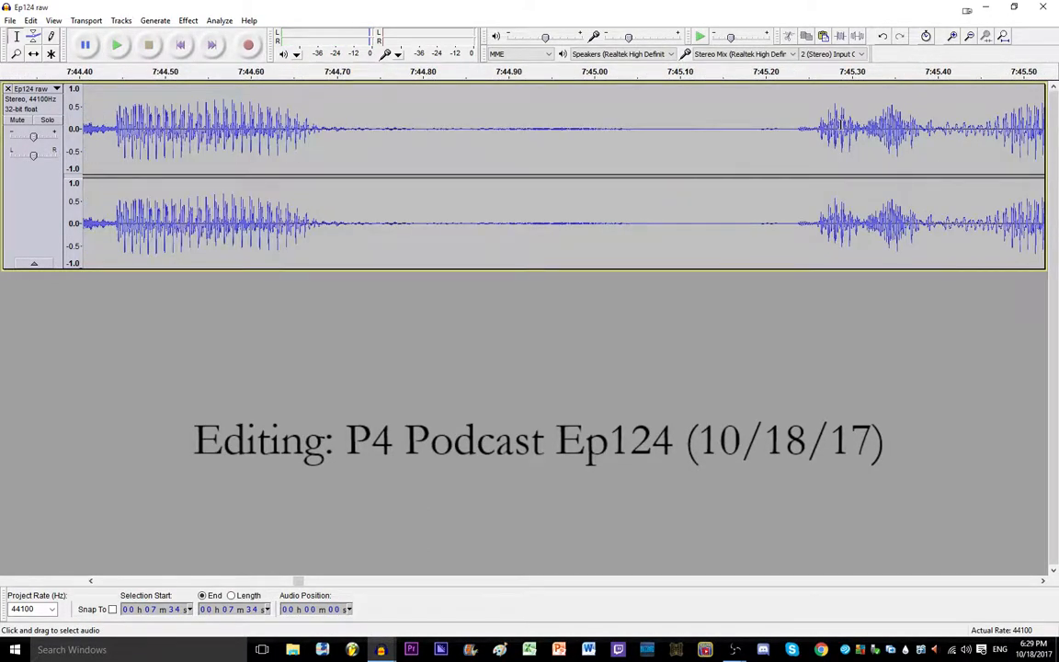
pyautogui.moveTo(841, 124); pyautogui.dragTo(880, 124)
pyautogui.press('Delete')
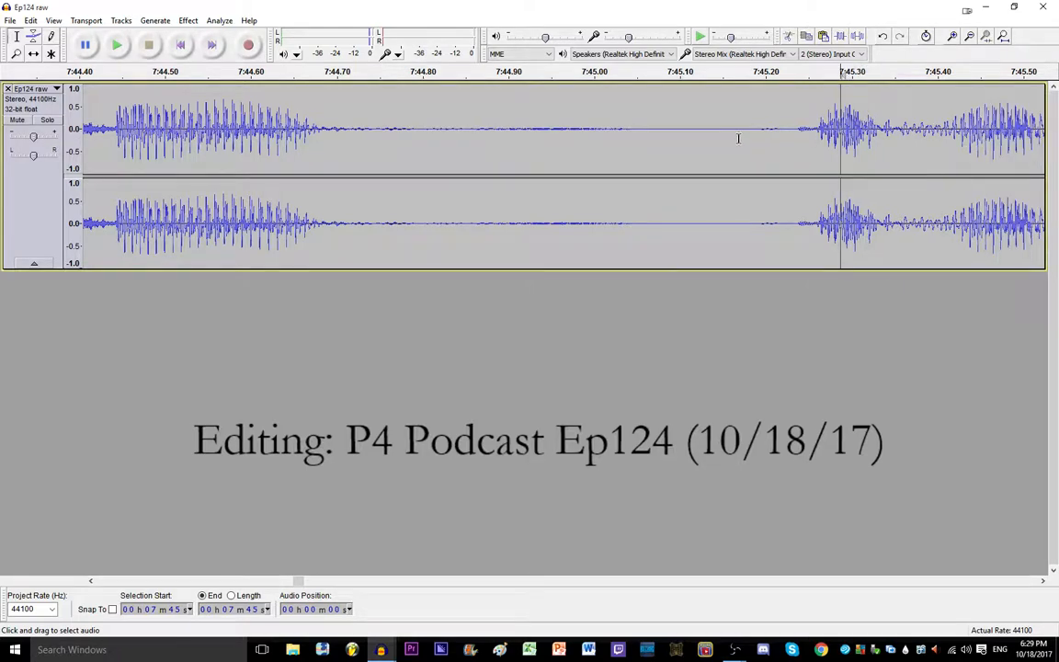
# Step: Shorten the pause by deleting about 7:44.75 to 7:45.0, and play back the edit from about 7:43.4
pyautogui.keyDown('ctrl'); pyautogui.scroll(-3, 645, 144); pyautogui.keyUp('ctrl')
pyautogui.moveTo(608, 136); pyautogui.dragTo(642, 136)
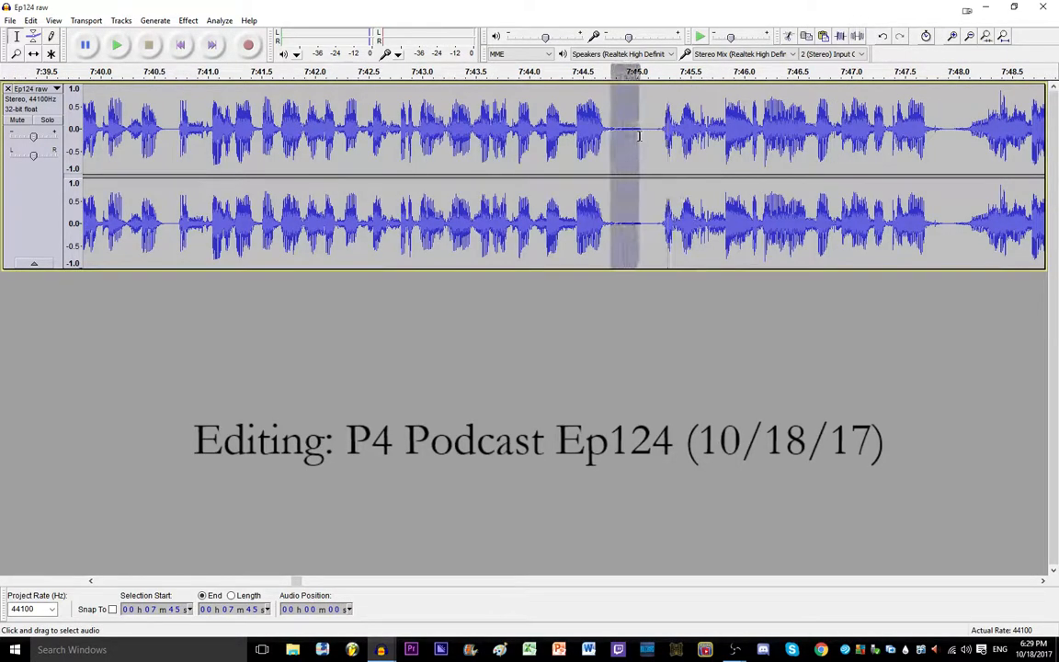
pyautogui.press('Delete')
pyautogui.keyDown('ctrl'); pyautogui.scroll(-1, 518, 129); pyautogui.keyUp('ctrl')
pyautogui.click(519, 131)
pyautogui.press('space')
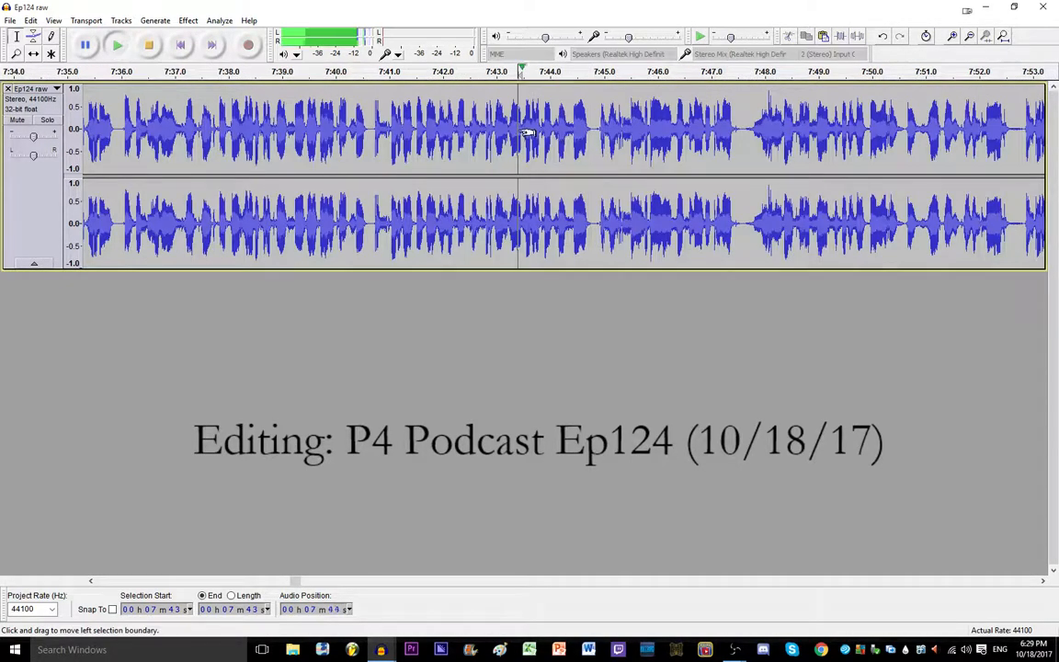
pyautogui.keyDown('ctrl'); pyautogui.scroll(1, 614, 147); pyautogui.keyUp('ctrl')
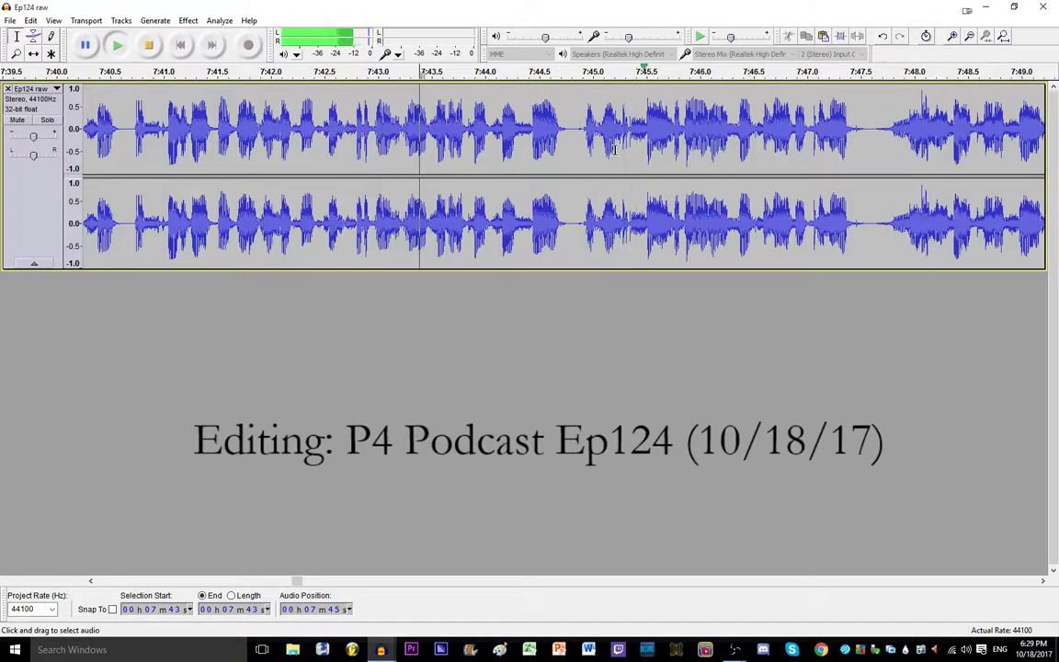
pyautogui.keyDown('ctrl'); pyautogui.scroll(-1, 718, 166); pyautogui.keyUp('ctrl')
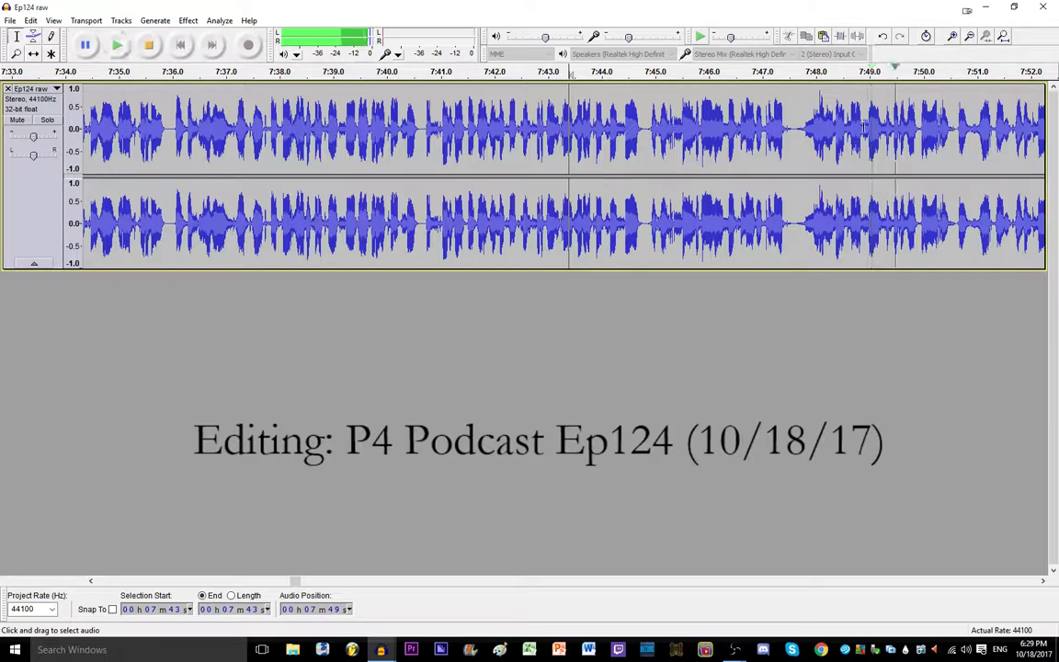
# Step: Replay the passage from about 7:47.8 and examine its waveform up to 7:49
pyautogui.click(828, 130)
pyautogui.press('space')
pyautogui.click(801, 131)
pyautogui.press('space')
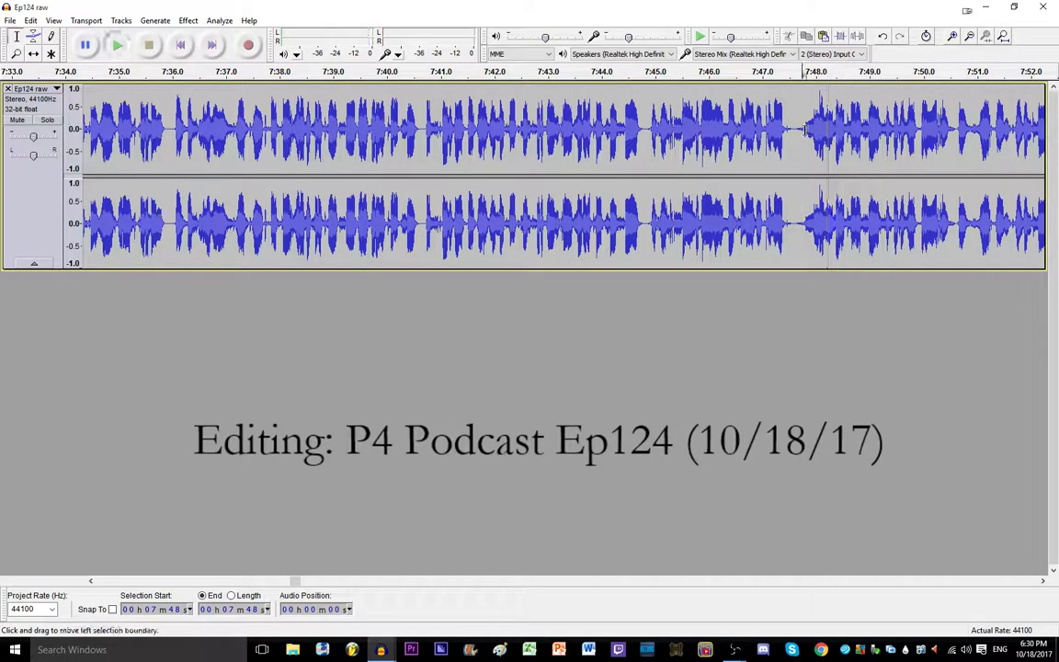
pyautogui.press('space')
pyautogui.keyDown('ctrl'); pyautogui.scroll(4, 835, 129); pyautogui.keyUp('ctrl')
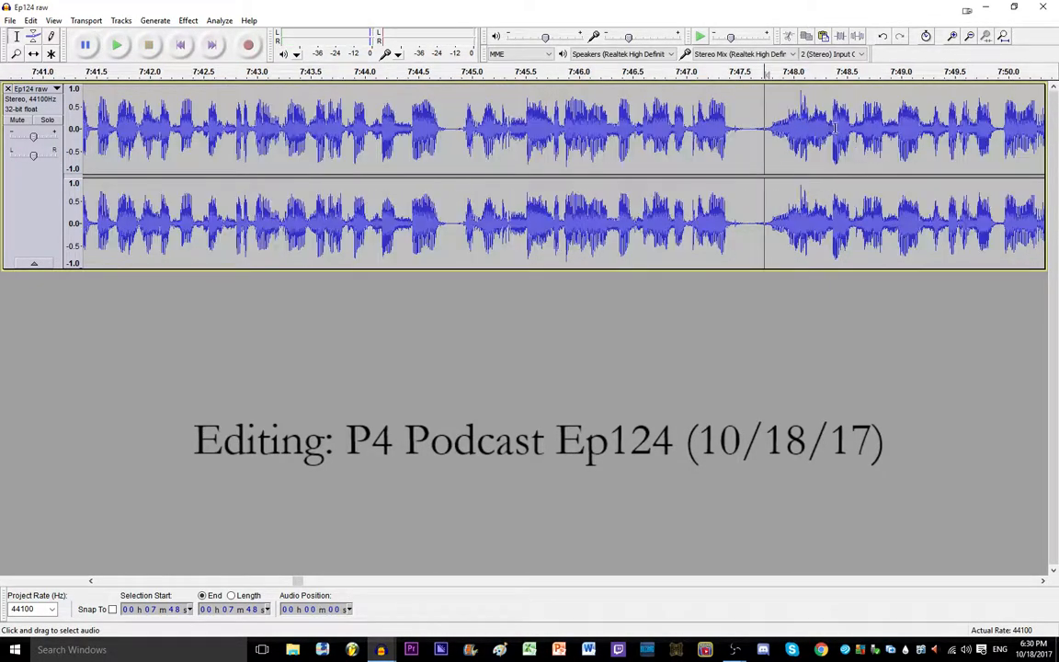
pyautogui.keyDown('ctrl'); pyautogui.scroll(-3, 830, 127); pyautogui.keyUp('ctrl')
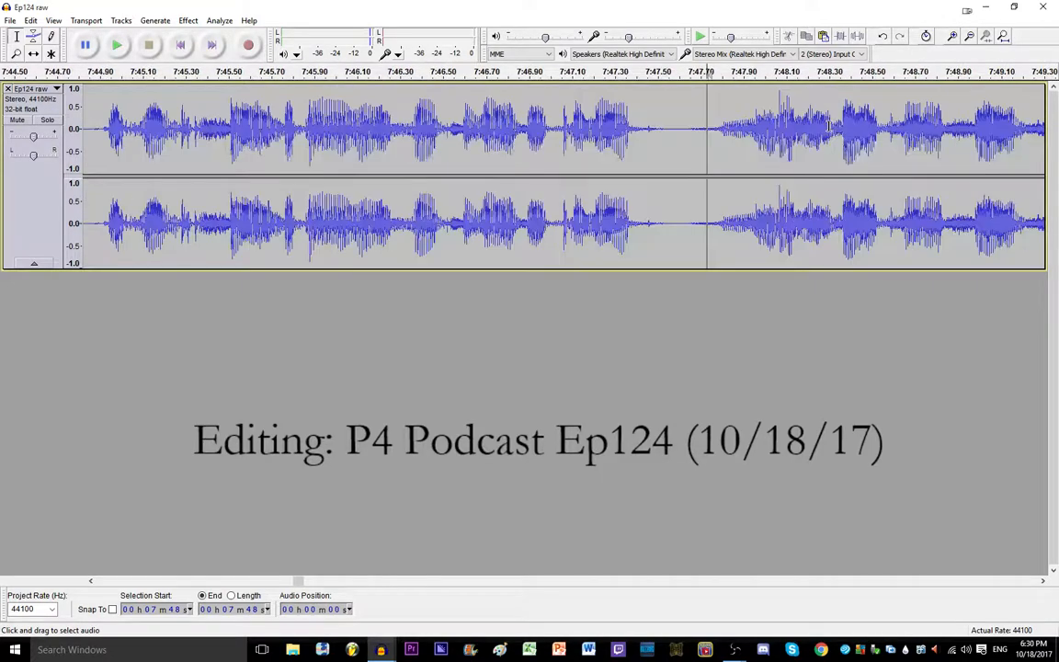
pyautogui.press('space')
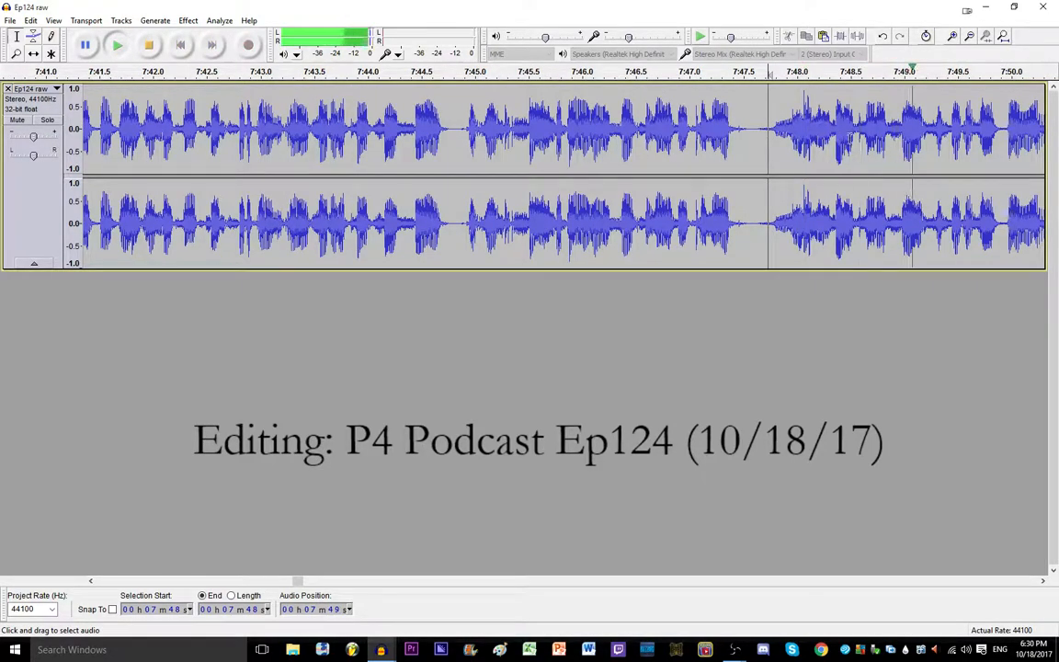
# Step: Delete the tiny sliver of audio at about 7:48.3 and play back the edit from about 7:48.0
pyautogui.press('space')
pyautogui.keyDown('ctrl'); pyautogui.scroll(2, 830, 130); pyautogui.keyUp('ctrl')
pyautogui.click(845, 124)
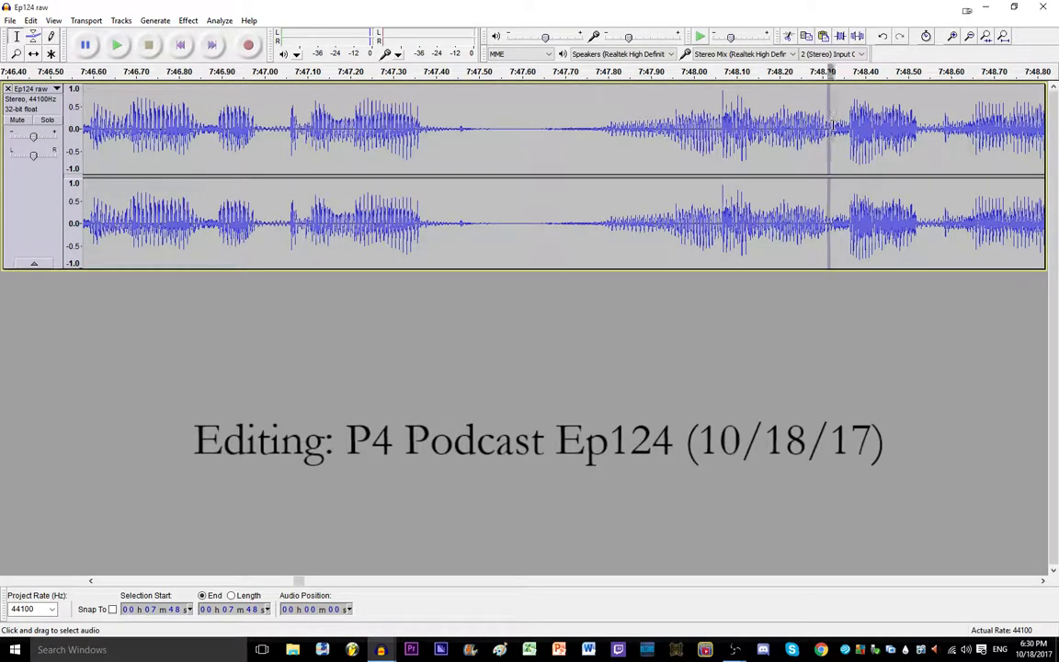
pyautogui.click(683, 131)
pyautogui.press('space')
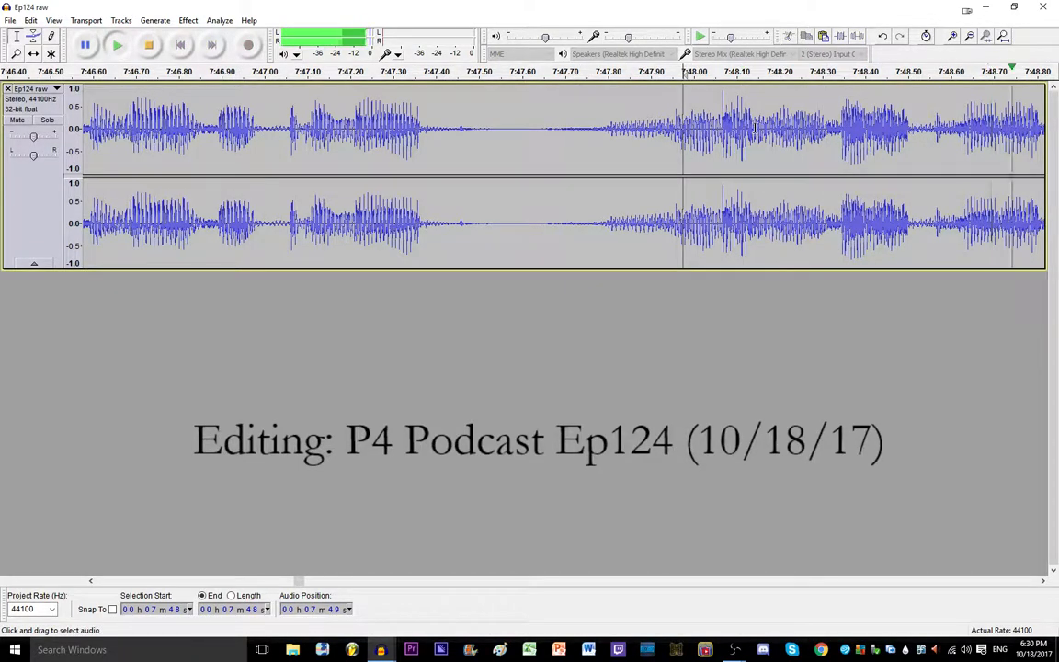
pyautogui.keyDown('ctrl'); pyautogui.scroll(-3, 813, 131); pyautogui.keyUp('ctrl')
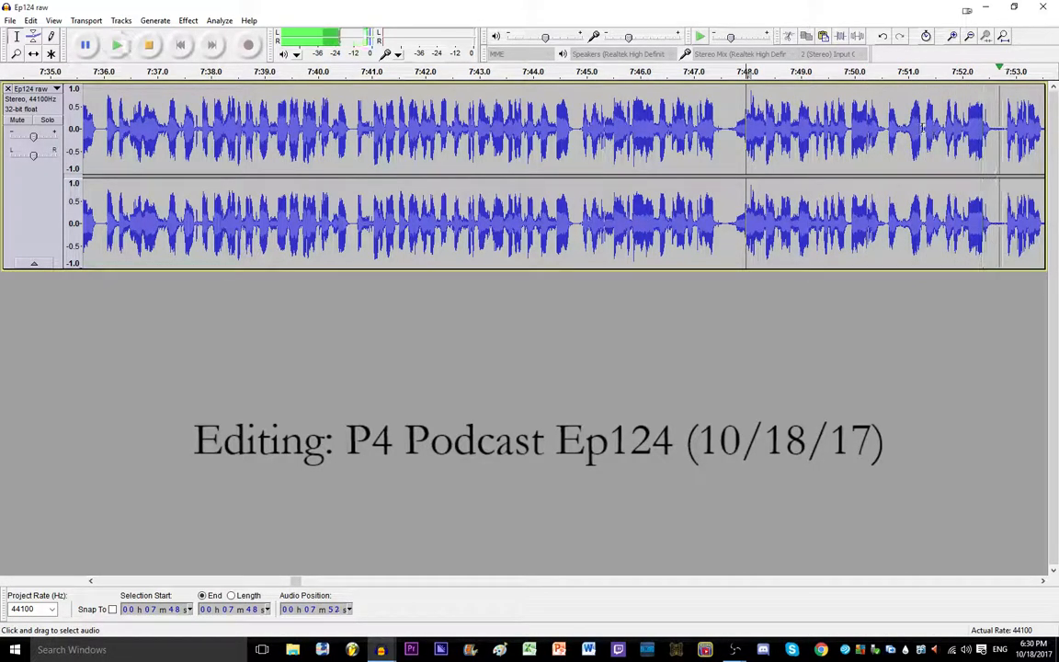
# Step: Cut the unwanted speech from about 7:51.3 to 7:51.7 and play back the edit from about 7:50.8
pyautogui.press('space')
pyautogui.click(922, 136)
pyautogui.press('space')
pyautogui.press('space')
pyautogui.keyDown('shift'); pyautogui.click(942, 127); pyautogui.keyUp('shift')
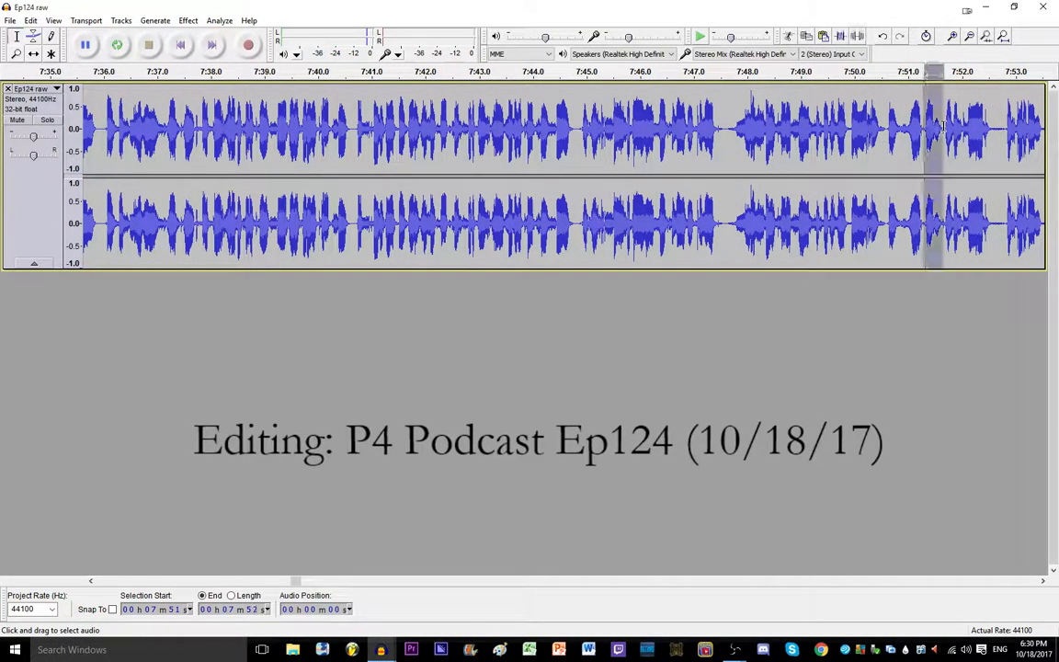
pyautogui.click(896, 132)
pyautogui.press('space')
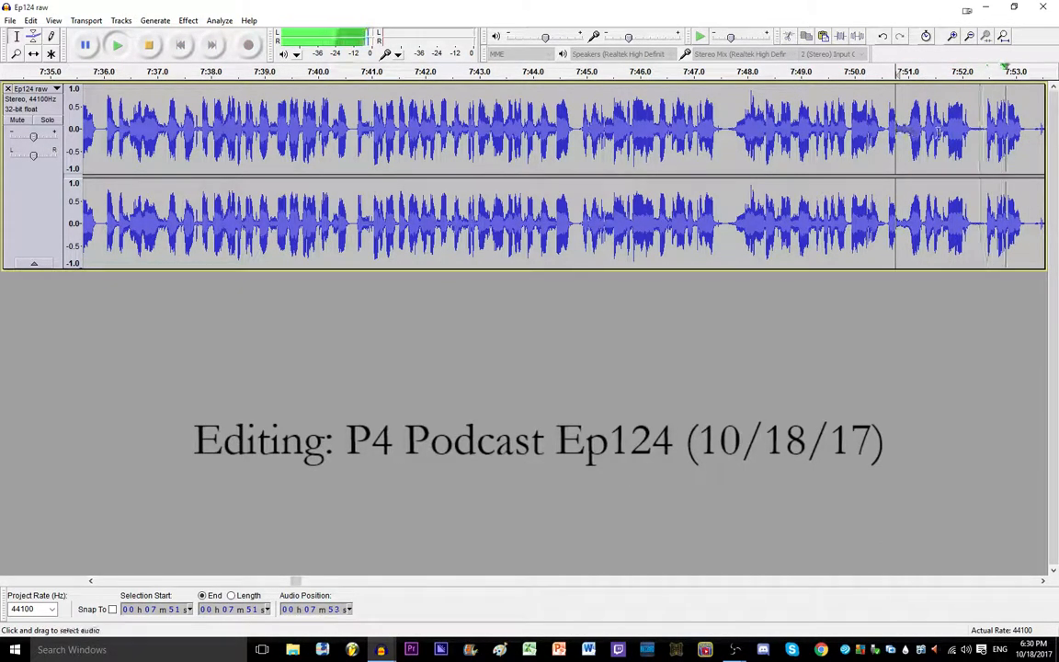
# Step: Delete the small noise from about 7:53.3 to 7:53.65 and trim a sliver of the pause just before it
pyautogui.press('space')
pyautogui.hscroll(5, 637, 177)
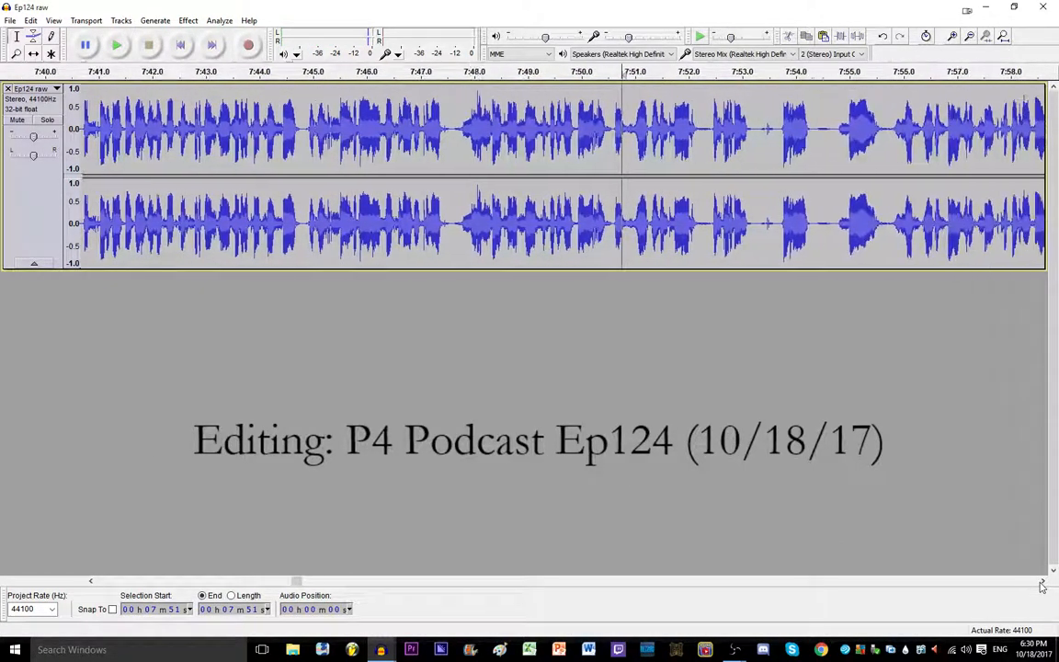
pyautogui.moveTo(640, 131); pyautogui.dragTo(663, 131)
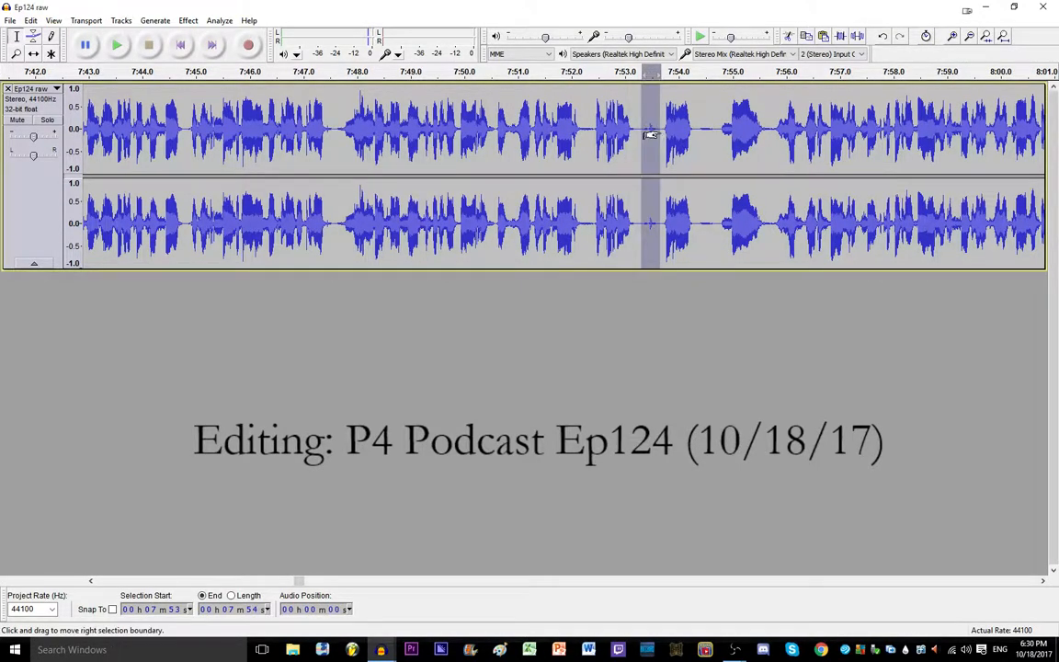
pyautogui.press('Delete')
pyautogui.press('space')
pyautogui.press('space')
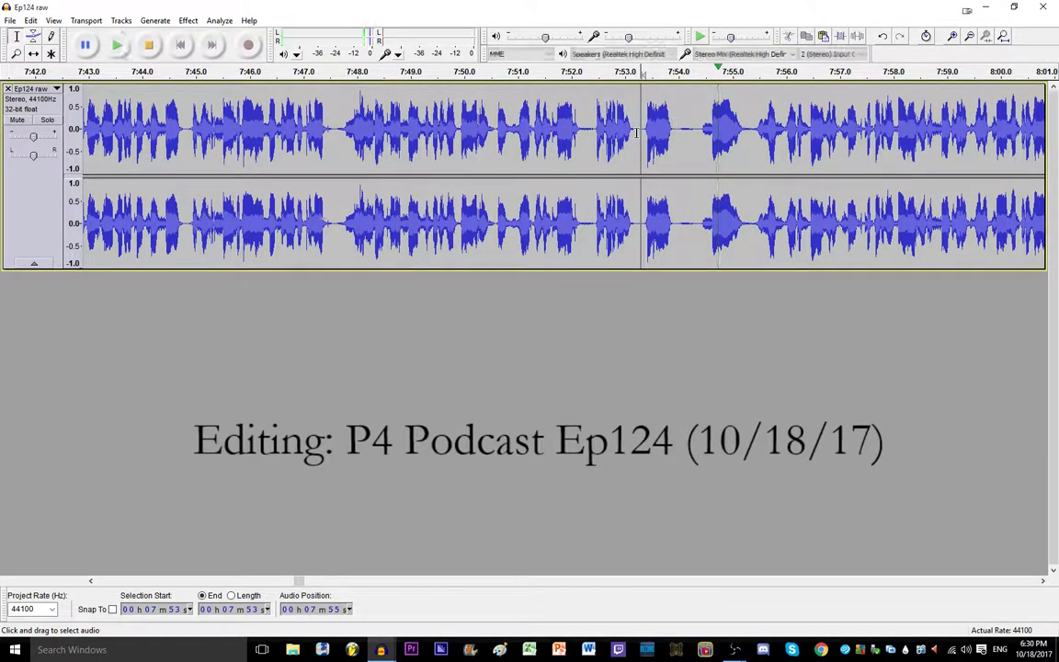
pyautogui.press('Delete')
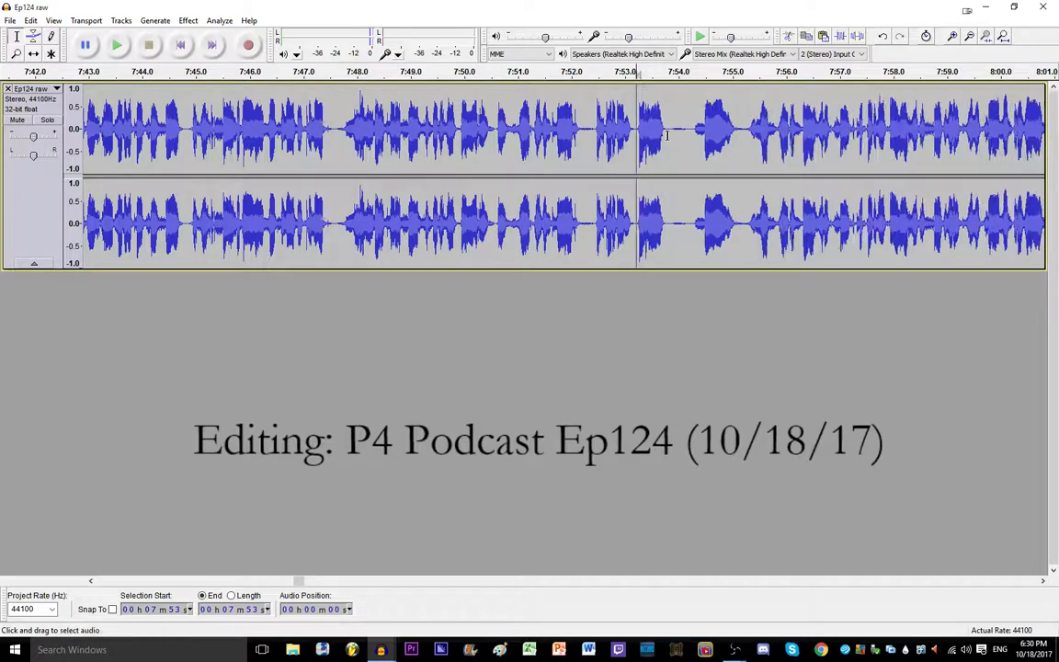
# Step: Shorten the next pause by deleting about 7:53.8 to 7:54.2, and play back from about 7:52.4
pyautogui.moveTo(668, 133); pyautogui.dragTo(689, 134)
pyautogui.press('Delete')
pyautogui.click(591, 143)
pyautogui.press('space')
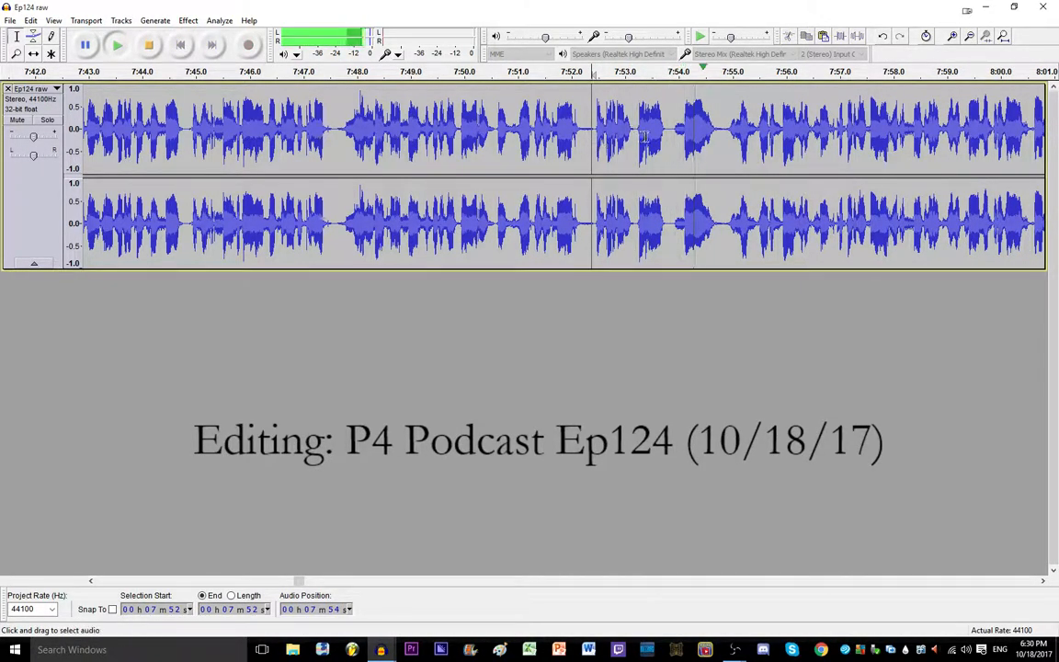
# Step: Cut the short sound from about 7:54.9 to 7:55.1 and play back the edit from about 7:54.4
pyautogui.click(733, 129)
pyautogui.press('space')
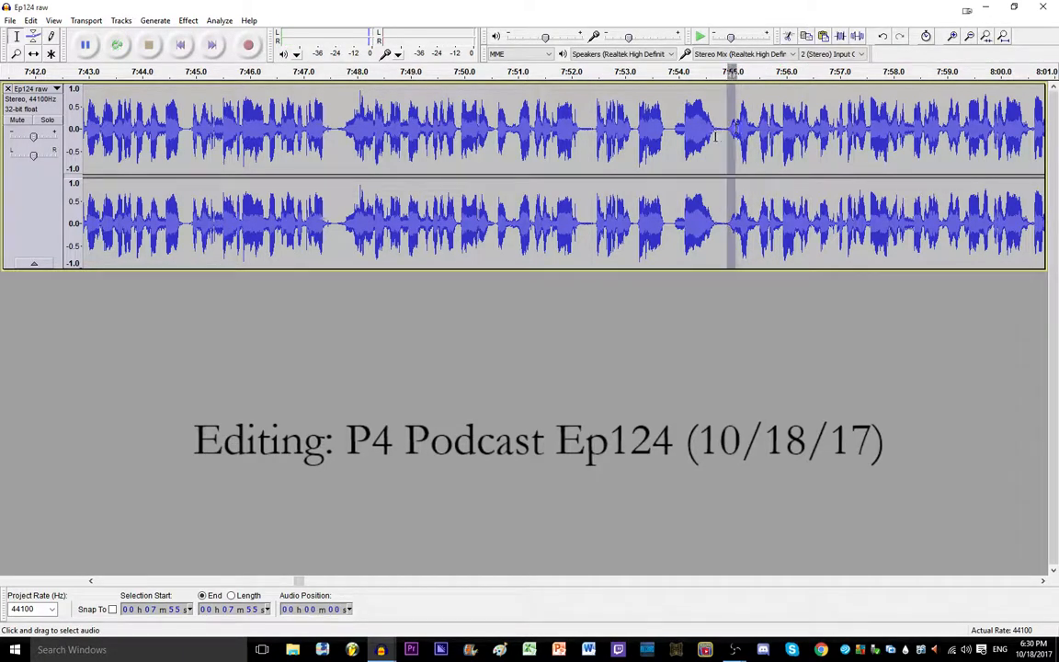
pyautogui.click(703, 134)
pyautogui.press('space')
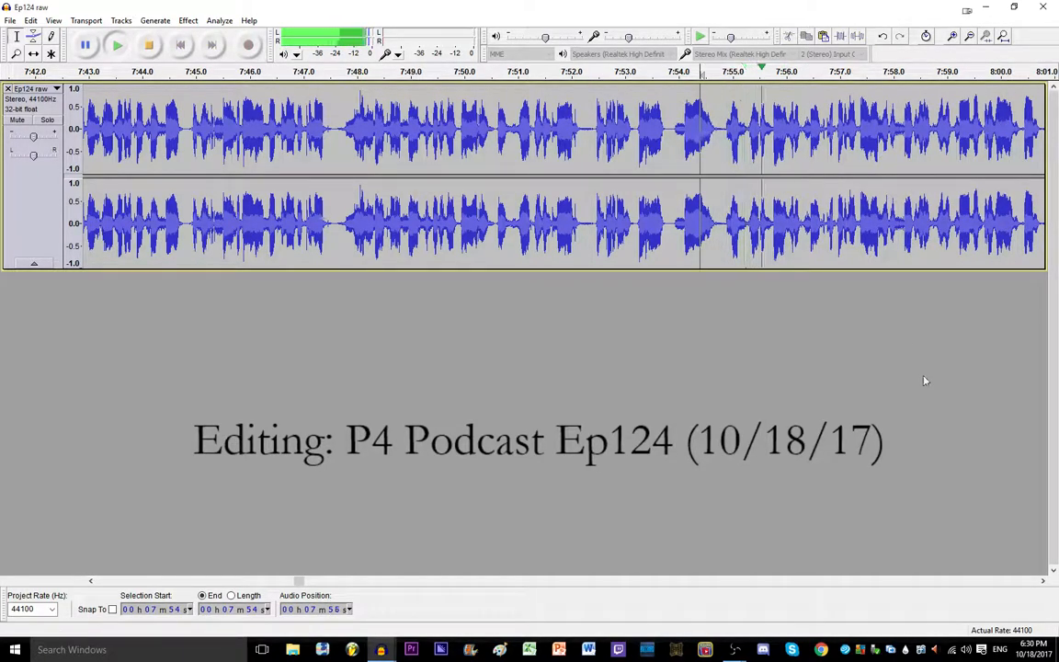
pyautogui.click(1042, 580)
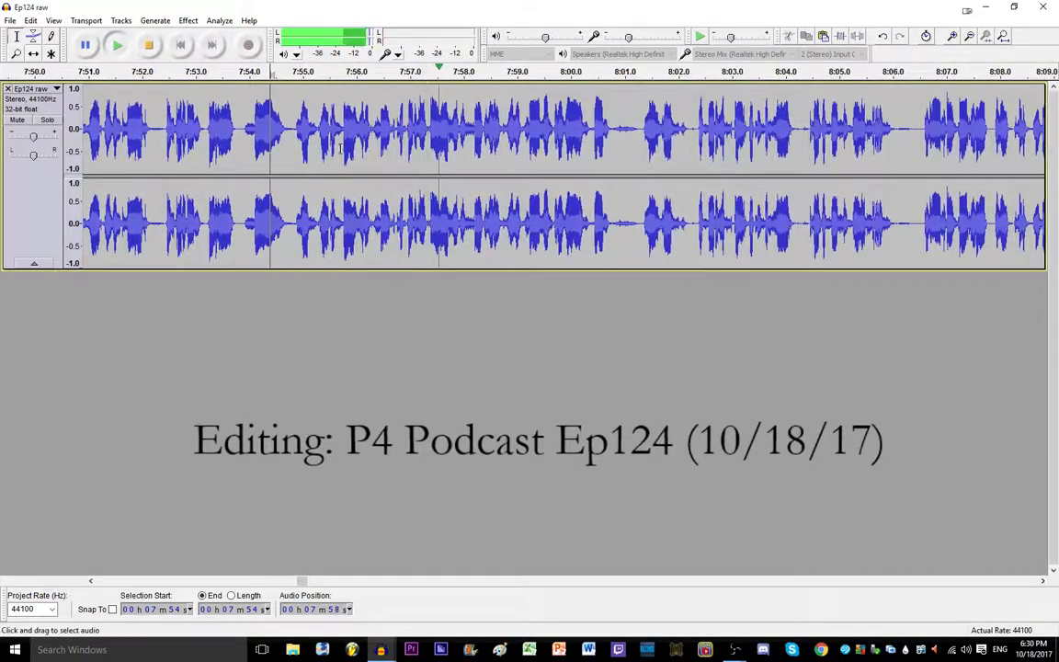
# Step: Replay from about 7:55.7 and try cutting the audio from about 7:56.70 to 7:56.77
pyautogui.press('space')
pyautogui.click(346, 130)
pyautogui.press('space')
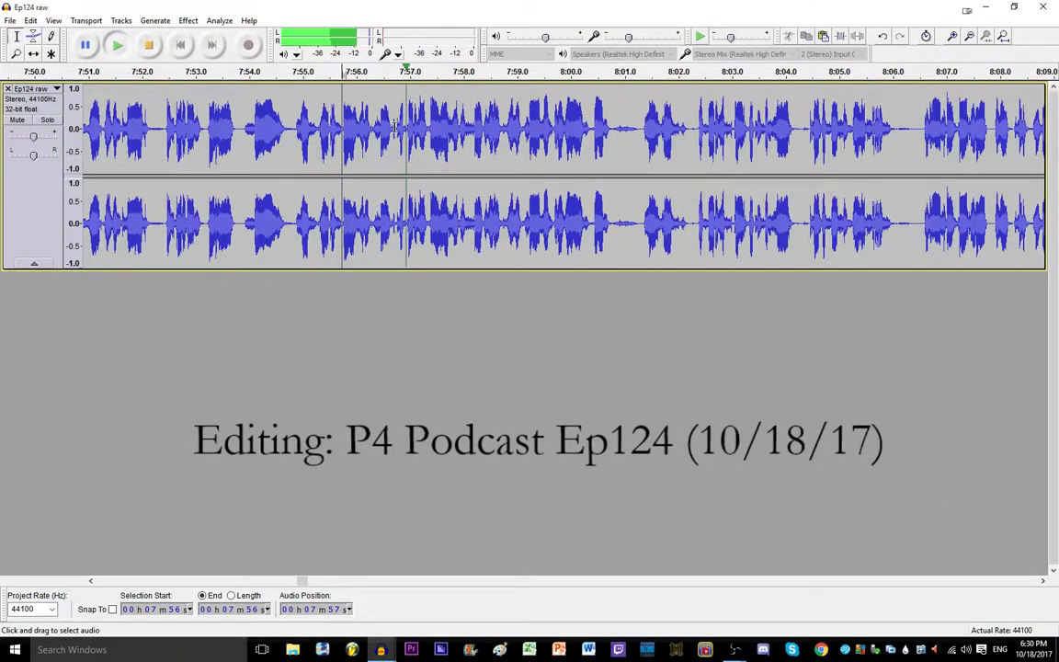
pyautogui.press('space')
pyautogui.scroll(2, 393, 130)
pyautogui.moveTo(391, 127); pyautogui.dragTo(405, 125)
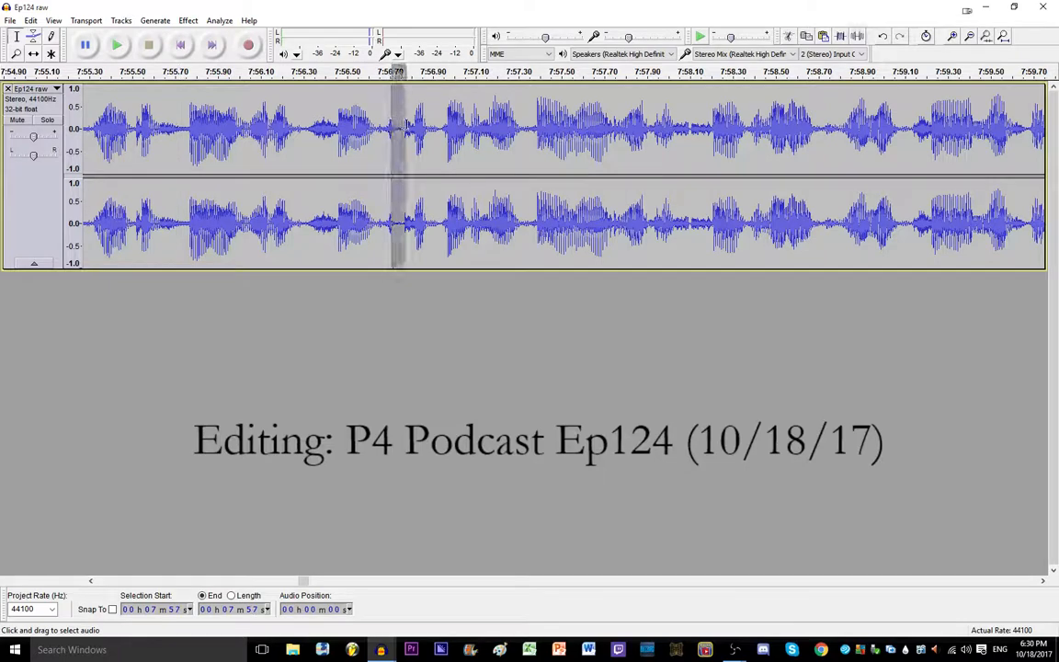
pyautogui.press('Delete')
# Step: Play back the cut near 7:56.7 from two earlier points, and undo that cut
pyautogui.click(343, 131)
pyautogui.press('space')
pyautogui.press('space')
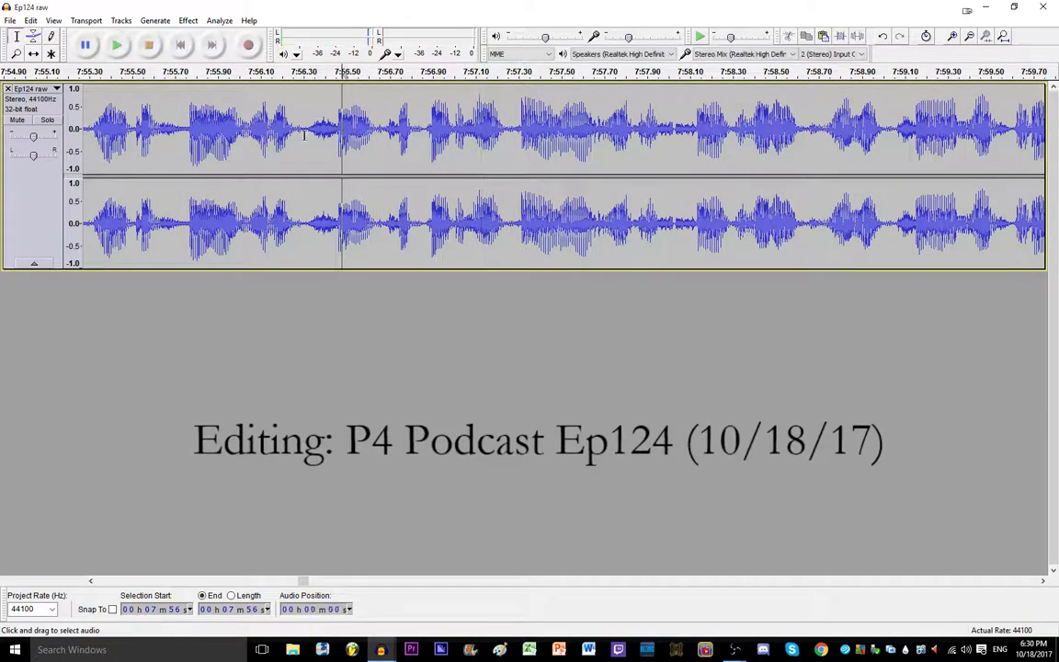
pyautogui.click(295, 137)
pyautogui.press('space')
pyautogui.press('space')
pyautogui.hotkey('ctrl', 'z')
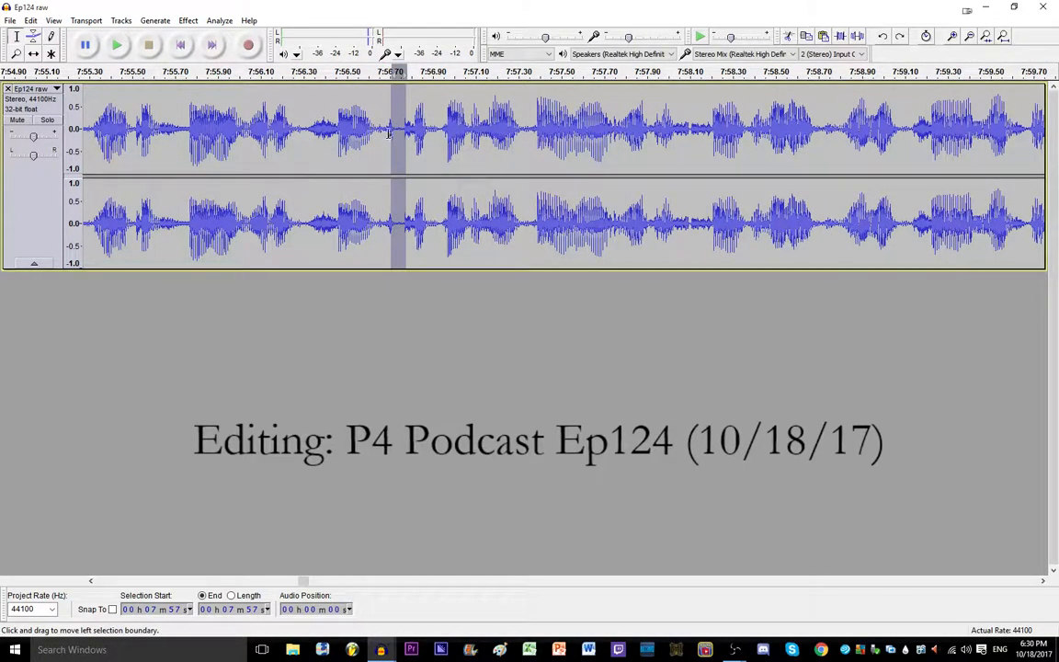
# Step: Delete a slightly narrower portion of the gap at about 7:56.7 and play back from about 7:56.2
pyautogui.press('Delete')
pyautogui.click(285, 131)
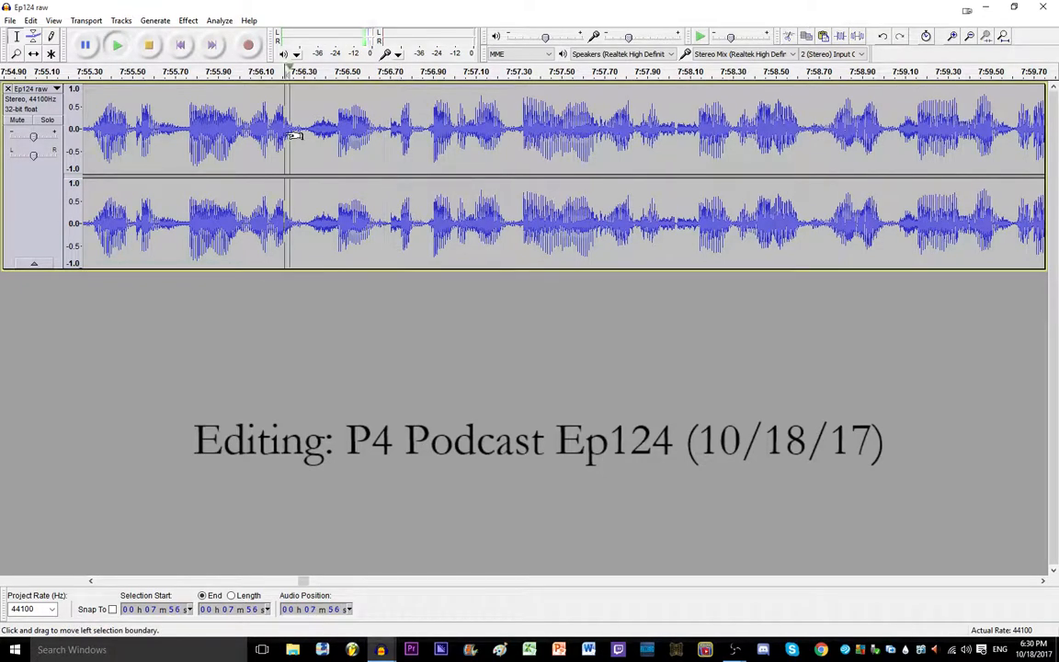
pyautogui.press('space')
pyautogui.keyDown('ctrl'); pyautogui.scroll(-2, 297, 135); pyautogui.keyUp('ctrl')
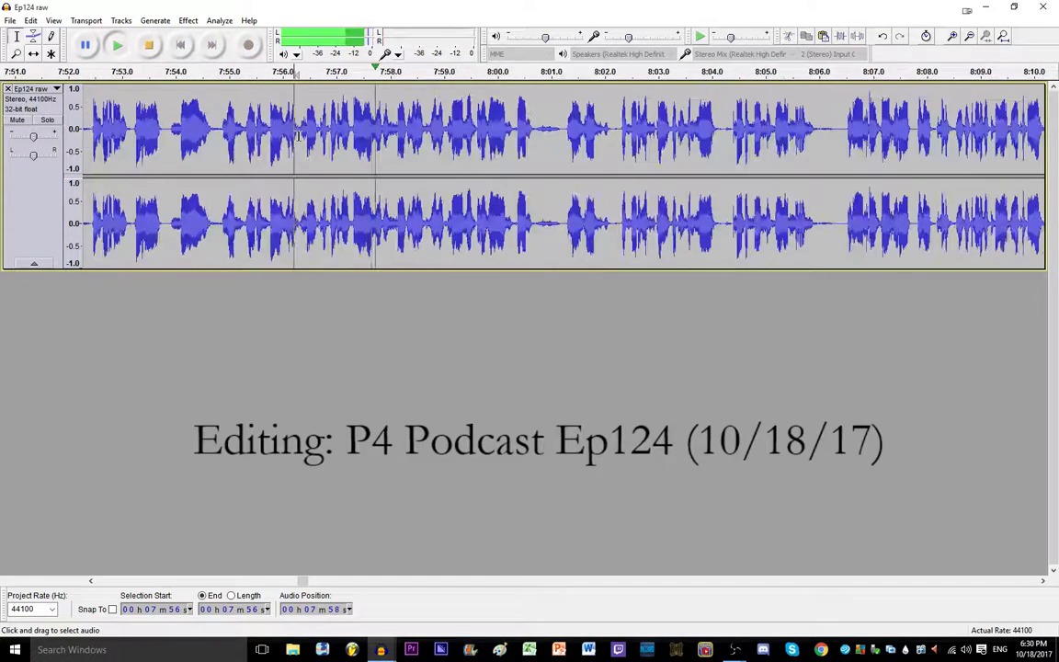
# Step: Replay from about 7:57.6 and delete the short break from about 7:58.01 to 7:58.05
pyautogui.press('space')
pyautogui.click(371, 130)
pyautogui.press('space')
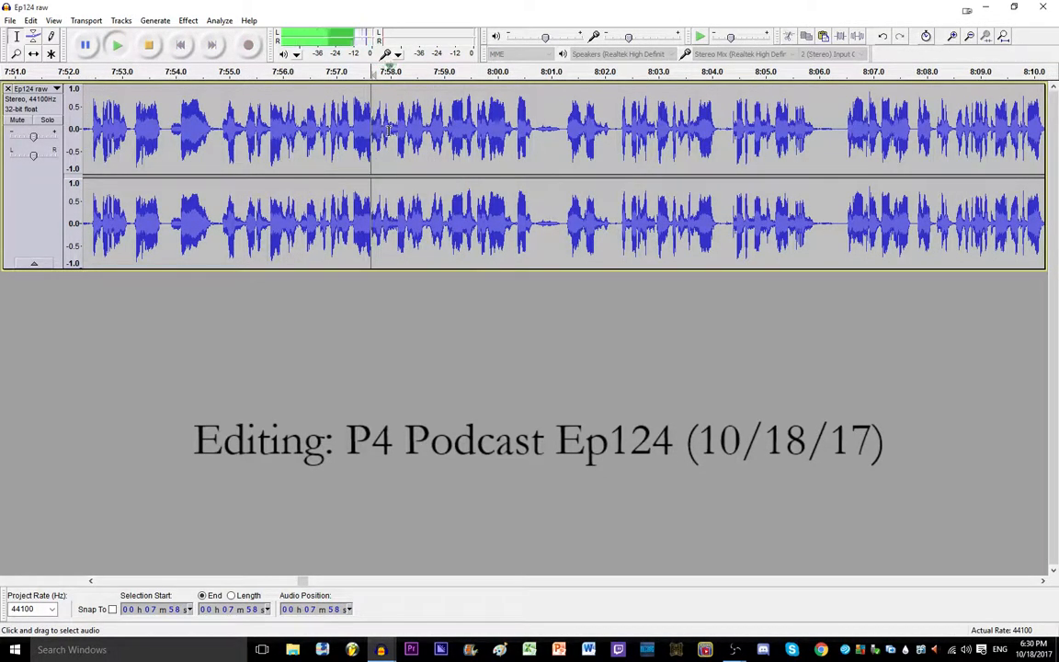
pyautogui.press('space')
pyautogui.keyDown('ctrl'); pyautogui.scroll(2, 391, 129); pyautogui.keyUp('ctrl')
pyautogui.keyDown('ctrl'); pyautogui.scroll(2, 392, 128); pyautogui.keyUp('ctrl')
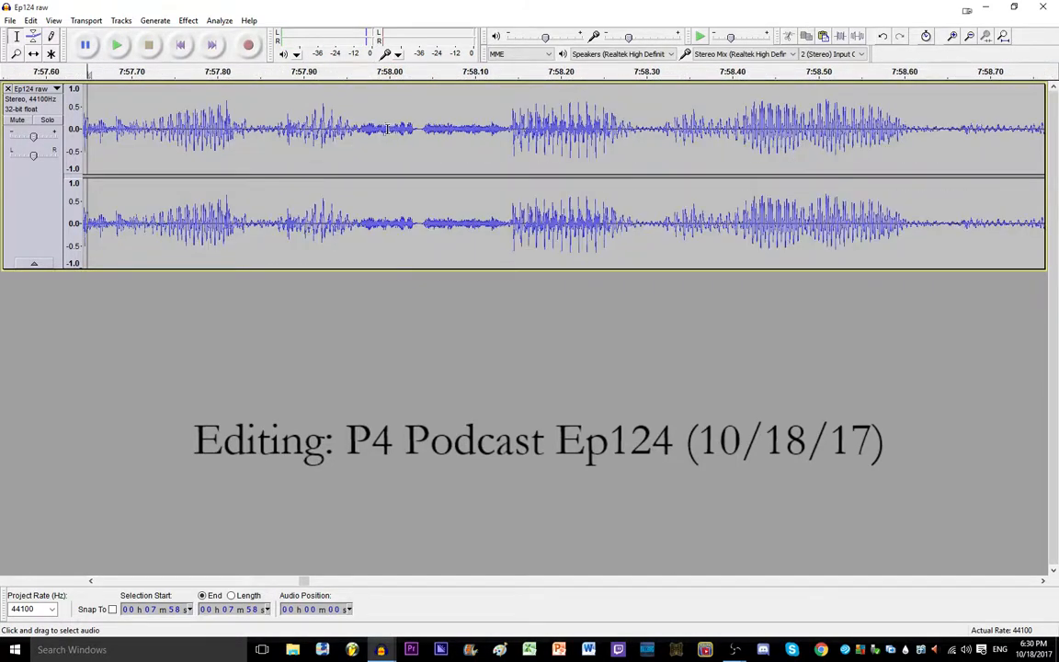
pyautogui.moveTo(399, 130); pyautogui.dragTo(429, 132)
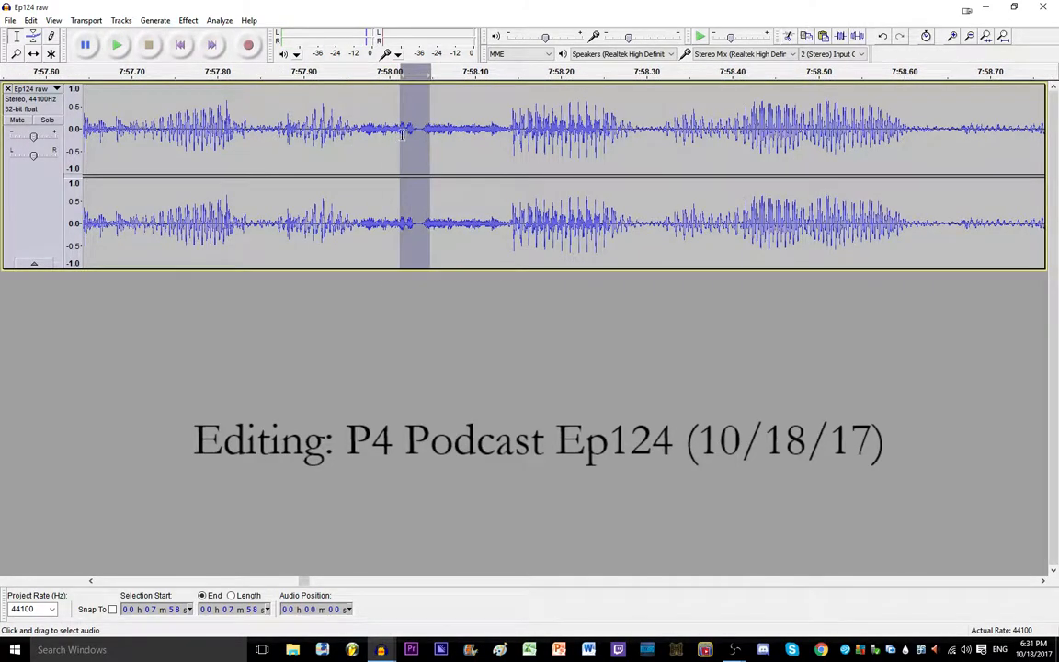
pyautogui.keyDown('ctrl'); pyautogui.scroll(-3, 401, 130); pyautogui.keyUp('ctrl')
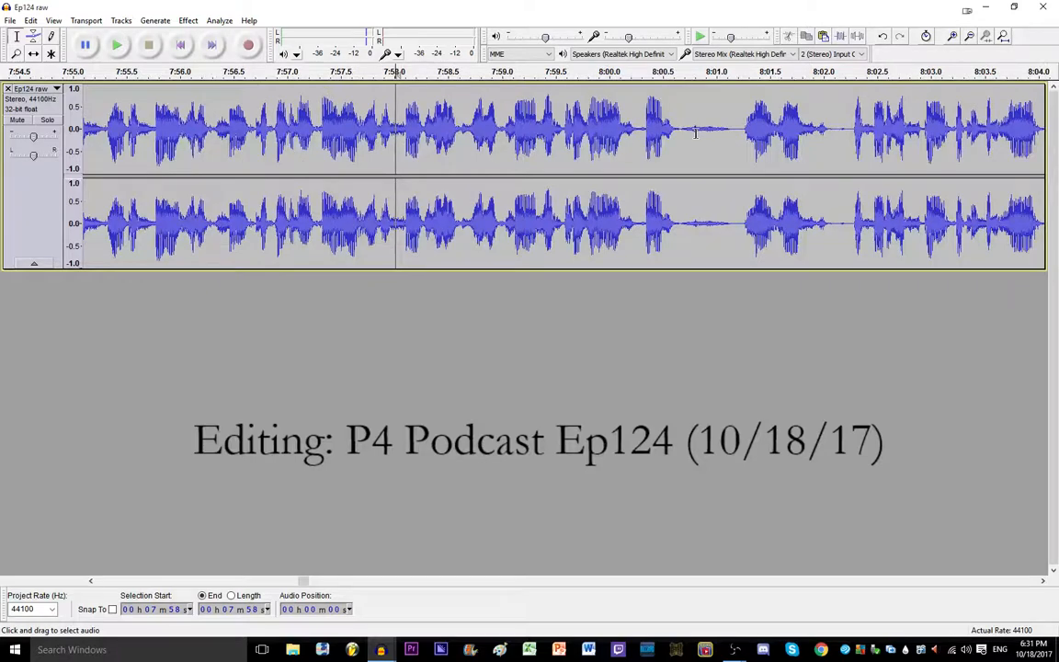
# Step: Shorten the breath pause by deleting about 8:00.65 to 8:01.15, and play back from about 7:56.7
pyautogui.moveTo(680, 131); pyautogui.dragTo(733, 131)
pyautogui.press('Delete')
pyautogui.click(250, 151)
pyautogui.press('space')
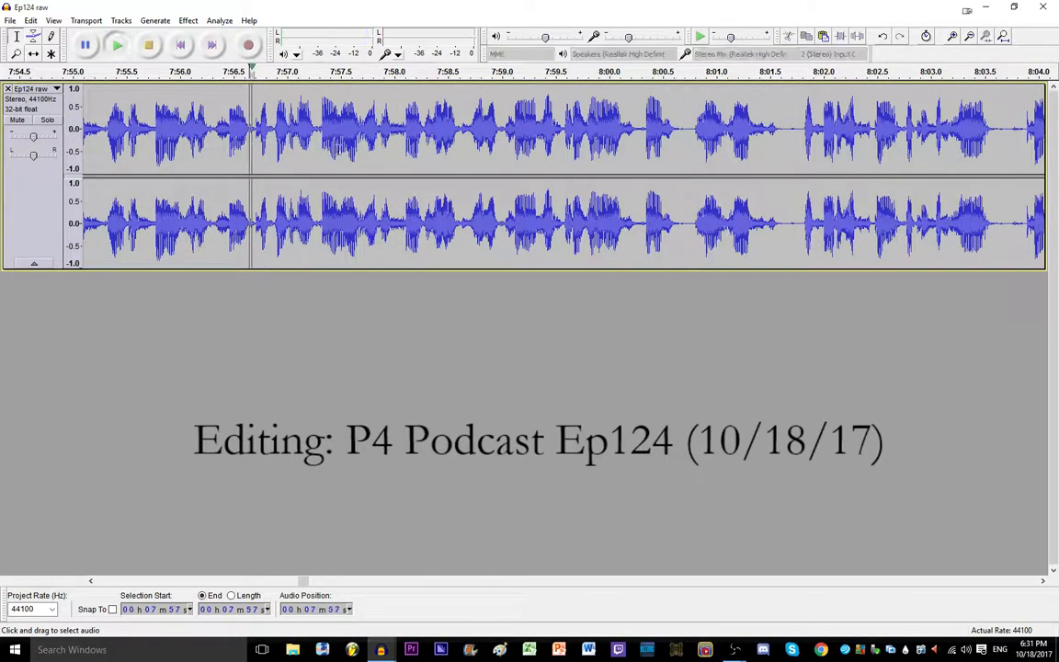
# Step: Delete the pause from about 8:05.4 to 8:05.9 and play back from about 8:04.8
pyautogui.keyDown('ctrl'); pyautogui.scroll(-1, 357, 152); pyautogui.keyUp('ctrl')
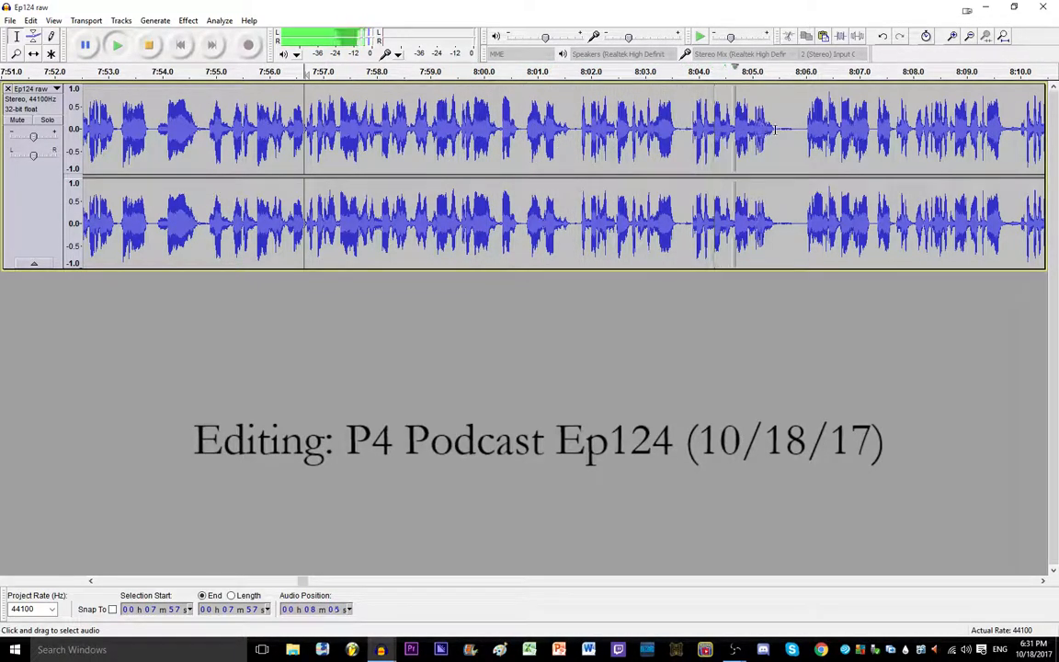
pyautogui.press('space')
pyautogui.moveTo(776, 129); pyautogui.dragTo(800, 128)
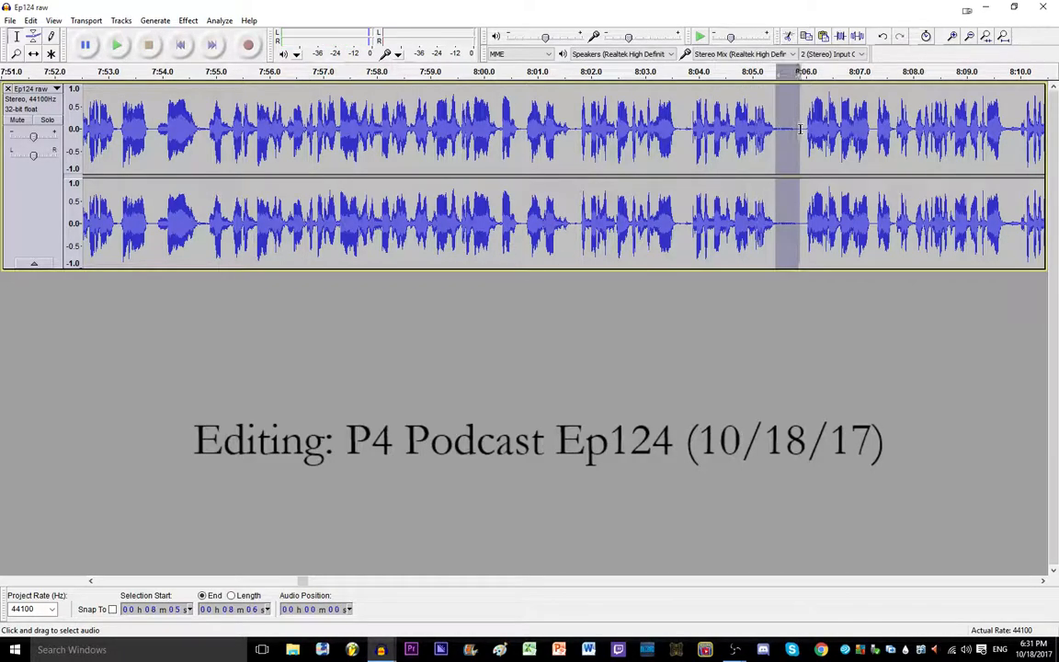
pyautogui.press('Delete')
pyautogui.click(742, 131)
pyautogui.press('space')
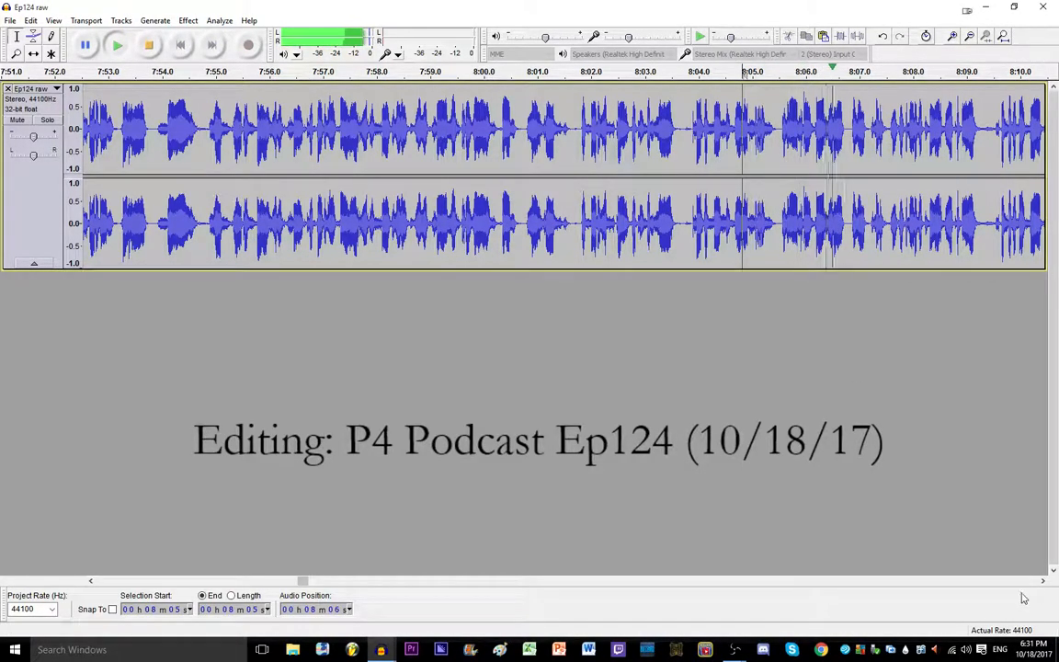
# Step: Delete the short segment from about 8:05.61 to 8:05.65 at the start of the word and play back from about 8:05.5
pyautogui.scroll(3, 776, 138)
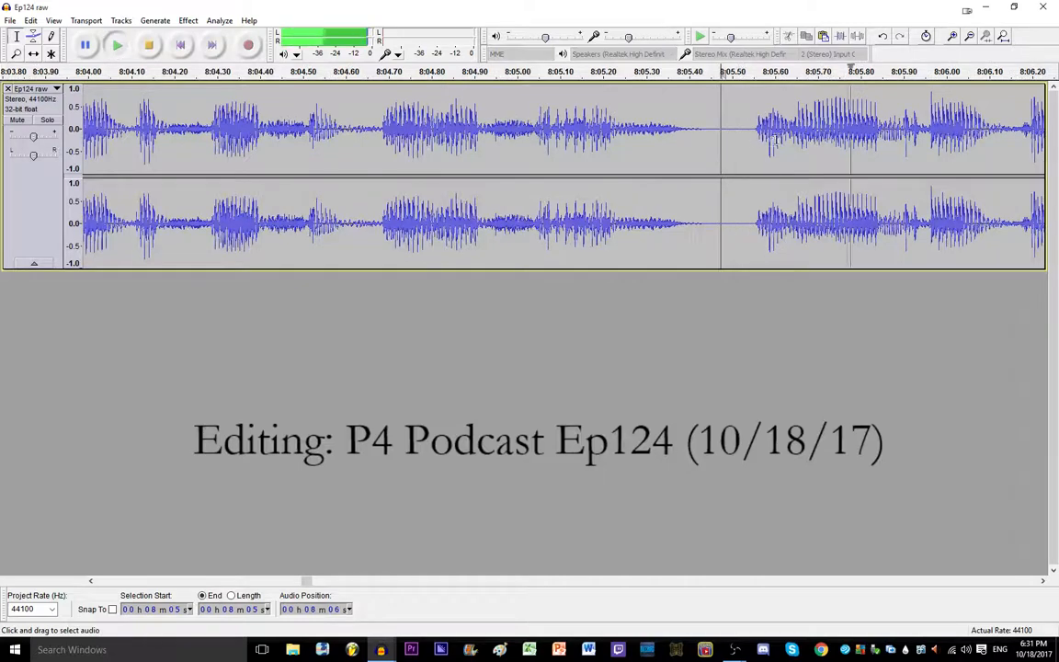
pyautogui.press('space')
pyautogui.scroll(2, 779, 134)
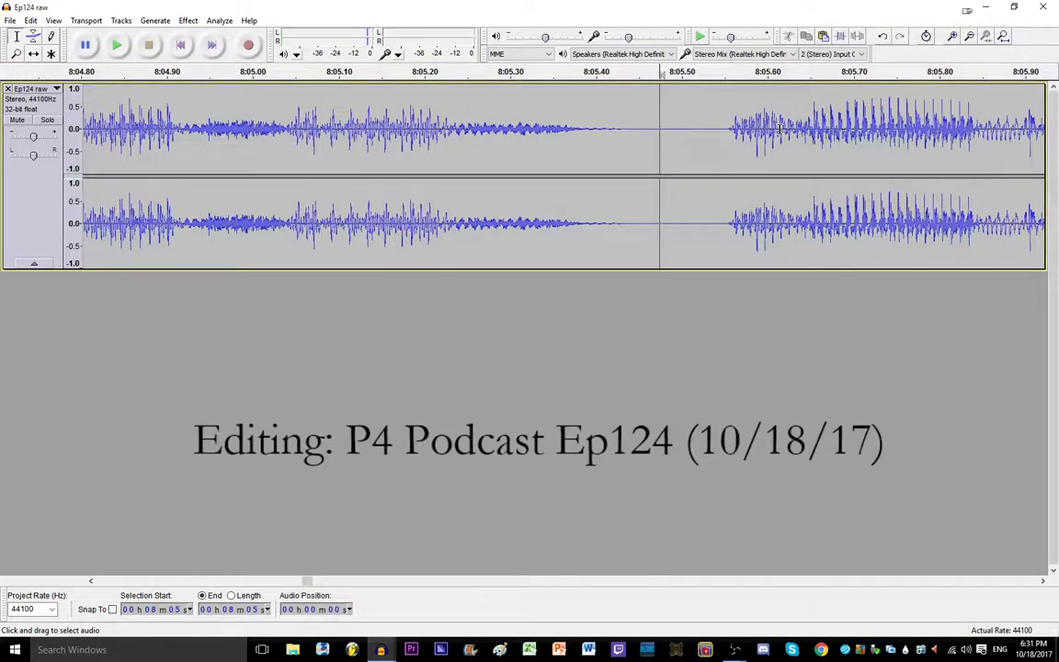
pyautogui.moveTo(780, 128); pyautogui.dragTo(812, 132)
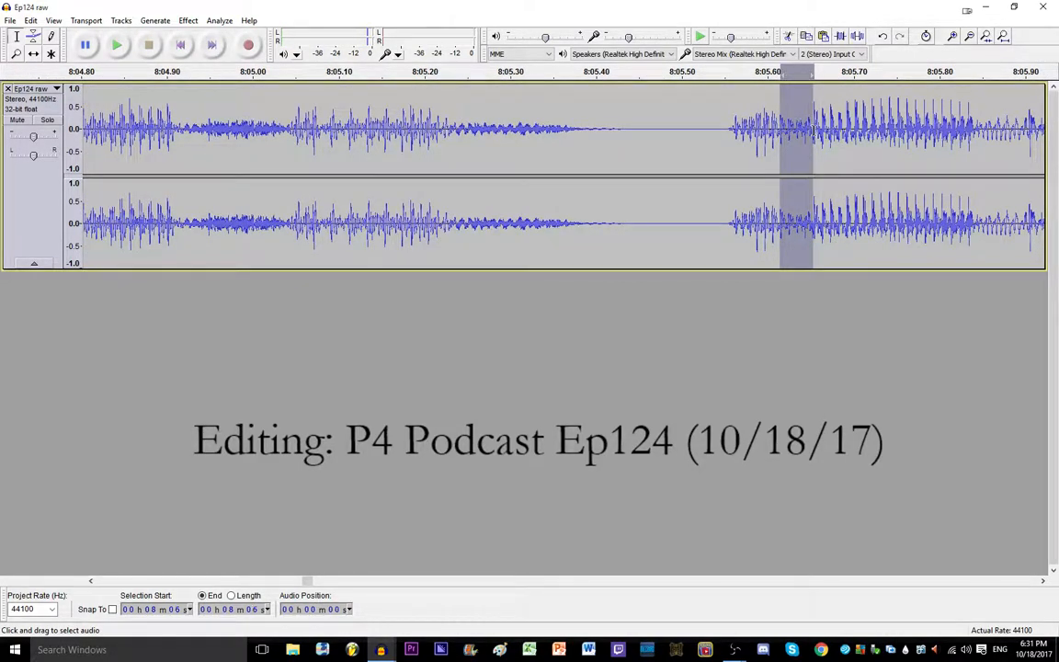
pyautogui.press('Delete')
pyautogui.click(711, 135)
pyautogui.press('space')
# Step: Replay from about 8:06.2, delete the speech from about 8:06.35 to 8:07.4, and play back from about 8:05.7
pyautogui.scroll(-3, 709, 135)
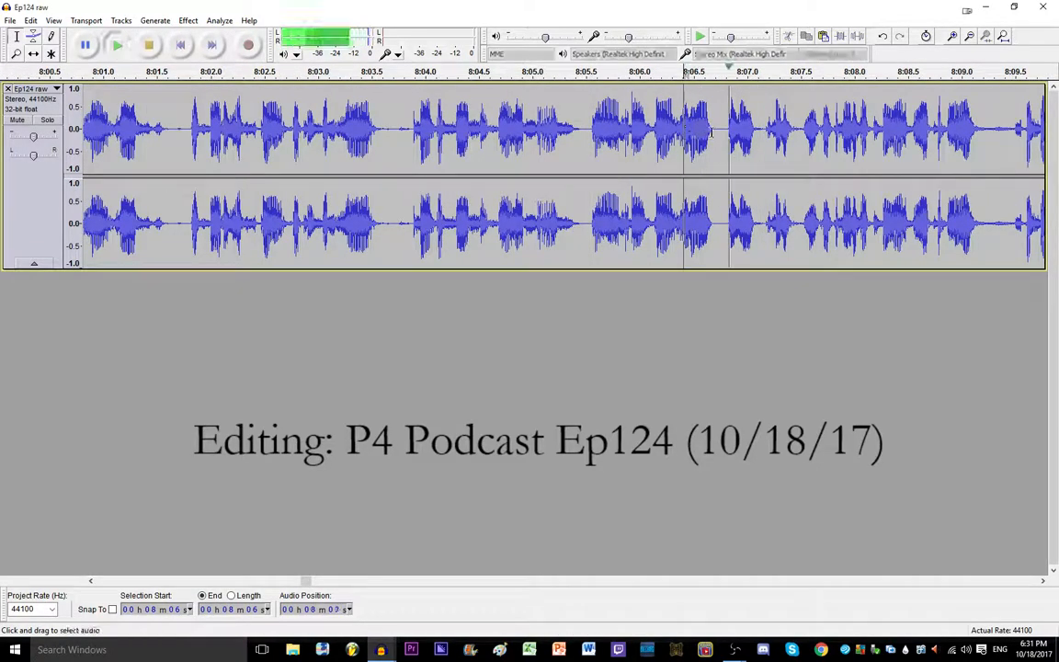
pyautogui.click(659, 128)
pyautogui.press('space')
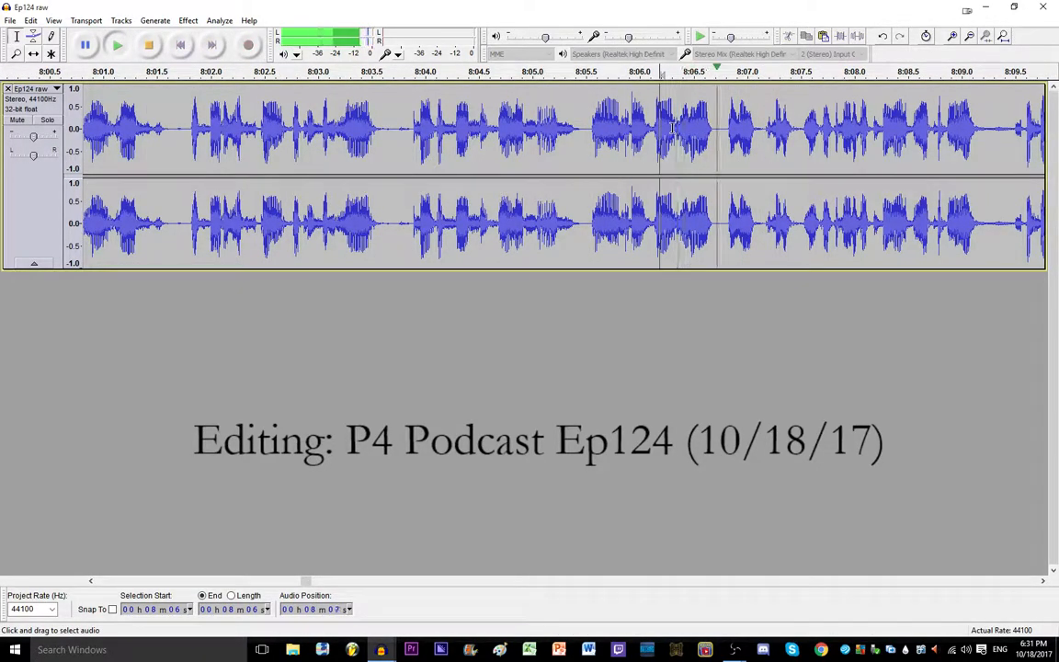
pyautogui.moveTo(678, 127); pyautogui.dragTo(792, 138)
pyautogui.press('Delete')
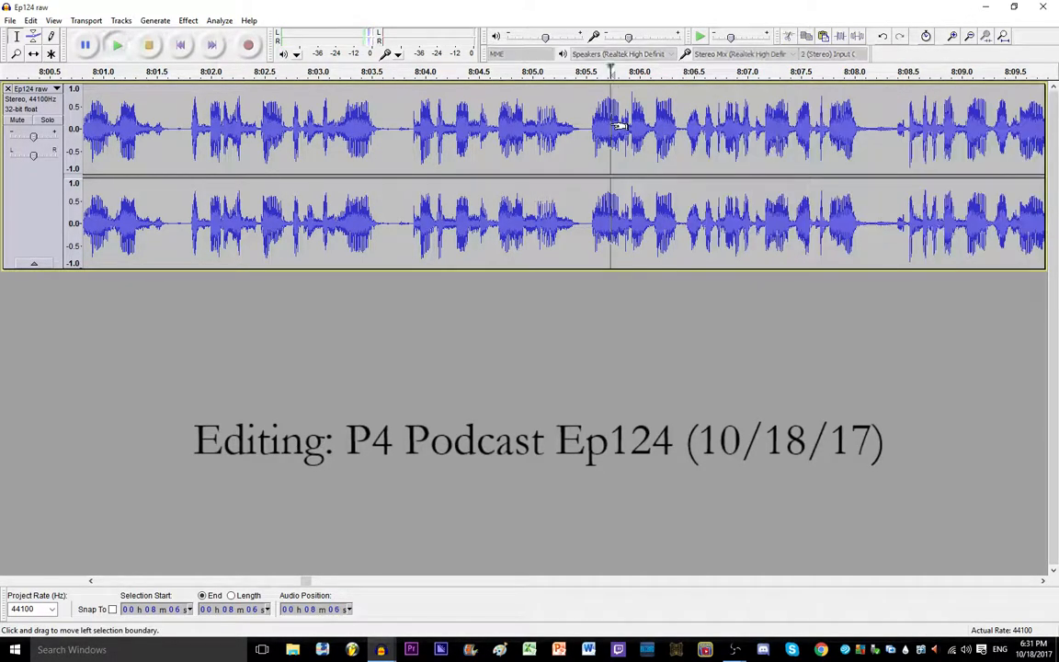
pyautogui.press('space')
# Step: Delete the breath pauses at about 8:13.5 to 8:14.2 and about 8:16.25 to 8:16.8
pyautogui.keyDown('ctrl'); pyautogui.scroll(-1, 671, 133); pyautogui.keyUp('ctrl')
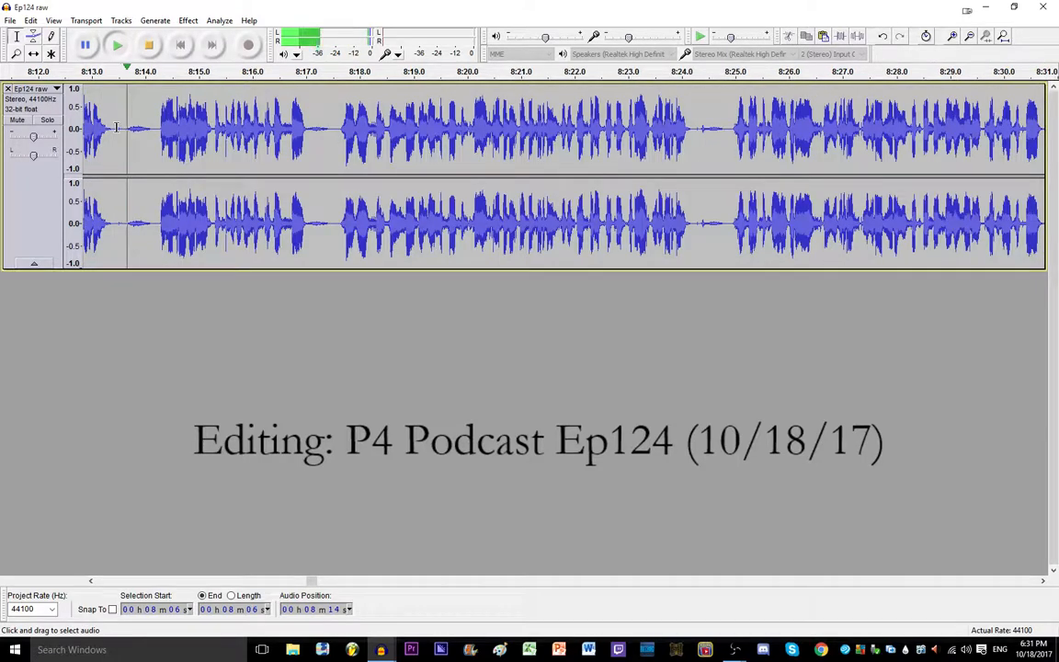
pyautogui.press('space')
pyautogui.moveTo(117, 129); pyautogui.dragTo(152, 128)
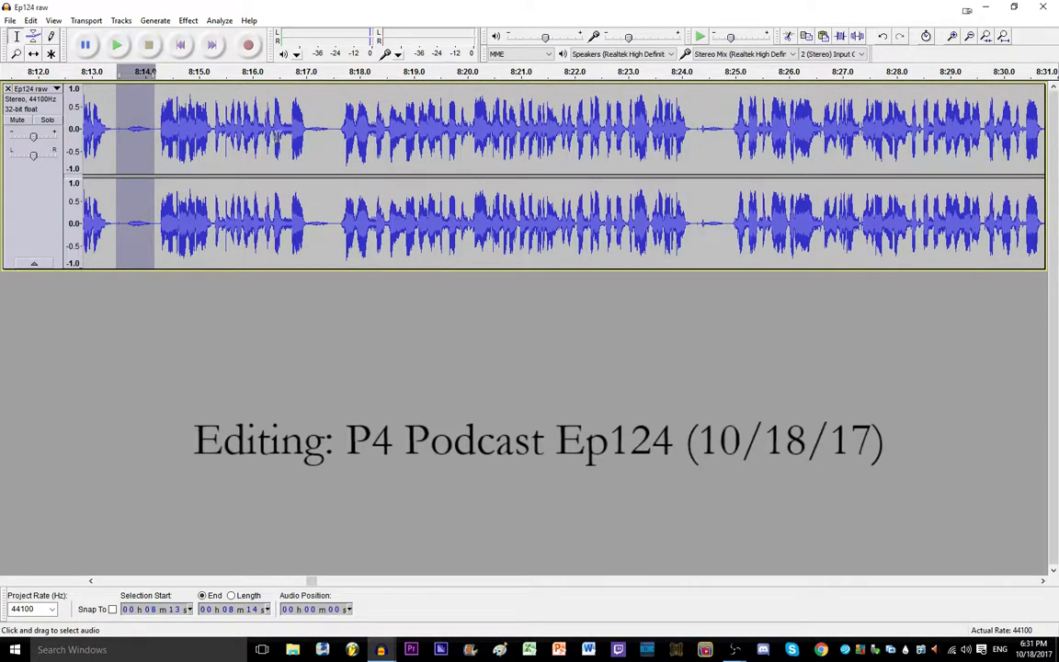
pyautogui.press('Delete')
pyautogui.moveTo(236, 128); pyautogui.dragTo(267, 129)
pyautogui.press('Delete')
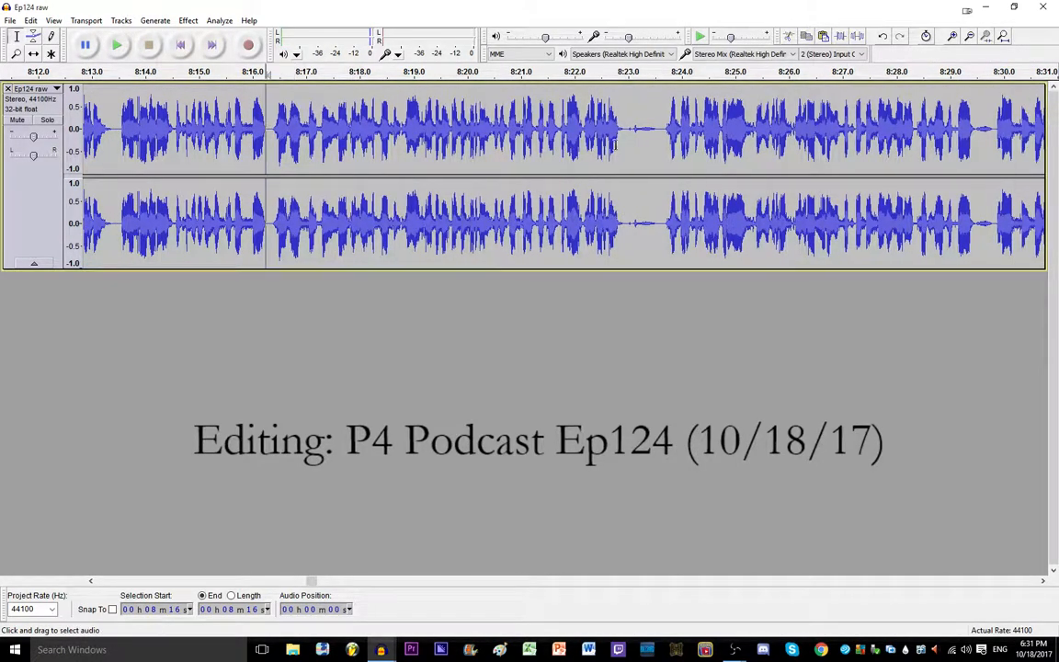
# Step: Delete the pause from about 8:23.0 to 8:23.6 and play back from about 8:13.2
pyautogui.moveTo(628, 125); pyautogui.dragTo(660, 125)
pyautogui.press('Delete')
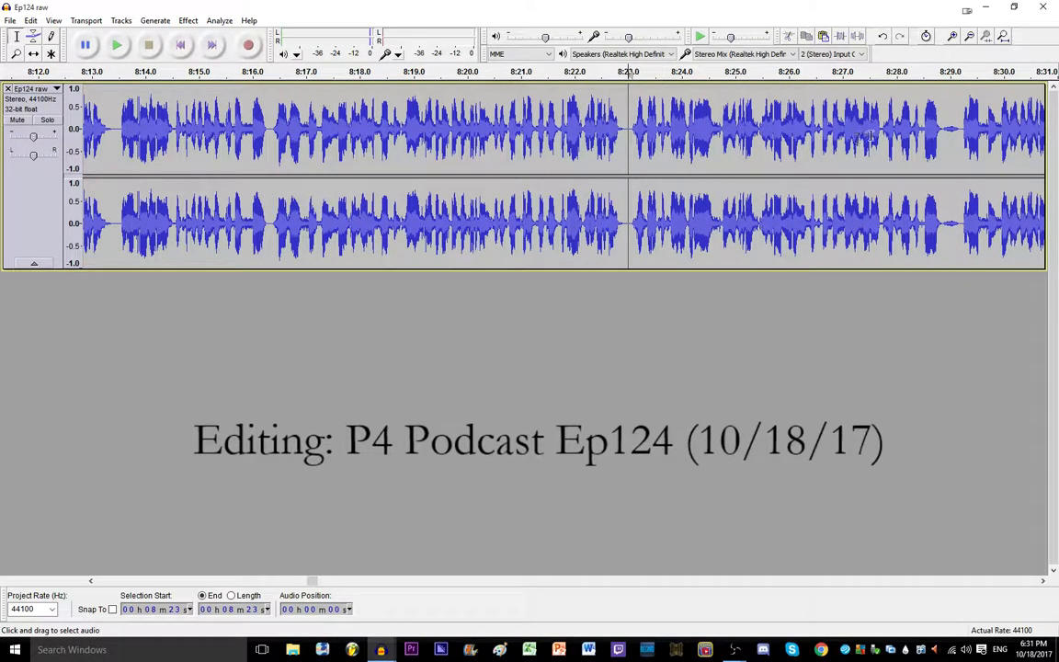
pyautogui.click(109, 129)
pyautogui.press('space')
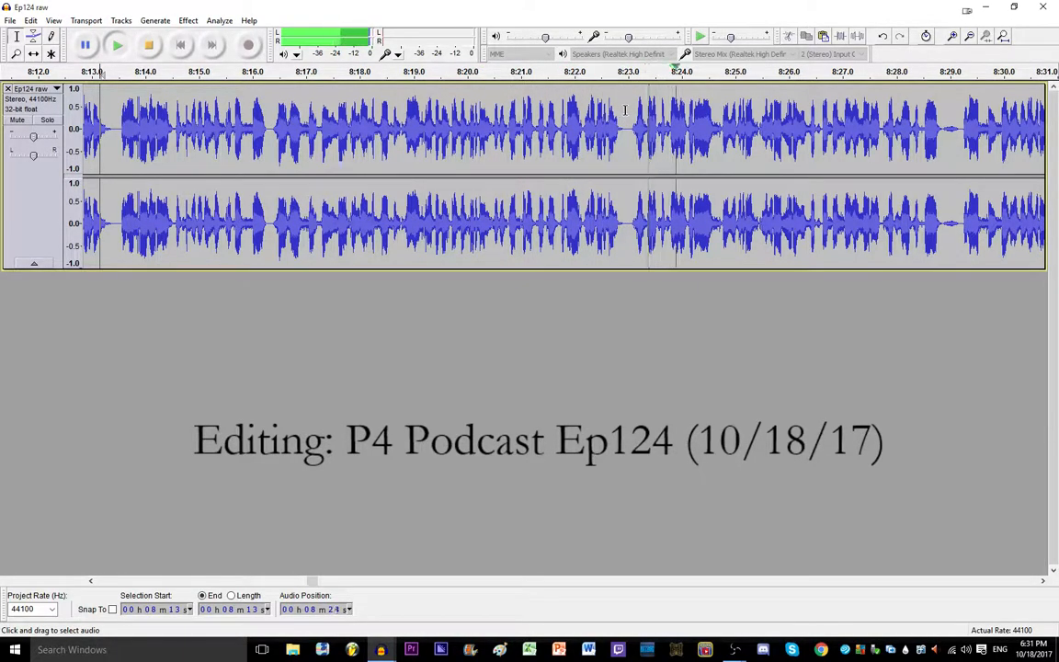
# Step: Shorten the pause at about 8:32.3, and delete the stretch from about 8:33.15 to 8:34.15 after playing it
pyautogui.click(1042, 582)
pyautogui.click(1043, 581)
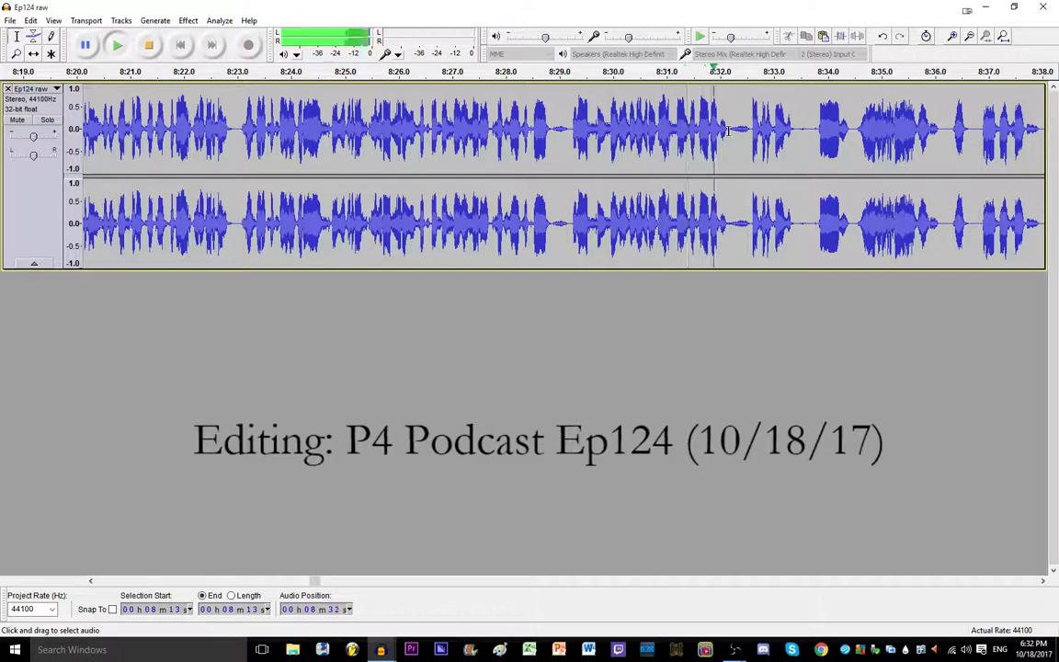
pyautogui.moveTo(728, 130); pyautogui.dragTo(749, 130)
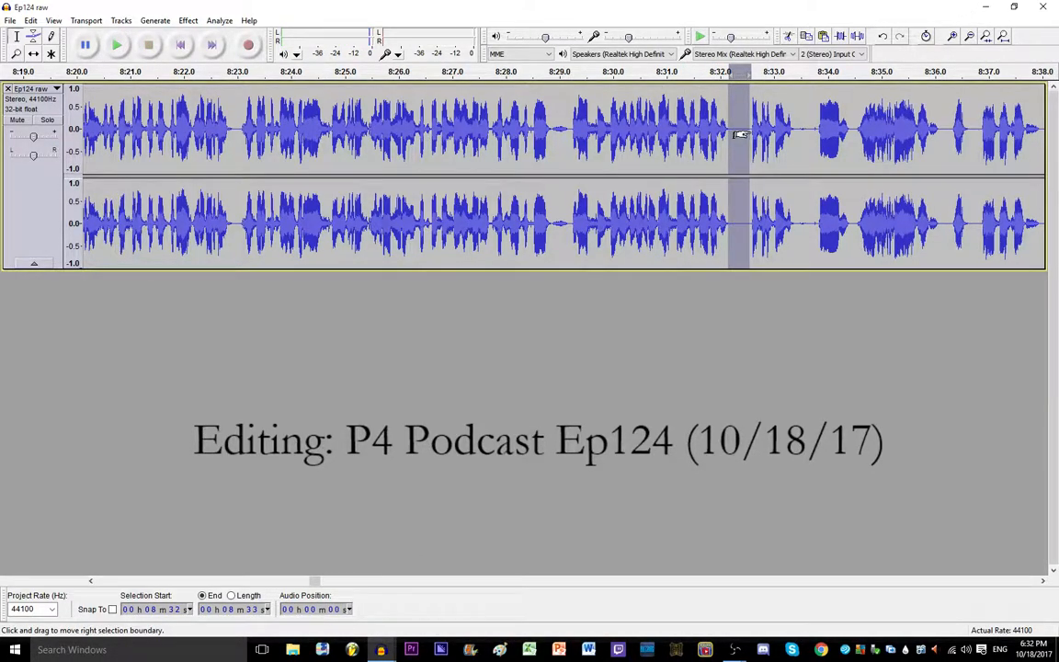
pyautogui.moveTo(741, 134); pyautogui.dragTo(834, 127)
pyautogui.press('Delete')
pyautogui.press('space')
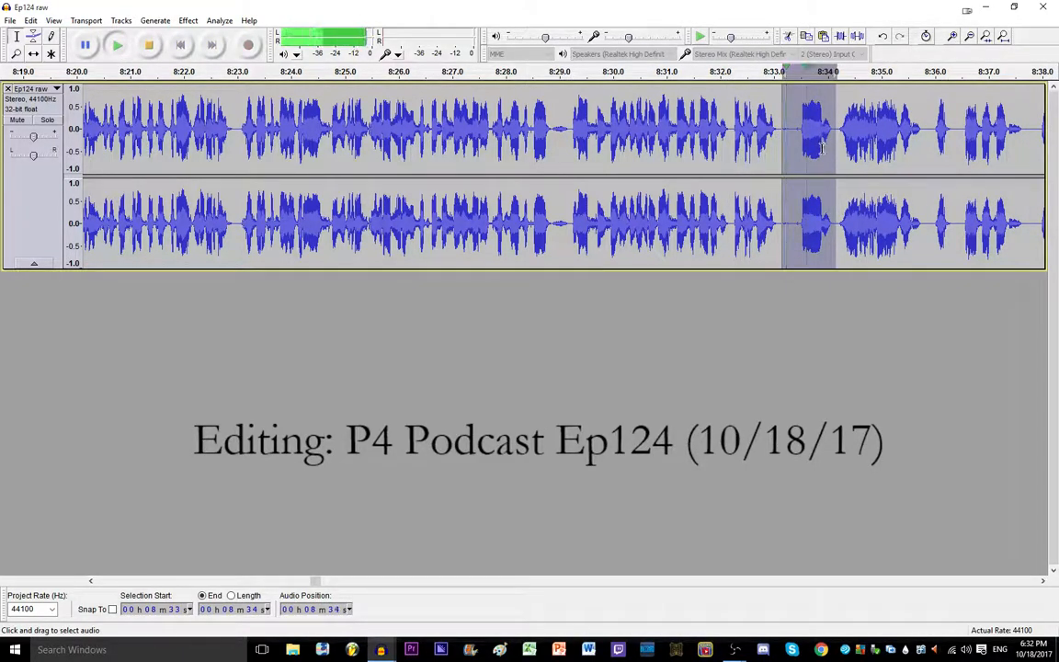
pyautogui.press('Delete')
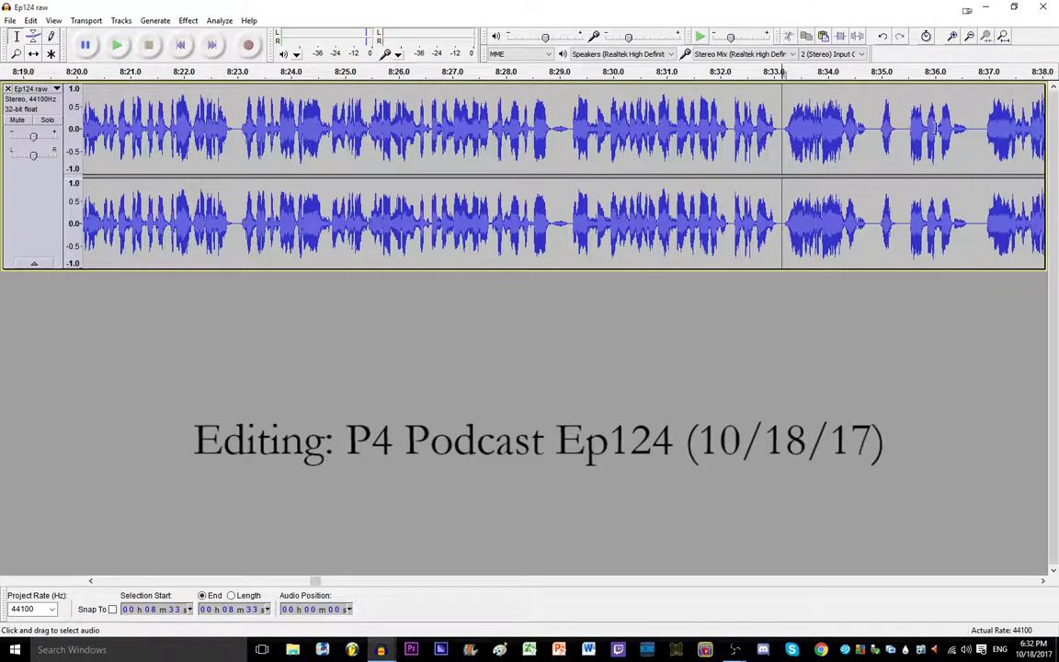
# Step: Shorten the pause at about 8:36.7 and play back from about 8:29.2
pyautogui.moveTo(971, 125); pyautogui.dragTo(978, 124)
pyautogui.press('Delete')
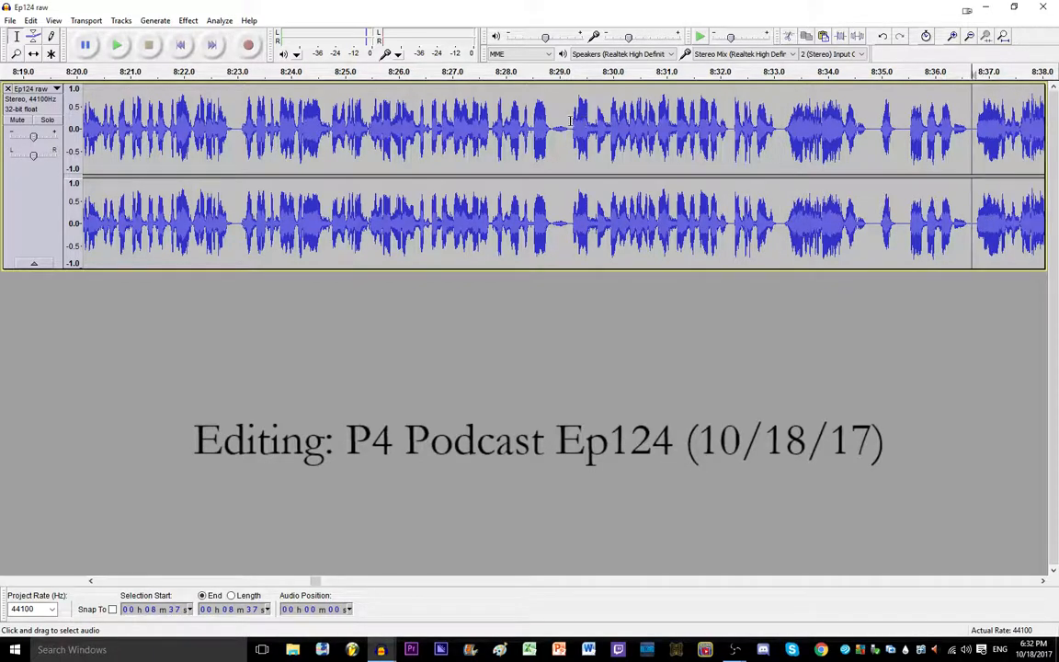
pyautogui.click(571, 124)
pyautogui.press('space')
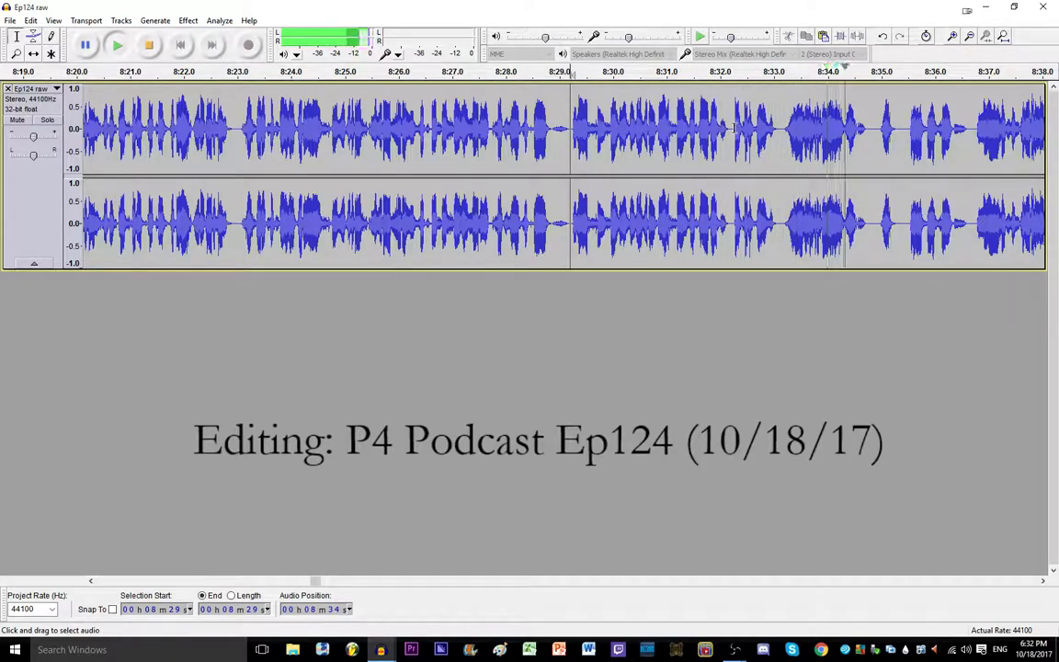
# Step: Delete the words from about 8:32.2 to 8:33.15 and play back from about 8:31.9
pyautogui.press('space')
pyautogui.moveTo(732, 128); pyautogui.dragTo(782, 129)
pyautogui.press('Delete')
pyautogui.press('space')
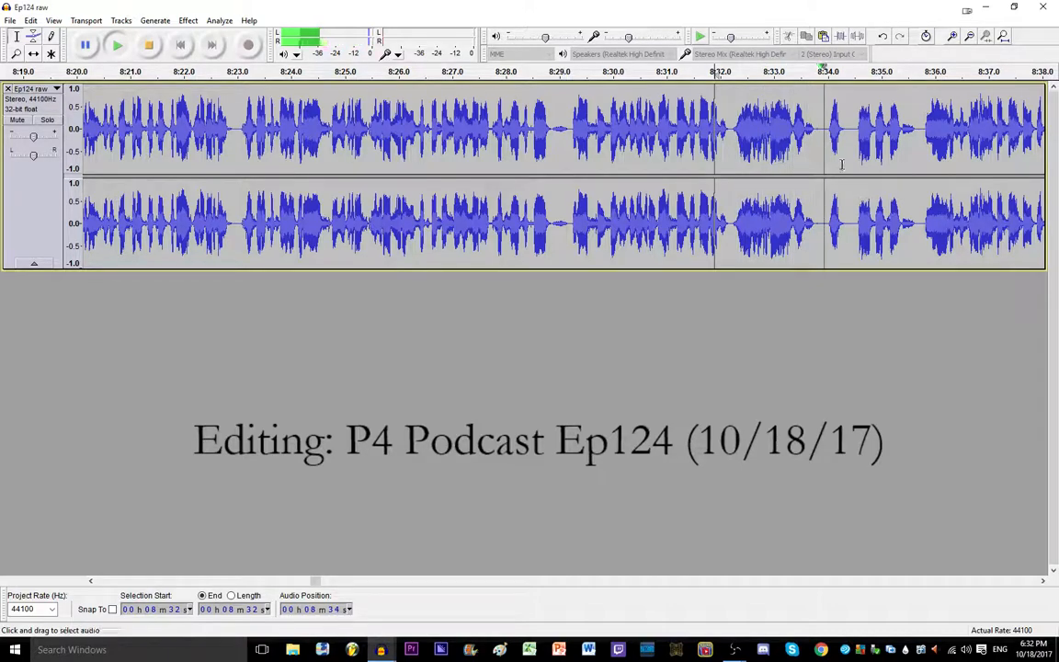
# Step: Listen on past 8:40, and replay from about 8:40.4 and 8:41.5 to locate the edges of the next cut
pyautogui.click(1043, 581)
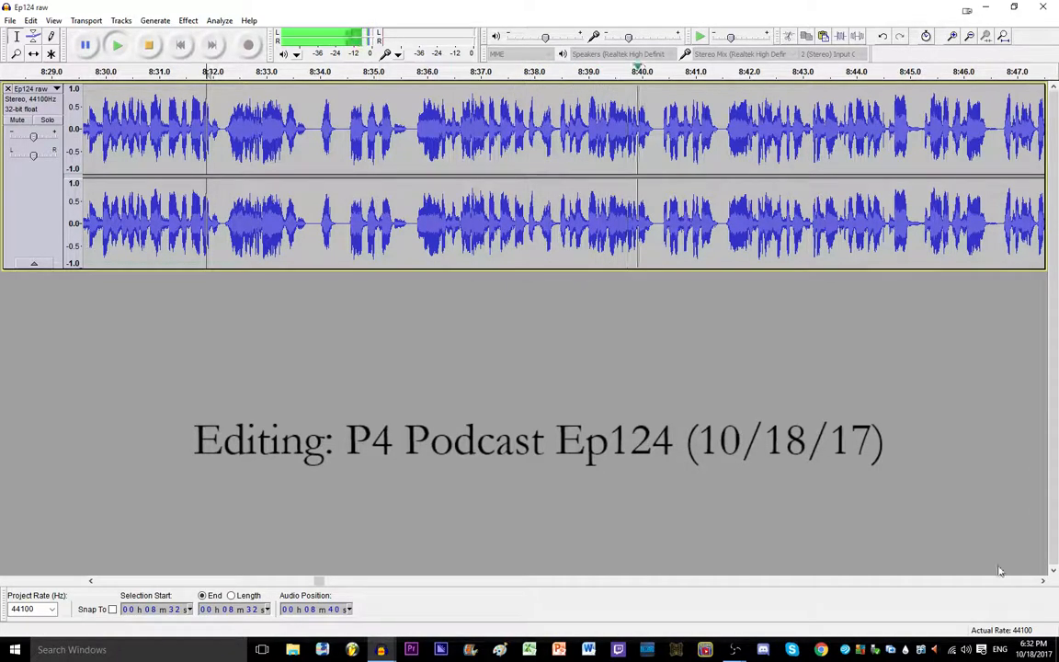
pyautogui.click(1043, 582)
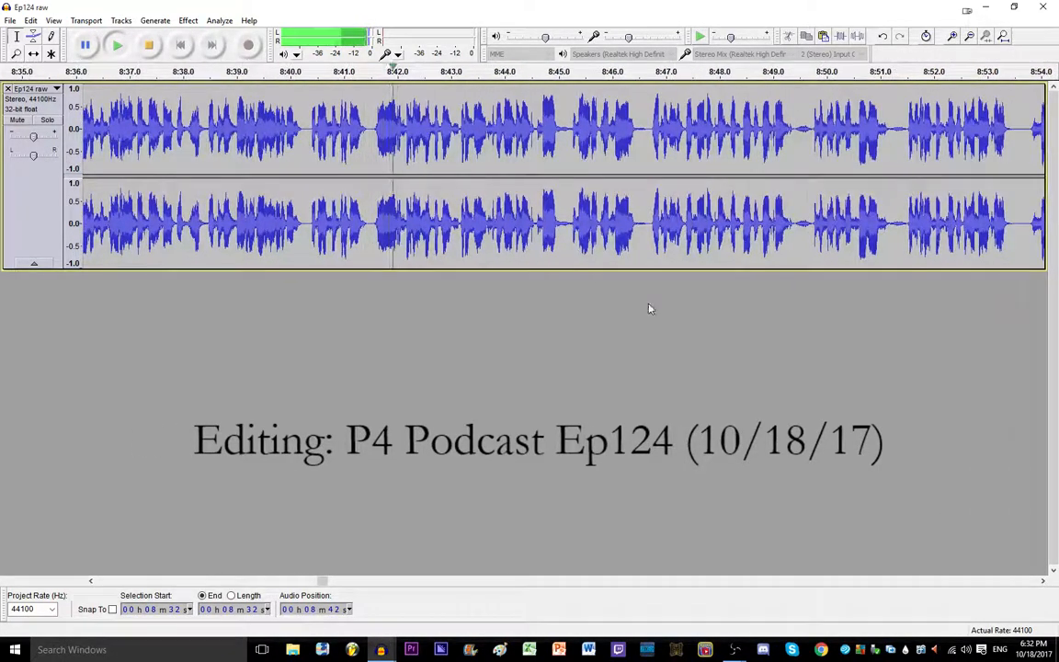
pyautogui.press('space')
pyautogui.click(314, 129)
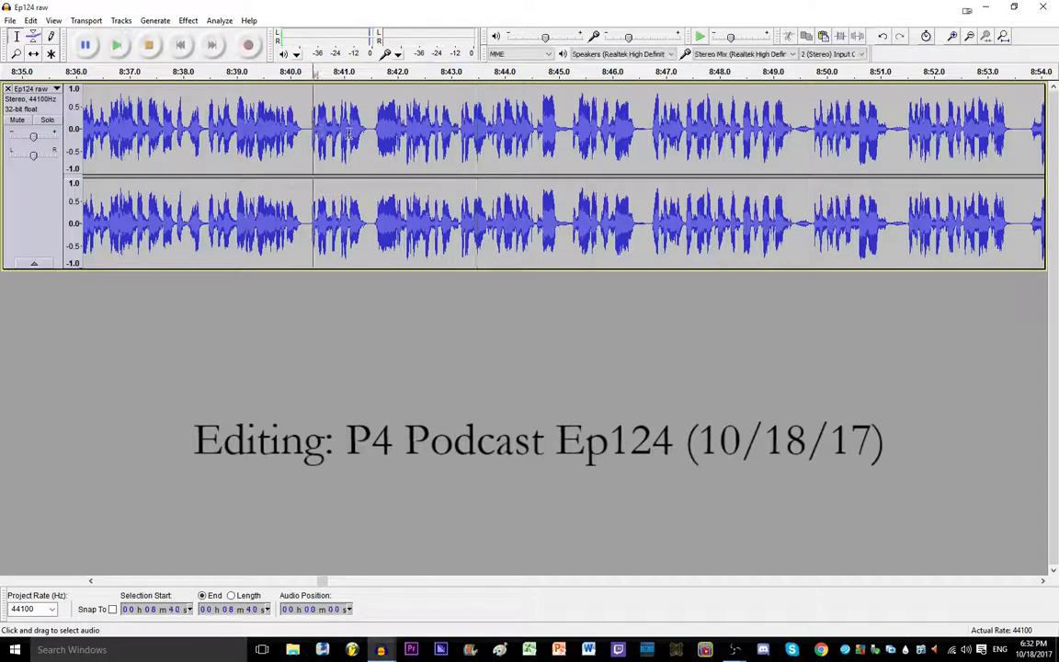
pyautogui.press('space')
pyautogui.click(372, 130)
pyautogui.press('space')
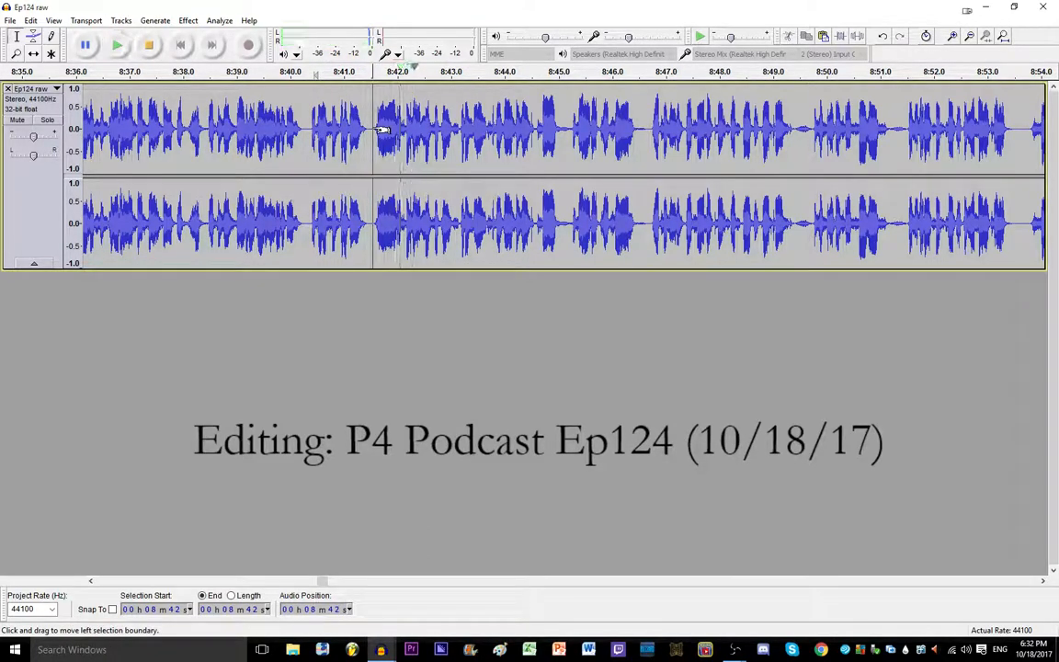
pyautogui.moveTo(383, 130); pyautogui.dragTo(409, 130)
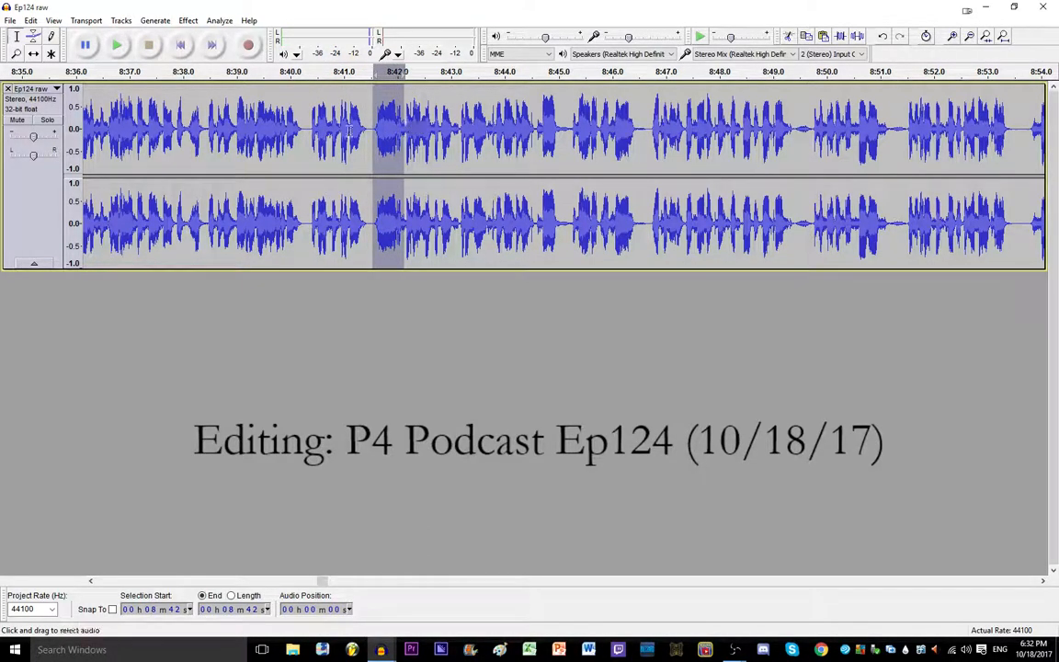
pyautogui.click(315, 133)
pyautogui.press('space')
pyautogui.press('space')
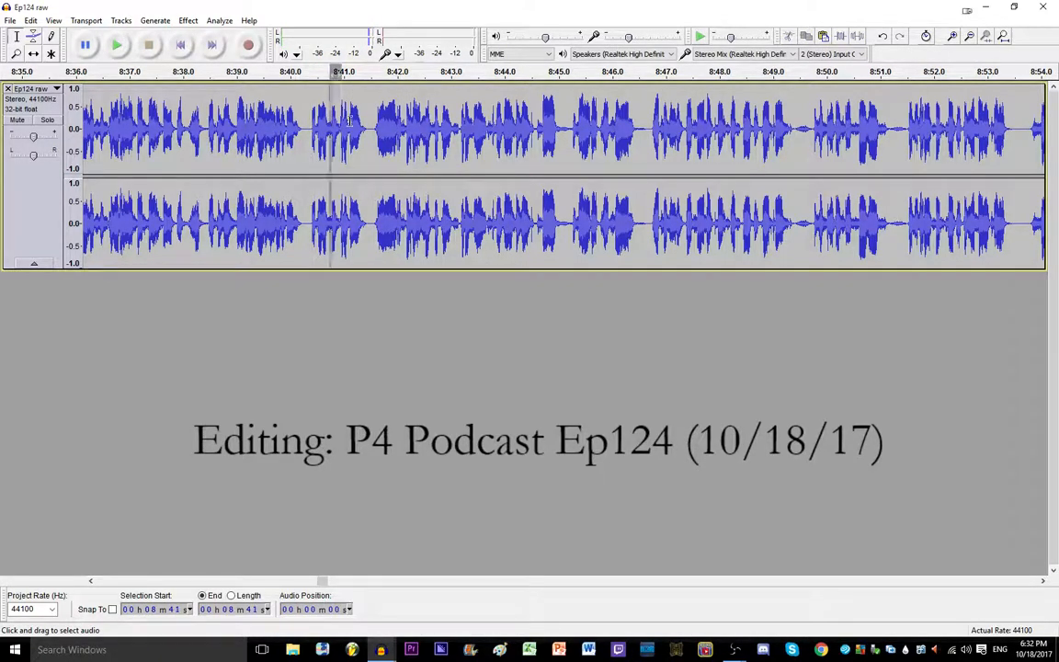
# Step: Delete the speech from about 8:40.75 to 8:42.1, play back twice from about 8:40.4, and undo that cut
pyautogui.moveTo(330, 119); pyautogui.dragTo(403, 119)
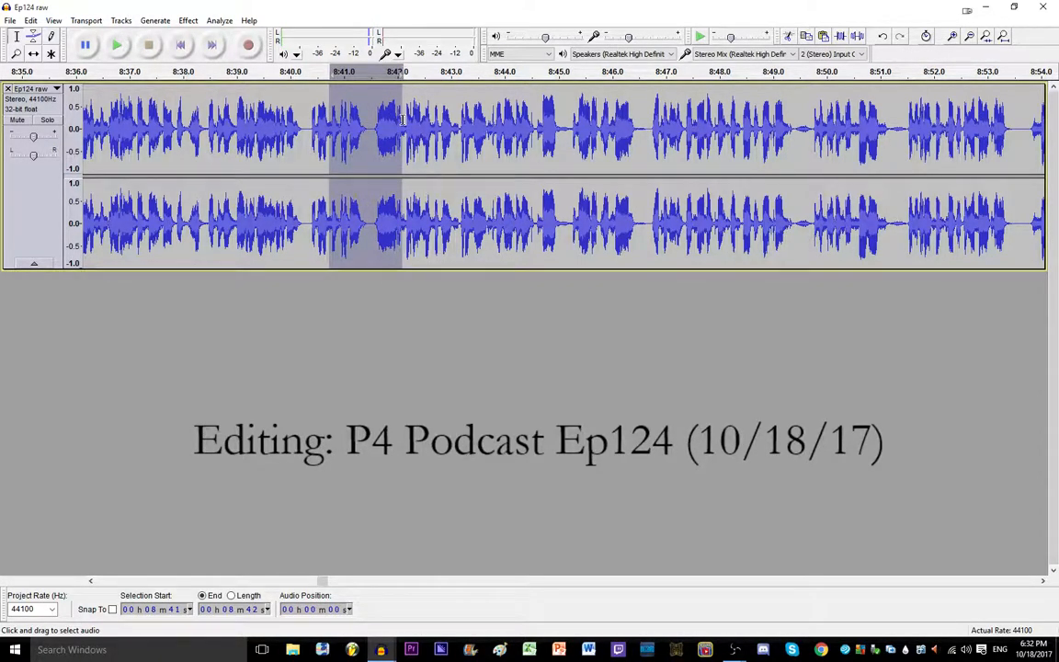
pyautogui.press('Delete')
pyautogui.click(316, 129)
pyautogui.press('space')
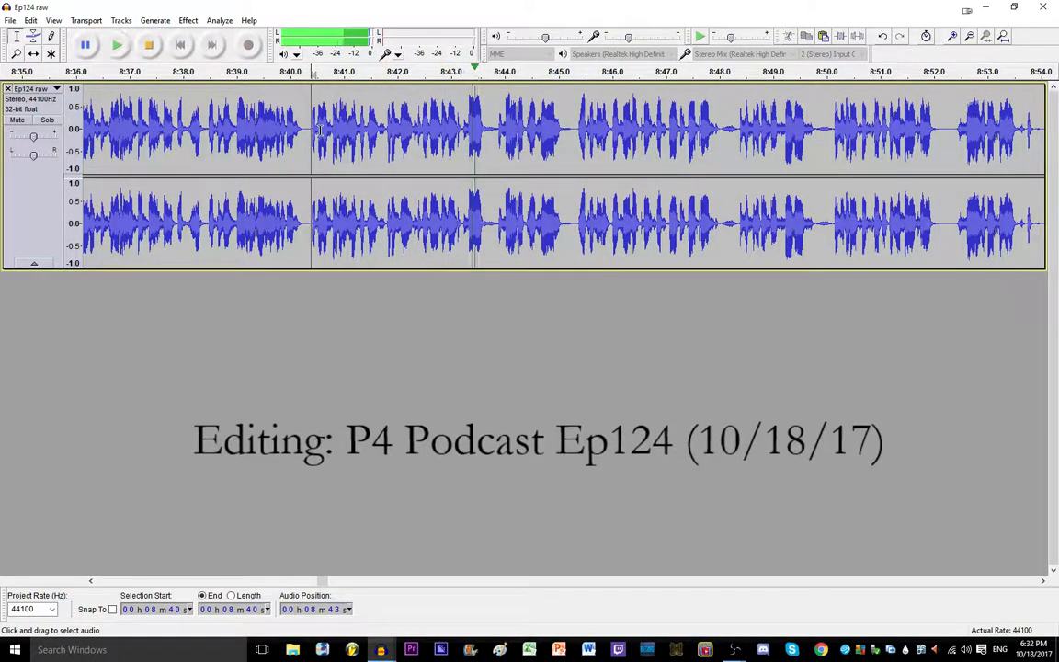
pyautogui.press('space')
pyautogui.press('space')
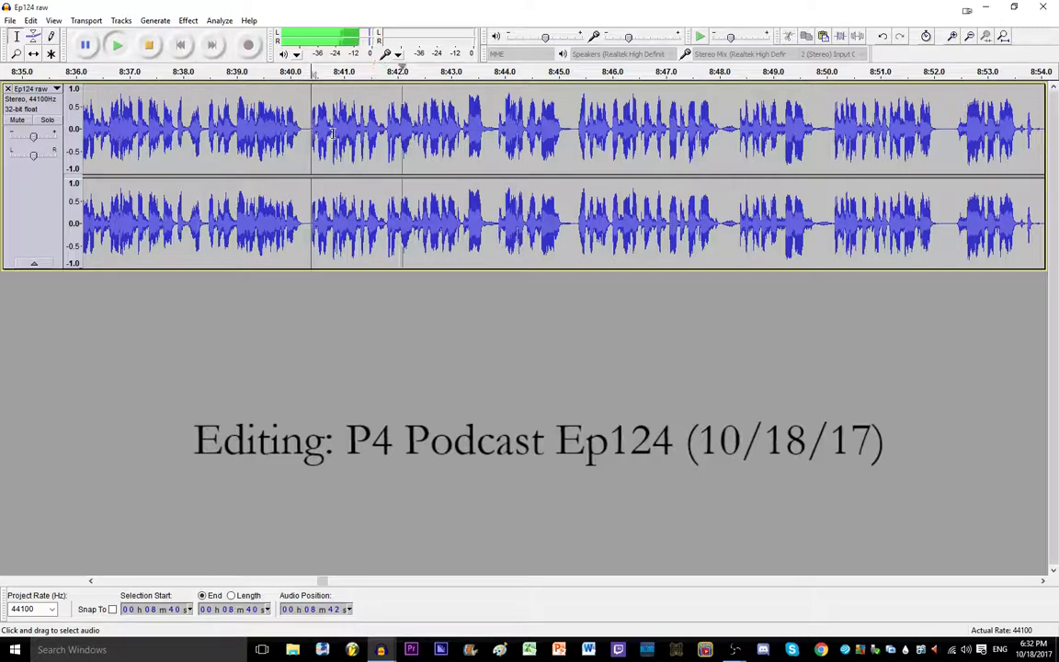
pyautogui.press('space')
pyautogui.hotkey('ctrl', 'z')
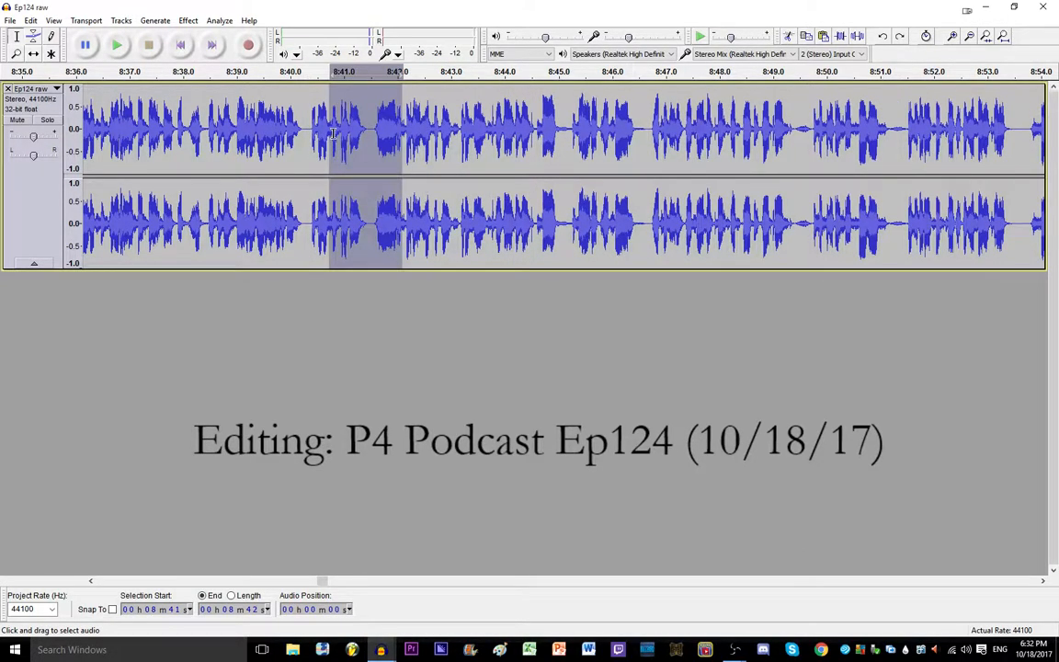
# Step: Cut the speech from about 8:40.7 to 8:42.1 again and play back from about 8:40.3
pyautogui.scroll(1, 333, 131)
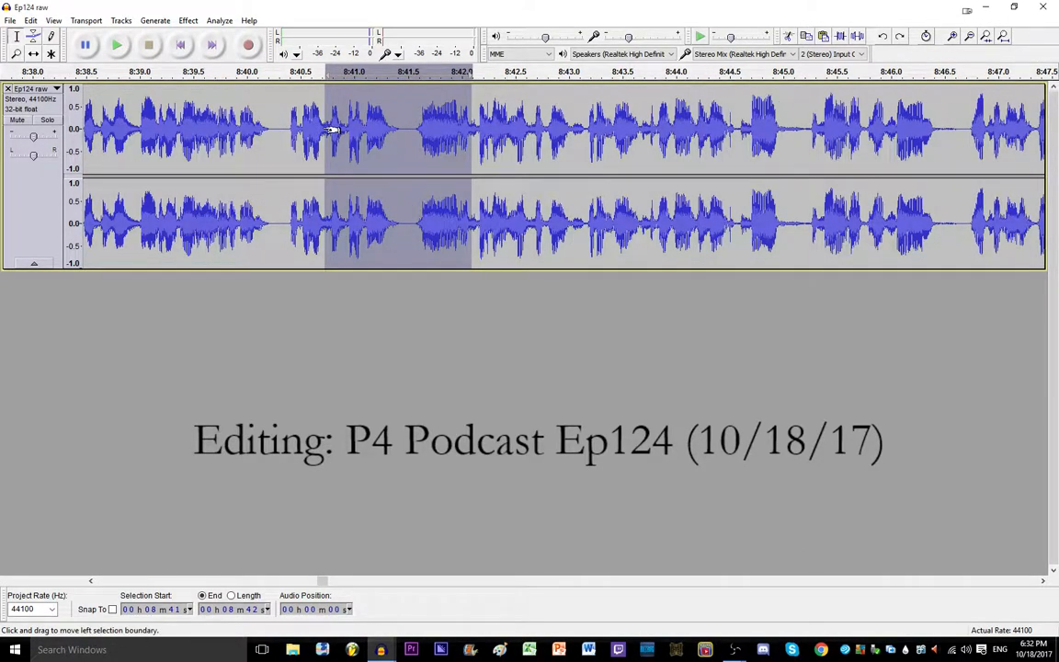
pyautogui.scroll(-1, 270, 136)
pyautogui.click(283, 131)
pyautogui.press('space')
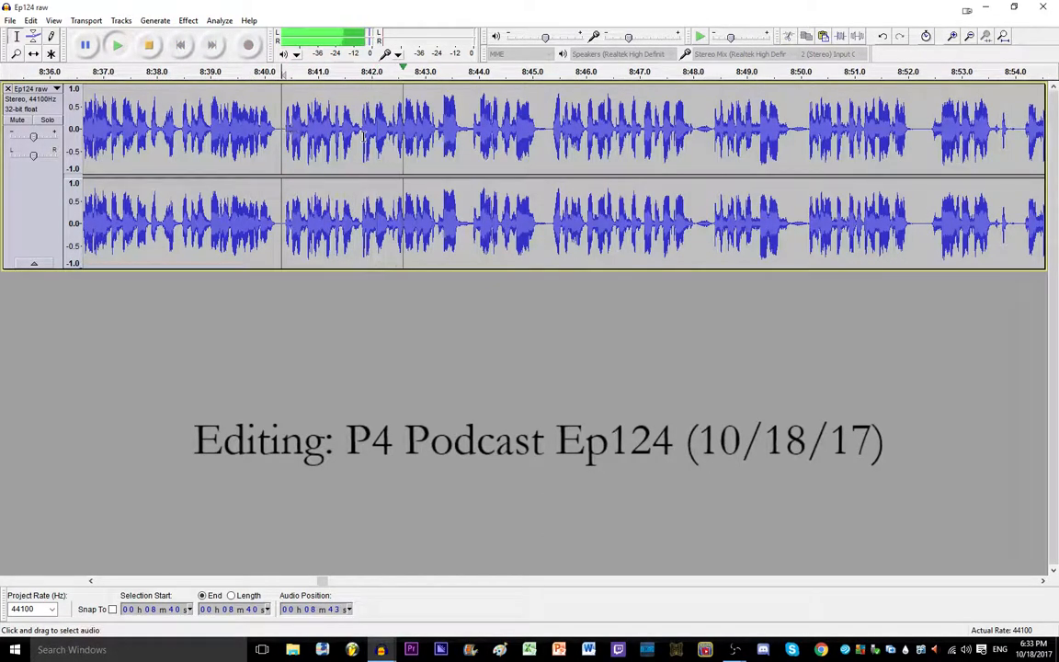
# Step: Delete the short bit from about 8:43.85 to 8:43.95 and play back from about 8:43.15
pyautogui.click(472, 129)
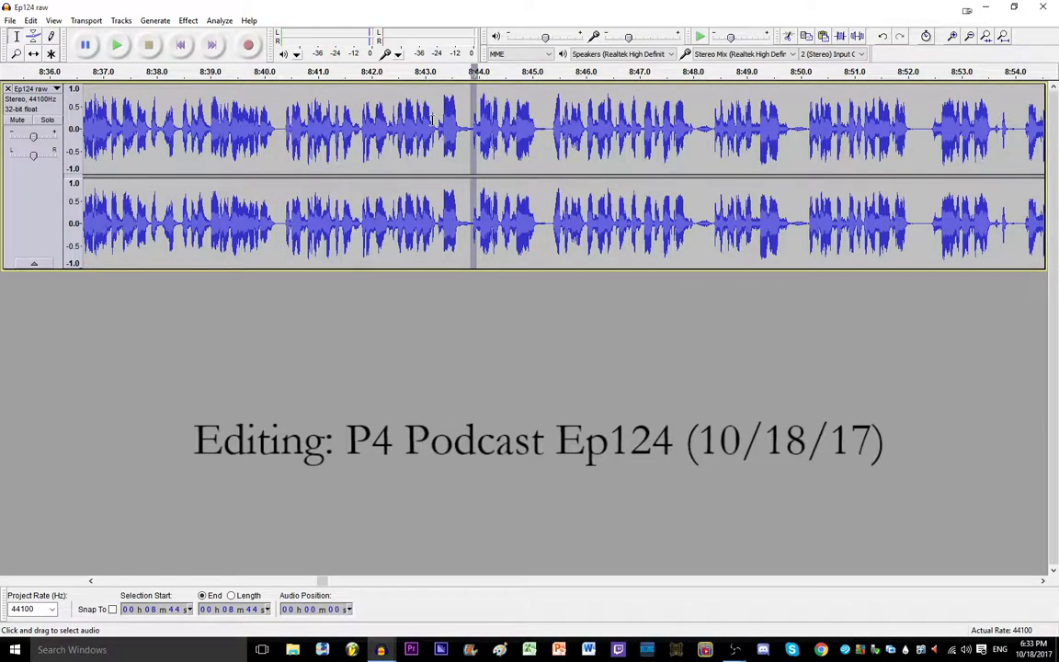
pyautogui.press('Delete')
pyautogui.click(433, 120)
pyautogui.press('space')
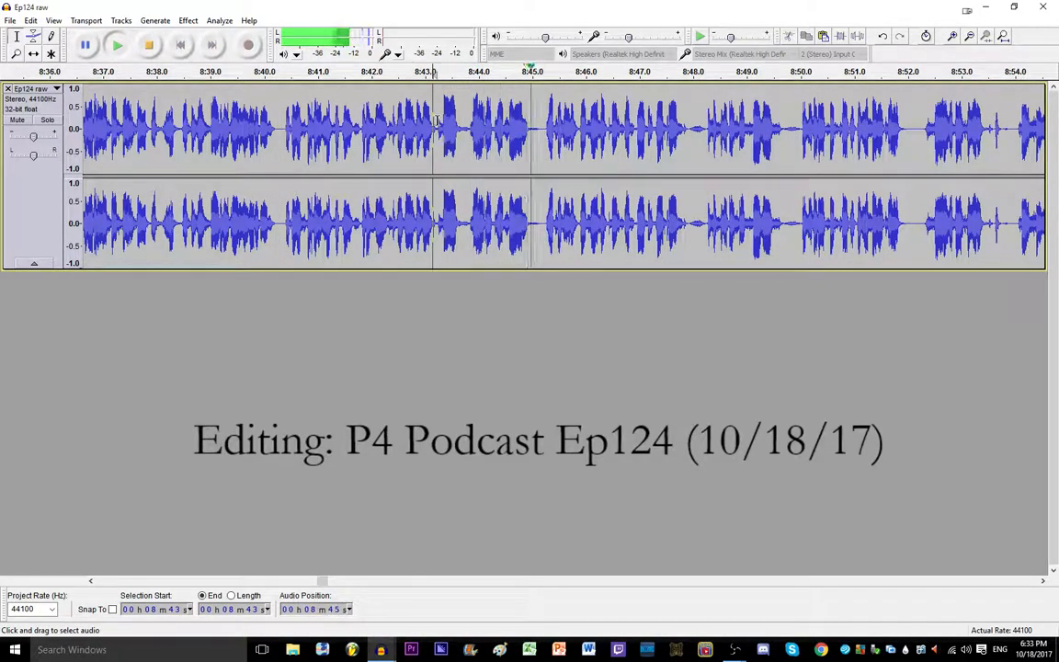
# Step: Replay from about 8:51.75 and 8:44.85, and delete the pause from about 8:52.0 to 8:52.25
pyautogui.click(986, 128)
pyautogui.click(893, 129)
pyautogui.press('space')
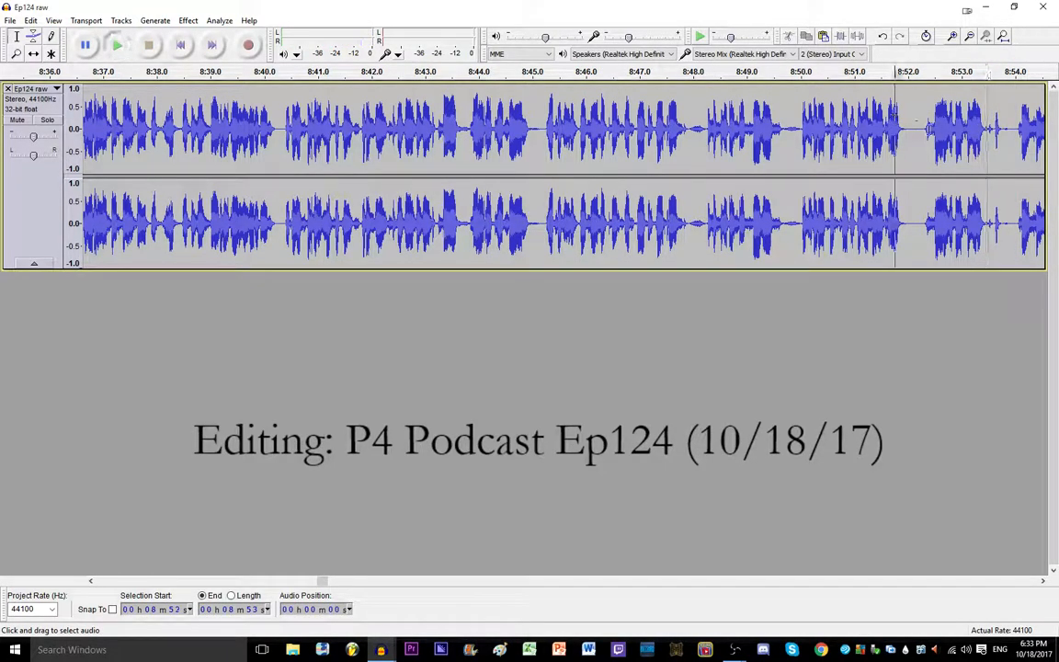
pyautogui.press('space')
pyautogui.click(524, 127)
pyautogui.press('space')
pyautogui.press('space')
pyautogui.moveTo(907, 127); pyautogui.dragTo(921, 128)
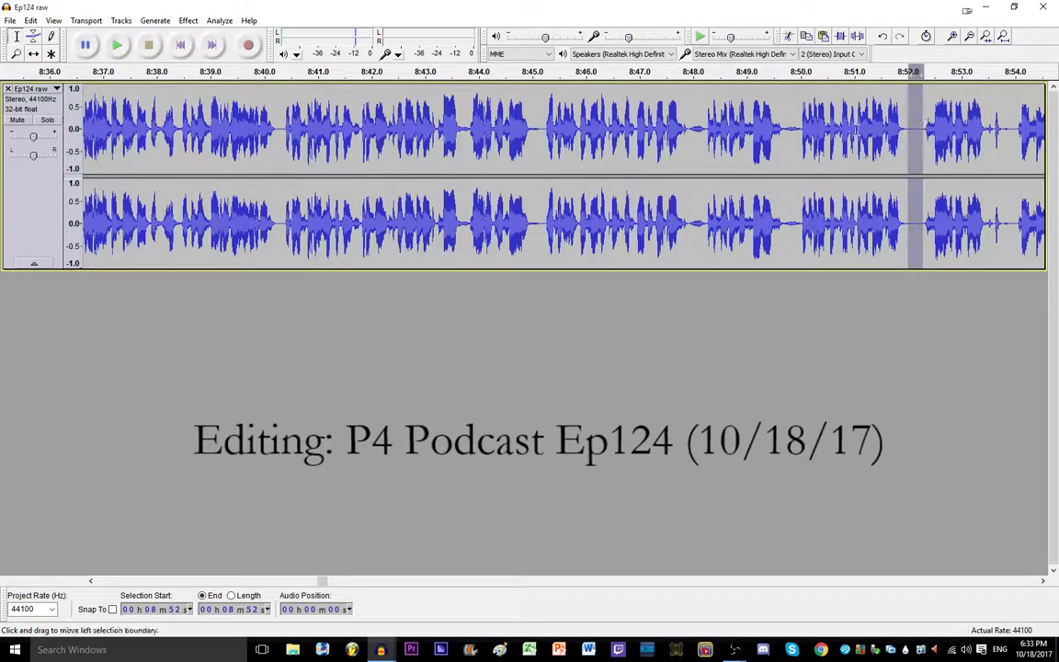
# Step: Delete the pauses from about 8:49.7 to 8:49.9 and from about 8:47.9 to 8:48.15, and play back from about 8:44.35
pyautogui.moveTo(784, 128); pyautogui.dragTo(801, 130)
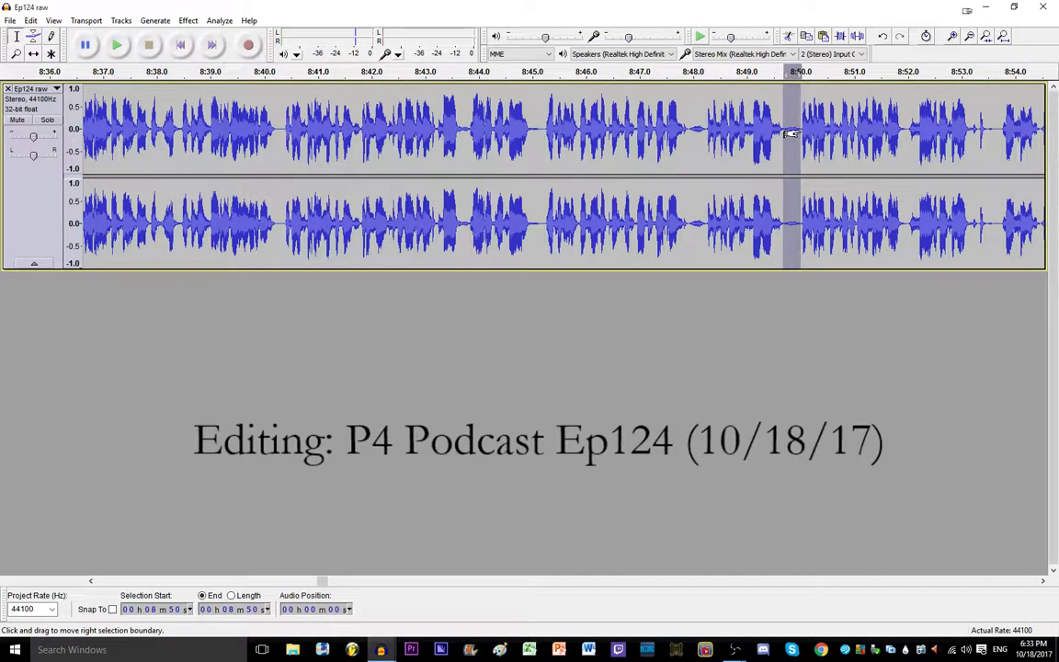
pyautogui.moveTo(791, 134); pyautogui.dragTo(786, 134)
pyautogui.press('Delete')
pyautogui.moveTo(687, 124); pyautogui.dragTo(701, 127)
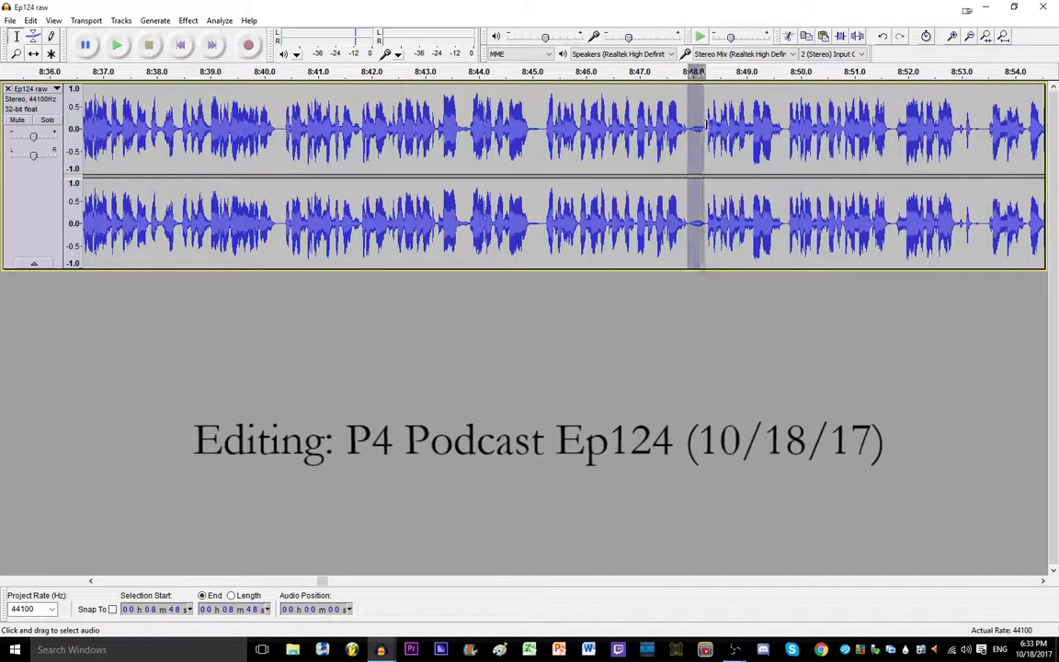
pyautogui.press('Delete')
pyautogui.click(497, 124)
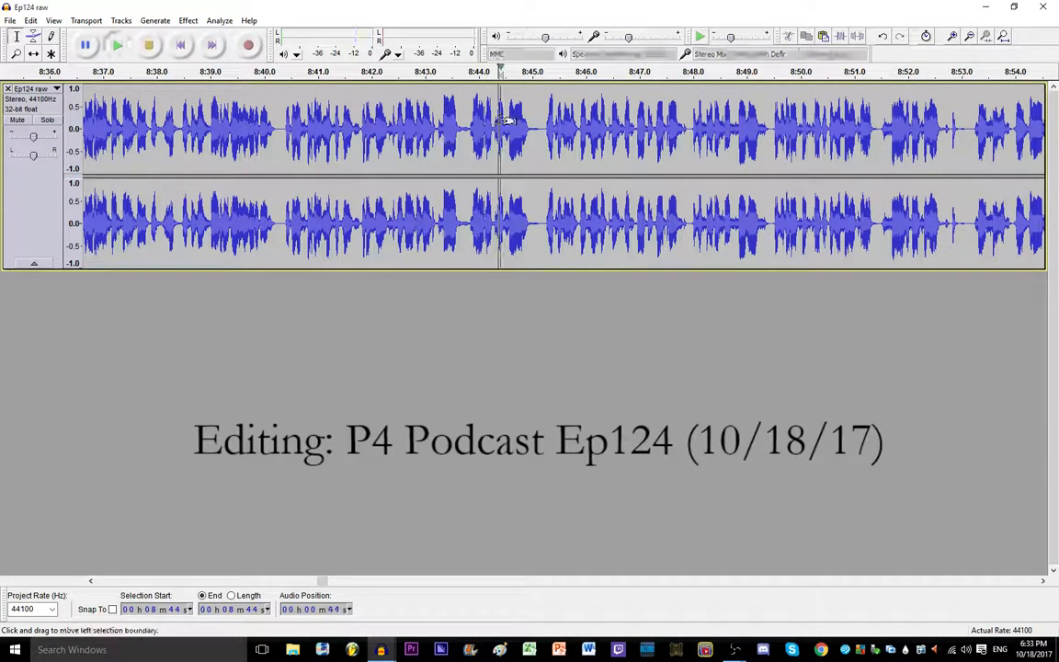
pyautogui.press('space')
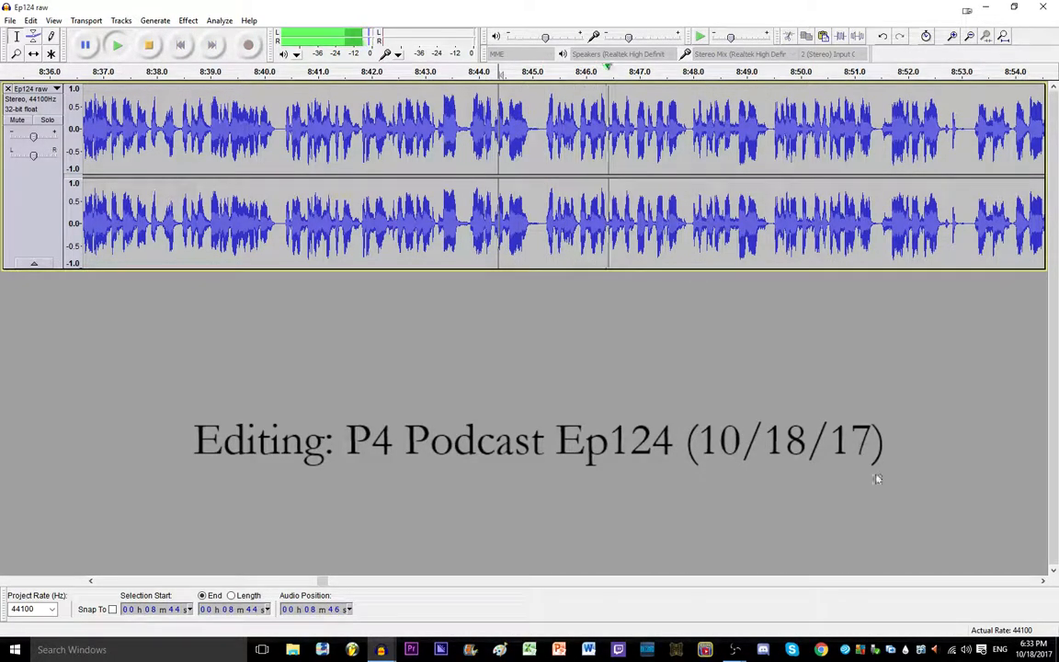
# Step: Listen on to about 8:52.5 and delete the pause with the stray noise from about 8:52.65 to 8:53.2
pyautogui.click(1043, 580)
pyautogui.click(1043, 581)
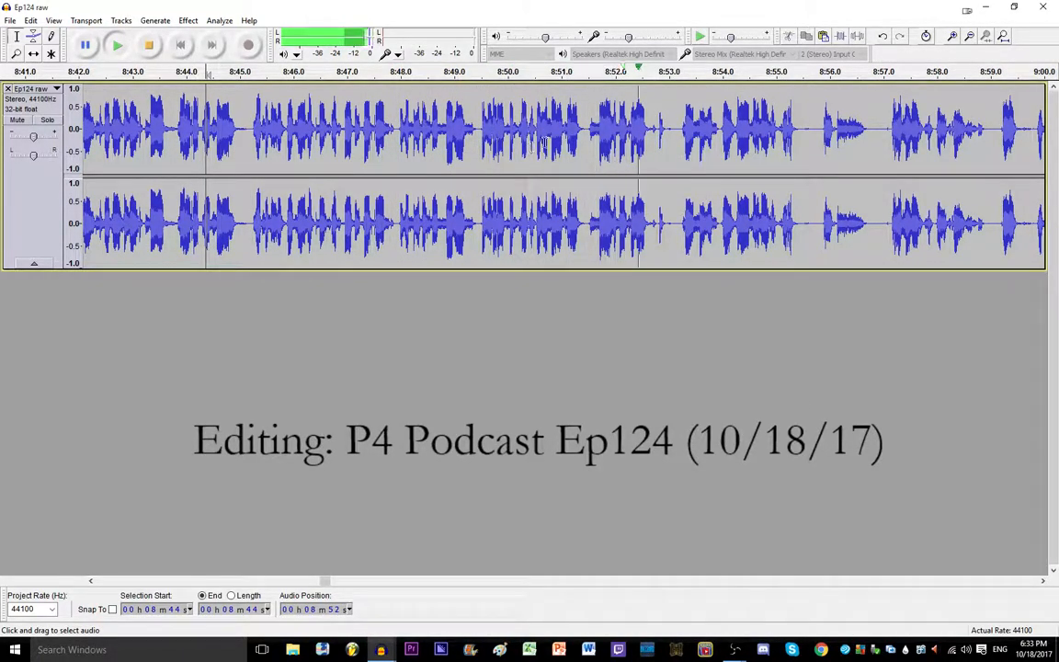
pyautogui.press('space')
pyautogui.moveTo(650, 128); pyautogui.dragTo(680, 129)
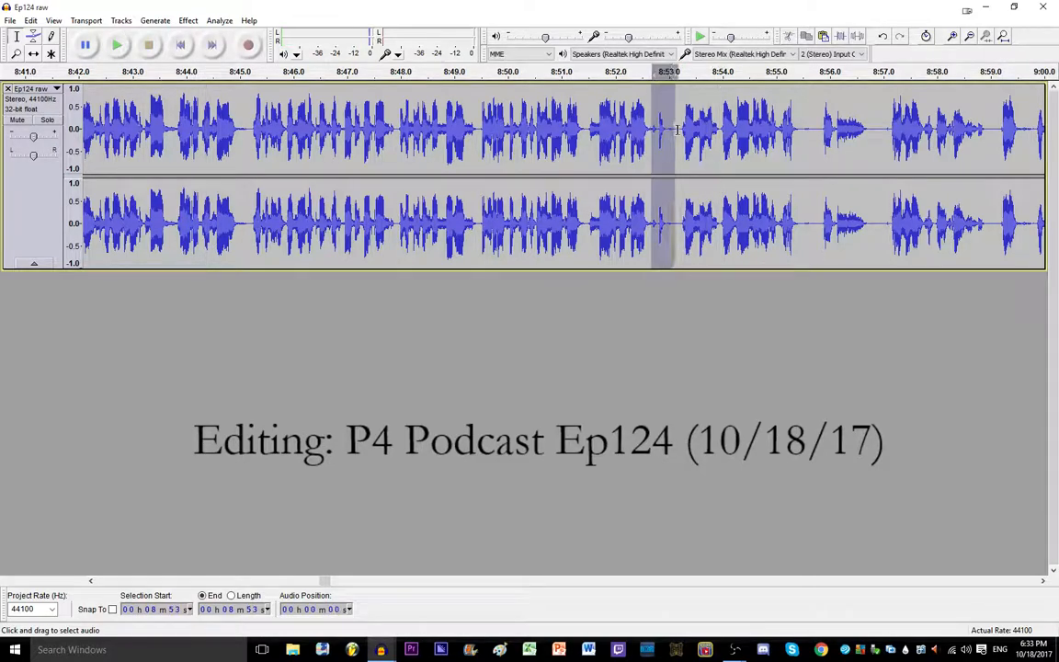
pyautogui.press('Delete')
# Step: Delete the pauses from about 8:54.85 to 8:55.3 and from about 8:55.8 to 8:56.15, and play back from about 8:50.3
pyautogui.moveTo(768, 136); pyautogui.dragTo(834, 131)
pyautogui.press('Delete')
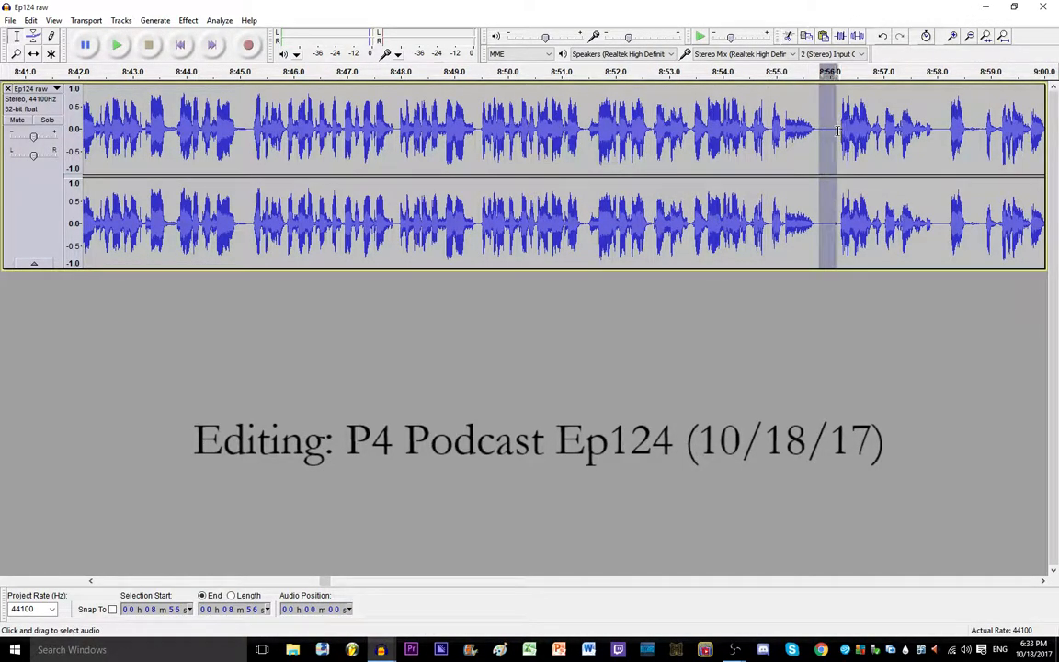
pyautogui.press('Delete')
pyautogui.click(529, 136)
pyautogui.press('space')
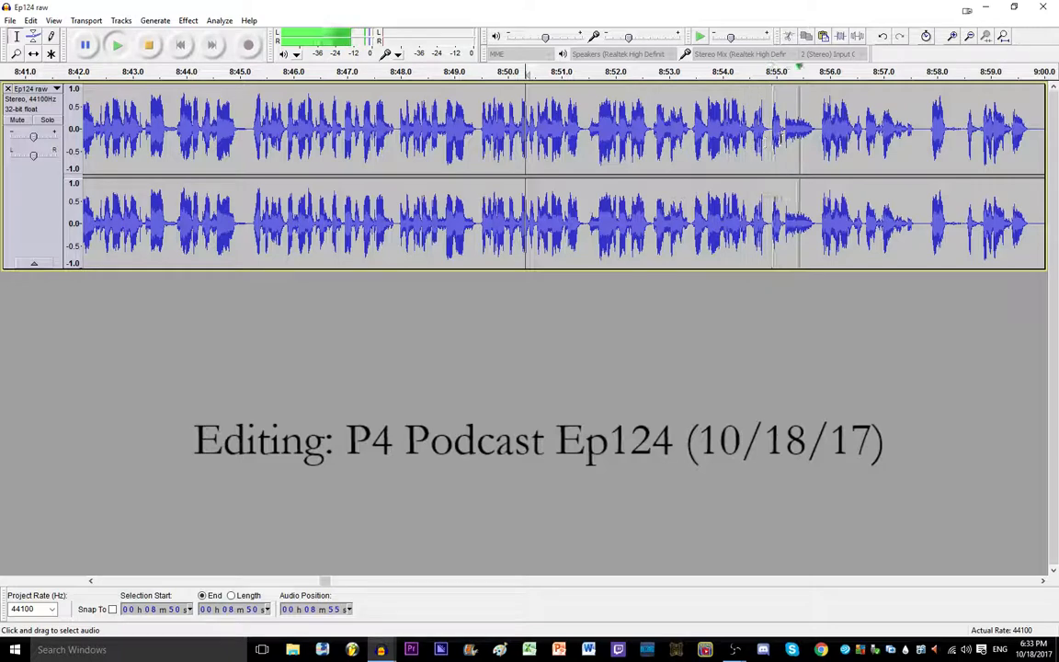
# Step: Listen on past 8:59, cut the speech from about 8:55.8 to 8:58.5, and play back from about 8:55.3
pyautogui.click(1042, 581)
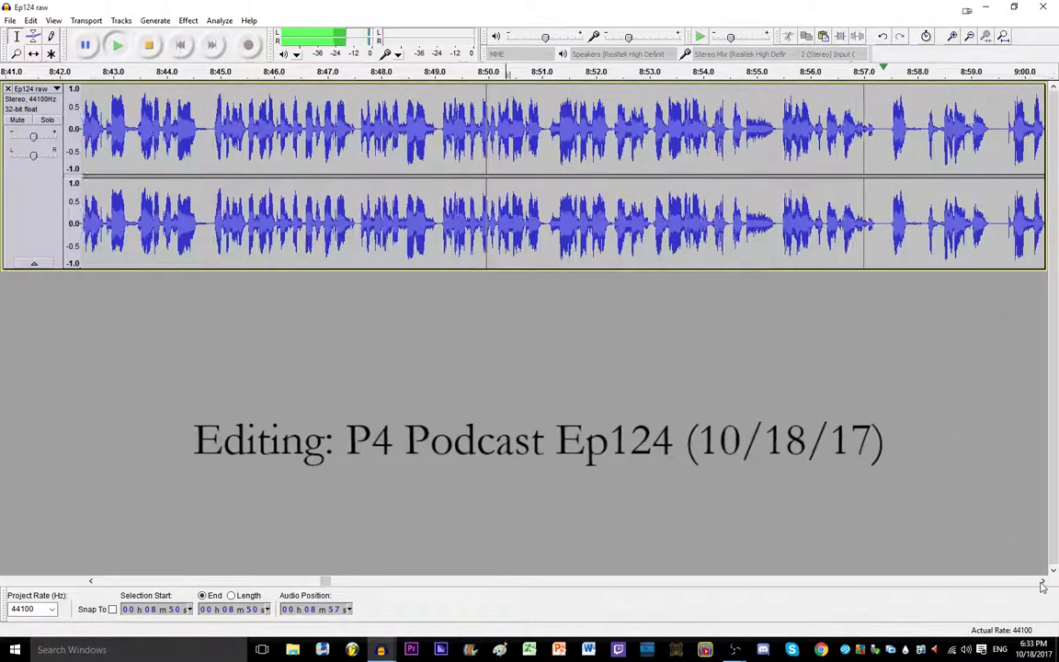
pyautogui.click(571, 130)
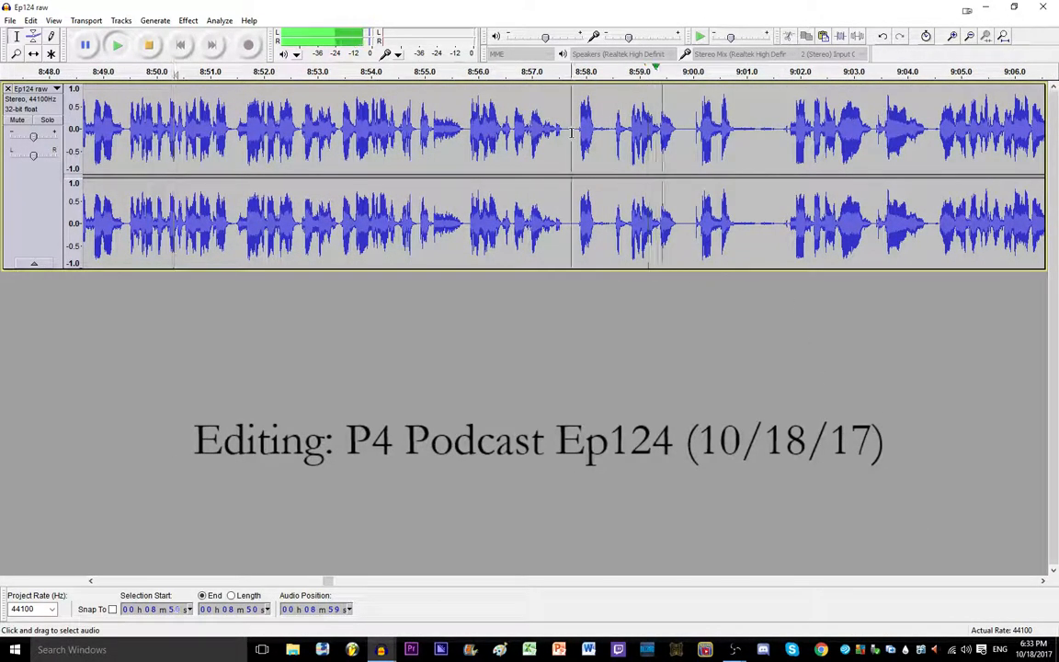
pyautogui.press('space')
pyautogui.click(467, 135)
pyautogui.press('space')
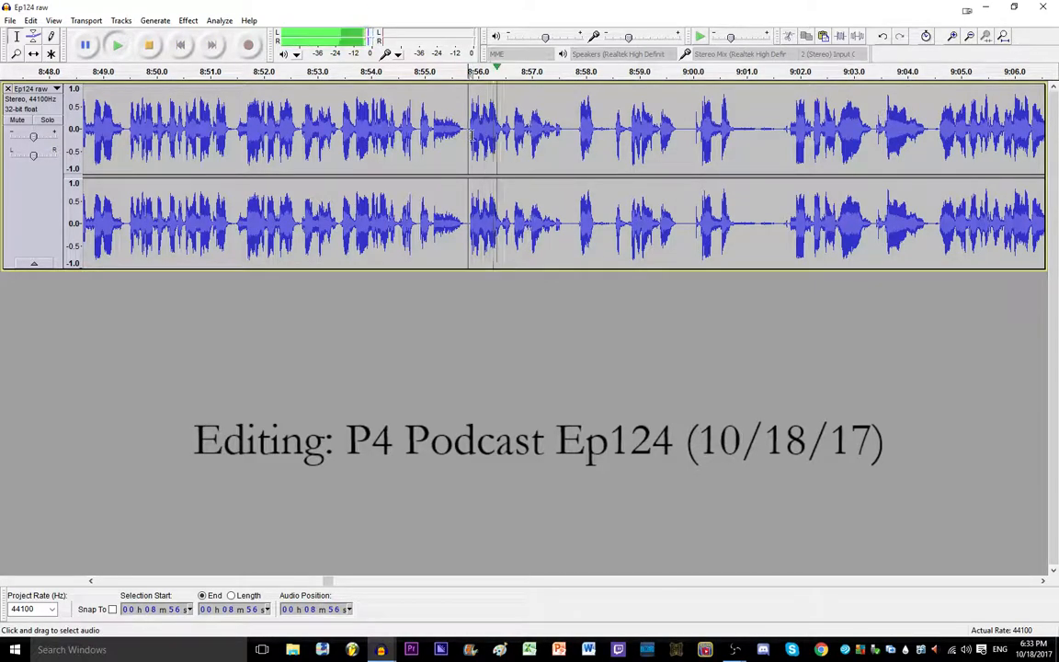
pyautogui.press('space')
pyautogui.keyDown('shift'); pyautogui.click(612, 130); pyautogui.keyUp('shift')
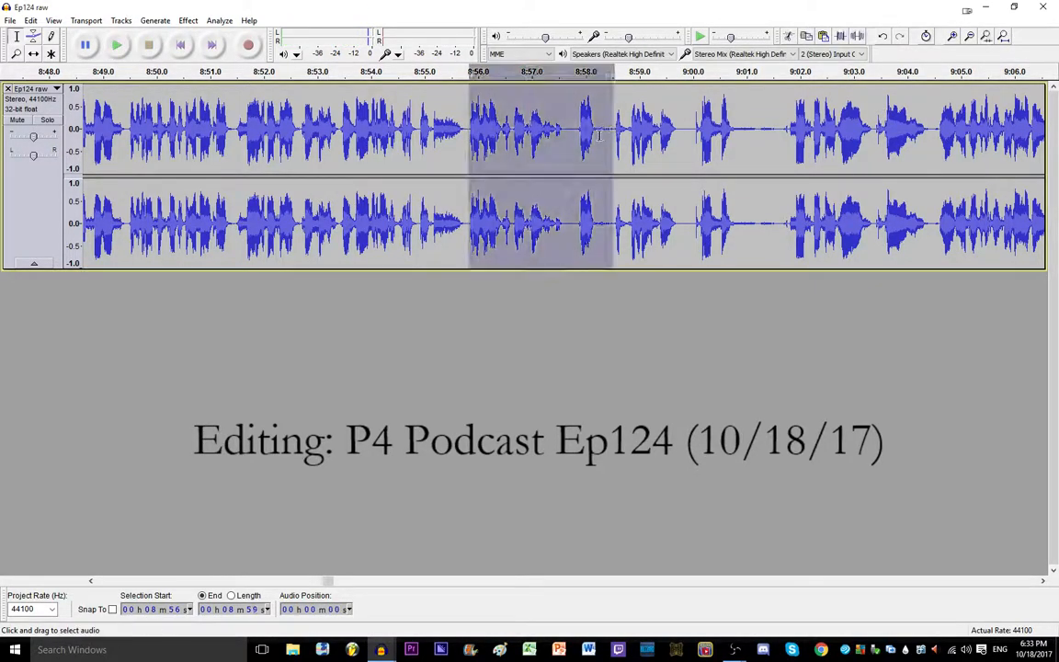
pyautogui.press('Delete')
pyautogui.click(439, 135)
pyautogui.press('space')
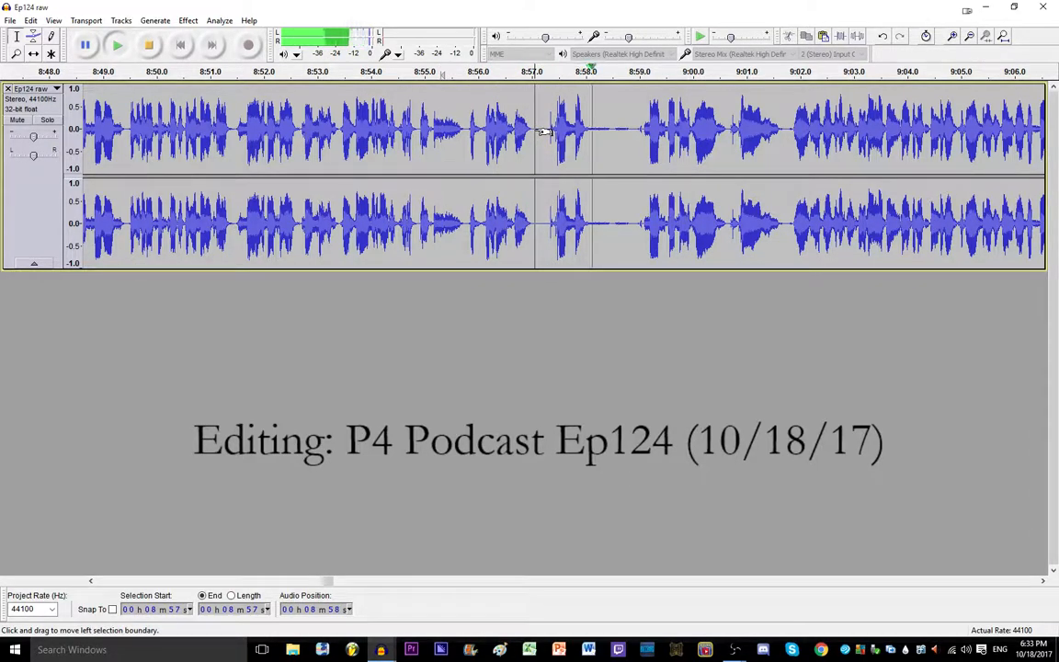
# Step: Delete the pause from about 8:57.0 to 8:57.35 and play back from about 8:56.45
pyautogui.press('space')
pyautogui.moveTo(534, 130); pyautogui.dragTo(551, 130)
pyautogui.press('Delete')
pyautogui.click(505, 136)
pyautogui.press('space')
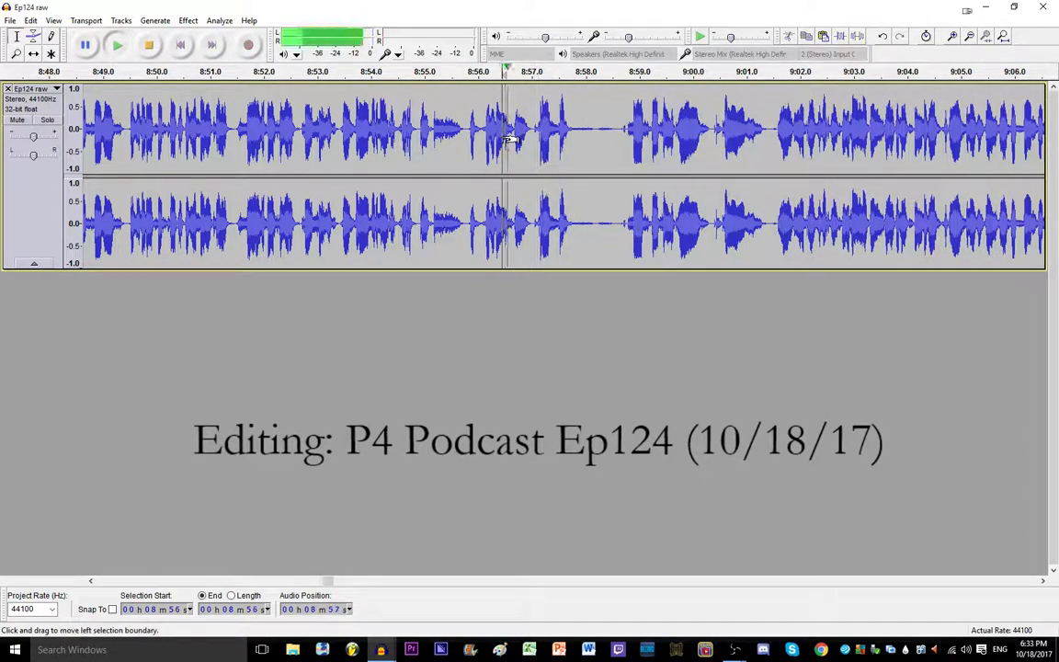
# Step: Delete the pause from about 8:57.75 to 8:58.75 and undo that cut
pyautogui.click(575, 131)
pyautogui.press('space')
pyautogui.moveTo(580, 132); pyautogui.dragTo(625, 133)
pyautogui.press('Delete')
pyautogui.click(625, 131)
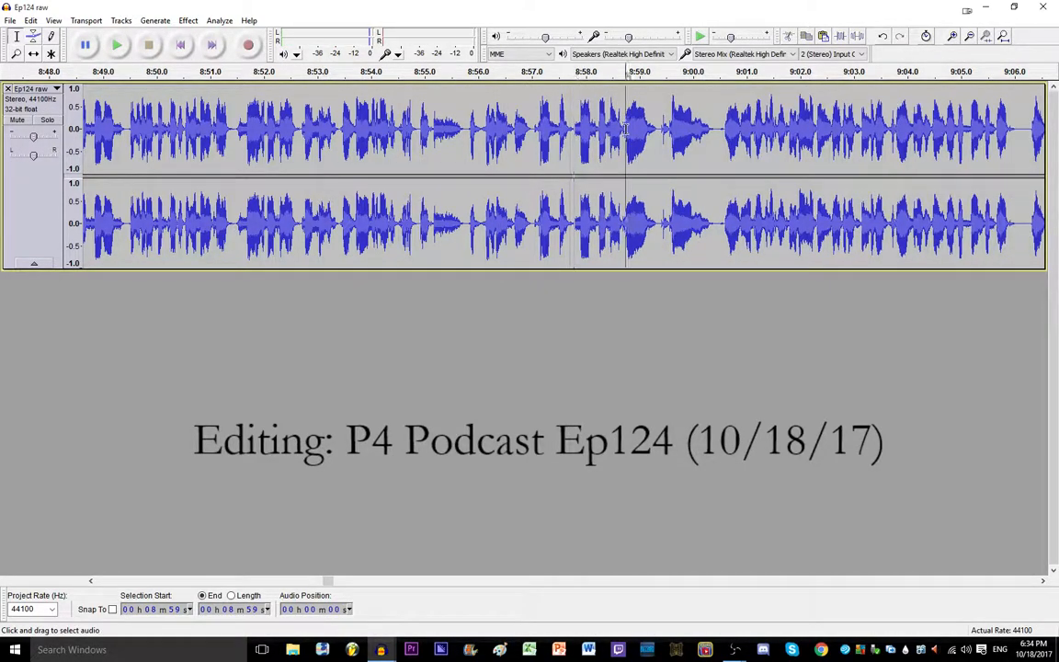
pyautogui.hotkey('ctrl', 'z')
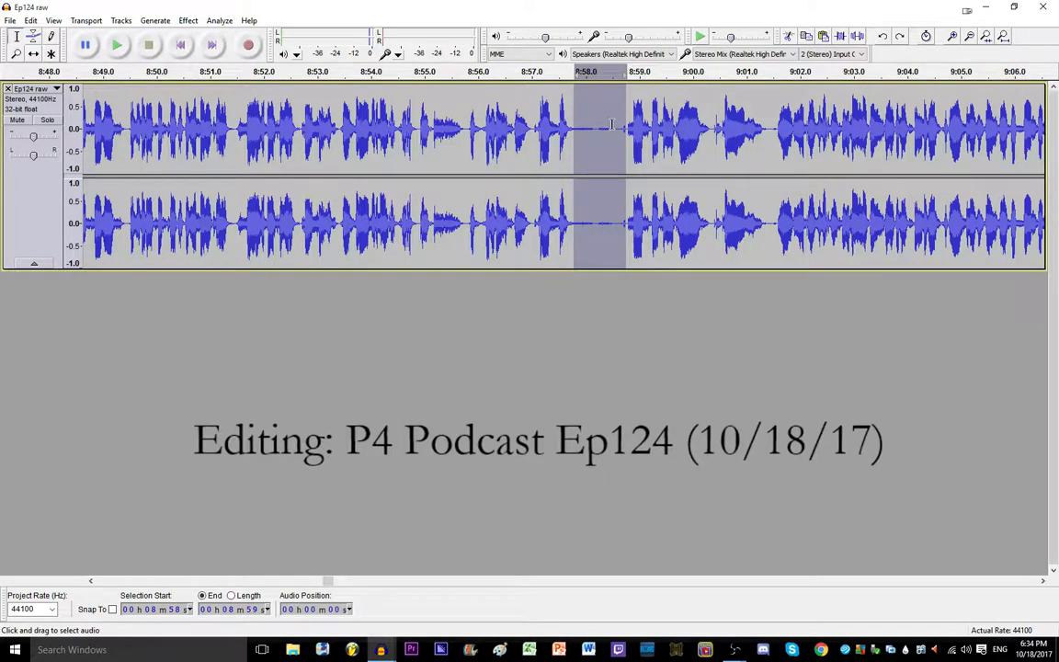
# Step: Shorten the selected pause to end at about 8:58.6, delete it, and play back from about 8:57.15
pyautogui.moveTo(613, 129); pyautogui.dragTo(608, 128)
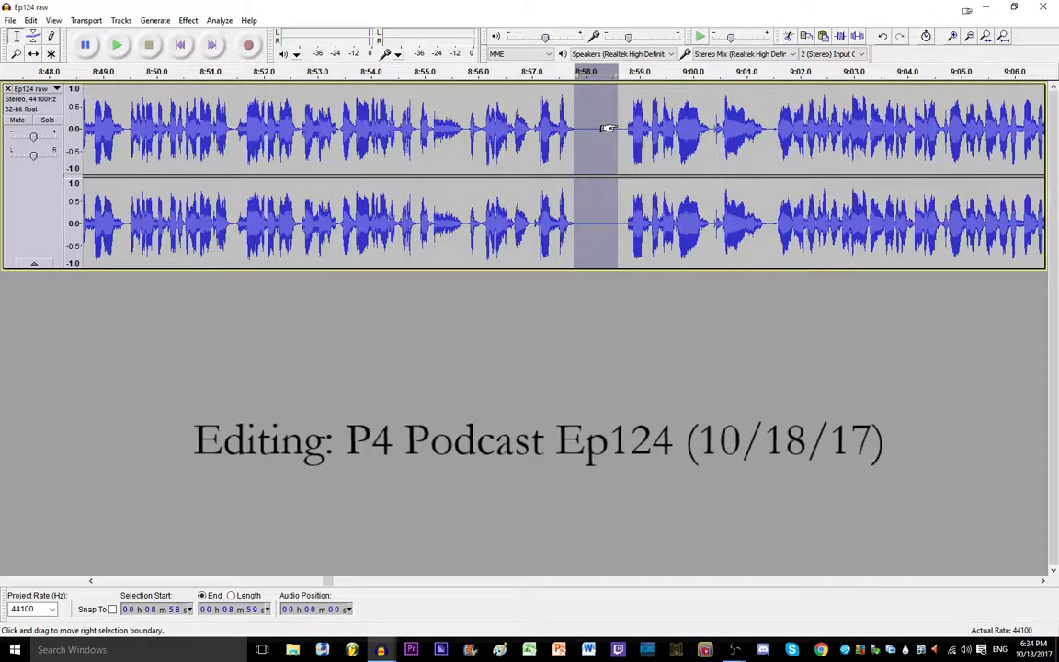
pyautogui.press('Delete')
pyautogui.click(540, 120)
pyautogui.press('space')
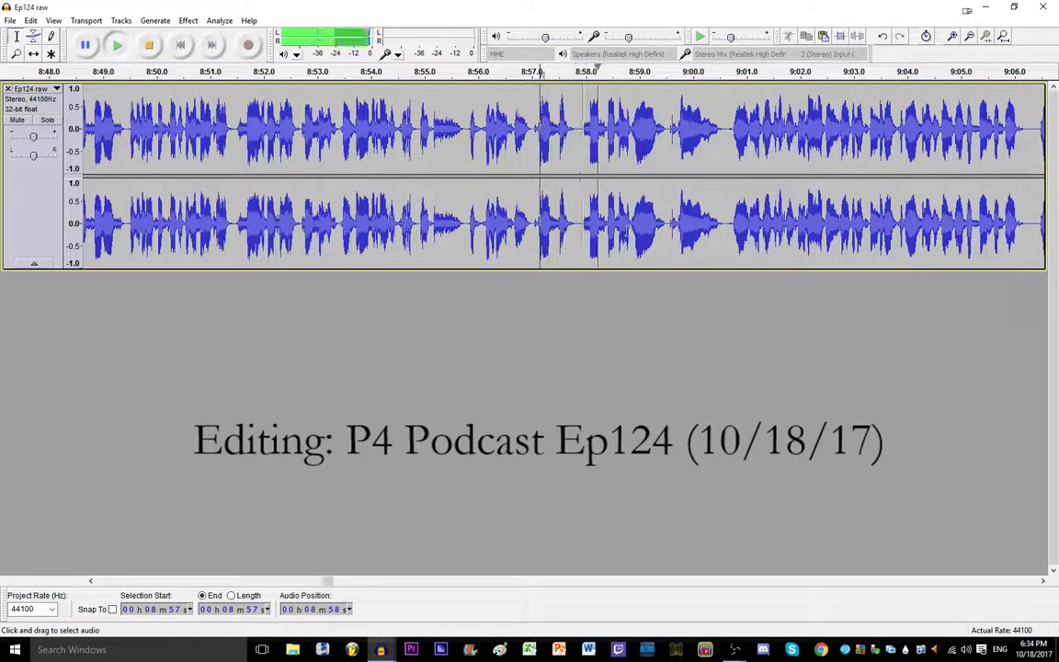
# Step: Delete the short bit from about 8:57.0 to 8:57.1 and play back from about 8:56.45
pyautogui.click(535, 128)
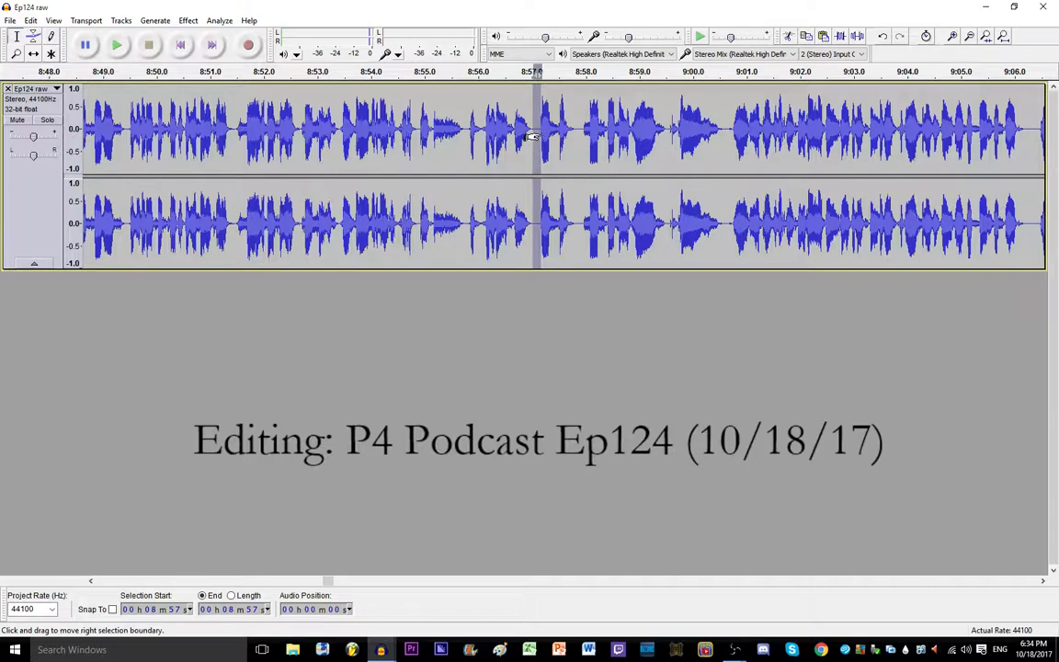
pyautogui.moveTo(540, 137); pyautogui.dragTo(538, 138)
pyautogui.press('Delete')
pyautogui.click(503, 130)
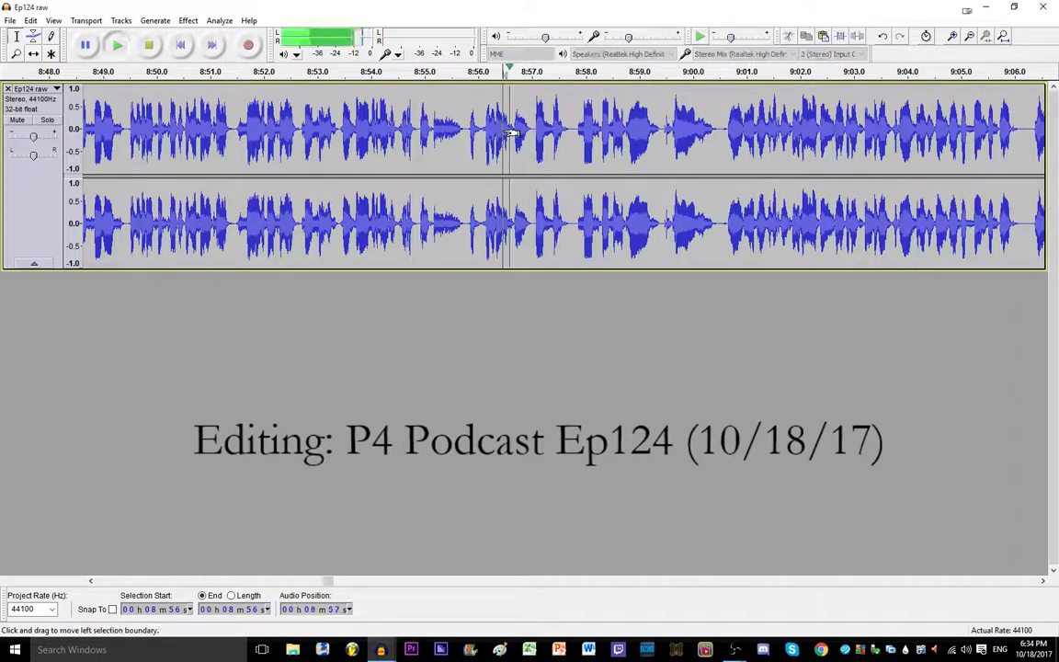
pyautogui.press('space')
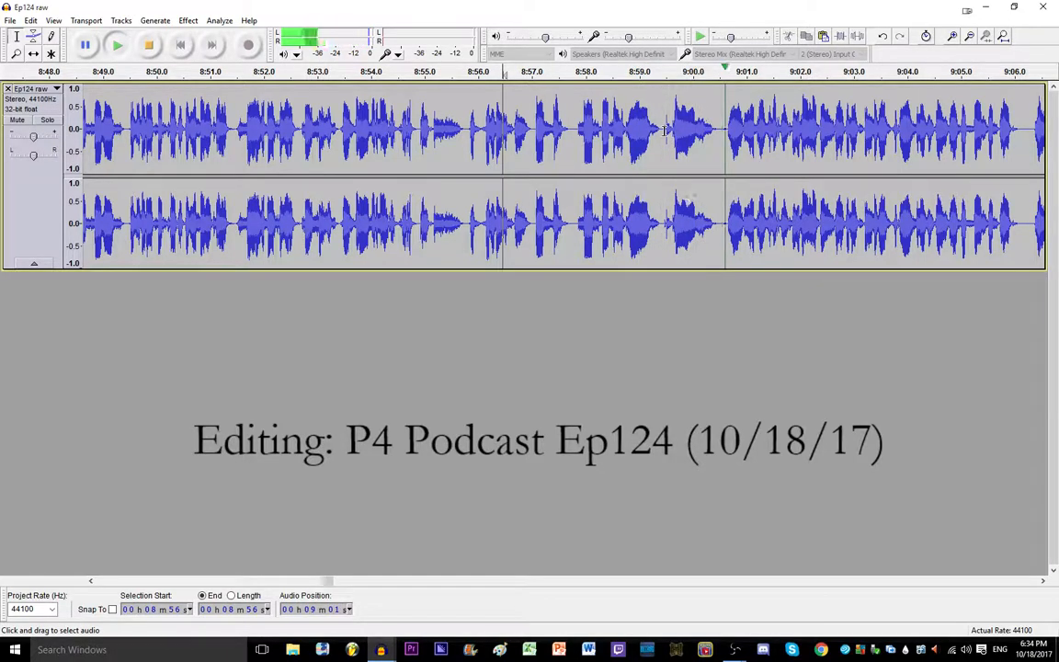
# Step: Delete the small noise from about 8:59.45 to 8:59.6 and play back from about 8:58.85
pyautogui.moveTo(665, 130); pyautogui.dragTo(671, 130)
pyautogui.press('Delete')
pyautogui.press('space')
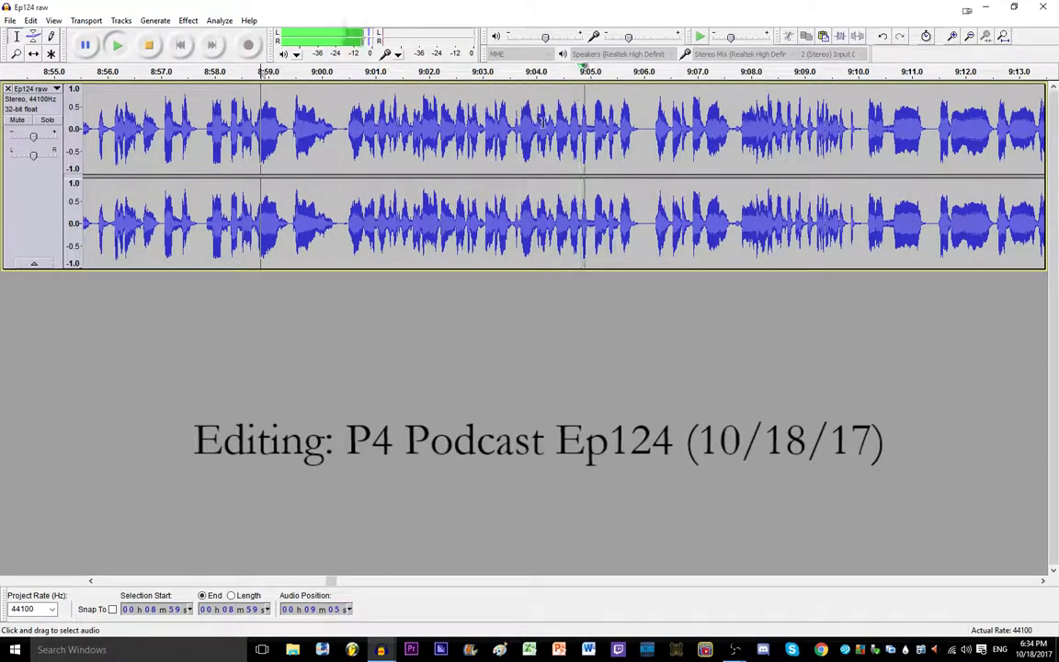
# Step: Delete the short bit of speech from about 9:06.64 to 9:06.72 and play back from about 9:06.2
pyautogui.click(655, 126)
pyautogui.press('space')
pyautogui.hotkey('ctrl', '1')
pyautogui.hotkey('ctrl', '1')
pyautogui.hotkey('ctrl', '1')
pyautogui.hotkey('ctrl', '1')
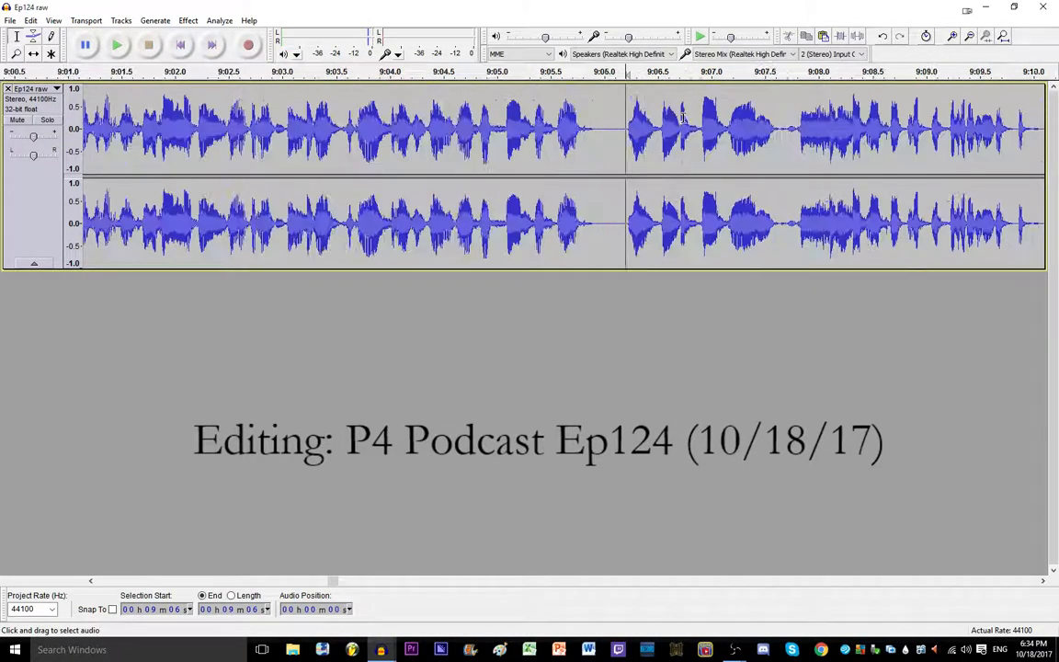
pyautogui.moveTo(670, 129); pyautogui.dragTo(727, 132)
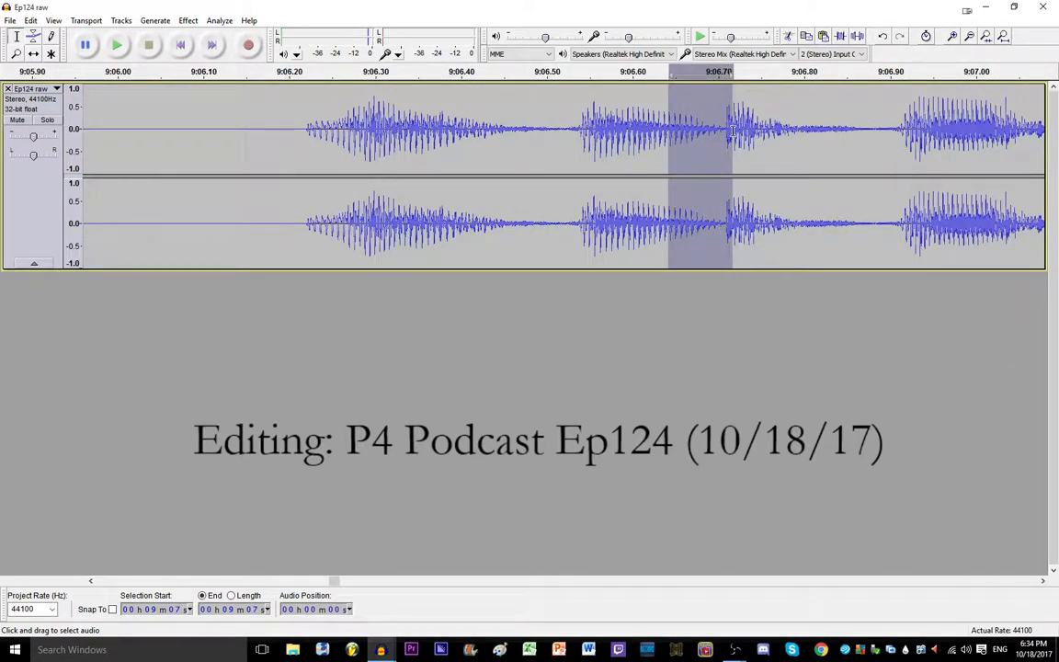
pyautogui.press('Delete')
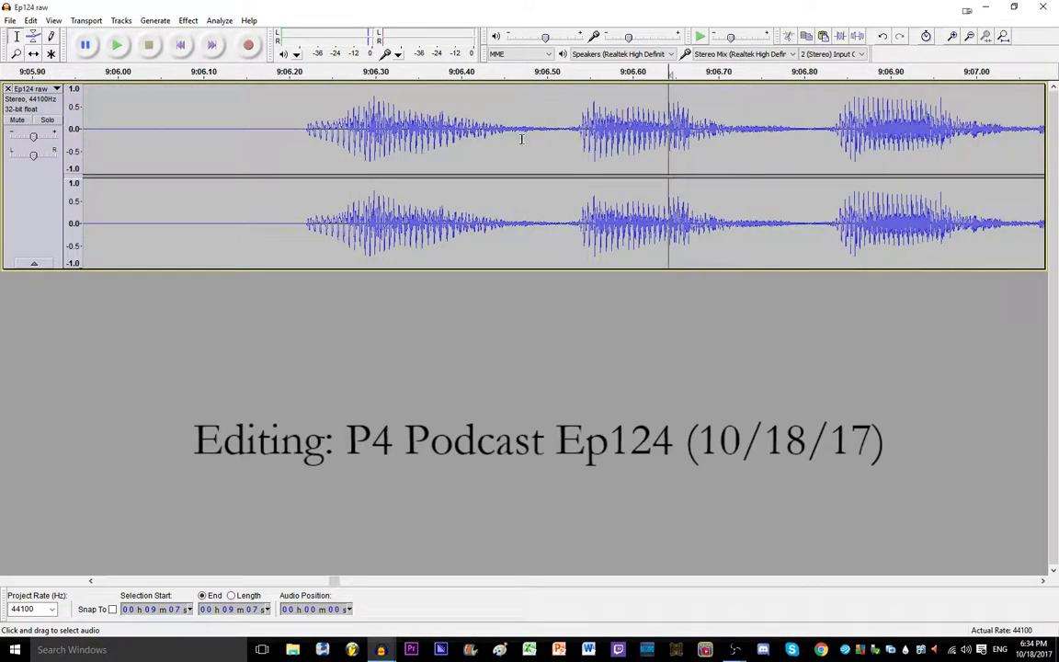
pyautogui.hotkey('ctrl', '3')
pyautogui.hotkey('ctrl', '3')
pyautogui.hotkey('ctrl', '3')
pyautogui.hotkey('ctrl', '3')
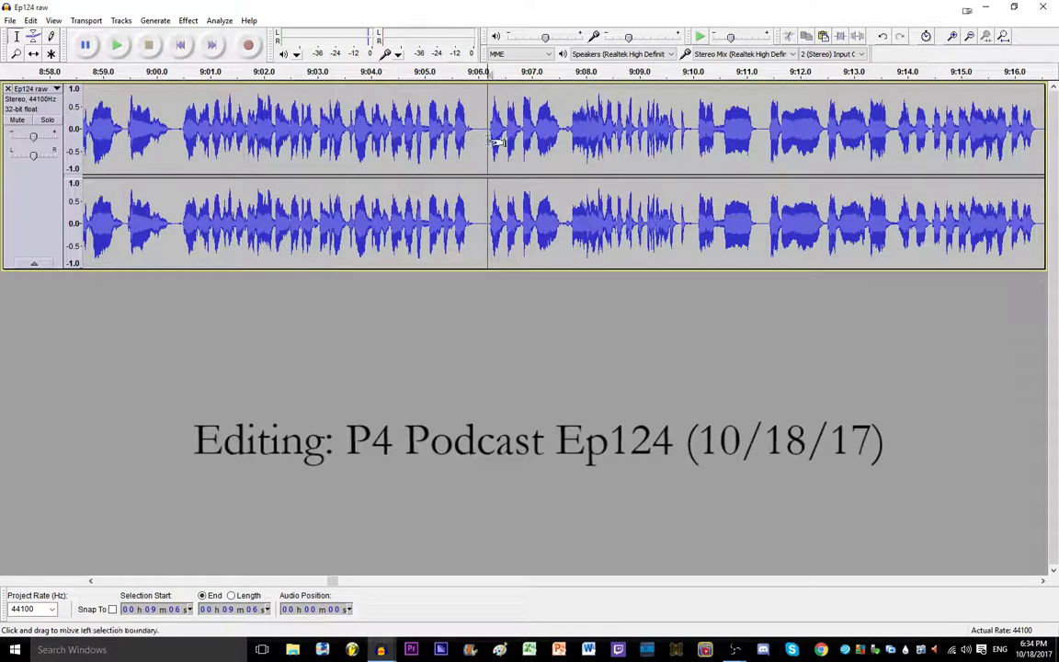
pyautogui.press('space')
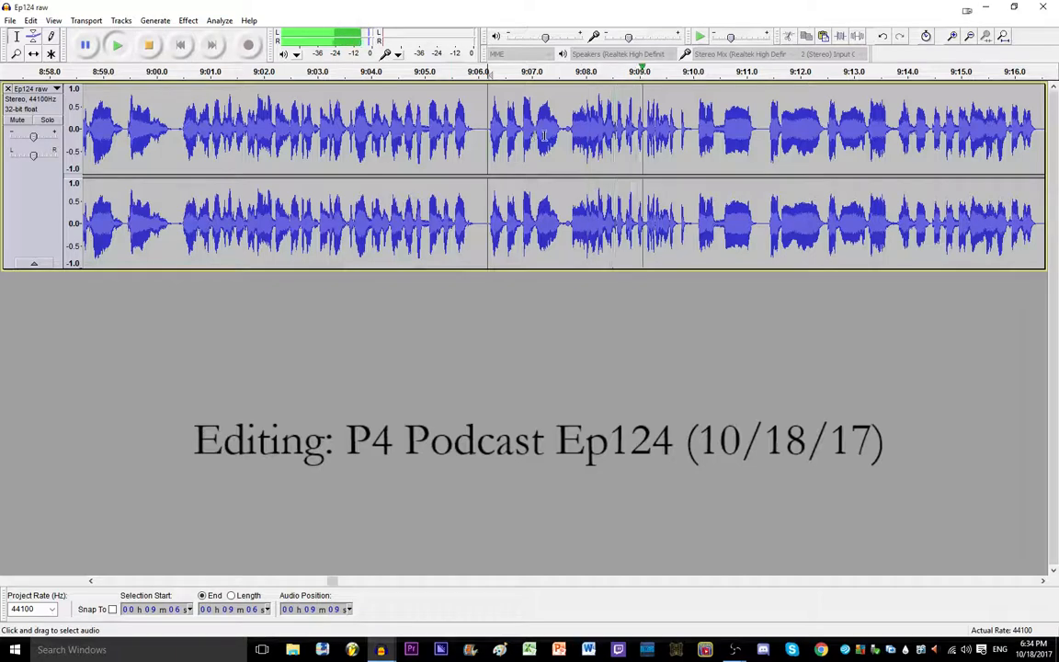
# Step: Replay from about 9:09.1, delete the speech from about 9:09.19 to 9:09.30, and play back from about 9:09.1 again
pyautogui.press('space')
pyautogui.click(646, 120)
pyautogui.press('space')
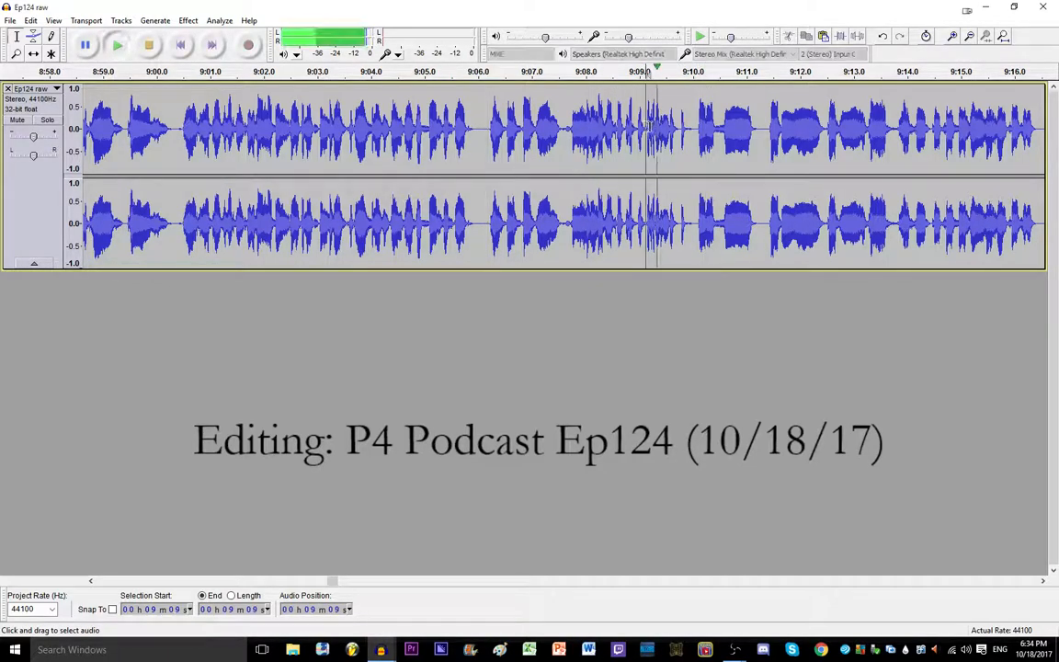
pyautogui.press('space')
pyautogui.scroll(3, 656, 125)
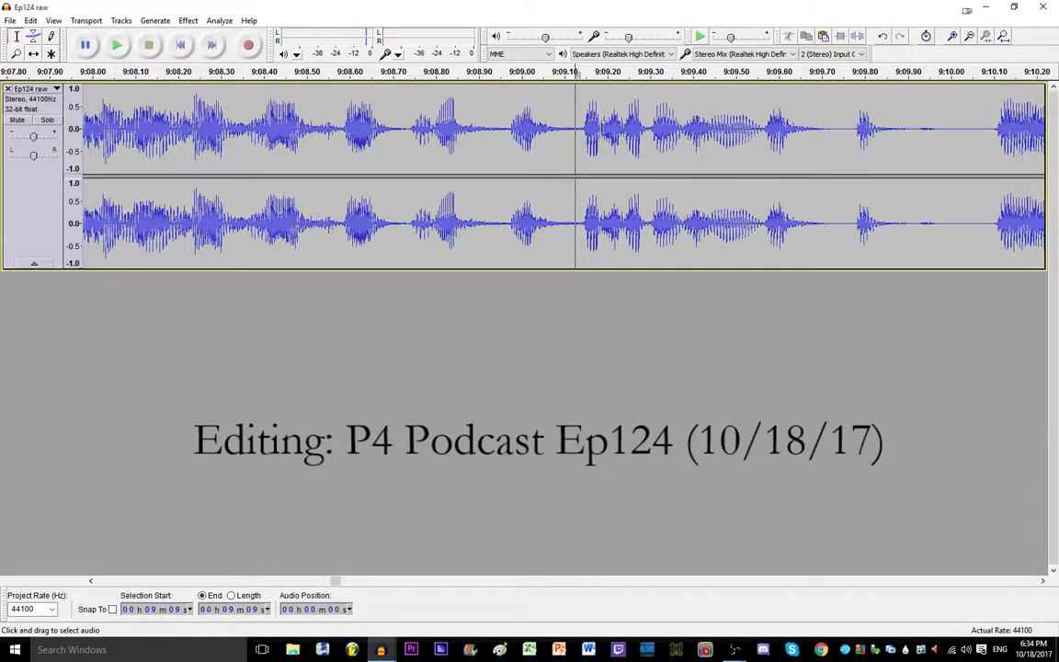
pyautogui.moveTo(602, 129); pyautogui.dragTo(651, 129)
pyautogui.press('Delete')
pyautogui.click(567, 124)
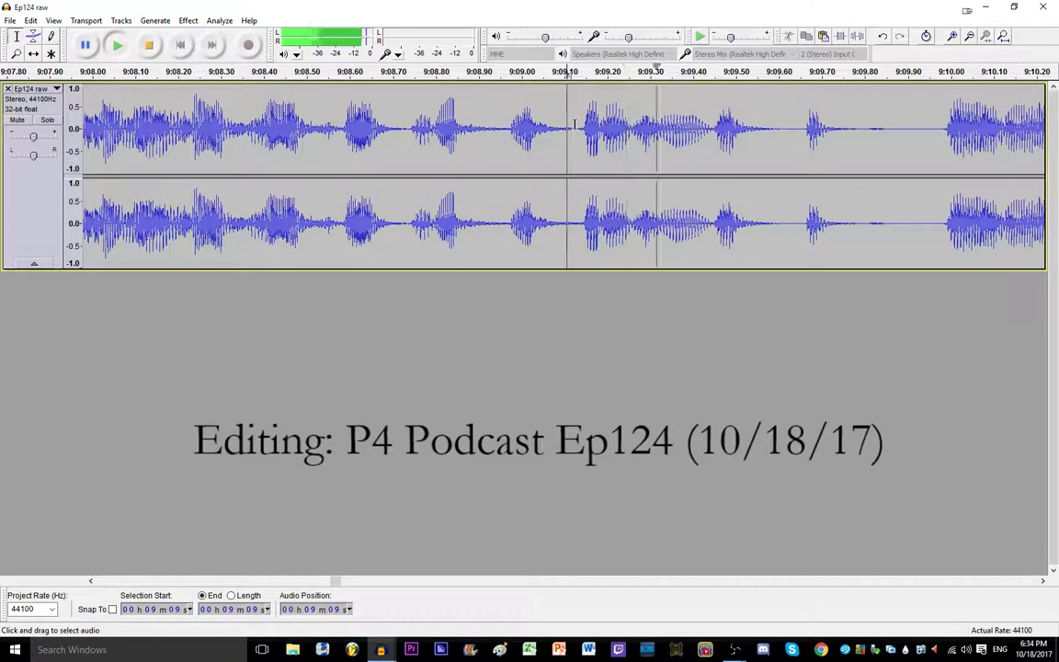
# Step: Delete the short burst from about 9:09.14 to 9:09.19 and play back from about 9:08.0
pyautogui.click(583, 126)
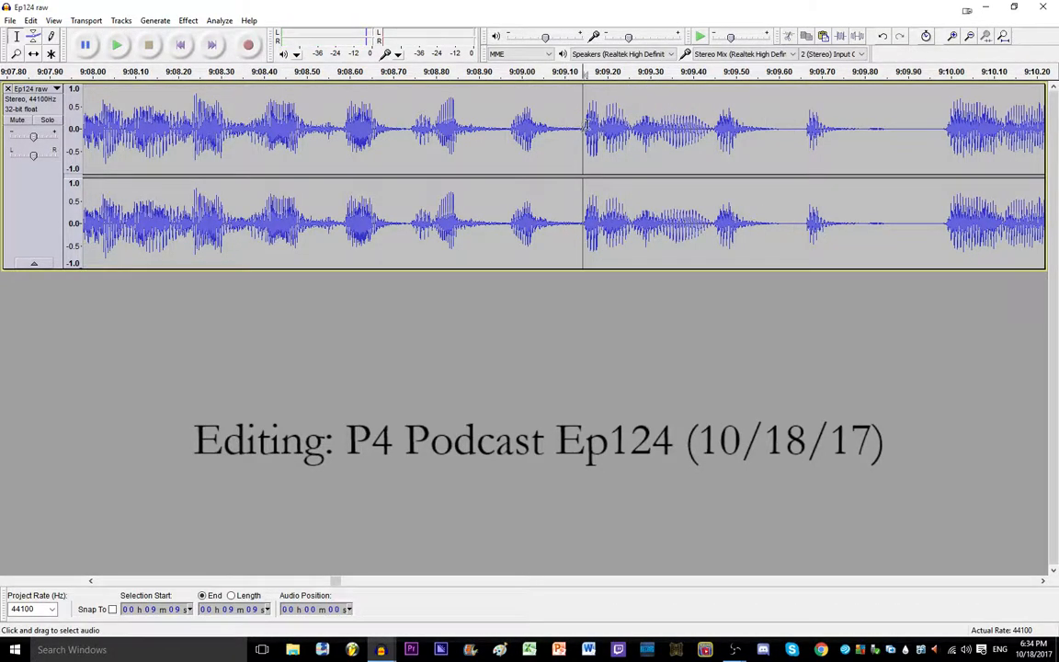
pyautogui.hotkey('ctrl', '1')
pyautogui.moveTo(614, 121); pyautogui.dragTo(576, 128)
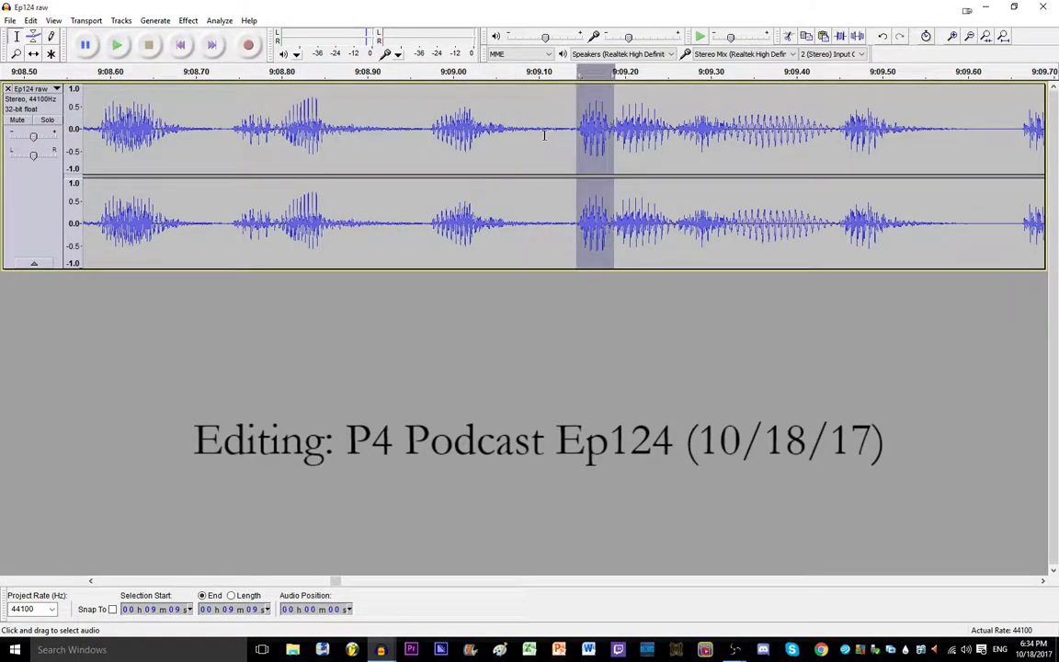
pyautogui.press('Delete')
pyautogui.scroll(-4, 528, 137)
pyautogui.click(468, 135)
pyautogui.press('space')
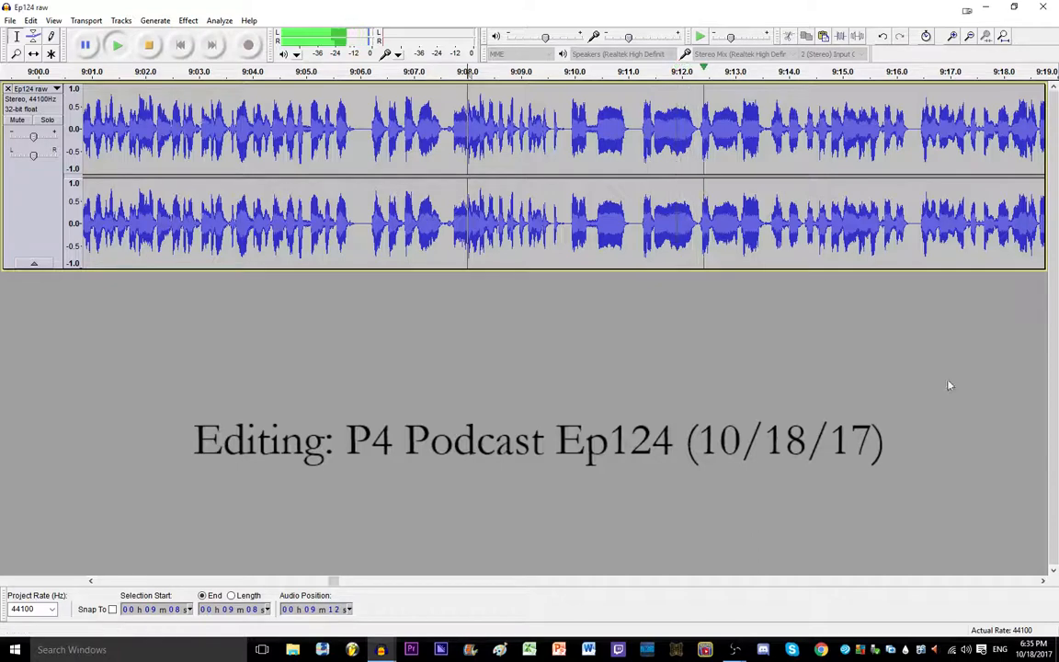
# Step: Continue listening to about 9:34 and delete the breath from about 9:34.8 to 9:35.25
pyautogui.click(1042, 581)
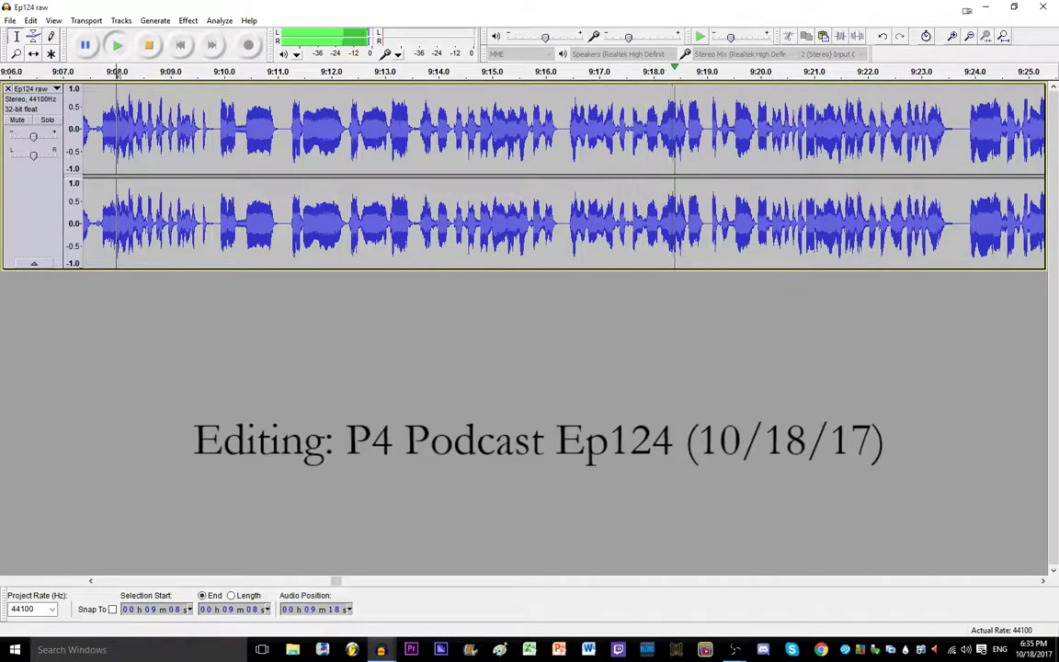
pyautogui.click(1042, 581)
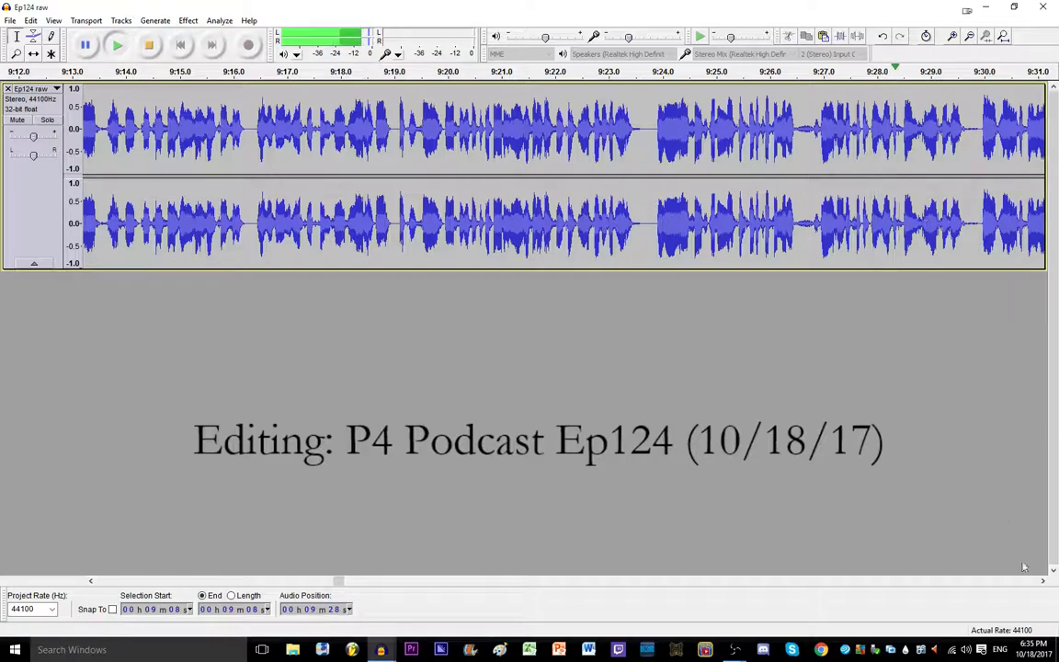
pyautogui.click(1045, 582)
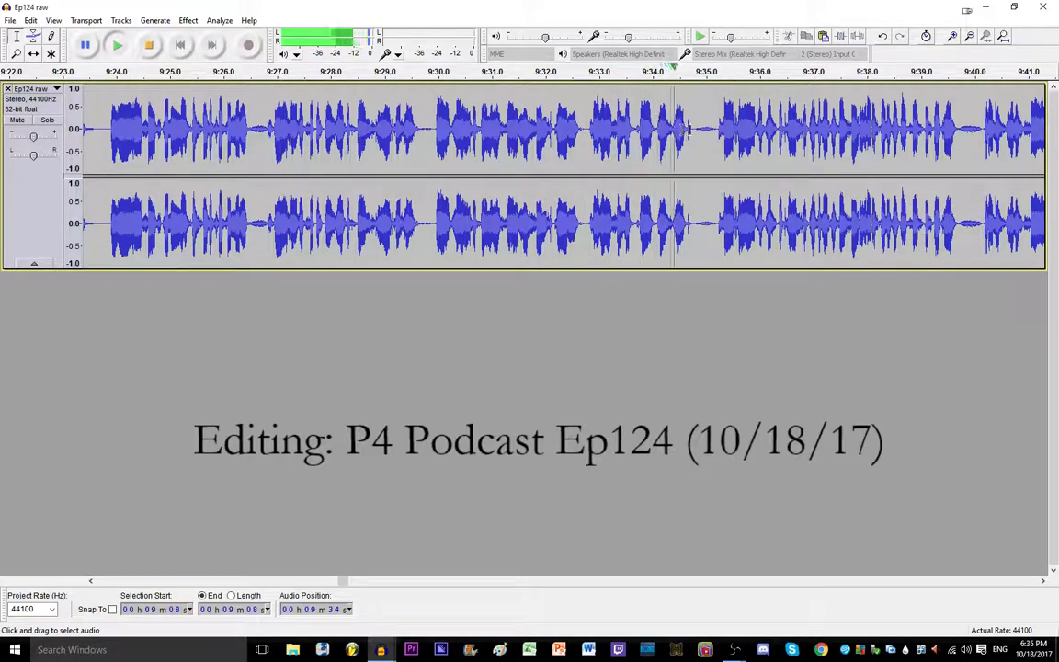
pyautogui.moveTo(696, 130); pyautogui.dragTo(720, 134)
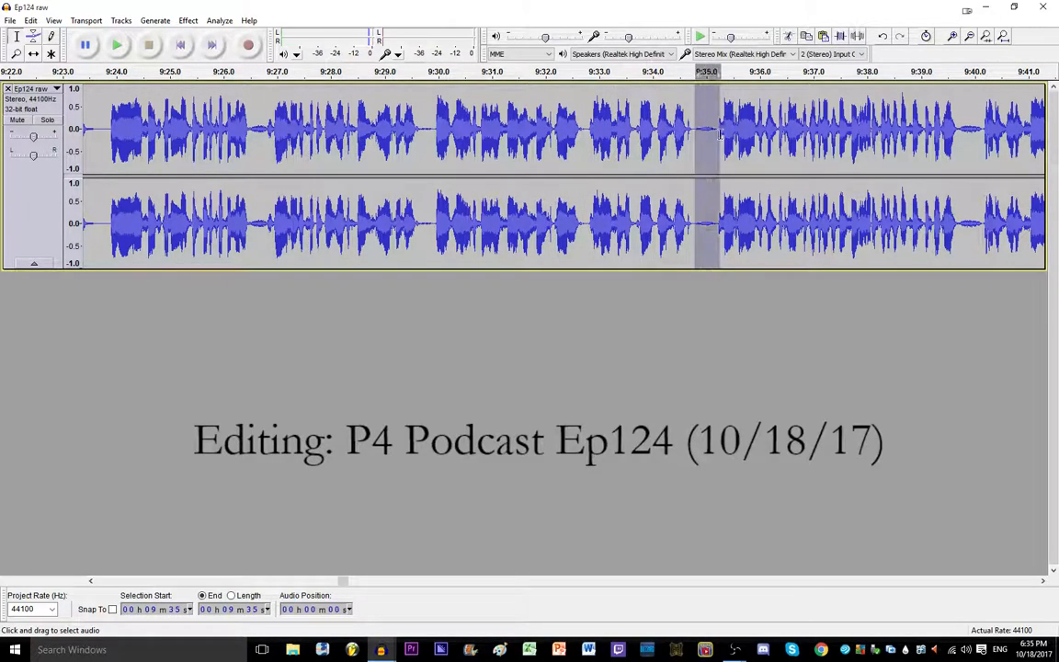
pyautogui.press('Delete')
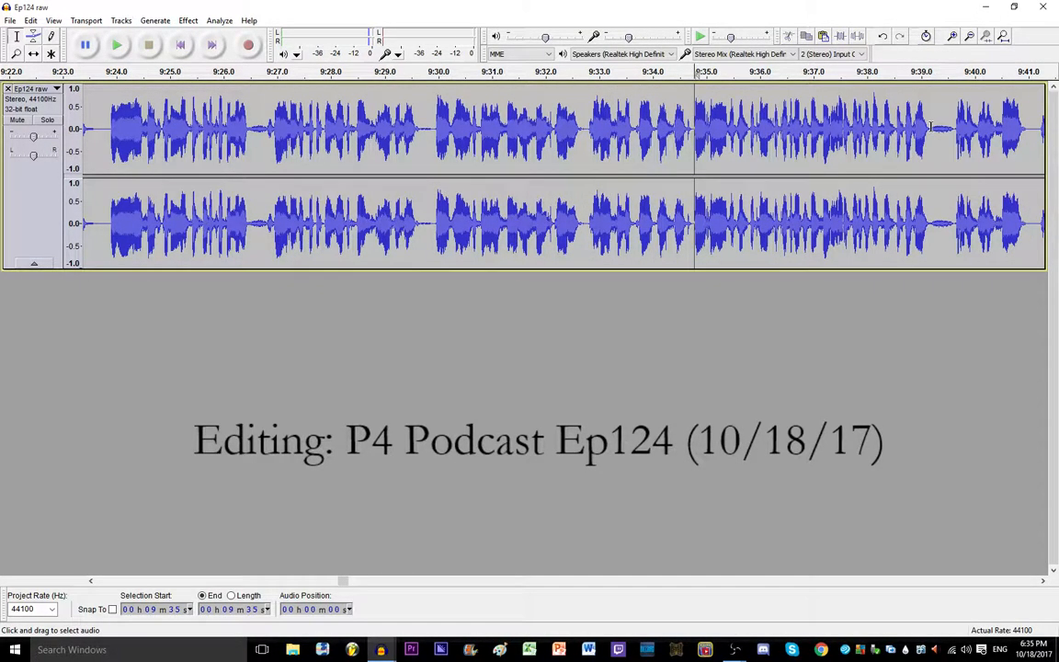
# Step: Delete the breath from about 9:39.15 to 9:39.6 and play back from about 9:31.6
pyautogui.moveTo(929, 127); pyautogui.dragTo(954, 127)
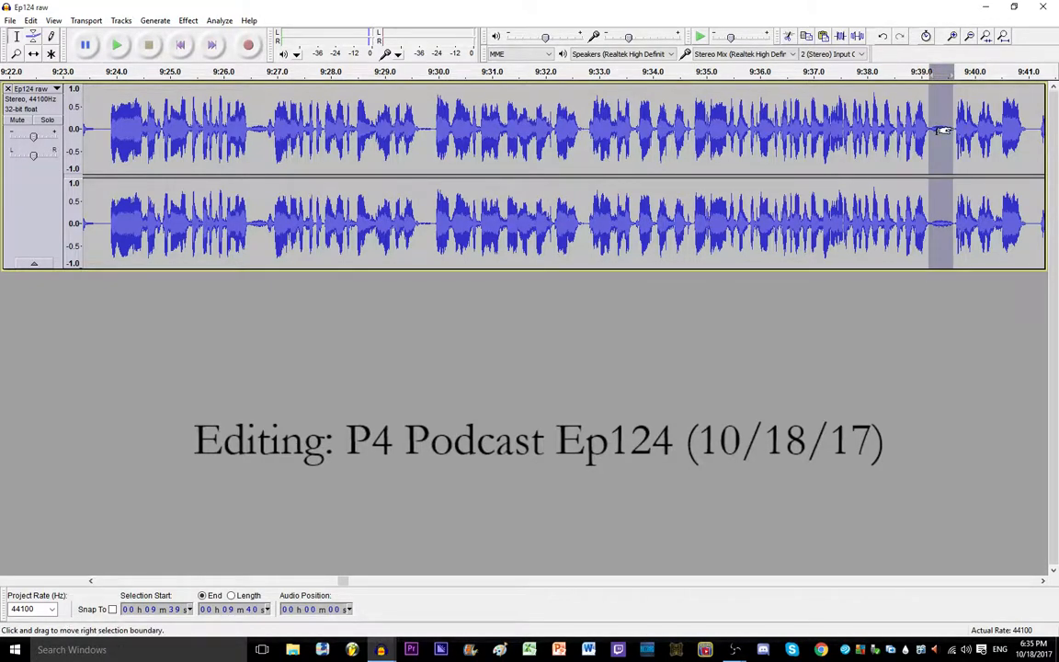
pyautogui.press('Delete')
pyautogui.click(524, 129)
pyautogui.press('space')
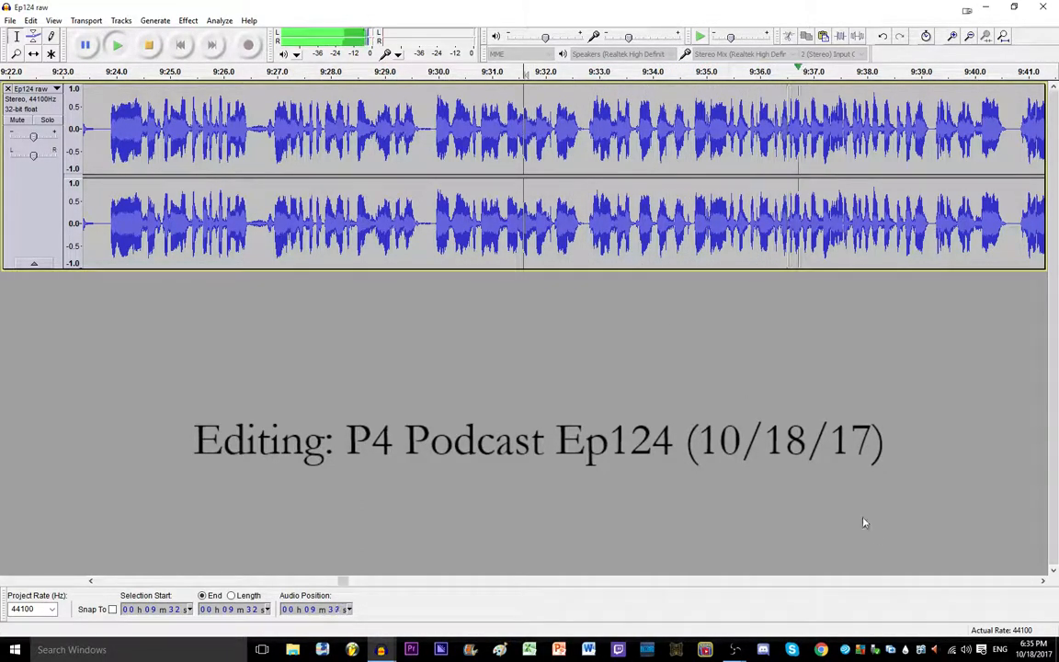
# Step: Continue listening past 9:42 and replay the passage from about 9:40.75
pyautogui.click(1043, 581)
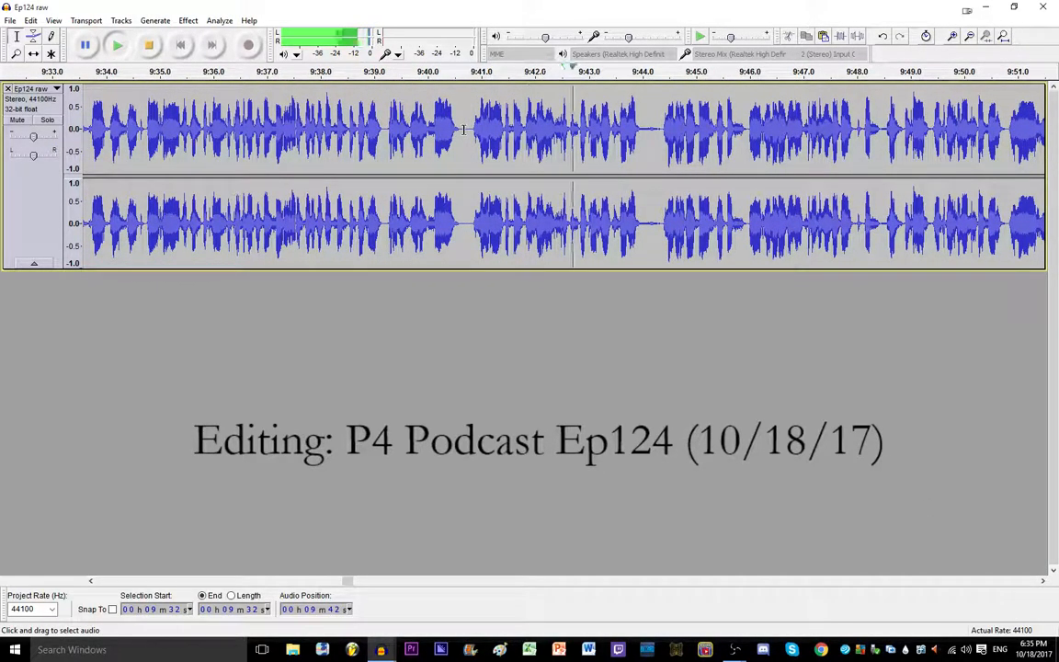
pyautogui.press('space')
pyautogui.click(467, 126)
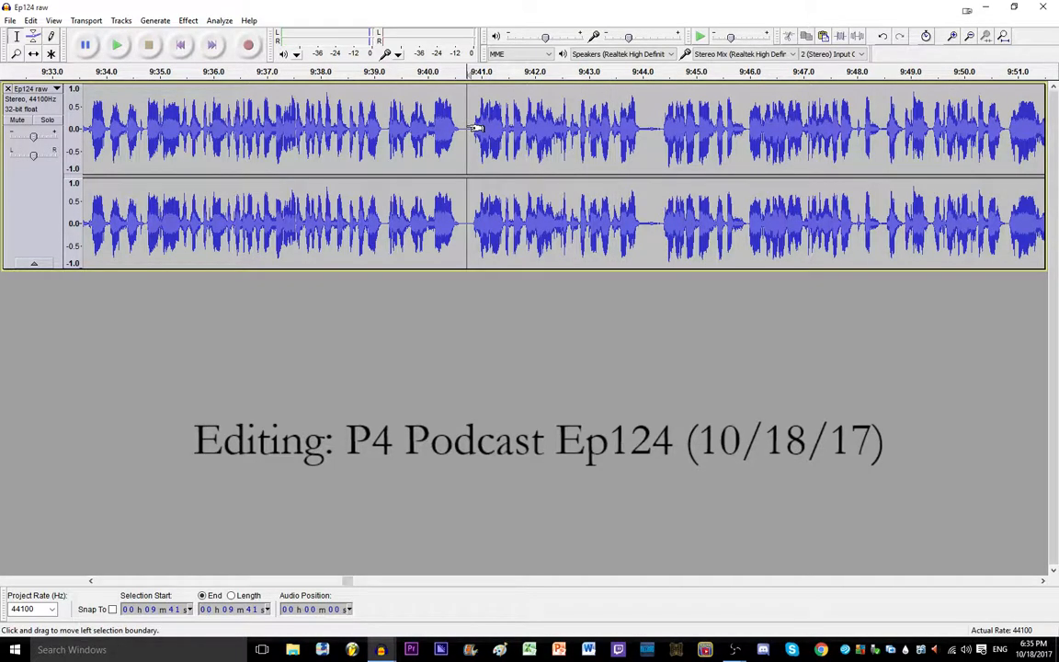
pyautogui.scroll(2, 565, 124)
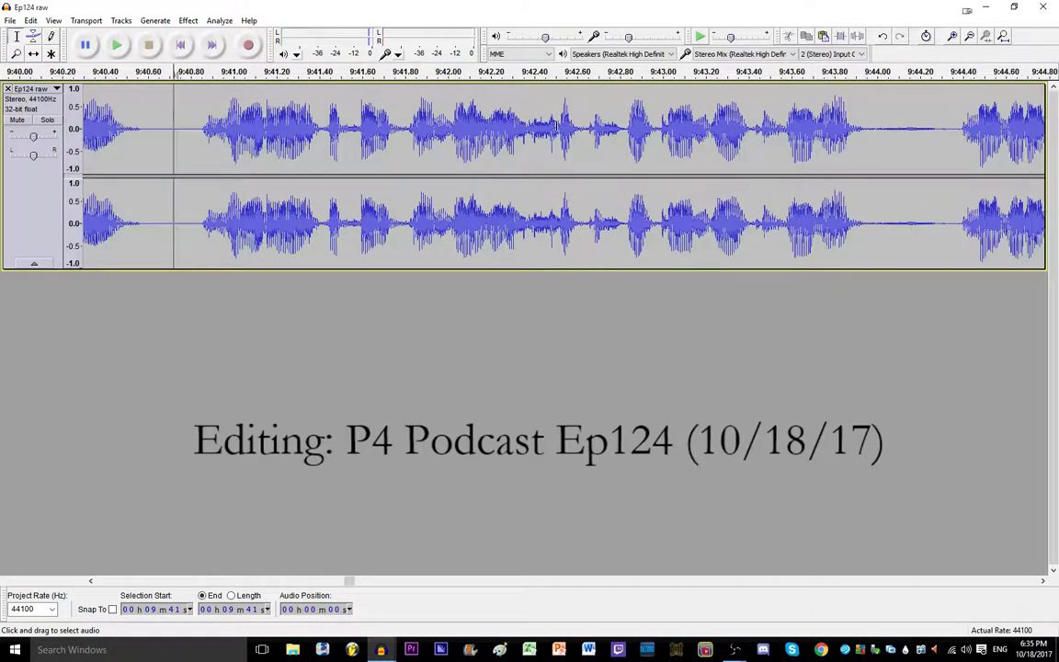
pyautogui.press('space')
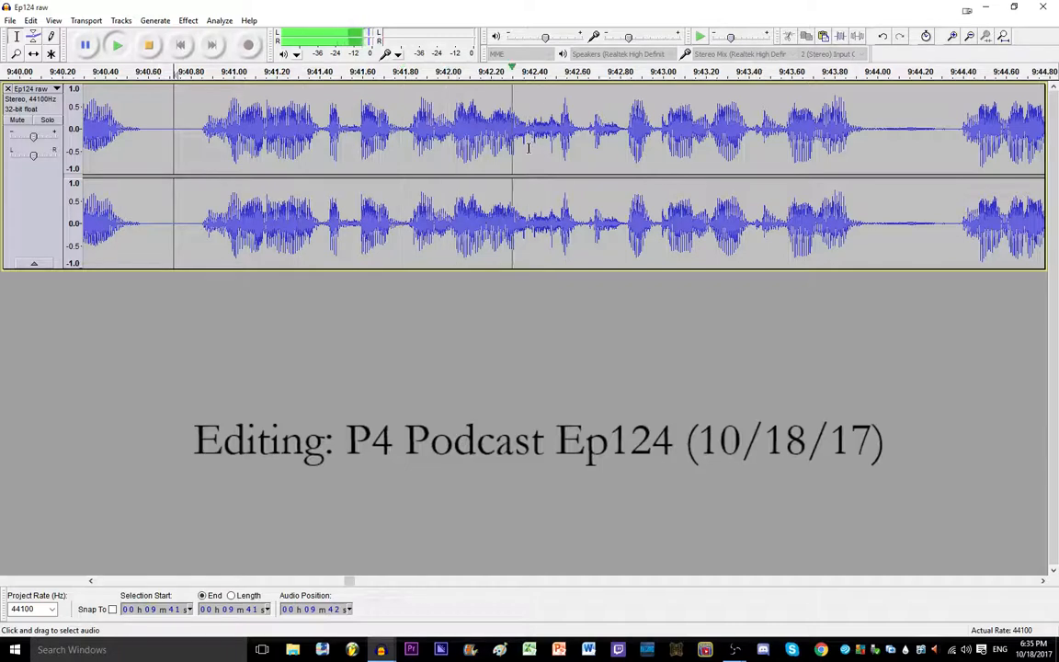
# Step: Try deleting the noise from about 9:42.37 to 9:42.44, play back from about 9:42.0, and undo the cut
pyautogui.click(529, 131)
pyautogui.press('space')
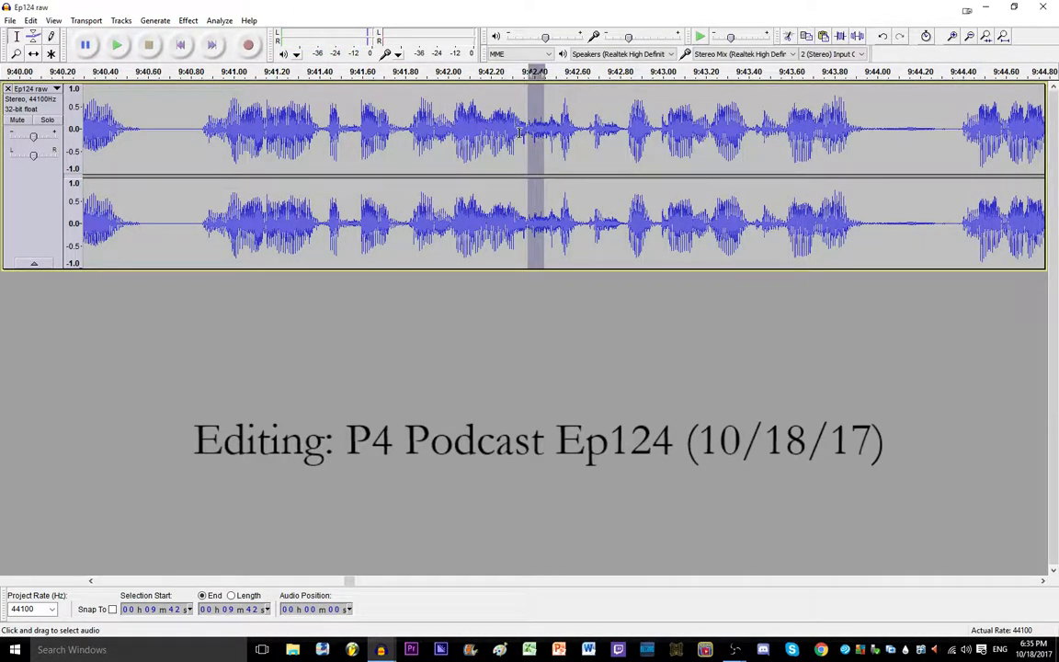
pyautogui.press('Delete')
pyautogui.click(451, 132)
pyautogui.press('space')
pyautogui.press('space')
pyautogui.hotkey('ctrl', 'z')
# Step: Try silencing about 9:42.36 to 9:42.5 and deleting most of that silence, play back from about 9:42.1, and undo both edits
pyautogui.moveTo(556, 127)
pyautogui.mouseDown()
pyautogui.moveTo(527, 129)
pyautogui.moveTo(556, 131)
pyautogui.mouseUp()
pyautogui.hotkey('ctrl', 'l')
pyautogui.press('Delete')
pyautogui.click(472, 131)
pyautogui.press('space')
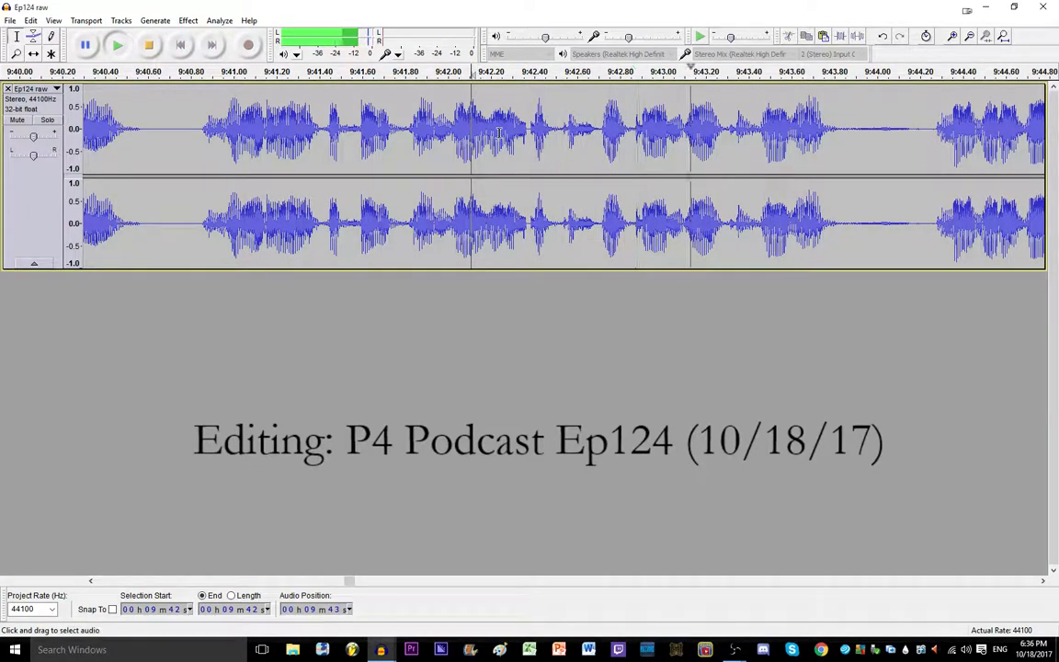
pyautogui.press('space')
pyautogui.hotkey('ctrl', 'z')
pyautogui.hotkey('ctrl', 'z')
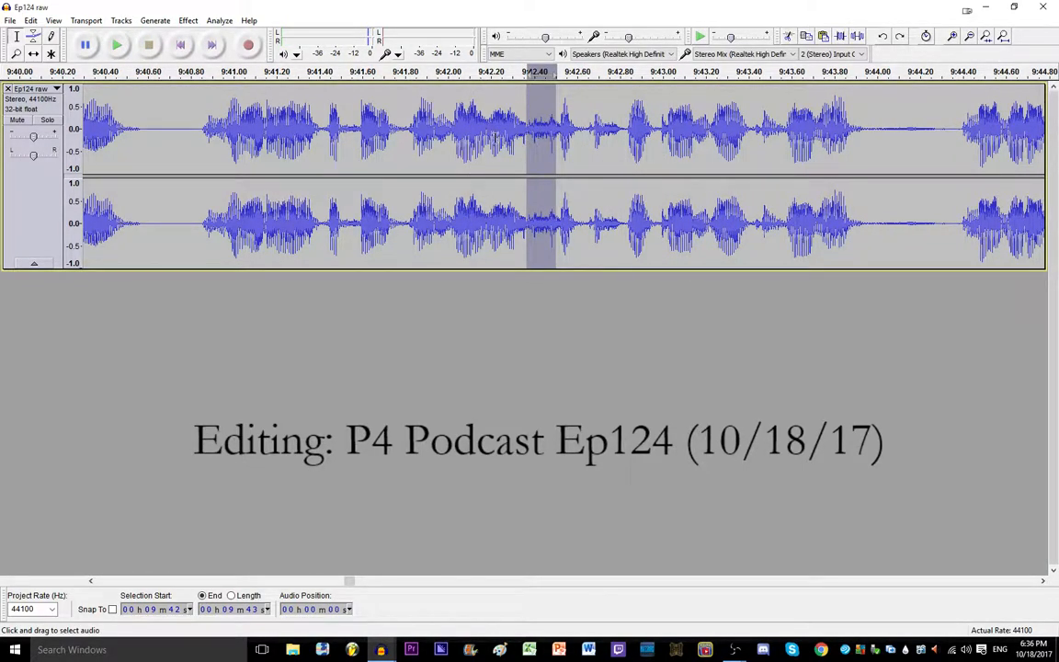
# Step: Delete the noise from about 9:42.36 to 9:42.5 and play back from about 9:42.08
pyautogui.press('Delete')
pyautogui.click(464, 137)
pyautogui.press('space')
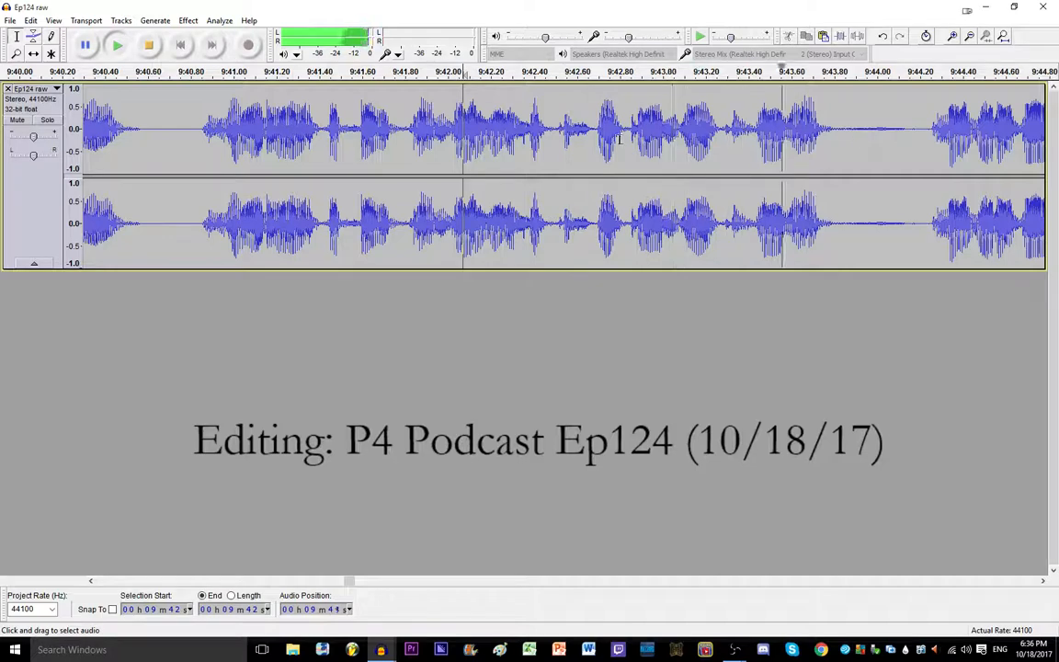
# Step: Delete the speech from about 9:44.2 to 9:46.1 and play back from about 9:43.4
pyautogui.keyDown('ctrl'); pyautogui.scroll(-2, 619, 139); pyautogui.keyUp('ctrl')
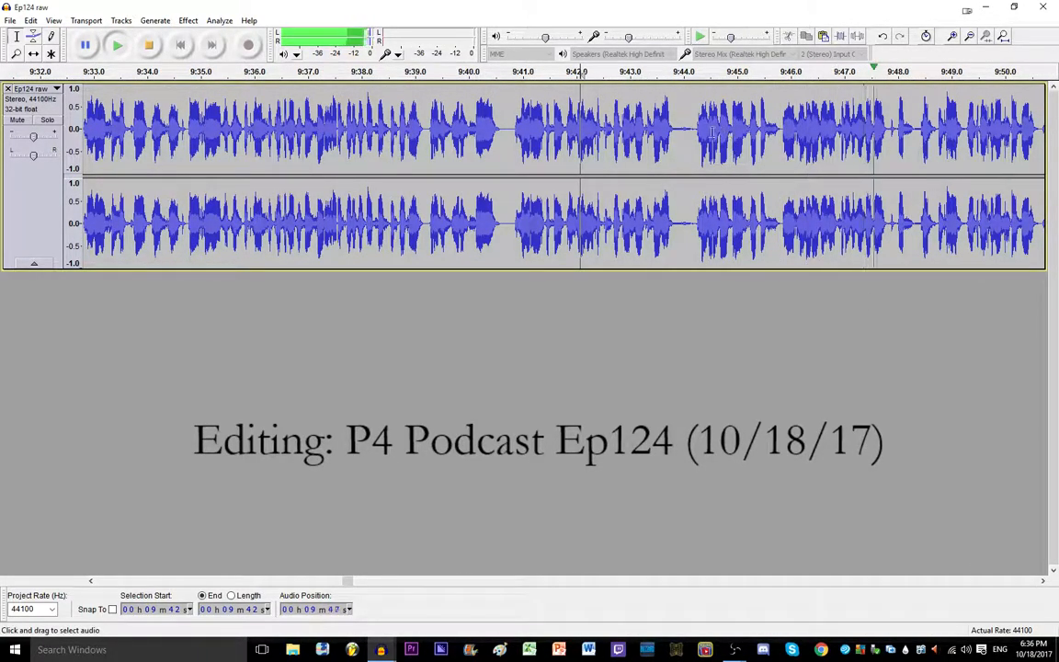
pyautogui.moveTo(694, 132); pyautogui.dragTo(789, 133)
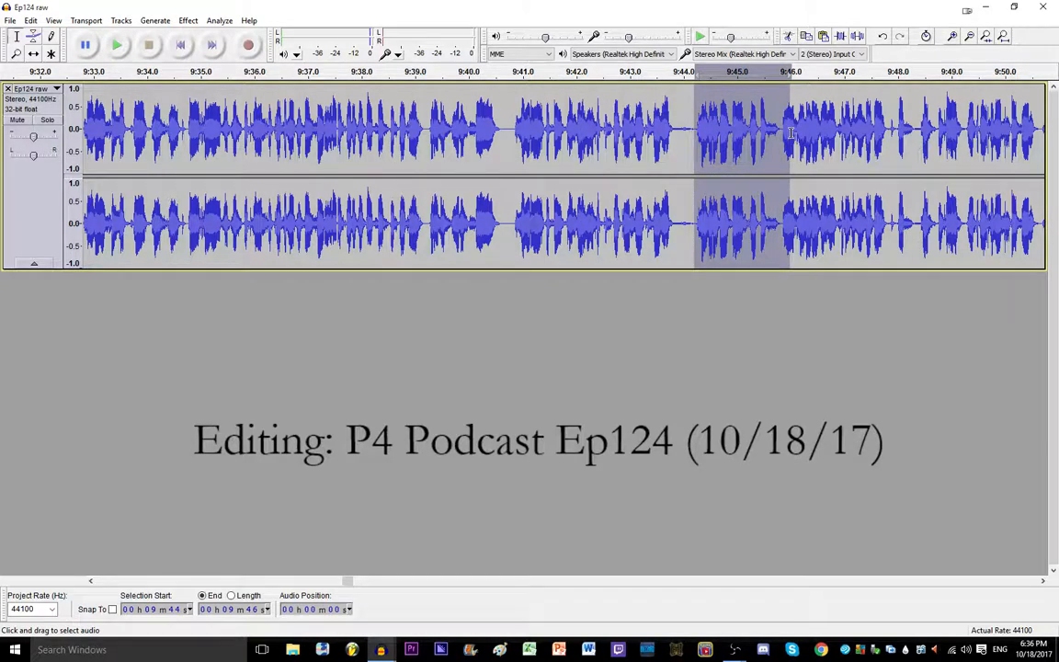
pyautogui.press('Delete')
pyautogui.click(650, 131)
pyautogui.press('space')
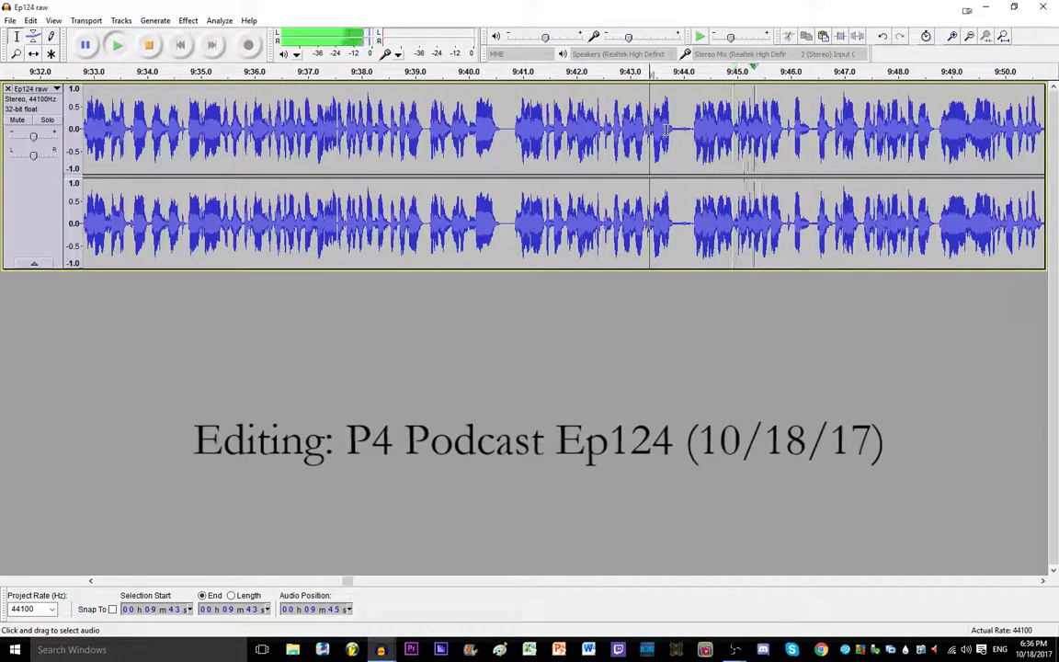
# Step: Apply the Amplify effect to the small noise just before 9:46.0 and play back from about 9:43.8
pyautogui.click(790, 127)
pyautogui.click(187, 20)
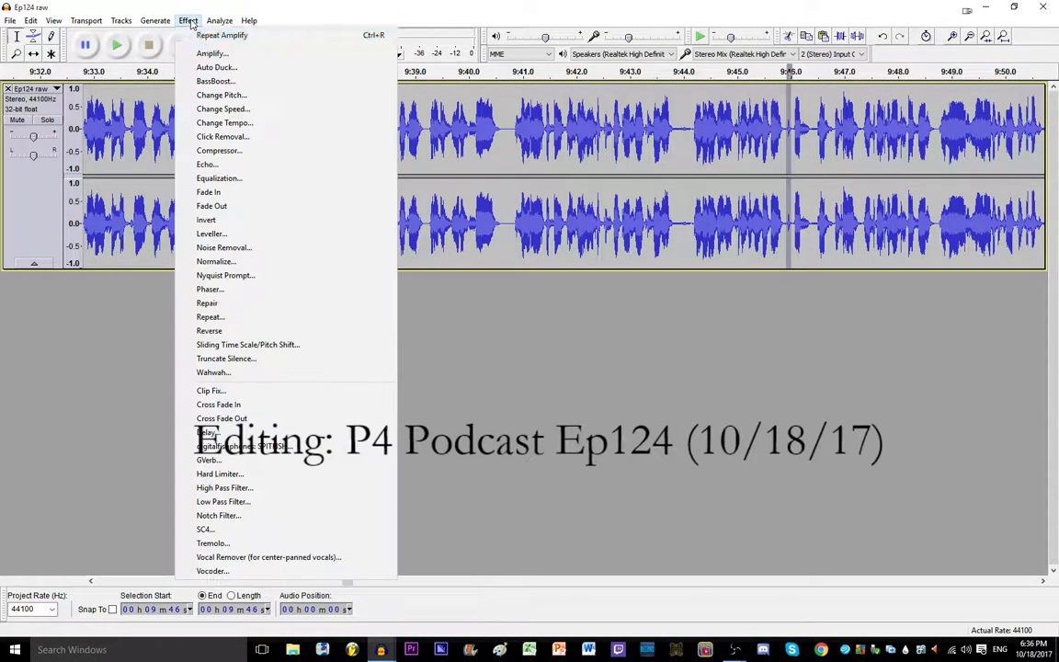
pyautogui.click(207, 50)
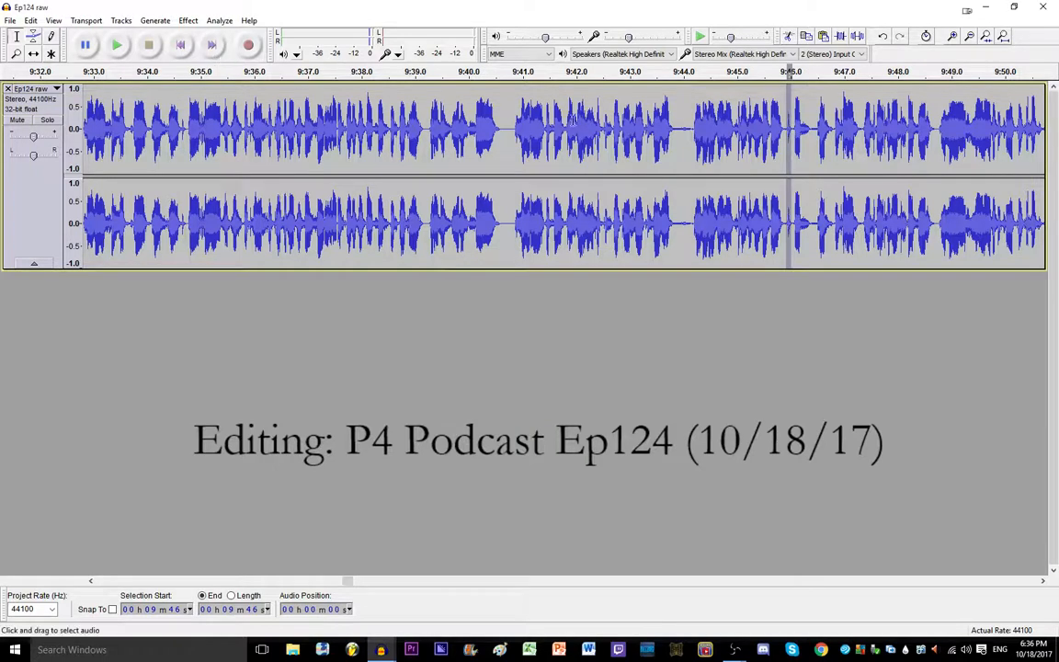
pyautogui.click(671, 111)
pyautogui.press('space')
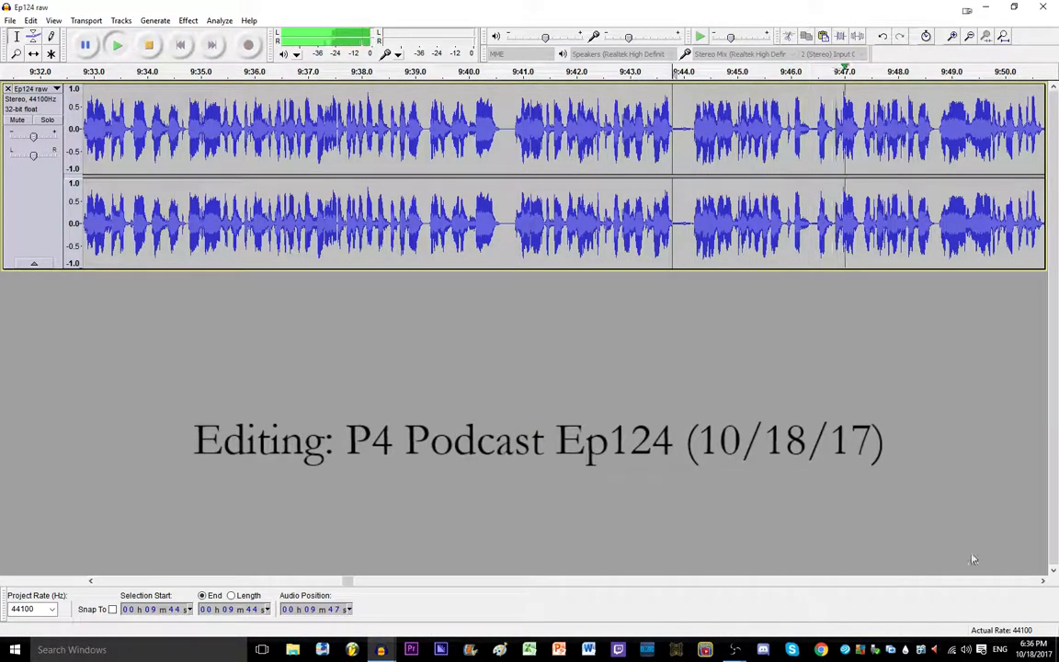
# Step: Stop playback and undo the edits back to before the speech cut from about 9:44.2 to 9:46.1
pyautogui.press('space')
pyautogui.click(790, 154)
pyautogui.hotkey('ctrl', 'z')
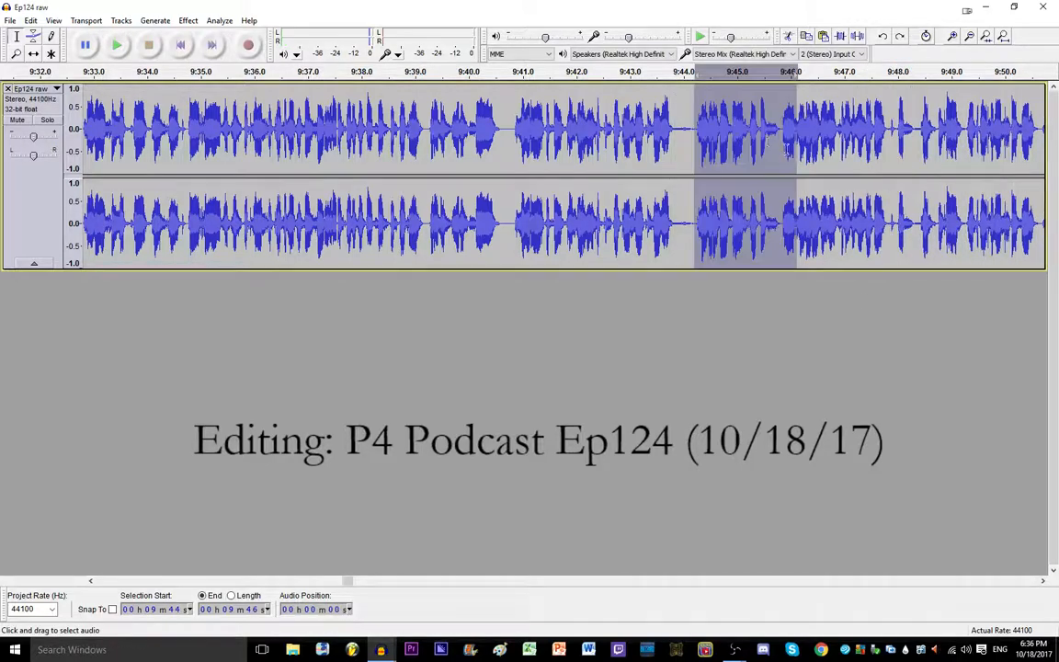
# Step: Delete the short bit of speech from about 9:45.2 to 9:45.8
pyautogui.click(752, 134)
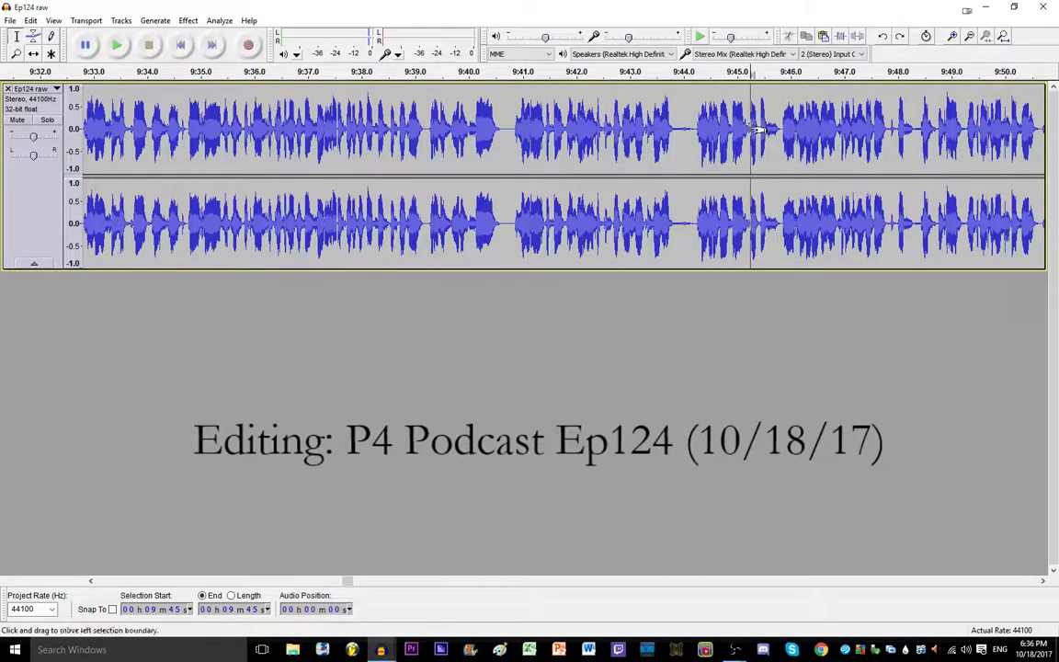
pyautogui.moveTo(750, 129); pyautogui.dragTo(779, 125)
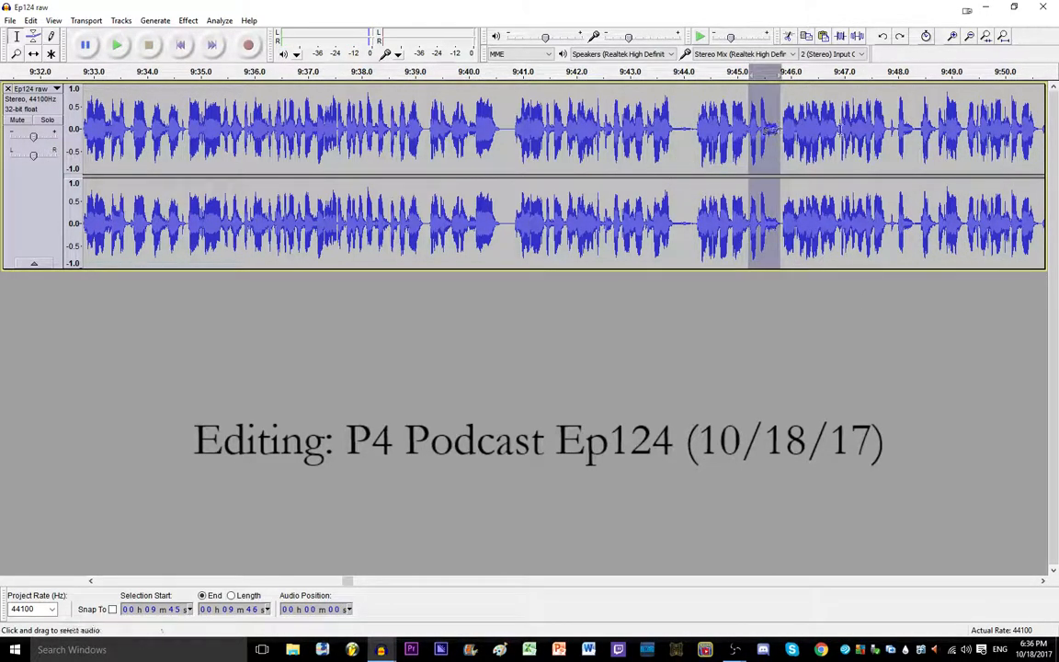
pyautogui.press('Delete')
pyautogui.moveTo(854, 126); pyautogui.dragTo(881, 124)
pyautogui.press('Delete')
# Step: Delete the speech from about 9:44.2 to 9:45.2 and play back from about 9:43.3
pyautogui.moveTo(694, 124); pyautogui.dragTo(750, 124)
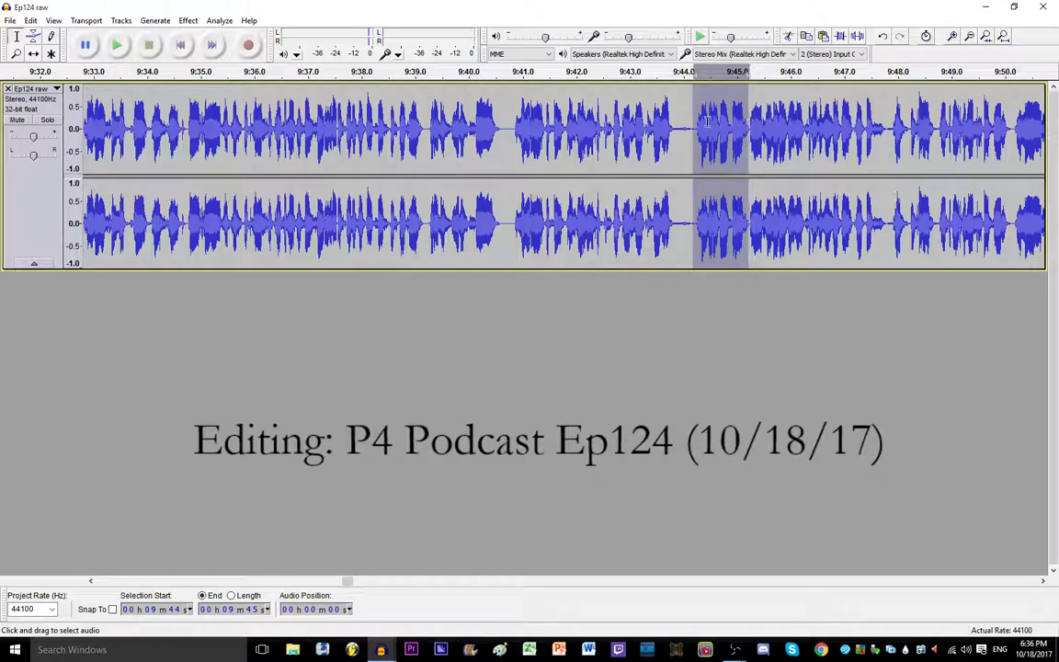
pyautogui.press('Delete')
pyautogui.click(646, 124)
pyautogui.press('space')
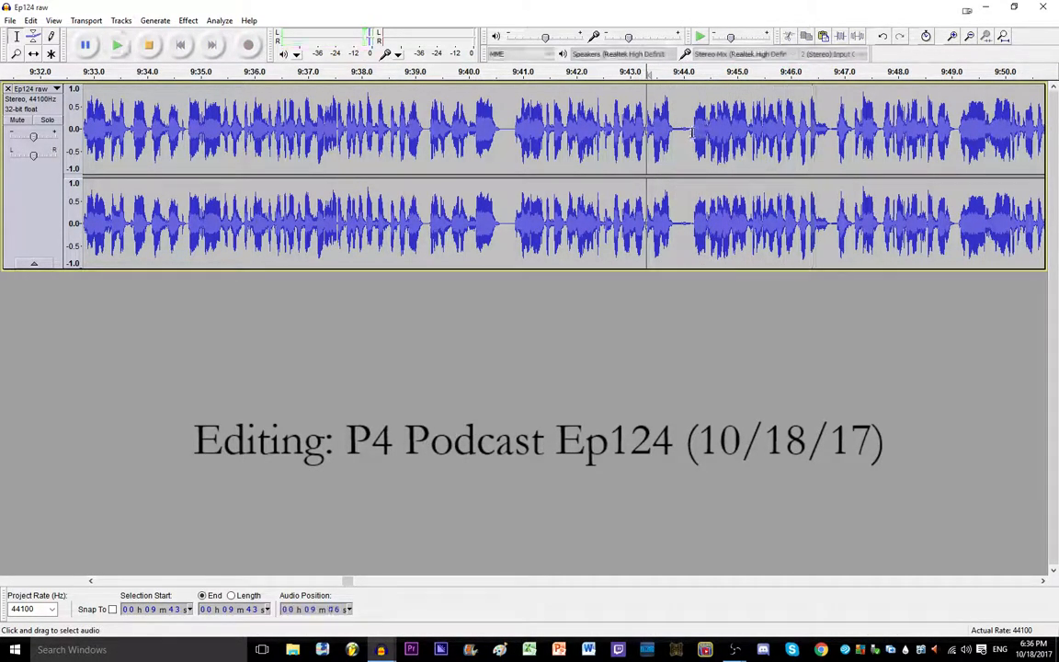
# Step: Delete the short burst from about 9:44.1 to 9:44.4 and play back from about 9:43.25
pyautogui.moveTo(691, 129); pyautogui.dragTo(706, 131)
pyautogui.press('Delete')
pyautogui.click(644, 134)
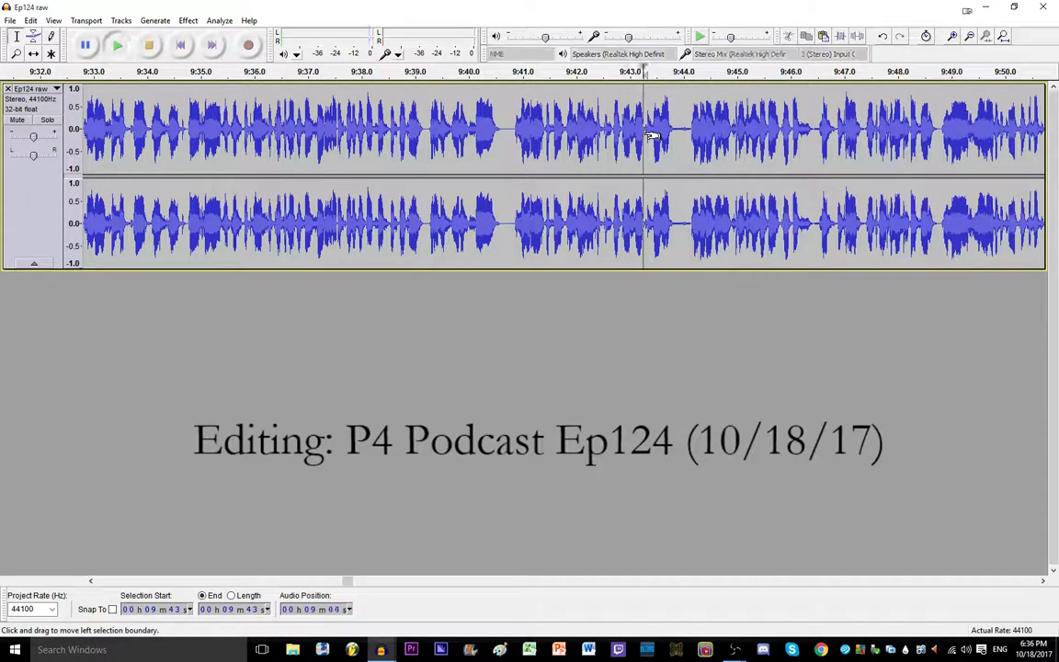
pyautogui.press('space')
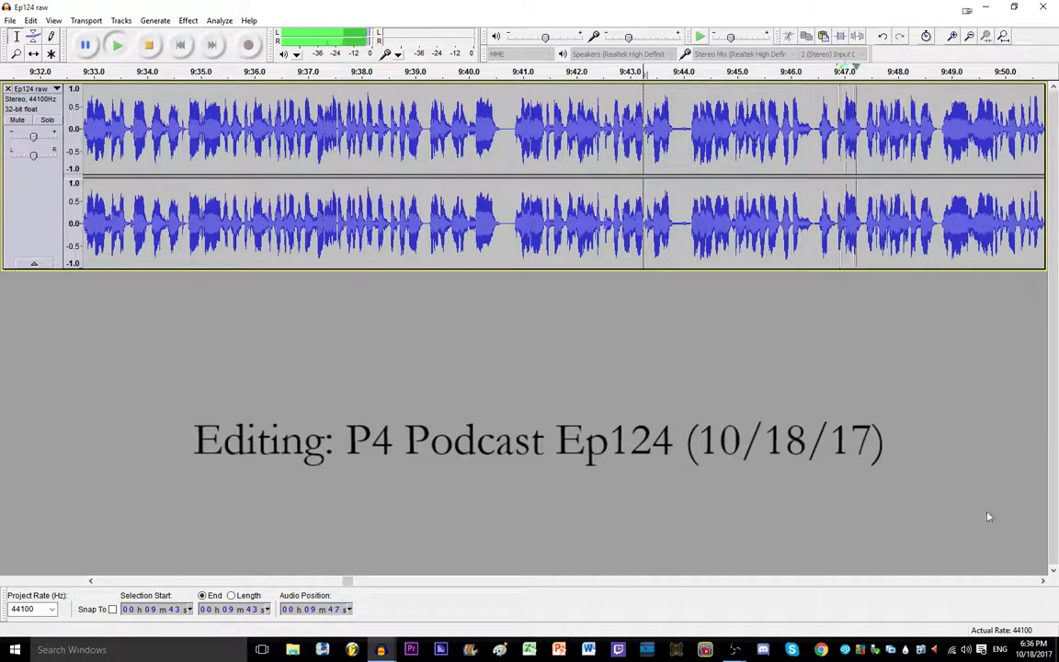
# Step: Continue listening to about 10:07 and delete the breath from about 10:07.4 to 10:07.8
pyautogui.click(1042, 582)
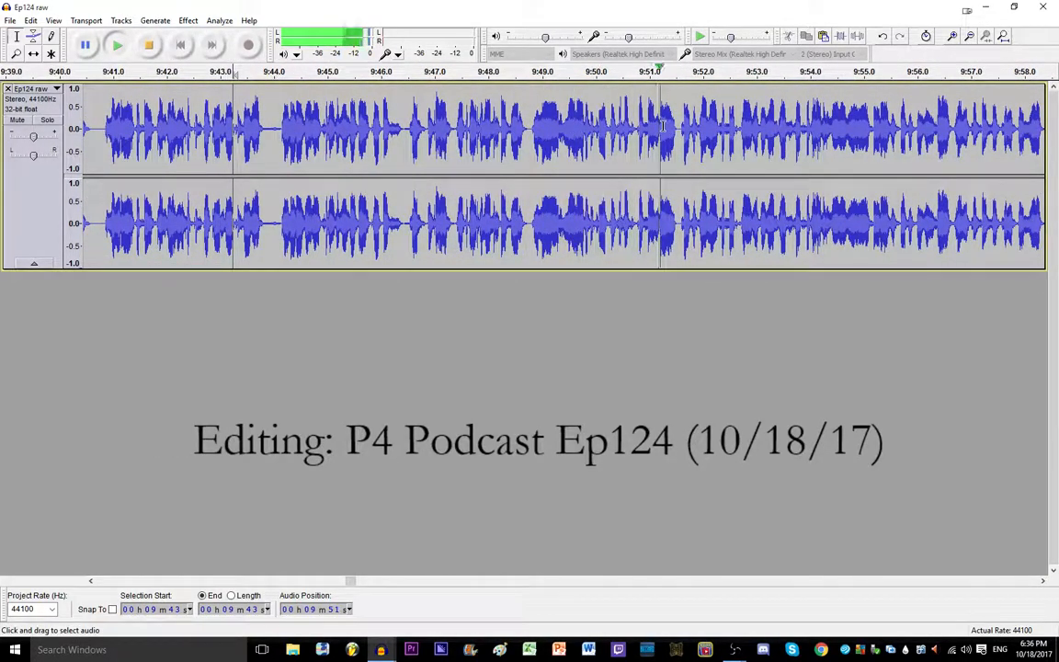
pyautogui.click(1042, 582)
pyautogui.click(1042, 582)
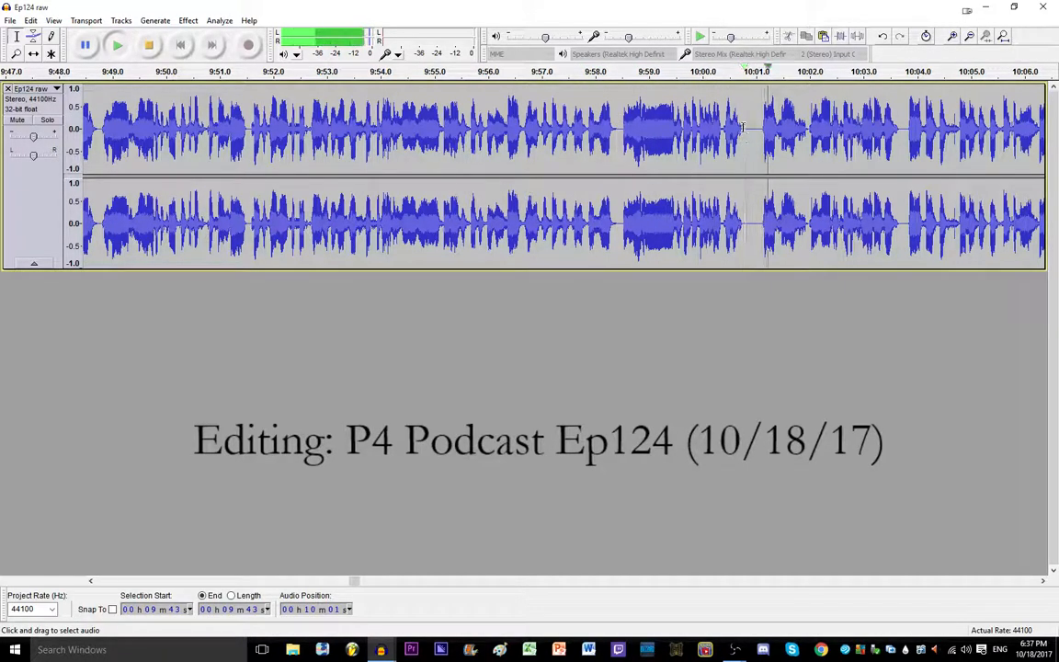
pyautogui.click(1044, 581)
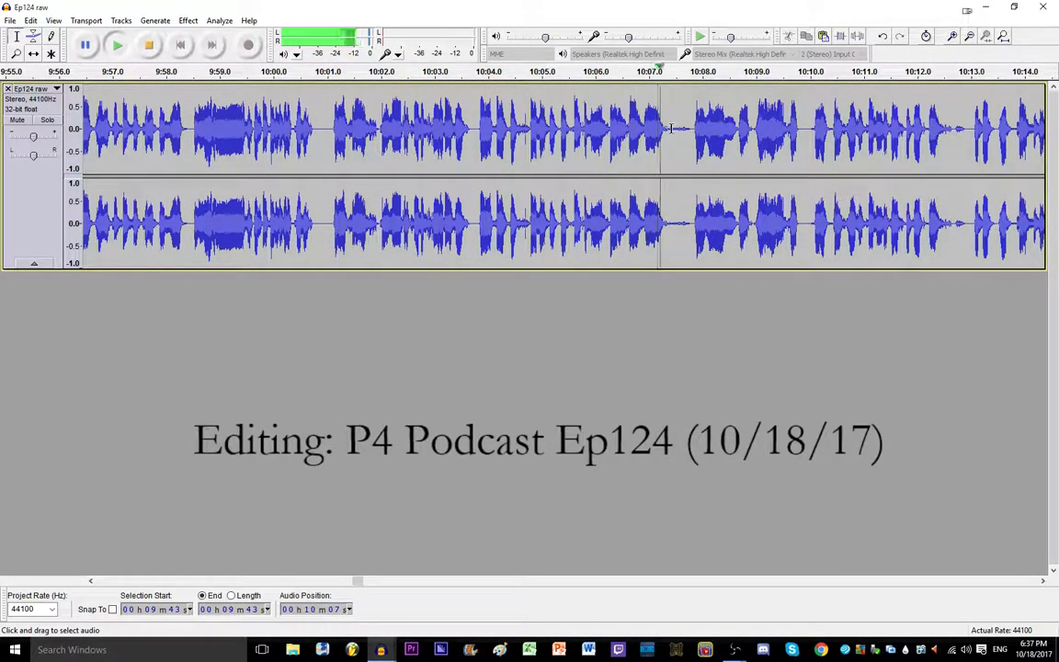
pyautogui.moveTo(669, 129); pyautogui.dragTo(691, 130)
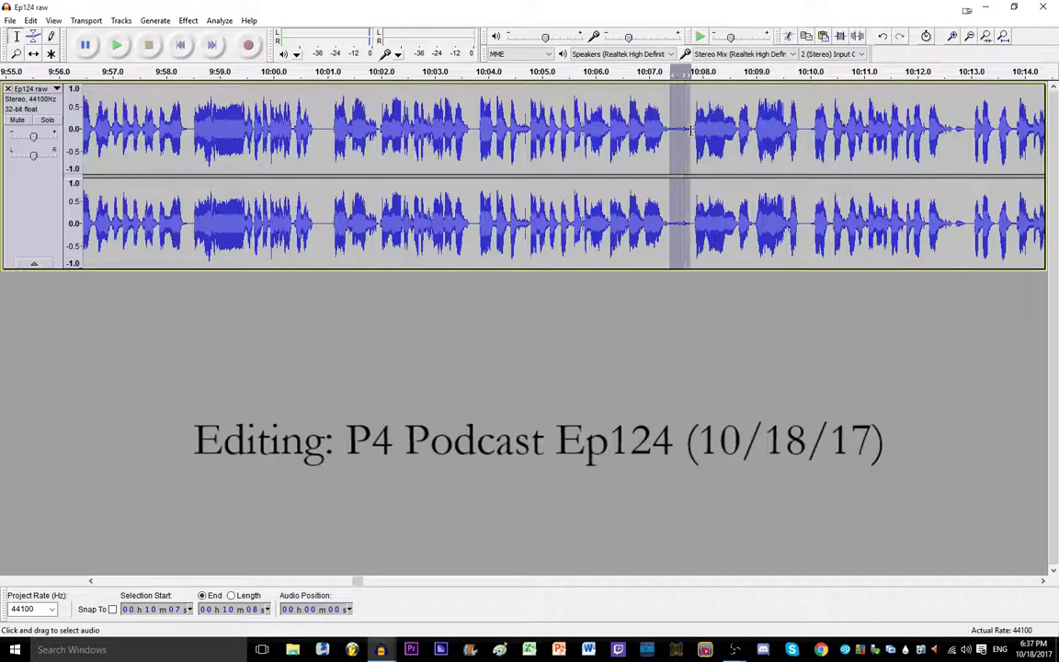
pyautogui.press('Delete')
# Step: Play back briefly from about 10:11.9, restart from about 10:06.0, and listen on to about 10:18
pyautogui.press('space')
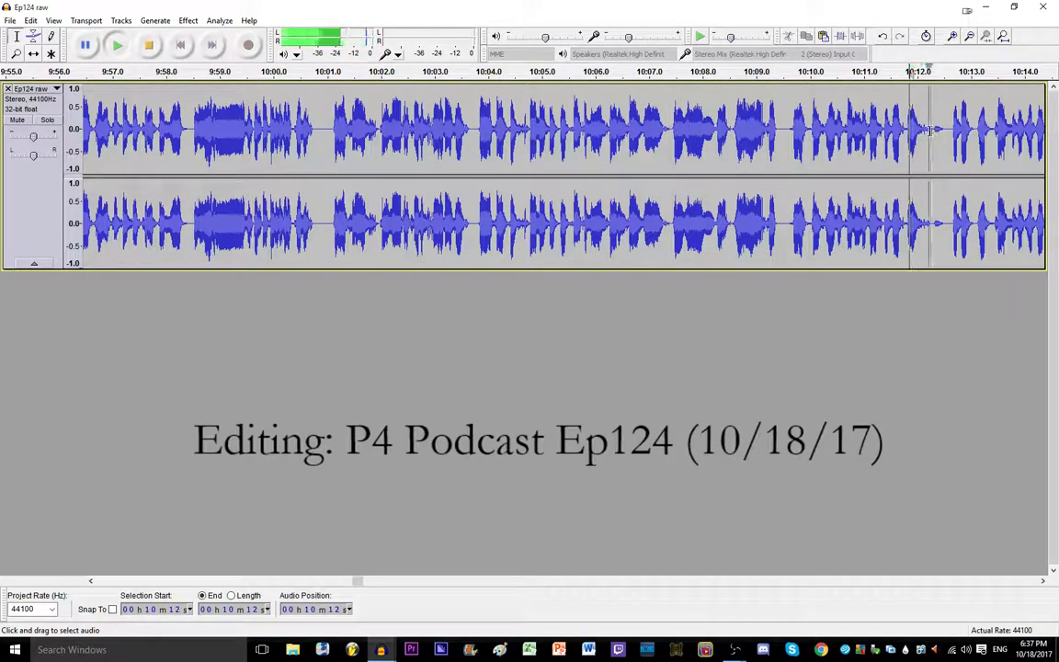
pyautogui.press('space')
pyautogui.click(595, 129)
pyautogui.press('space')
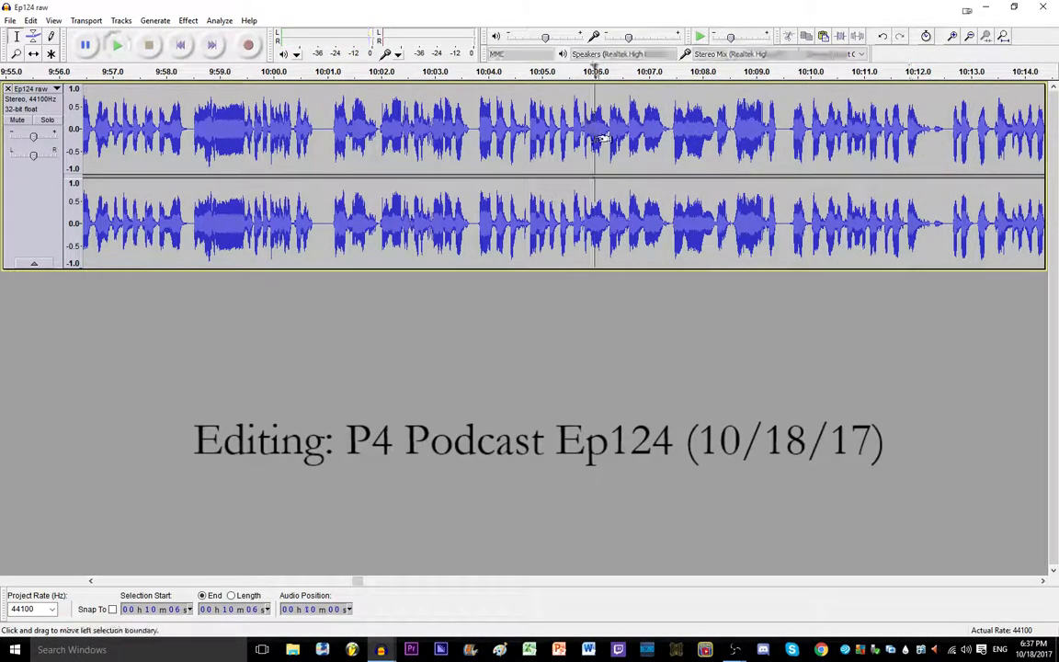
pyautogui.click(1042, 581)
pyautogui.click(1043, 582)
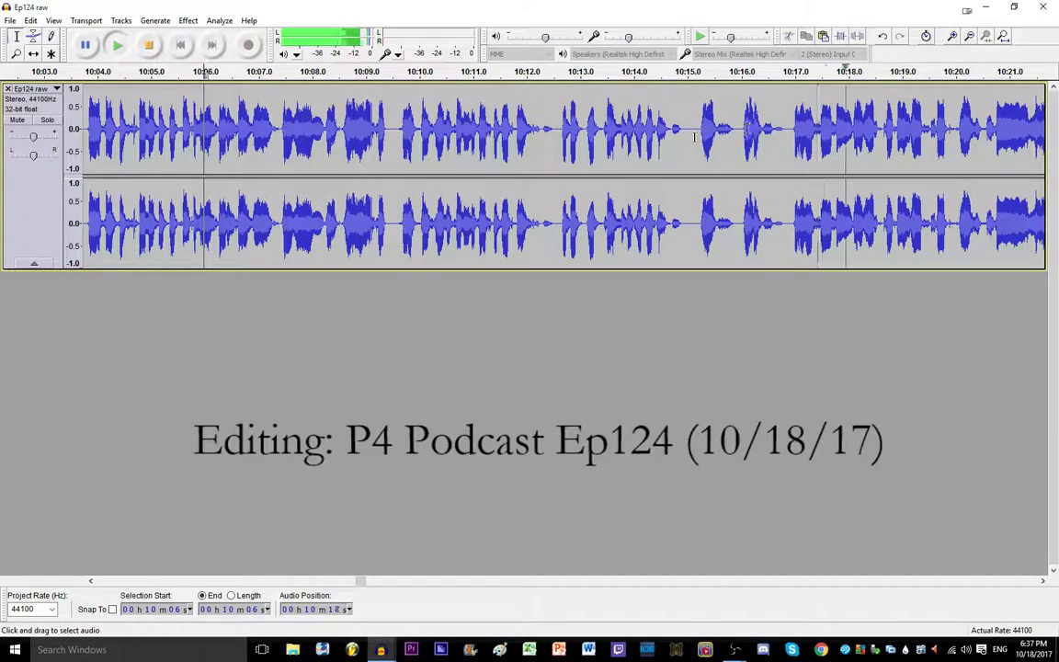
# Step: Listen on to about 10:22, check again from about 10:18.9, and delete the short burst from about 10:19.53 to 10:19.64
pyautogui.click(1045, 583)
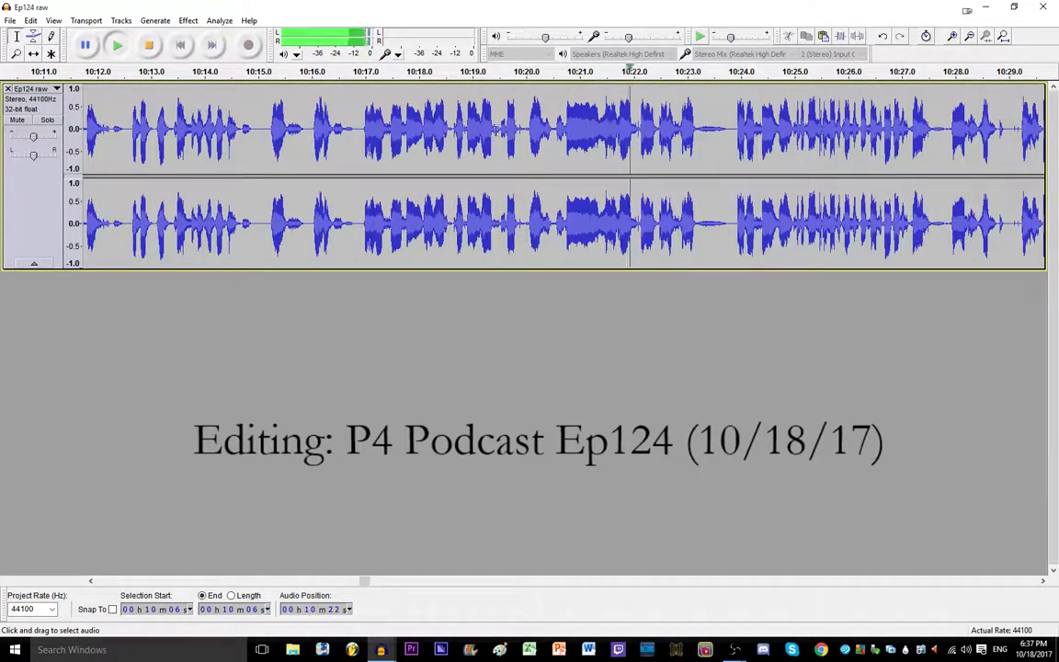
pyautogui.press('space')
pyautogui.click(467, 129)
pyautogui.press('space')
pyautogui.press('space')
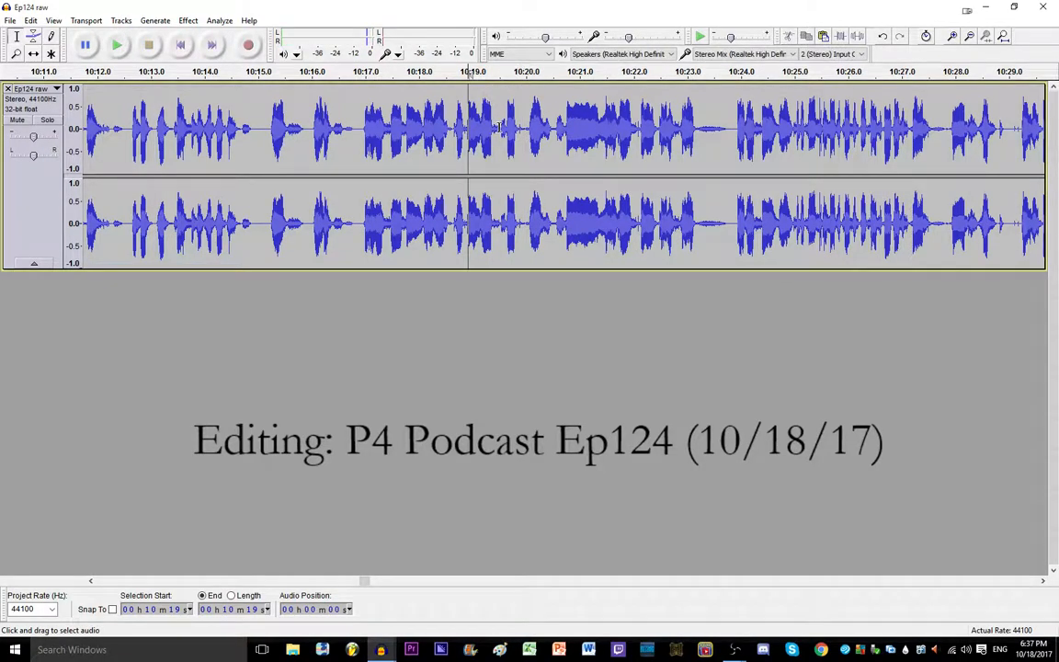
pyautogui.moveTo(500, 127); pyautogui.dragTo(505, 126)
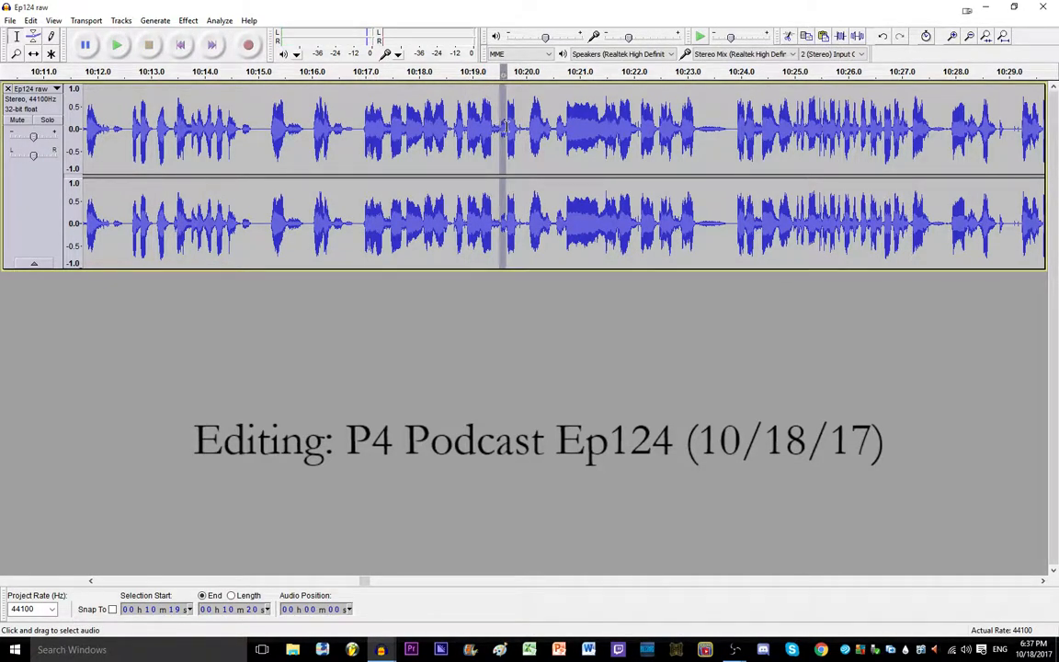
pyautogui.scroll(3, 502, 126)
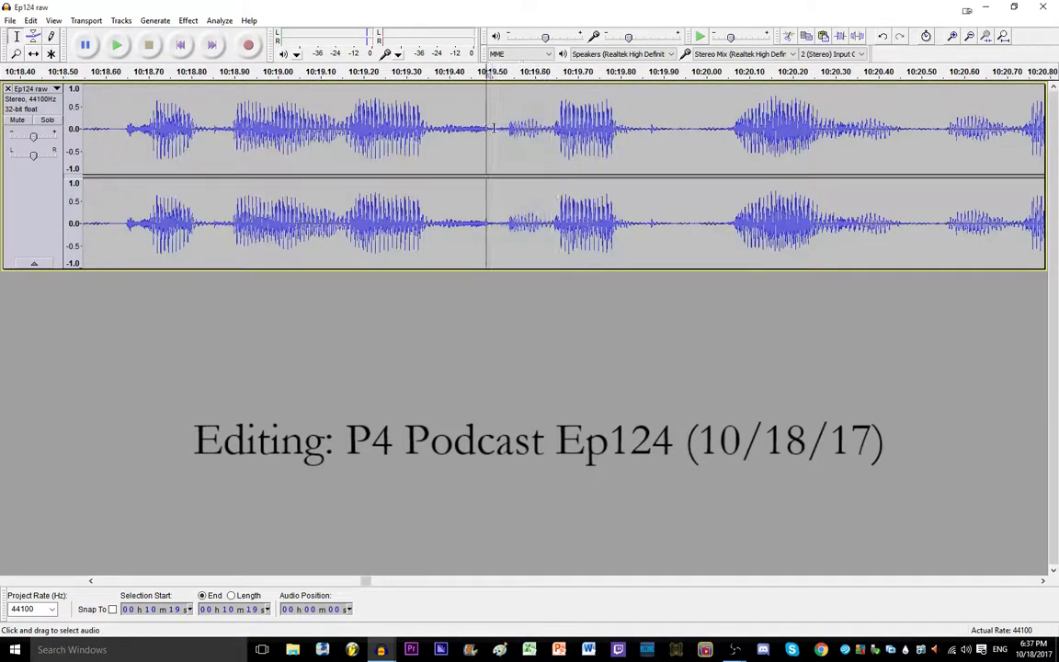
pyautogui.moveTo(538, 125); pyautogui.dragTo(552, 127)
pyautogui.press('space')
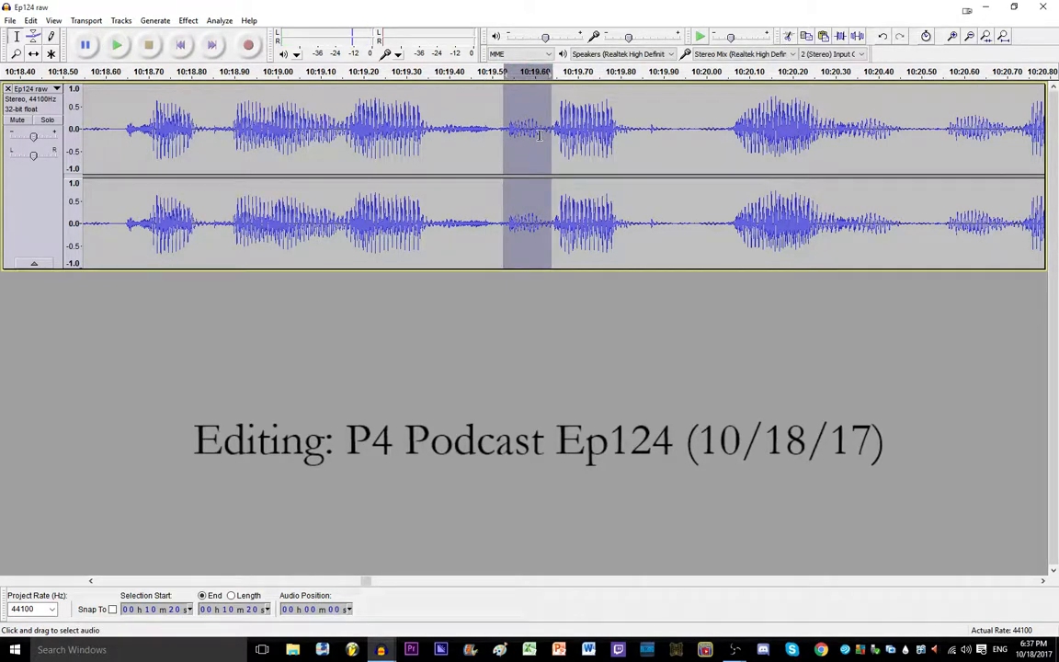
pyautogui.press('Delete')
pyautogui.scroll(-3, 425, 143)
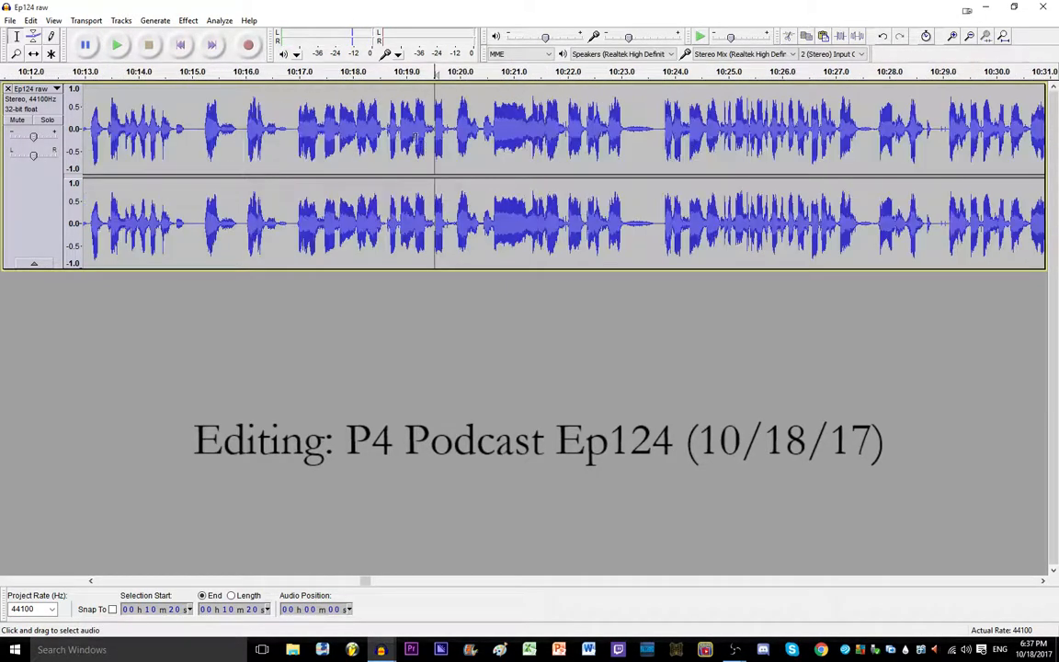
# Step: Play back from about 10:18.7 and delete the breath from about 10:23.0 to 10:23.7
pyautogui.click(390, 121)
pyautogui.press('space')
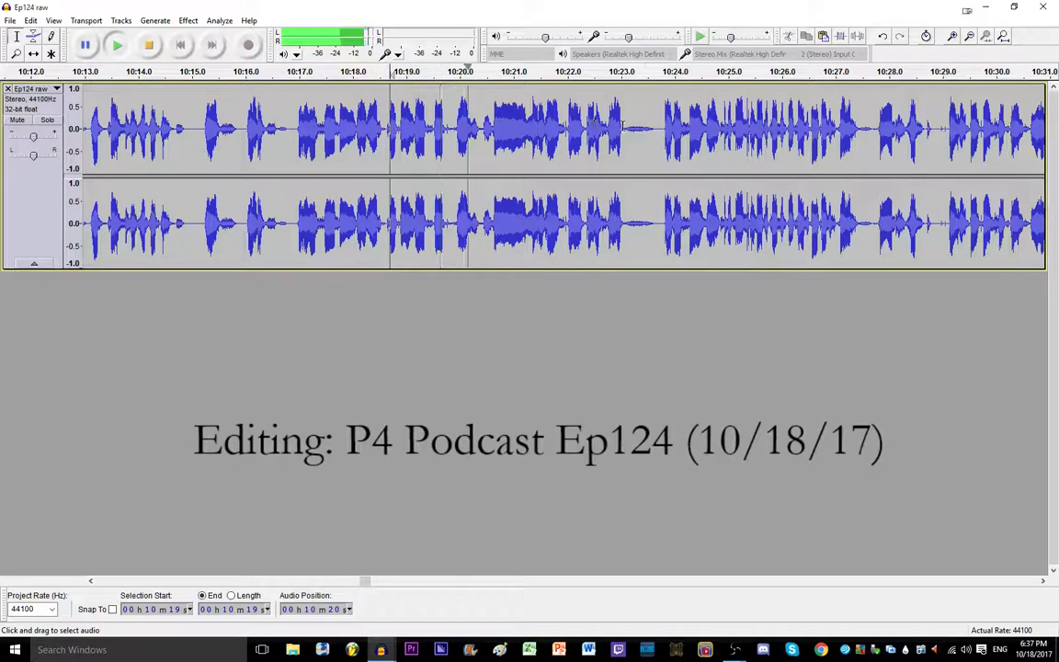
pyautogui.moveTo(624, 122); pyautogui.dragTo(649, 122)
pyautogui.press('space')
pyautogui.press('Delete')
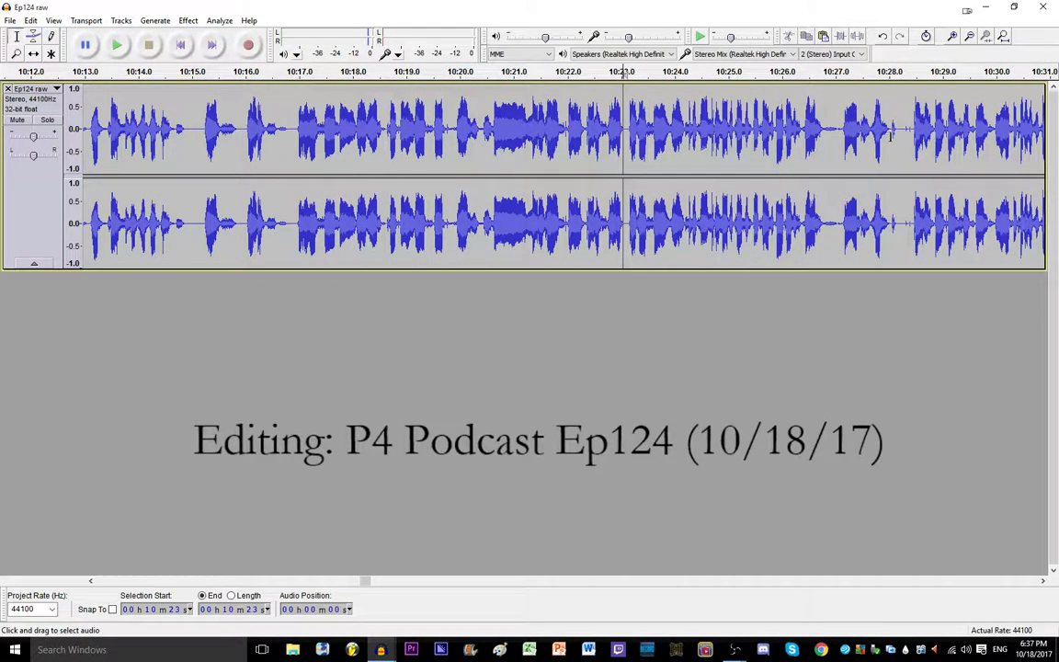
# Step: Play back from about 10:27.4 and delete the short stray noise from about 10:28.3 to 10:28.45
pyautogui.click(858, 134)
pyautogui.press('space')
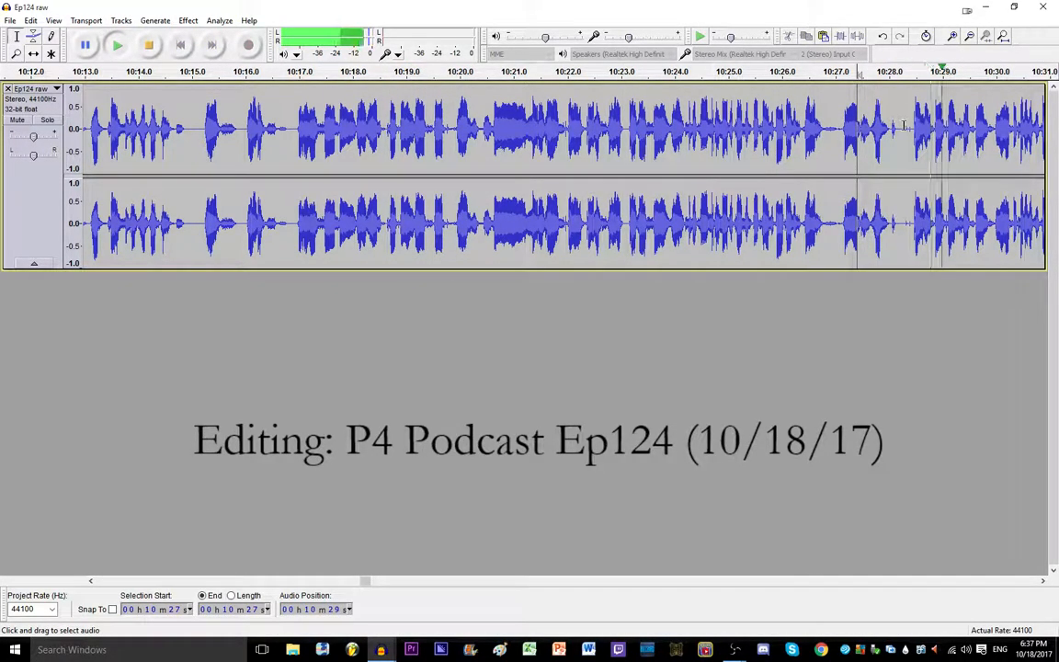
pyautogui.press('space')
pyautogui.moveTo(906, 126); pyautogui.dragTo(912, 126)
pyautogui.press('Delete')
# Step: Listen from about 10:19.1, delete the short burst from about 10:20.4 to 10:20.6, and play back from about 10:19.5
pyautogui.click(412, 131)
pyautogui.press('space')
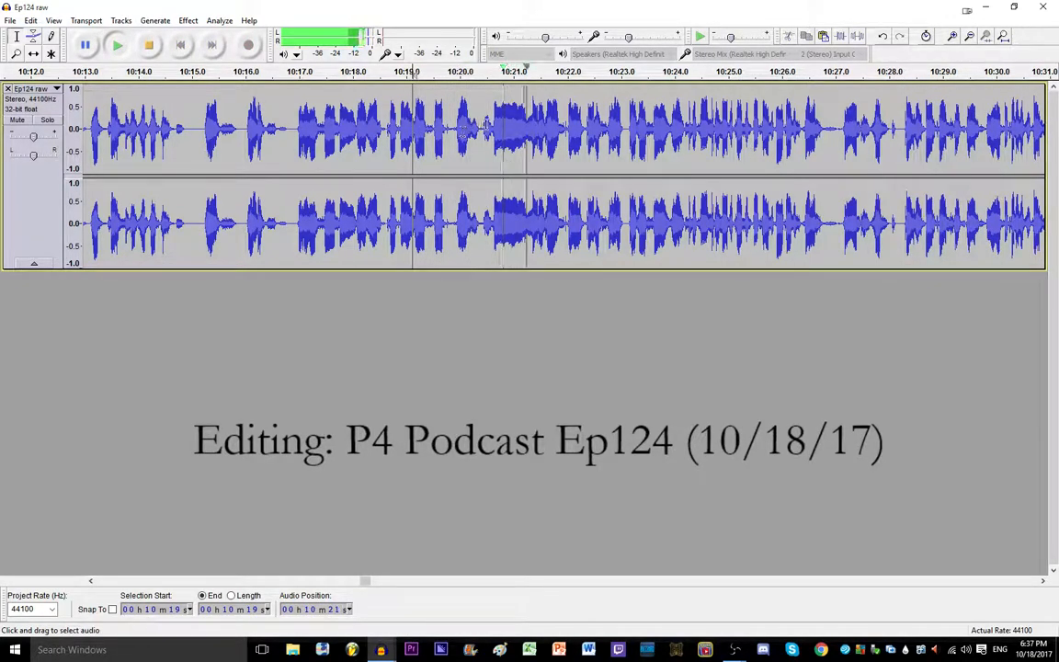
pyautogui.press('space')
pyautogui.moveTo(482, 124); pyautogui.dragTo(493, 122)
pyautogui.press('space')
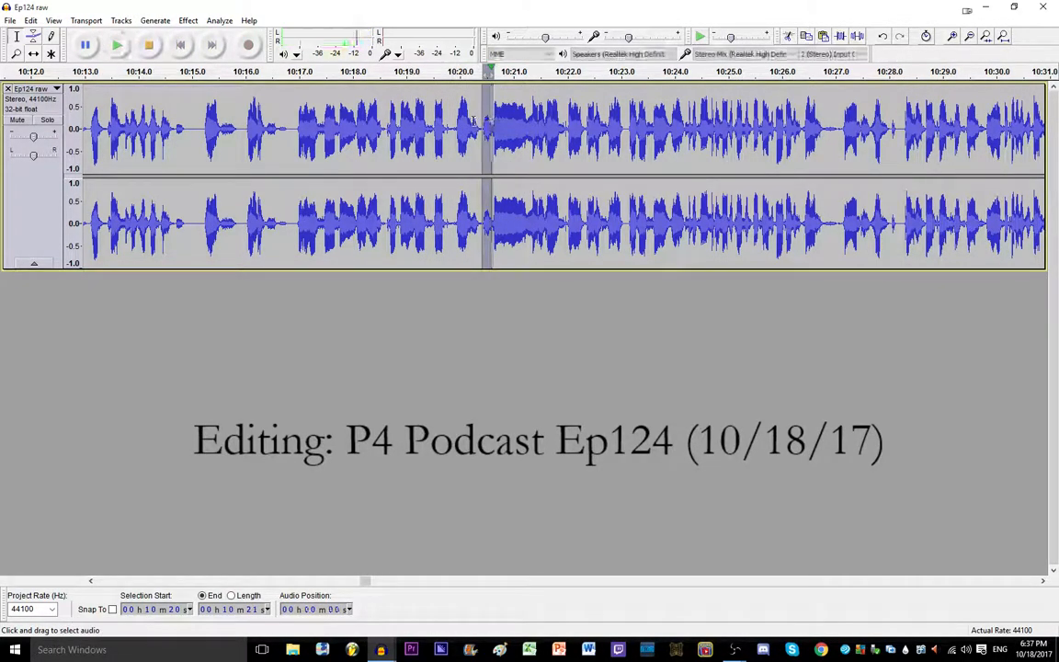
pyautogui.press('Delete')
pyautogui.click(438, 125)
pyautogui.press('space')
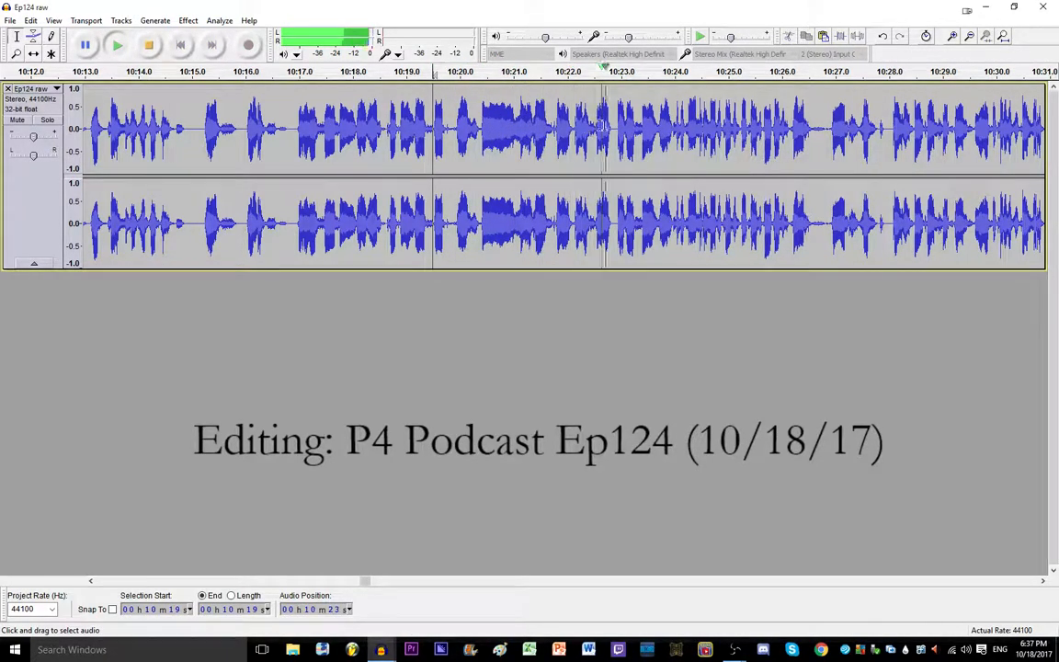
# Step: Continue listening to about 10:29, delete the breath from about 10:30.9 to 10:31.45, and play back from about 10:29.0
pyautogui.click(1042, 581)
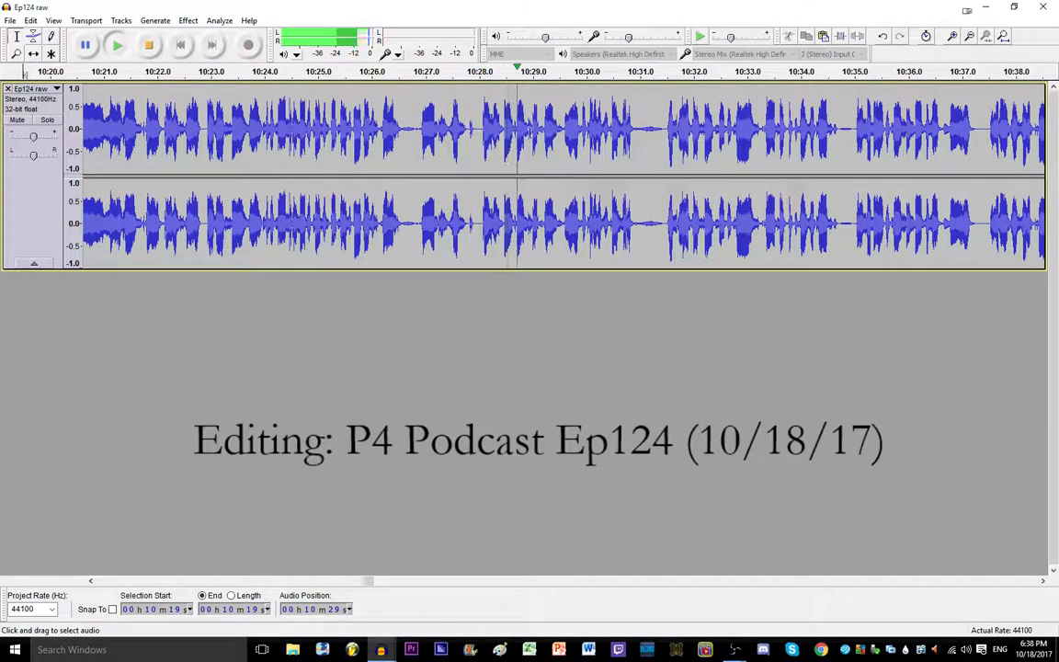
pyautogui.moveTo(633, 130); pyautogui.dragTo(660, 130)
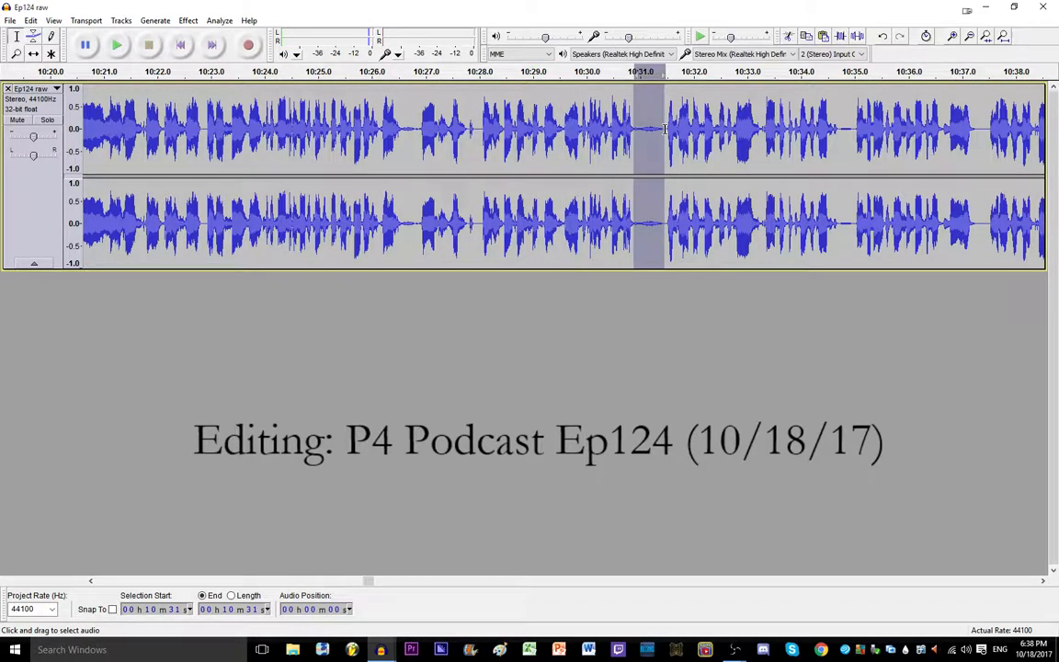
pyautogui.press('Delete')
pyautogui.click(536, 115)
pyautogui.press('space')
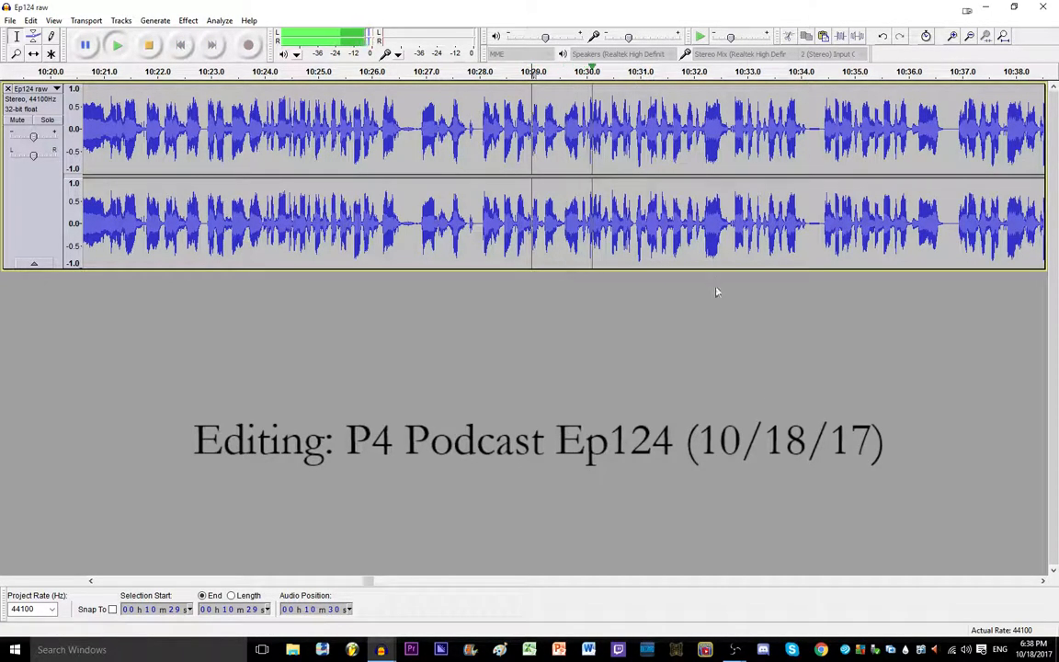
# Step: Listen on to about 10:40, delete the gap from about 10:39.9 to 10:40.1, and resume playback from the cut
pyautogui.hscroll(5, 796, 395)
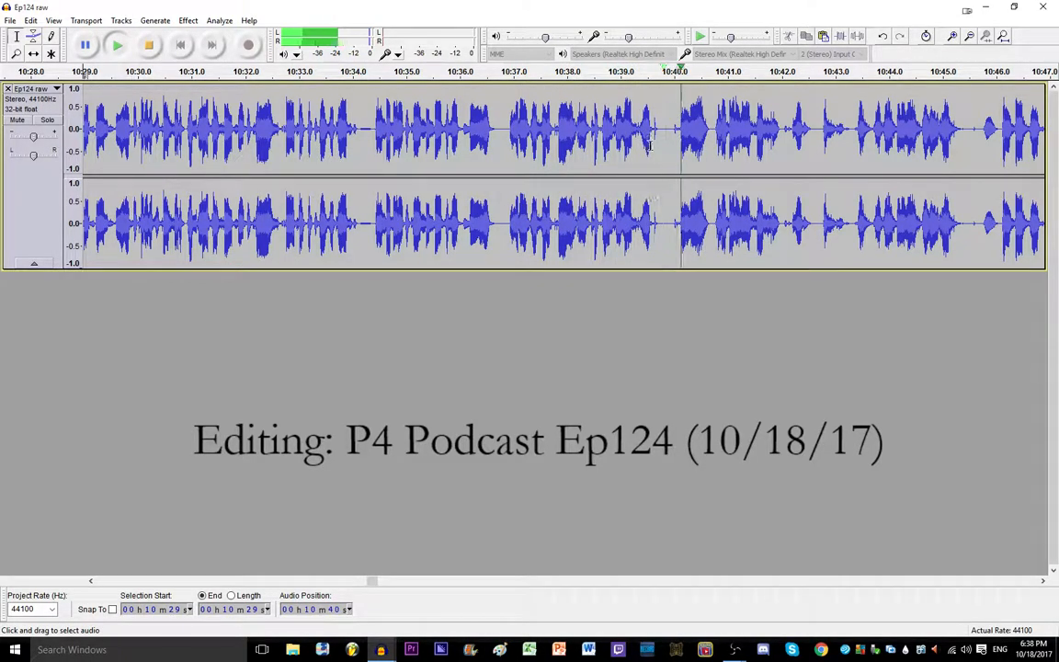
pyautogui.press('space')
pyautogui.moveTo(669, 132); pyautogui.dragTo(677, 133)
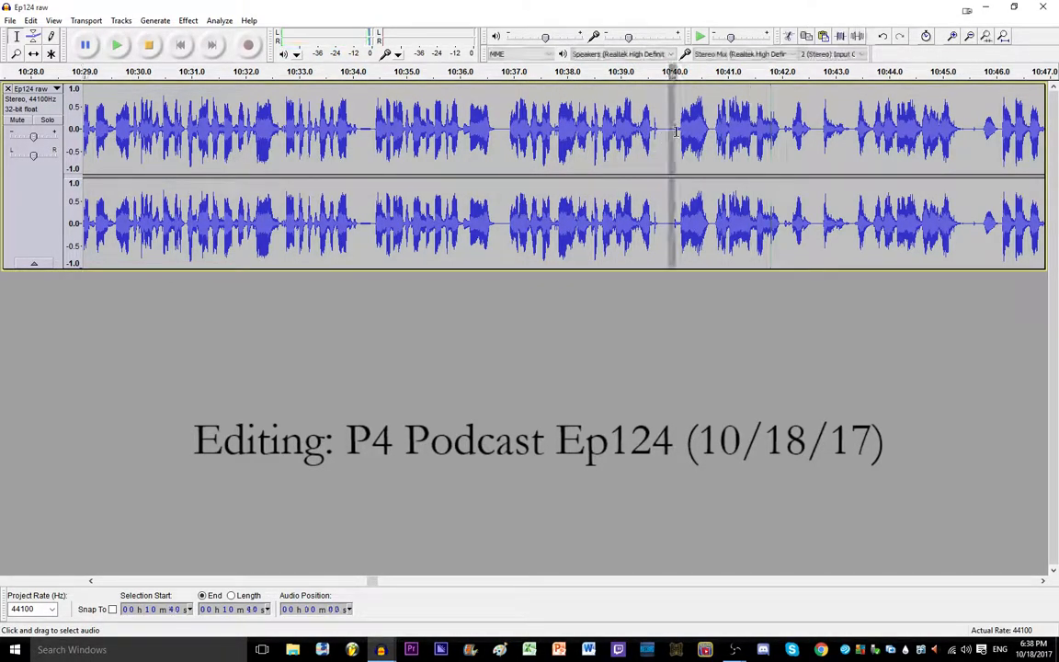
pyautogui.press('Delete')
pyautogui.press('space')
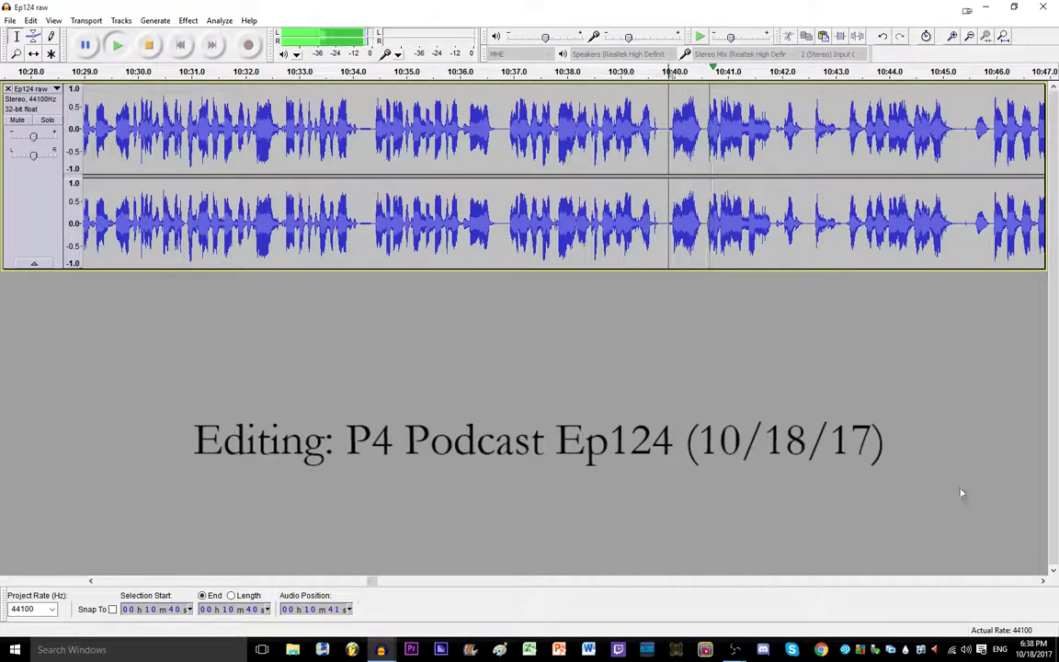
# Step: Listen on to about 10:43, delete the speech from about 10:42.4 to 10:43.5, and play back from about 10:41.4
pyautogui.click(1043, 582)
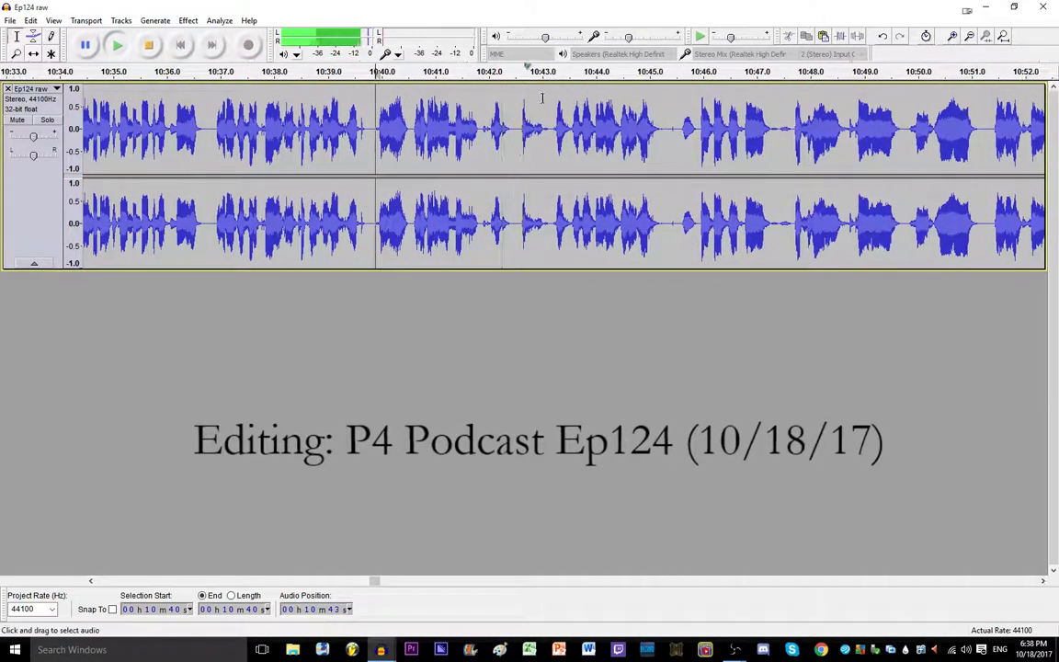
pyautogui.press('space')
pyautogui.moveTo(512, 132); pyautogui.dragTo(569, 133)
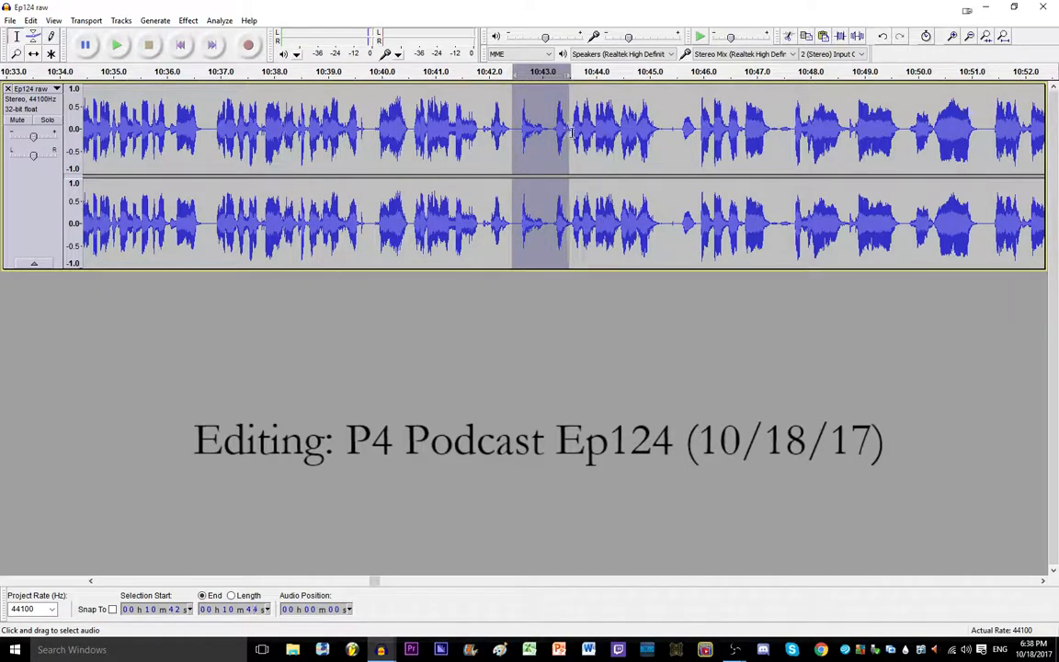
pyautogui.press('Delete')
pyautogui.click(456, 129)
pyautogui.press('space')
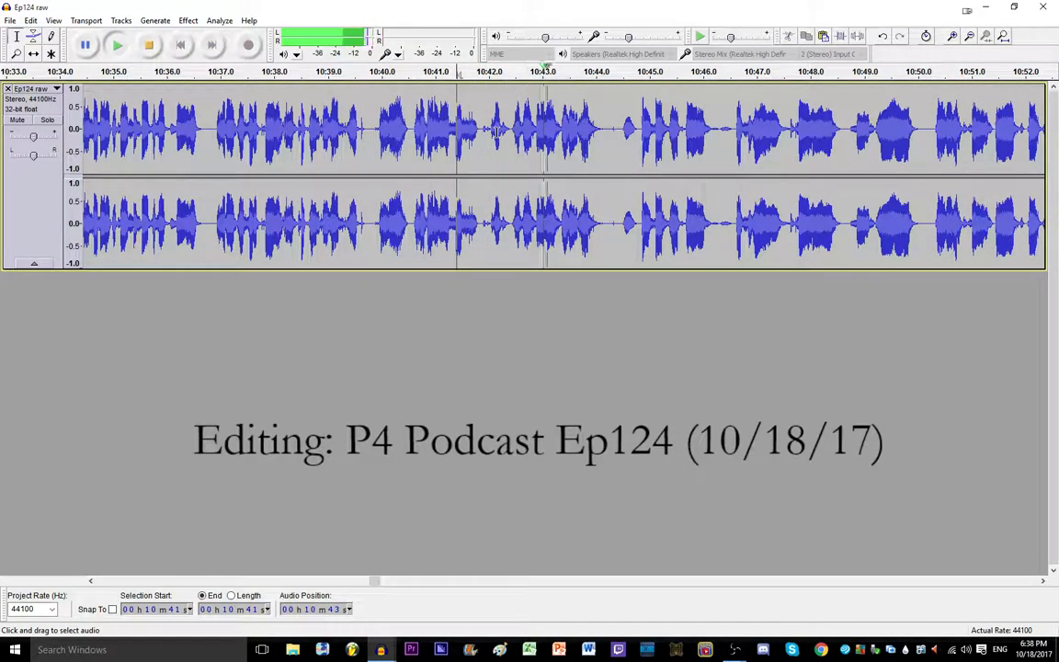
# Step: Try deleting the speech from about 10:42.4 to 10:44.8, play back from about 10:41.7, and undo the deletion
pyautogui.press('space')
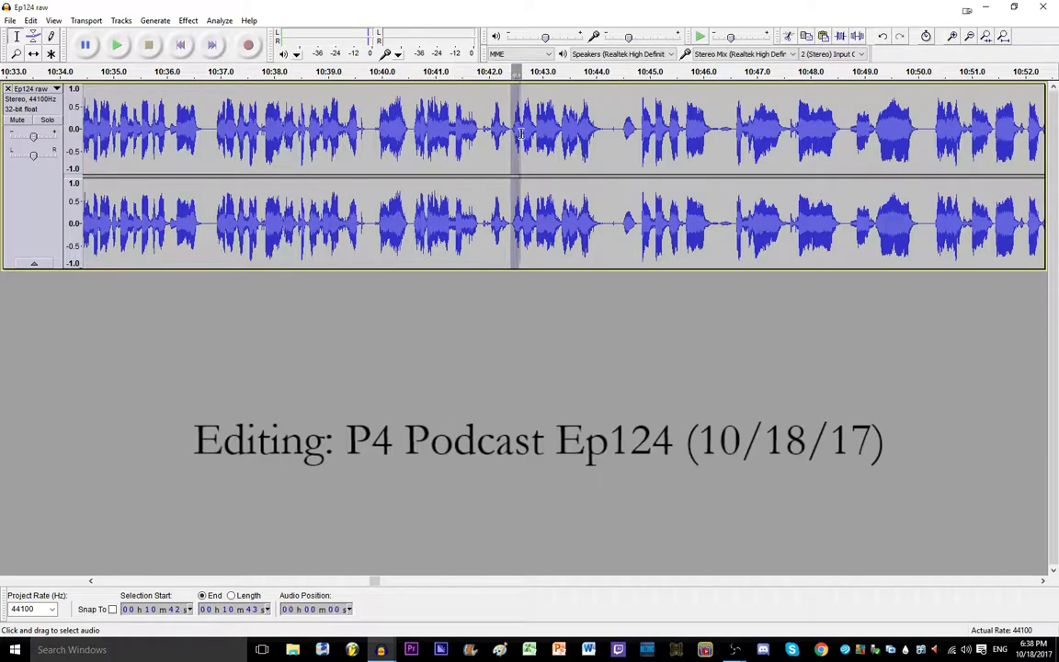
pyautogui.moveTo(511, 132); pyautogui.dragTo(636, 135)
pyautogui.press('Delete')
pyautogui.click(471, 129)
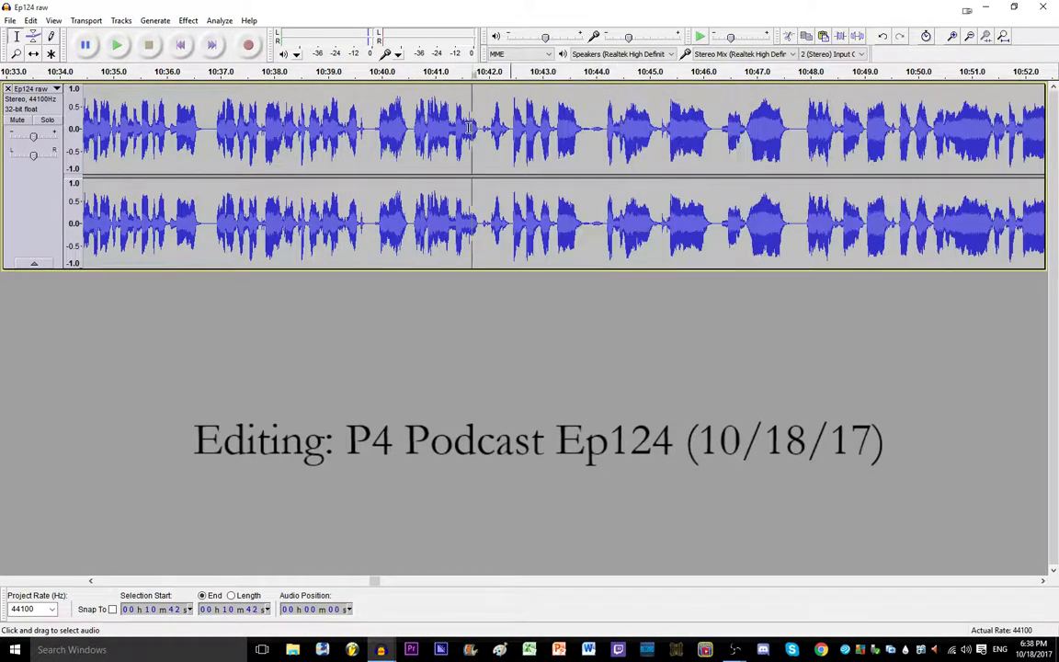
pyautogui.press('space')
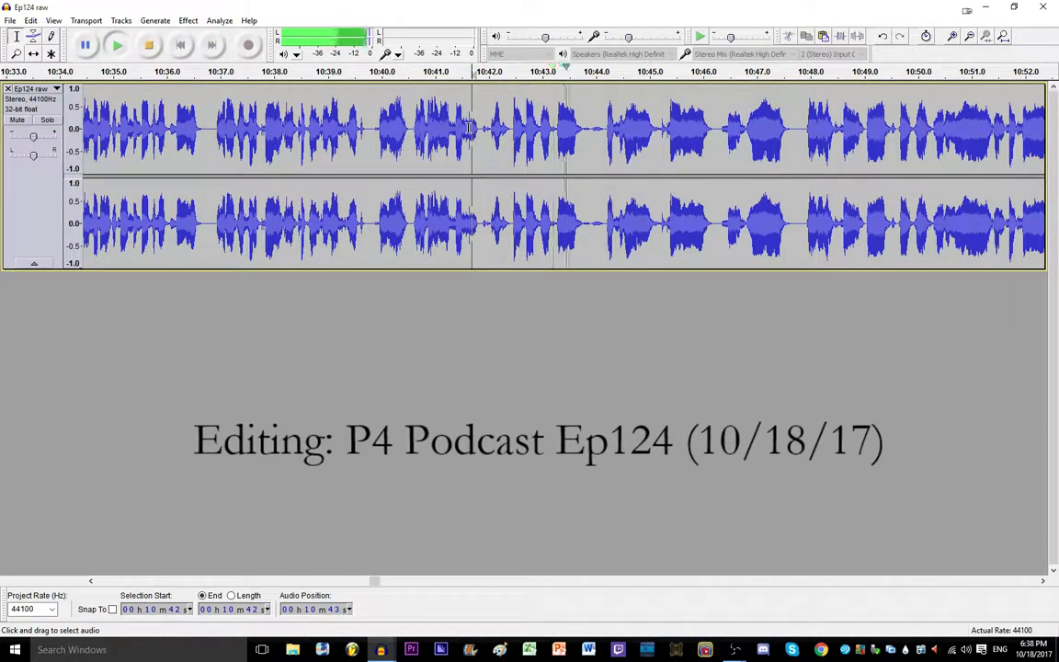
pyautogui.press('space')
pyautogui.hotkey('ctrl', 'z')
# Step: Check the speech from about 10:40.8 and again from 10:42.4, and delete the short burst from about 10:42.4 to 10:42.6
pyautogui.click(425, 124)
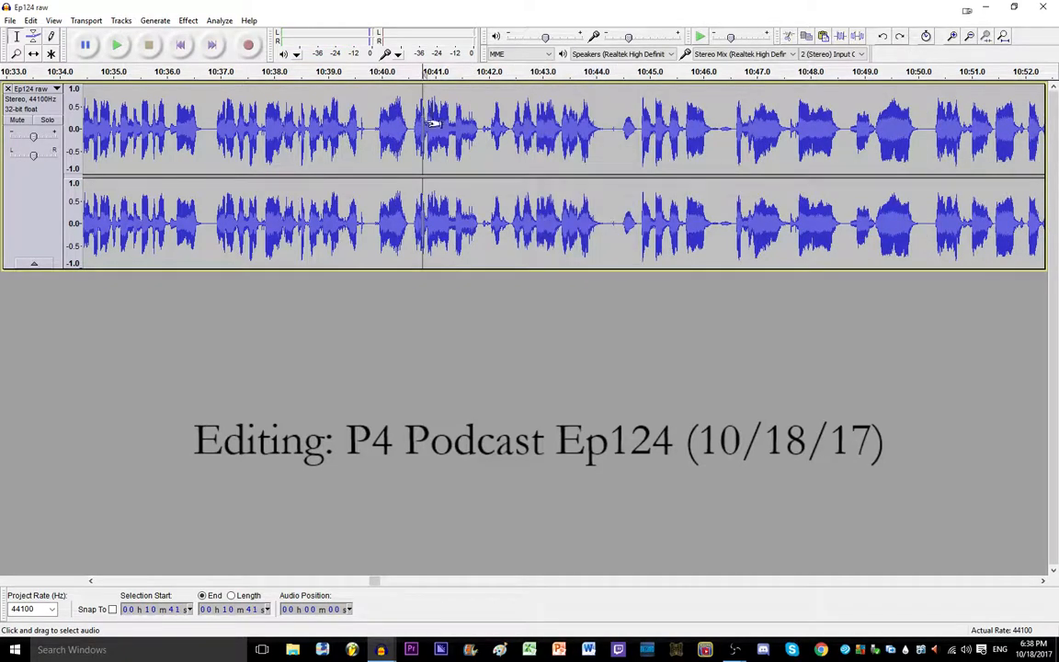
pyautogui.press('space')
pyautogui.press('space')
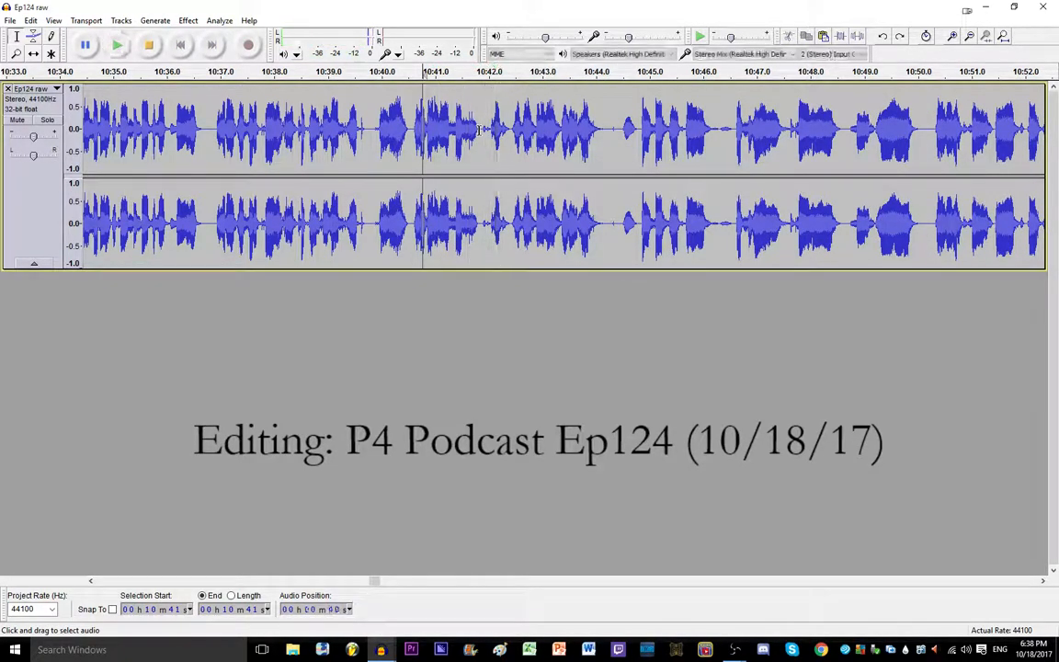
pyautogui.press('space')
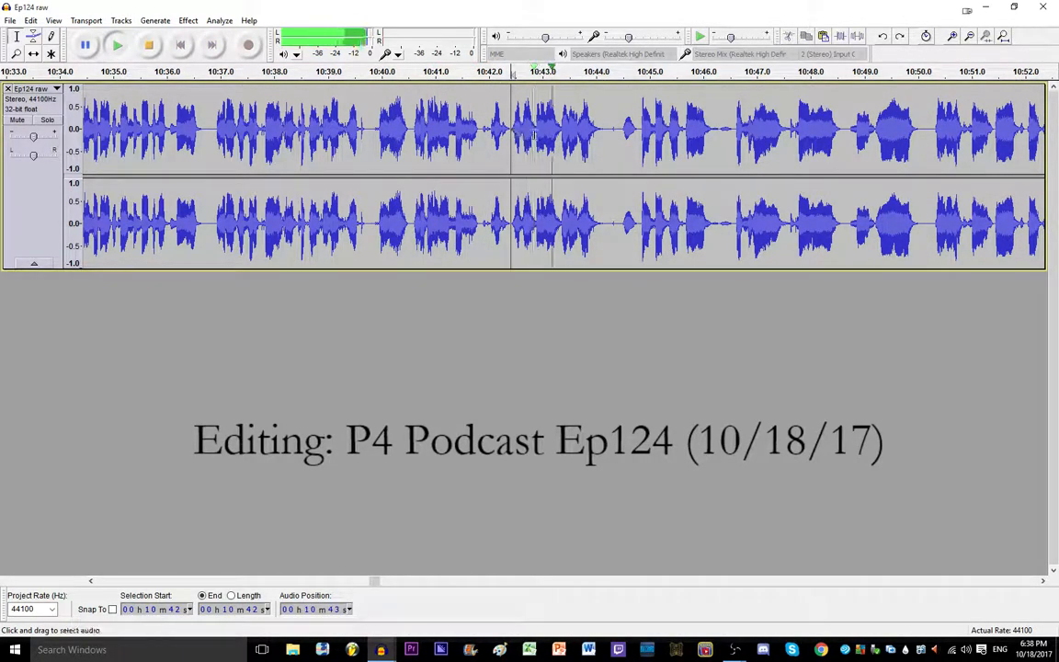
pyautogui.press('space')
pyautogui.keyDown('shift'); pyautogui.click(520, 122); pyautogui.keyUp('shift')
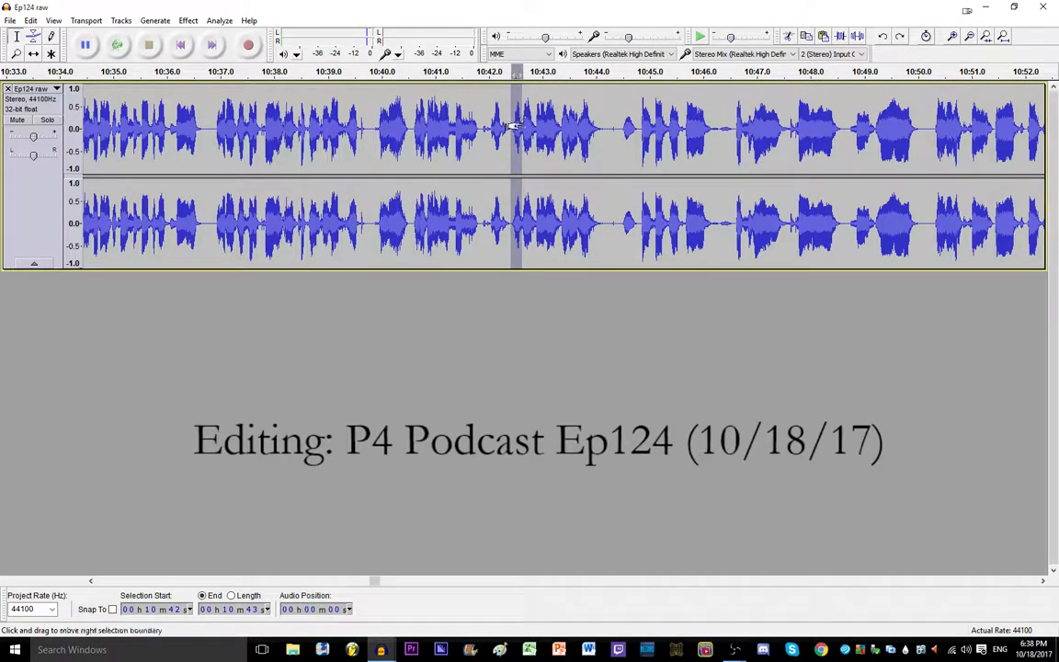
pyautogui.press('Delete')
# Step: Delete the pause and stray noise from about 10:43.9 to 10:44.6 and play back from about 10:42.0
pyautogui.moveTo(591, 128); pyautogui.dragTo(629, 126)
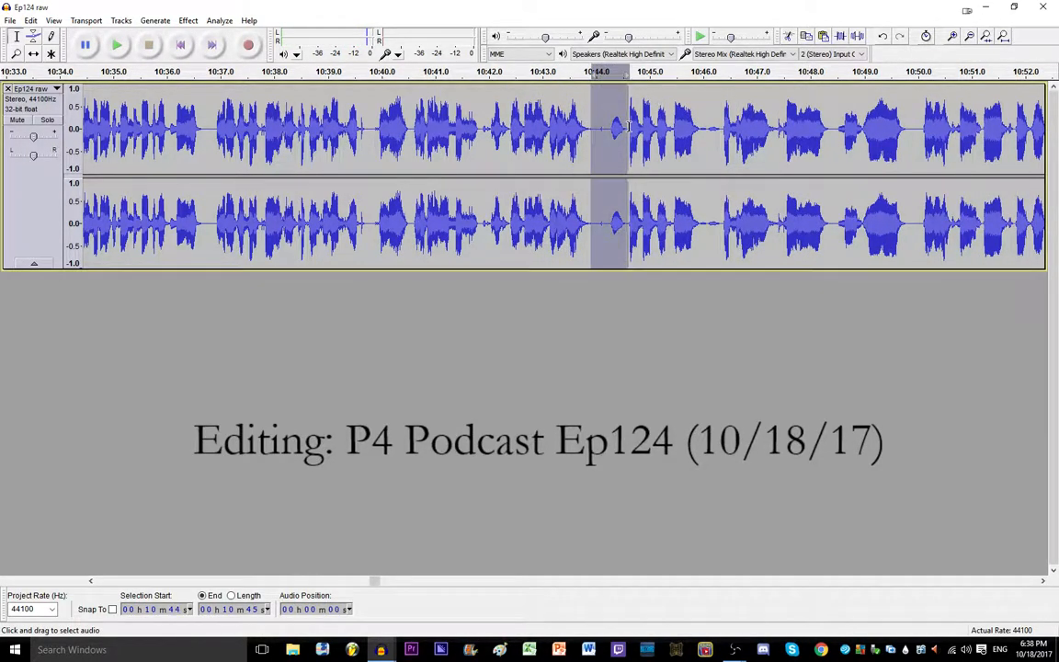
pyautogui.press('Delete')
pyautogui.click(489, 114)
pyautogui.press('space')
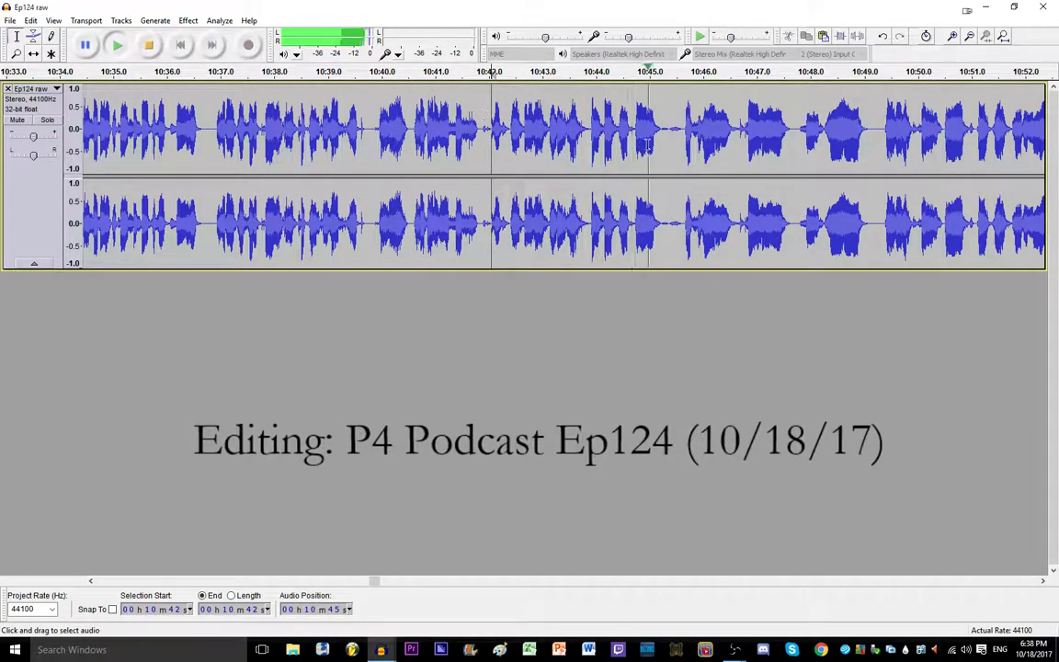
# Step: Listen on to about 10:49, delete the speech from about 10:46.6 to 10:47.7, and play back from about 10:45.9
pyautogui.click(1043, 581)
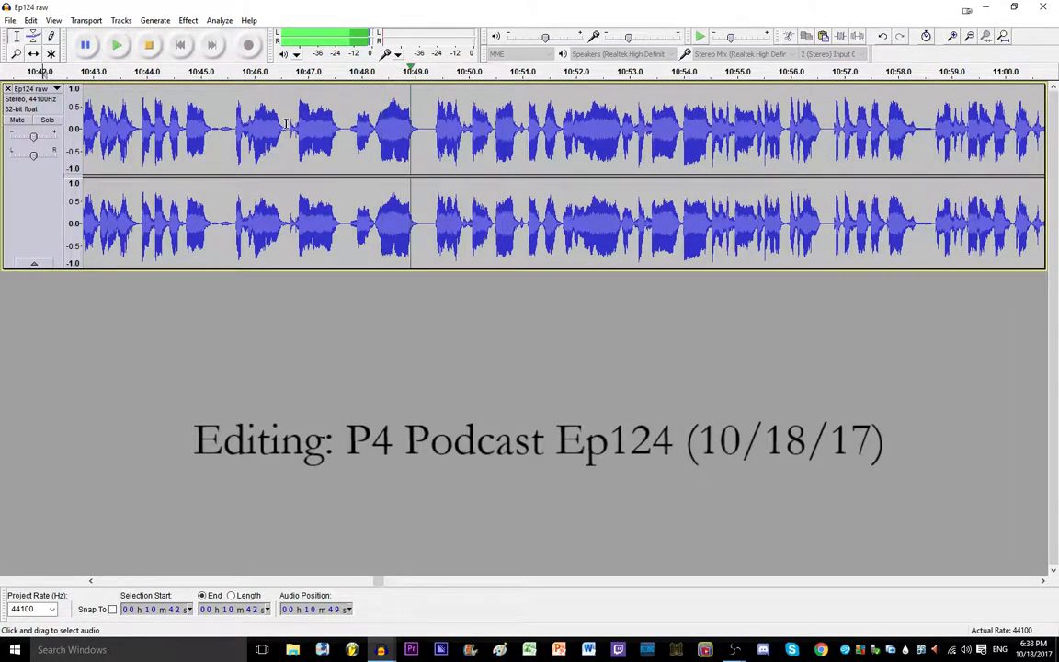
pyautogui.moveTo(287, 115); pyautogui.dragTo(346, 114)
pyautogui.press('Delete')
pyautogui.click(251, 115)
pyautogui.press('space')
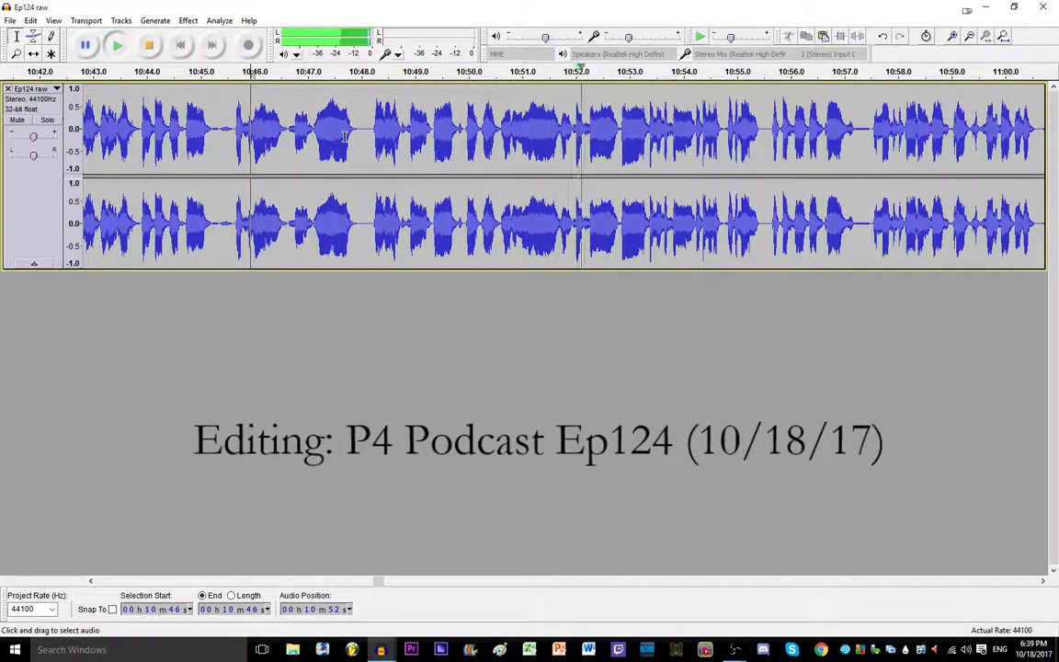
# Step: Listen on to about 11:00, delete the brief sound from about 10:59.01 to 10:59.08, and play back from about 10:58.6
pyautogui.click(1043, 579)
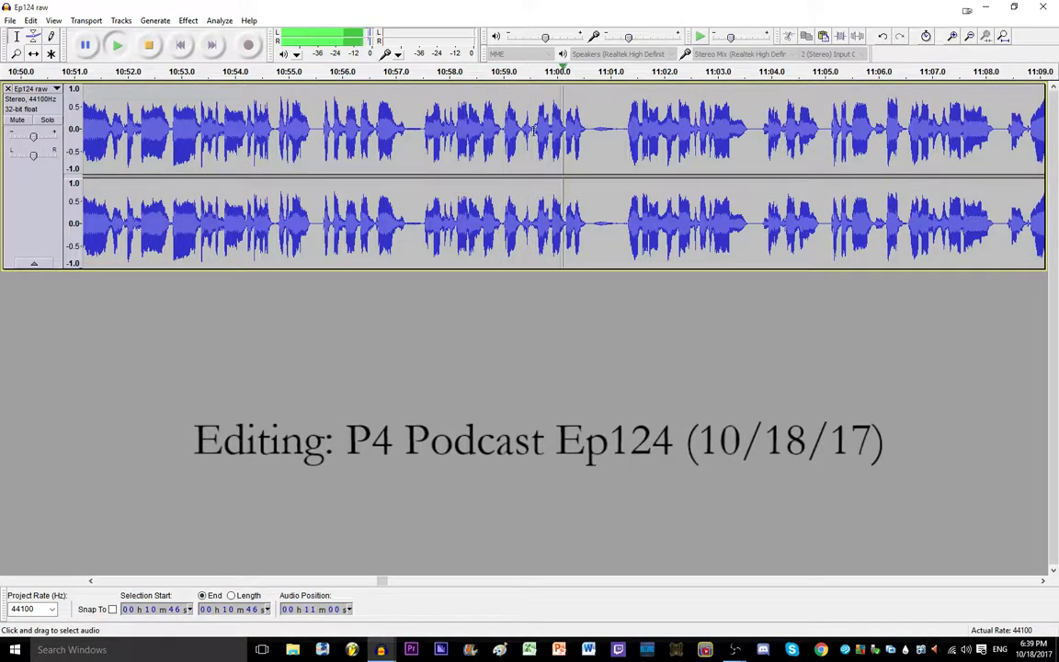
pyautogui.press('space')
pyautogui.scroll(2, 506, 125)
pyautogui.moveTo(489, 128); pyautogui.dragTo(503, 129)
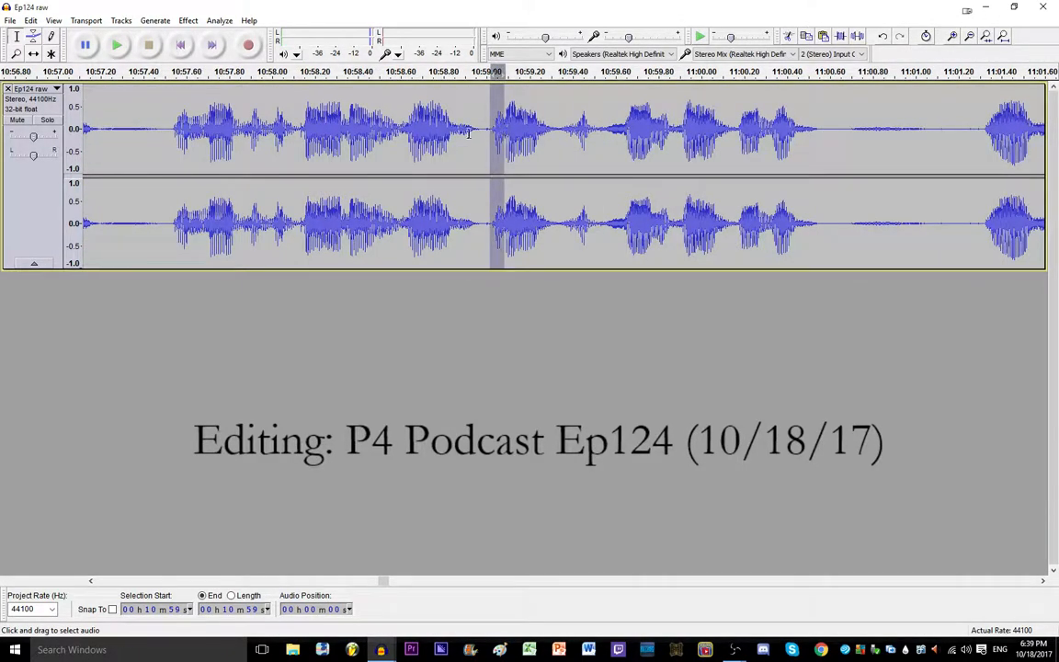
pyautogui.press('Delete')
pyautogui.click(397, 127)
pyautogui.press('space')
pyautogui.scroll(-2, 540, 130)
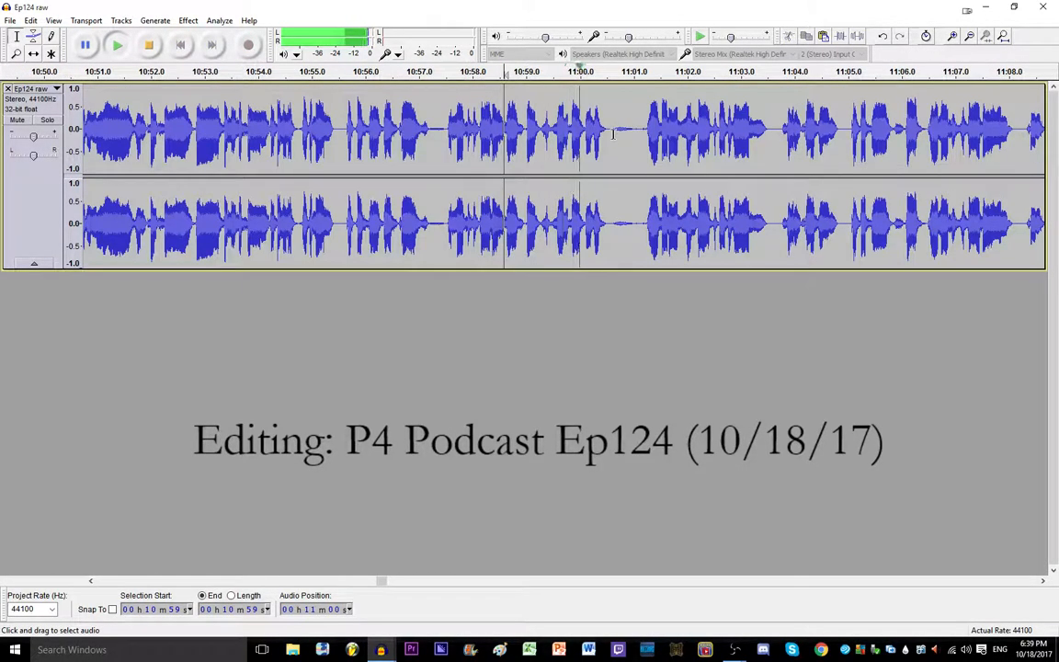
# Step: Delete the pause and faint breath from about 11:00.6 to 11:01.2 and play back from about 10:58.6
pyautogui.moveTo(613, 134); pyautogui.dragTo(645, 134)
pyautogui.press('Delete')
pyautogui.click(504, 127)
pyautogui.press('space')
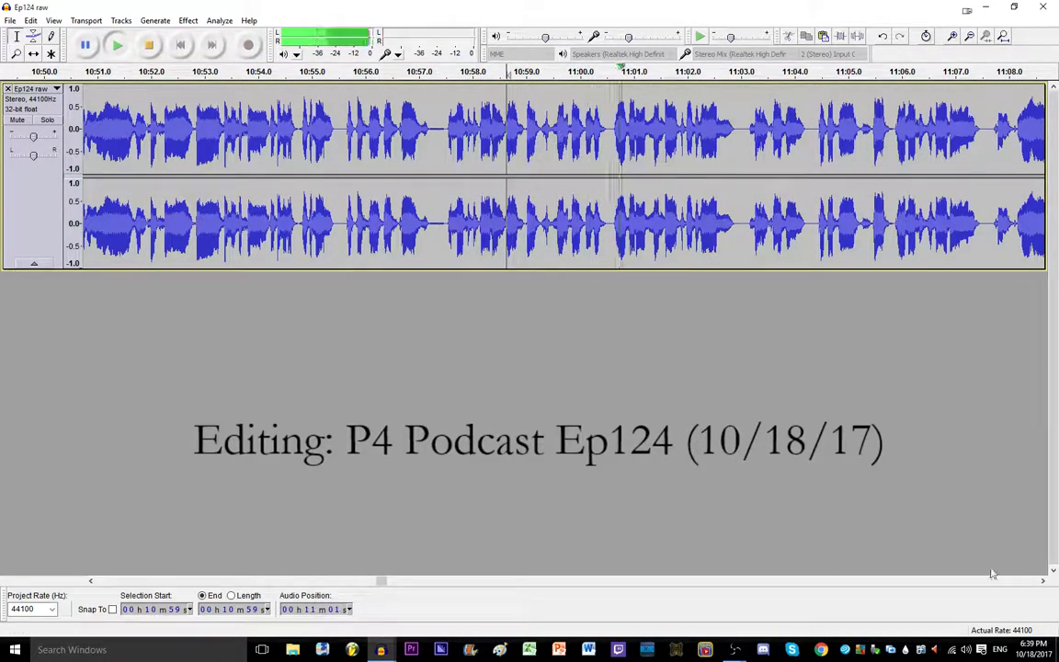
# Step: Listen on to about 11:11, recheck from about 11:10.1, delete the brief sound from about 11:10.28 to 11:10.31, and play back from about 11:10.22
pyautogui.hscroll(5, 926, 529)
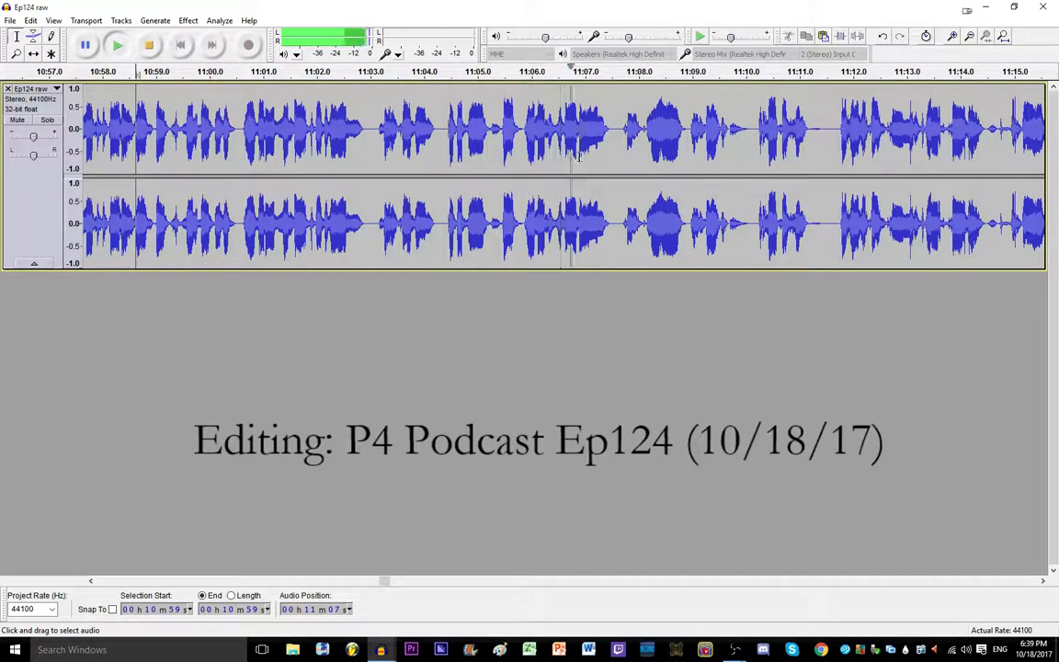
pyautogui.click(1042, 581)
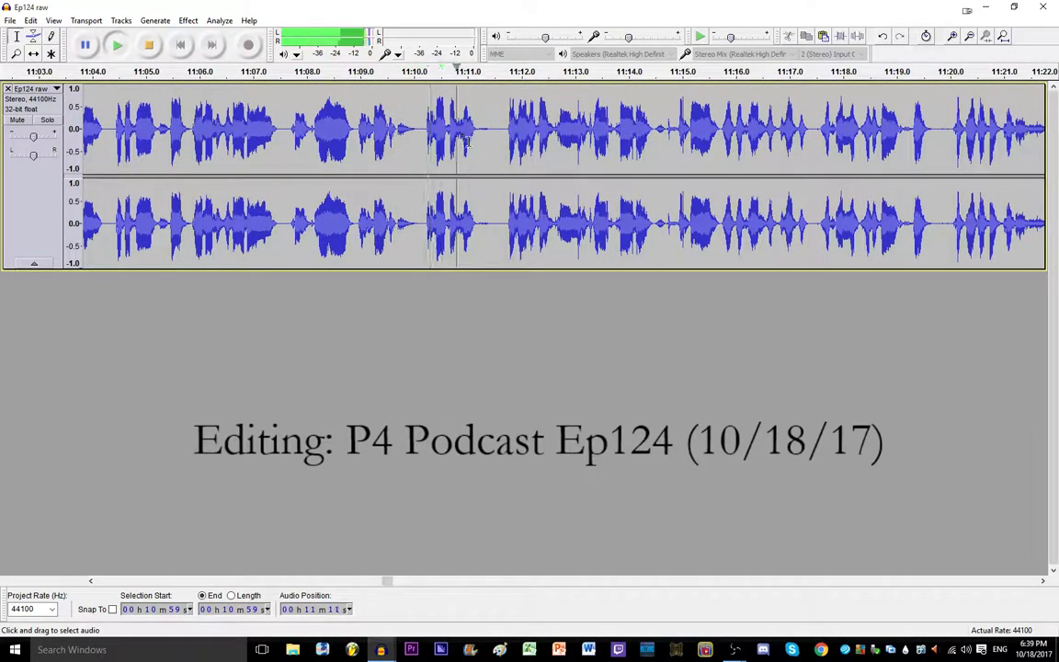
pyautogui.press('space')
pyautogui.click(419, 125)
pyautogui.press('space')
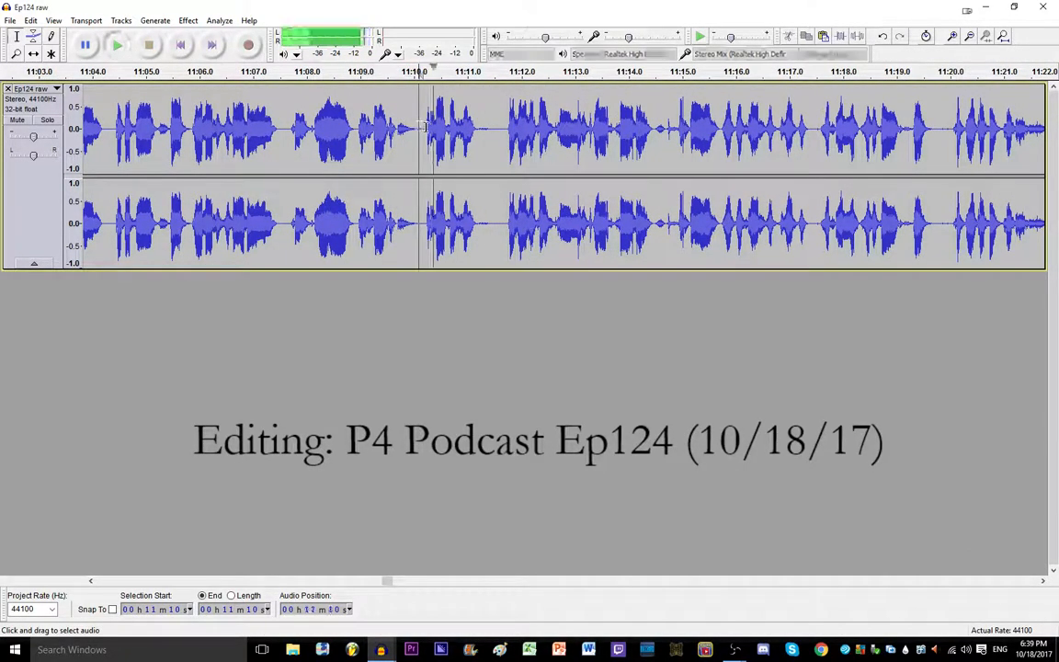
pyautogui.scroll(5, 423, 127)
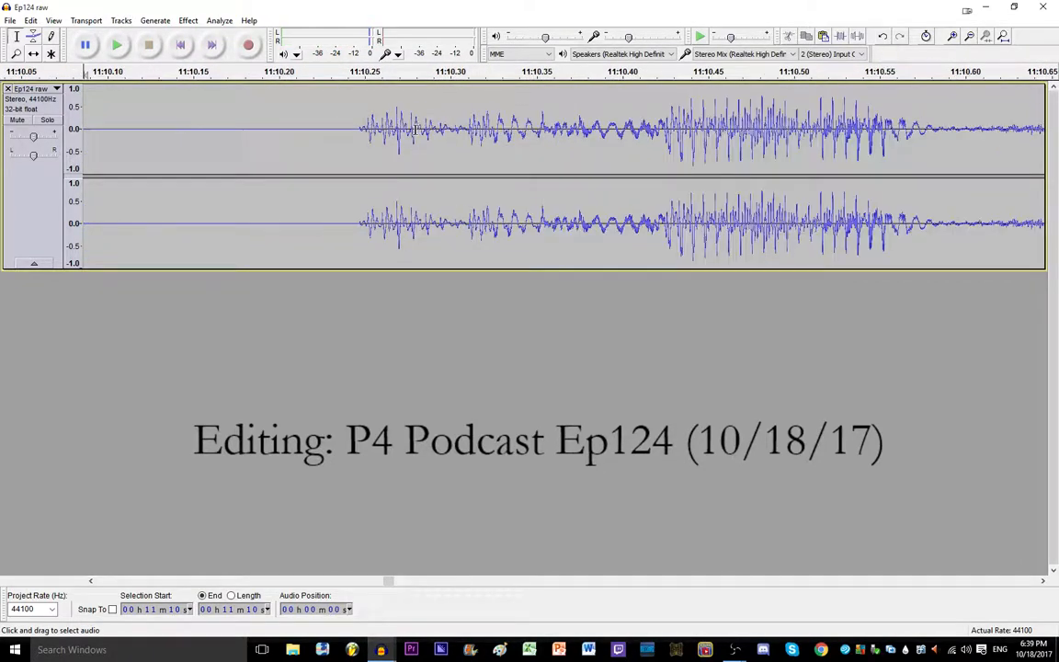
pyautogui.moveTo(411, 130); pyautogui.dragTo(472, 131)
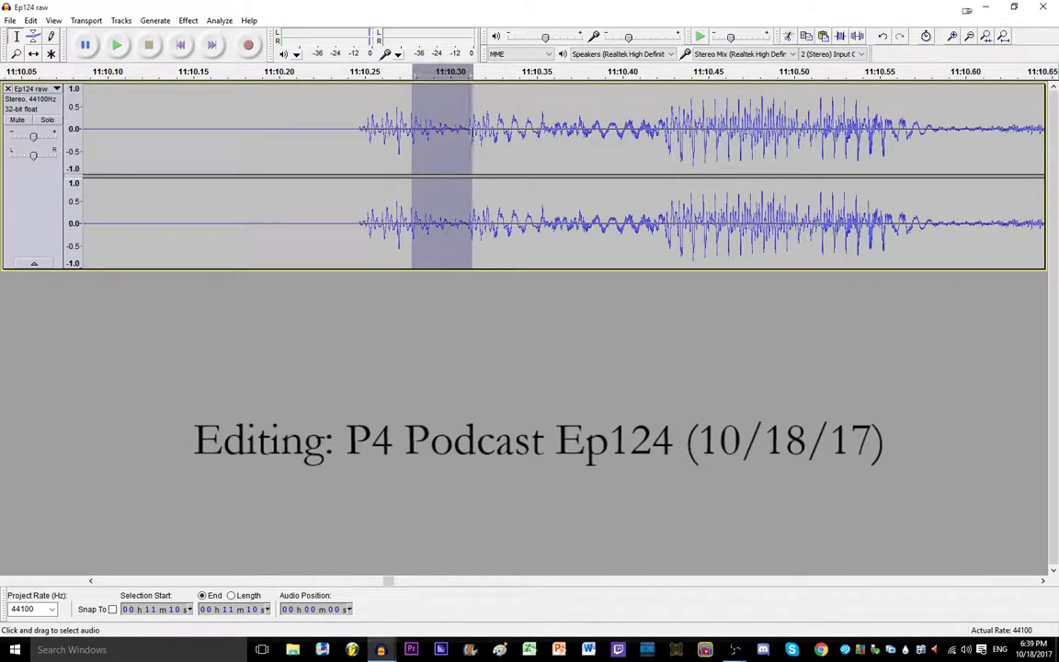
pyautogui.click(321, 135)
pyautogui.press('space')
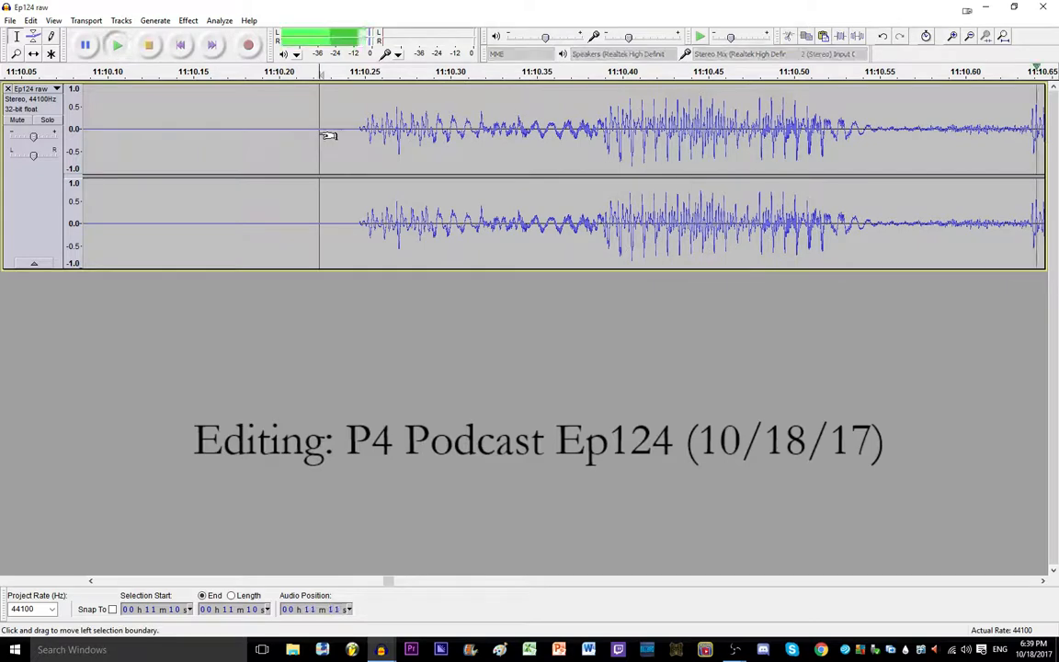
# Step: Replay the speech from about 11:11.9, delete the faint blip from about 11:12.57 to 11:12.62, and play back from about 11:11.8
pyautogui.scroll(-5, 320, 133)
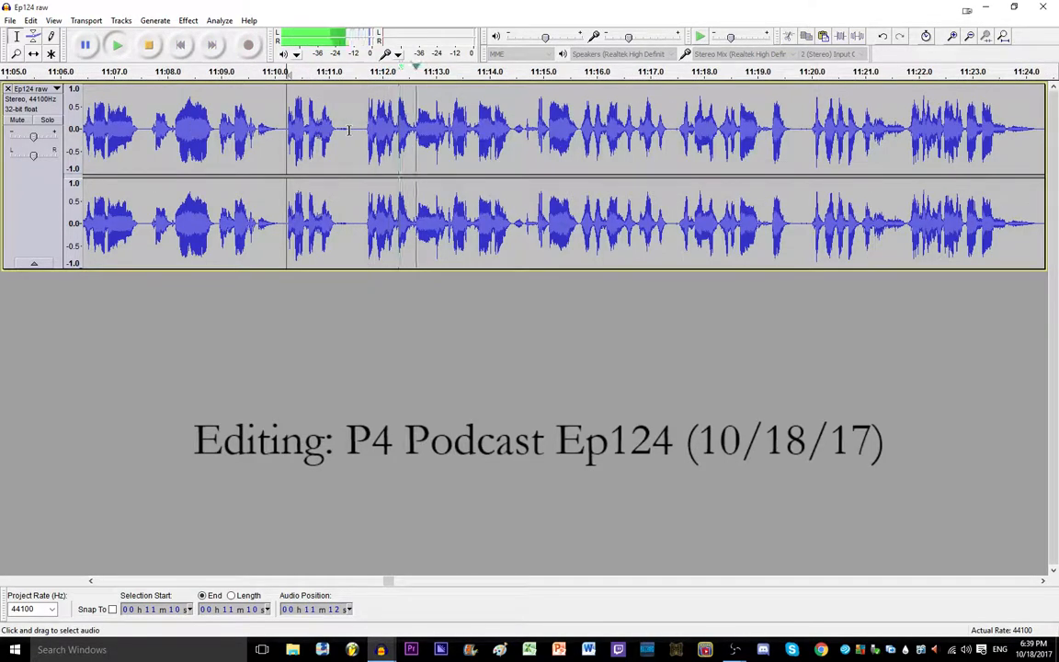
pyautogui.click(376, 129)
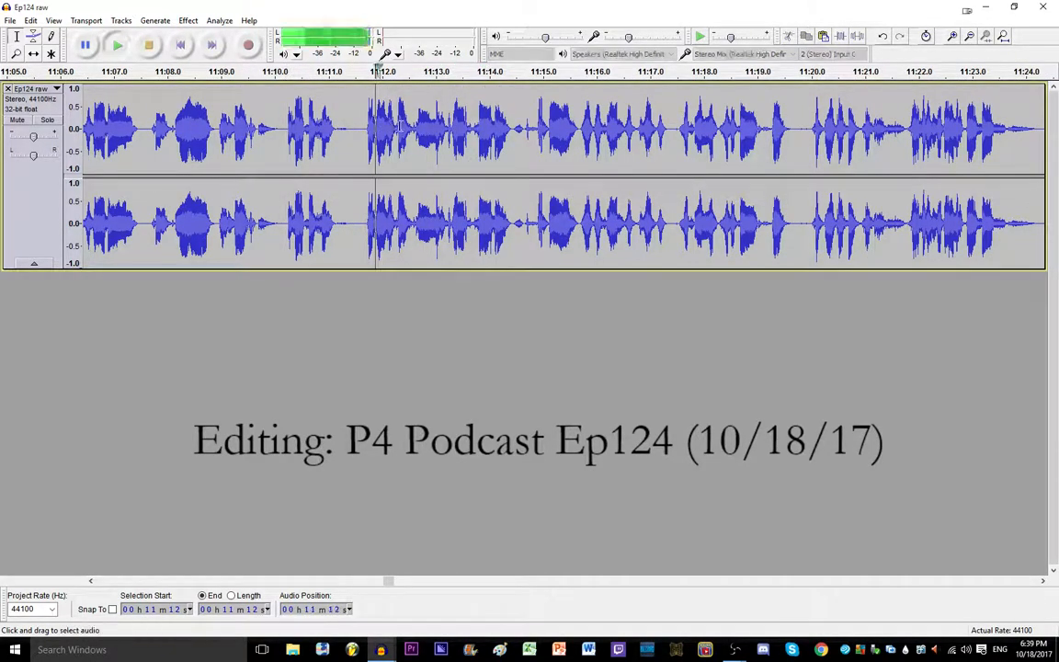
pyautogui.press('space')
pyautogui.scroll(2, 409, 124)
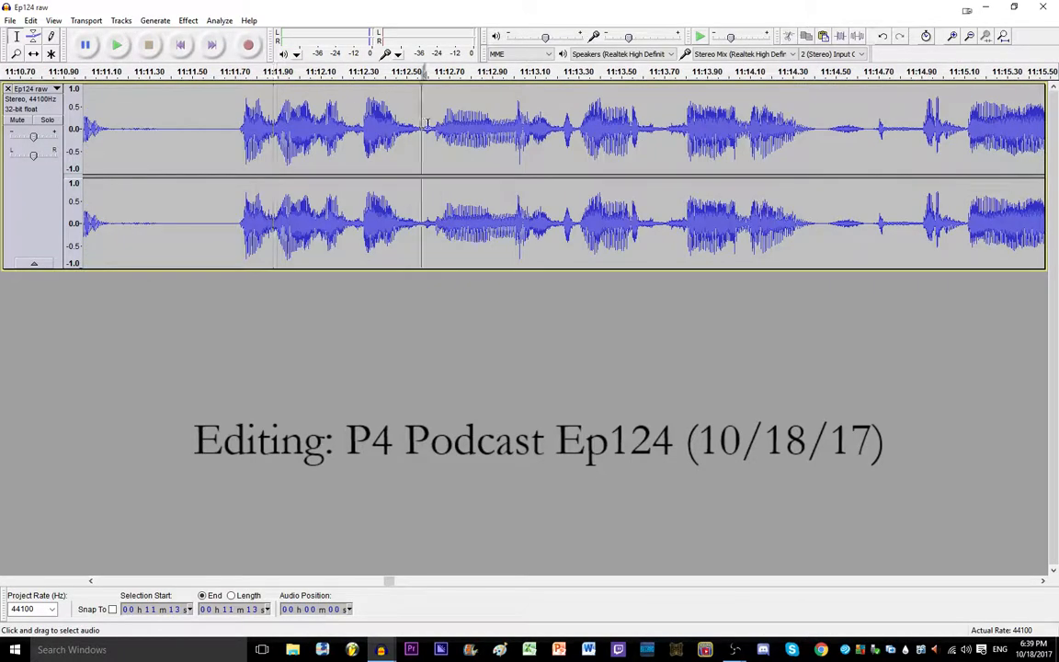
pyautogui.moveTo(432, 127); pyautogui.dragTo(422, 128)
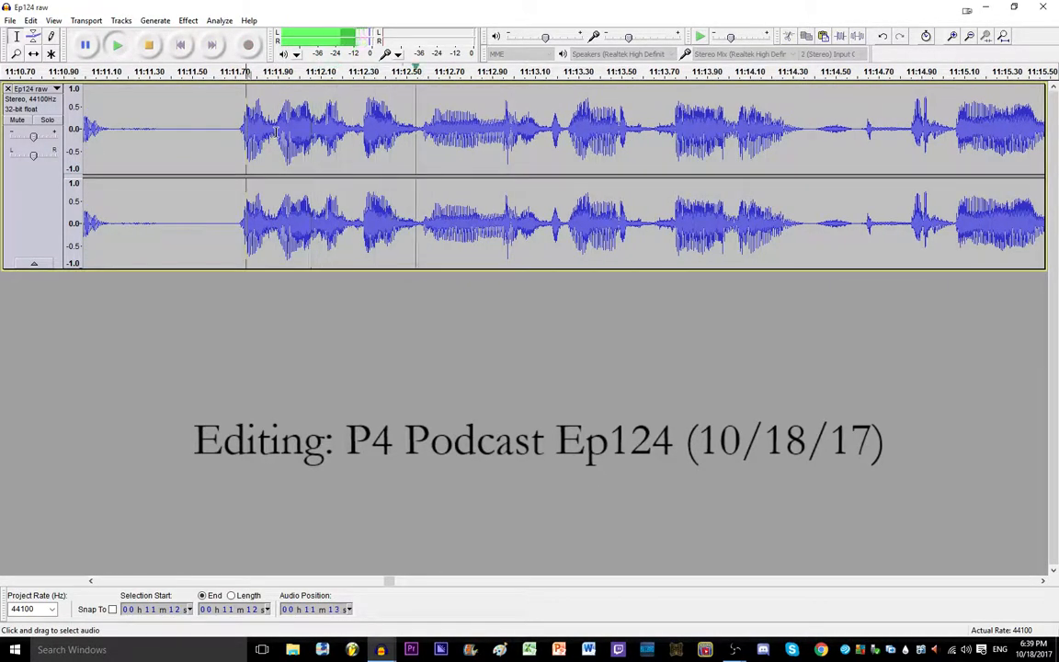
# Step: Listen on to about 11:20.5 and delete the short burst of speech and pause from about 11:19.2 to 11:19.9
pyautogui.keyDown('ctrl'); pyautogui.scroll(-2, 274, 132); pyautogui.keyUp('ctrl')
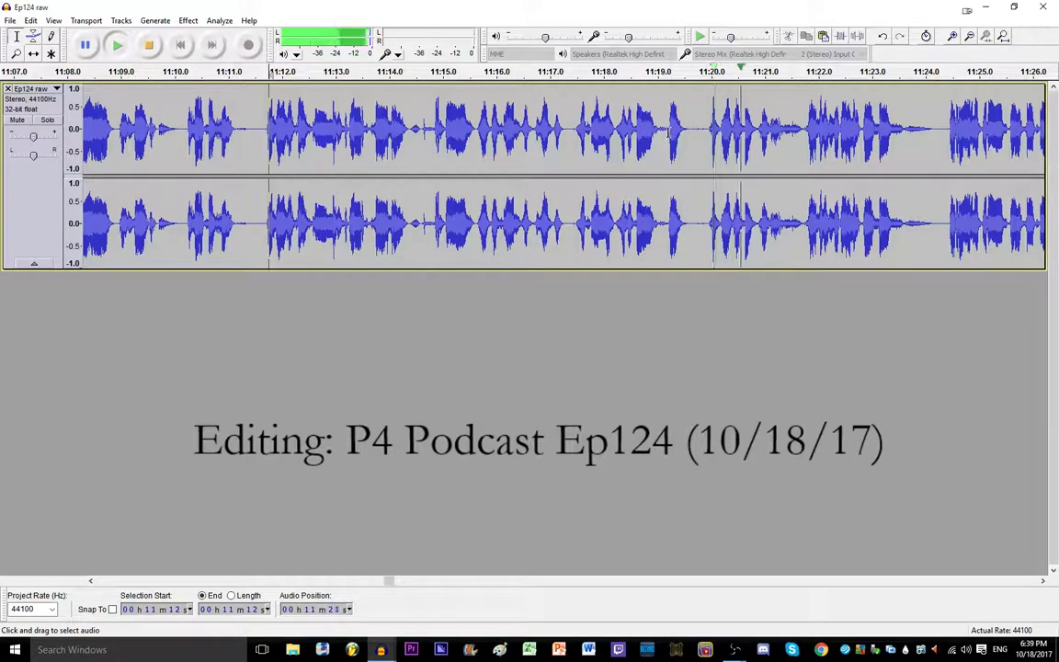
pyautogui.moveTo(668, 132); pyautogui.dragTo(705, 131)
pyautogui.press('Delete')
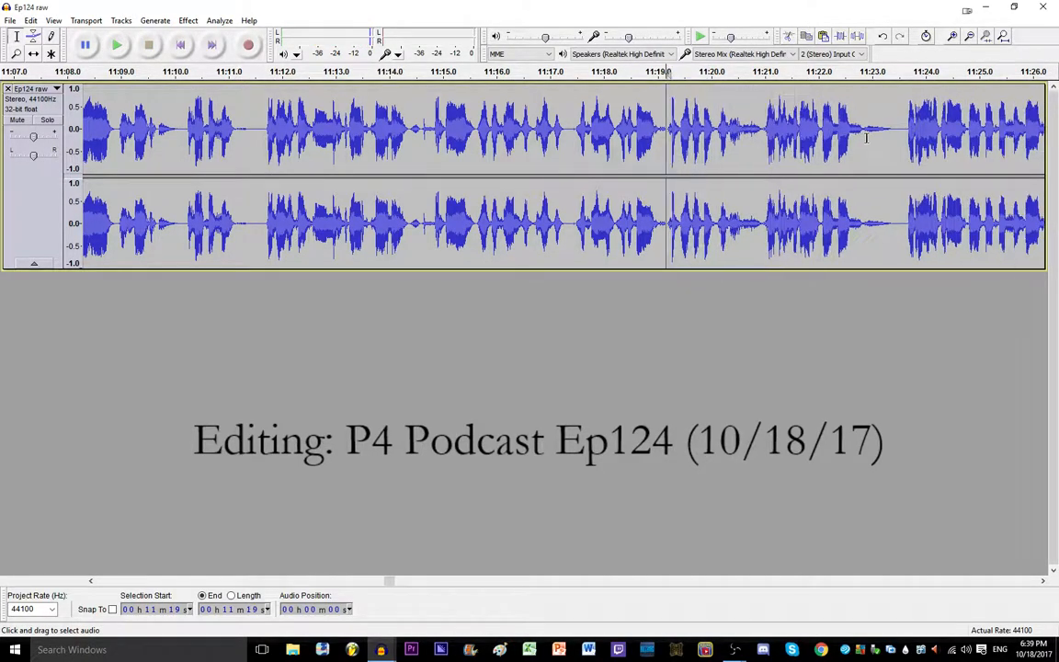
# Step: Delete the pause and breath from about 11:22.8 to 11:23.5 and play back from about 11:19.7
pyautogui.moveTo(861, 131); pyautogui.dragTo(902, 131)
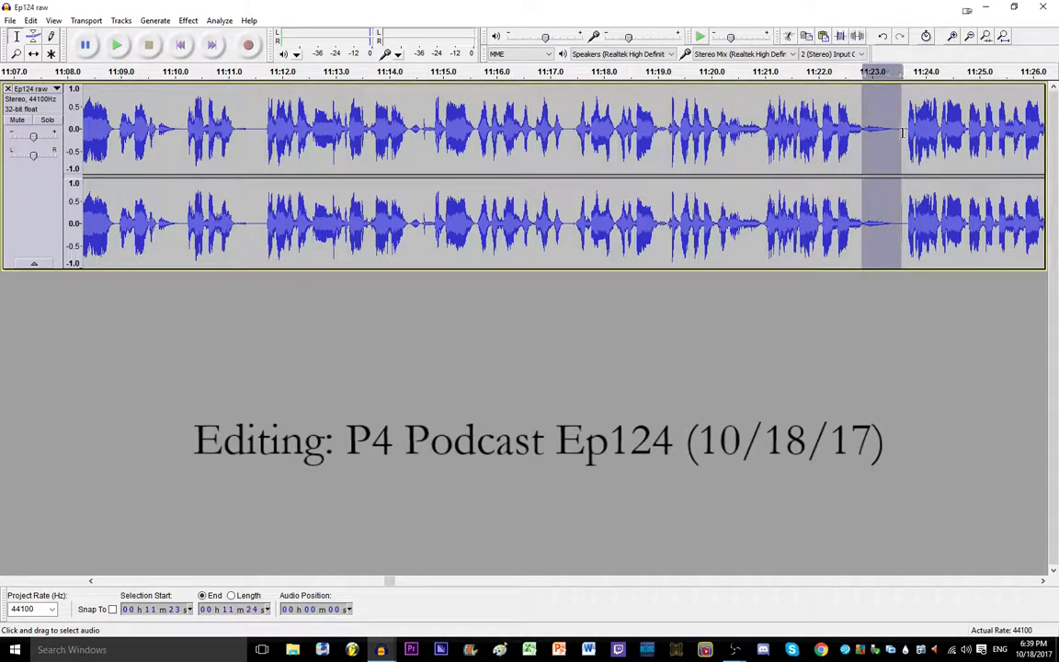
pyautogui.press('Delete')
pyautogui.click(696, 138)
pyautogui.press('space')
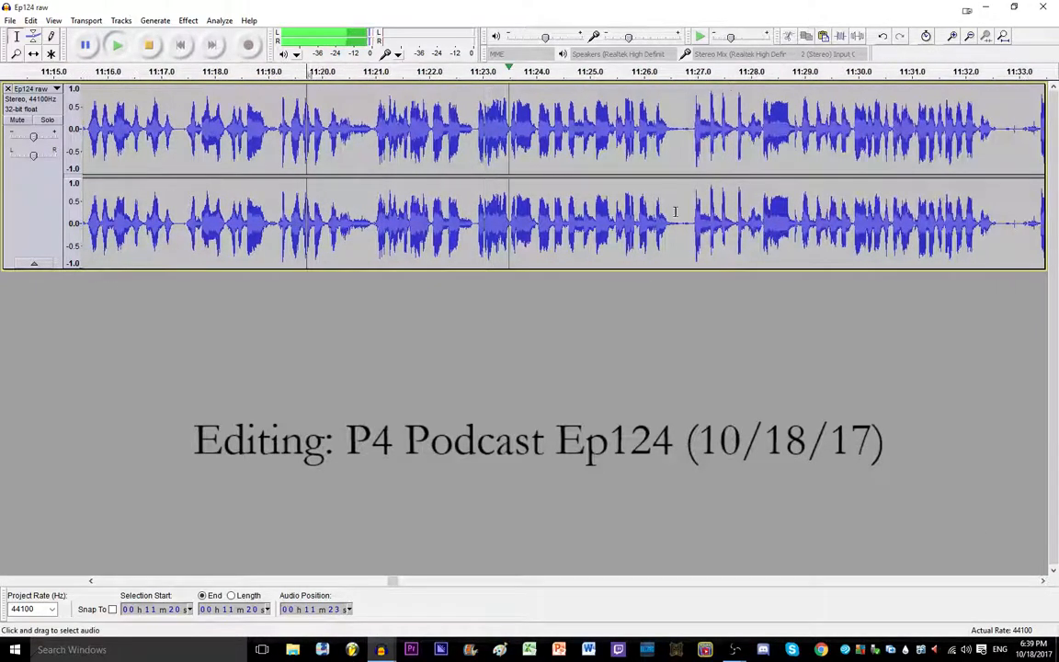
# Step: Check the speech from about 11:25.8 and again from 11:25.9, and delete the brief sound from about 11:25.96 to 11:26.02
pyautogui.press('space')
pyautogui.click(634, 127)
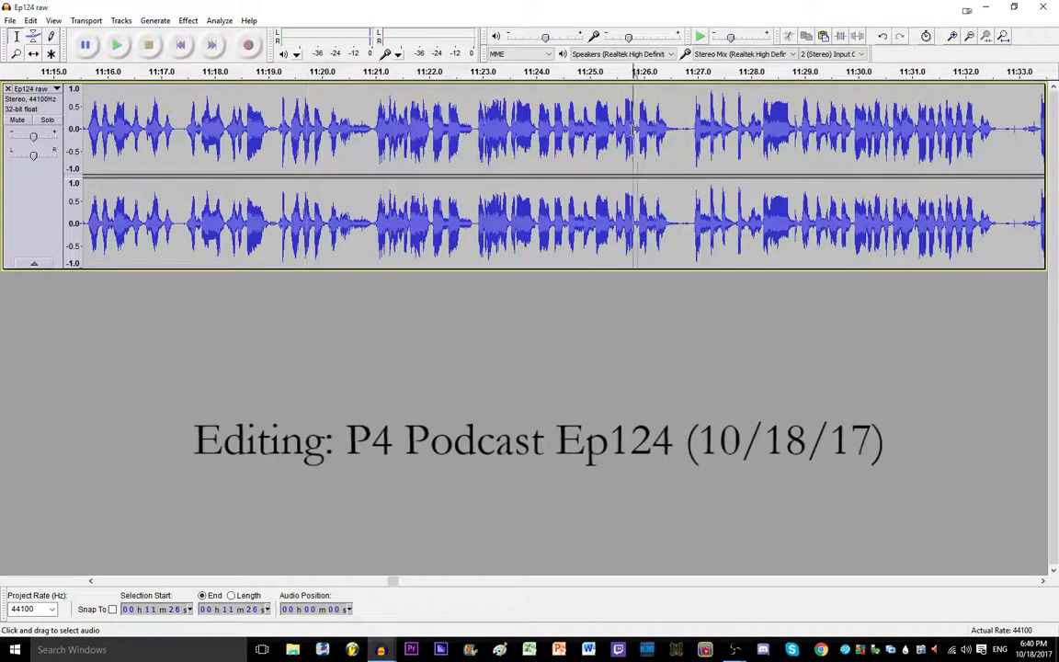
pyautogui.press('space')
pyautogui.press('space')
pyautogui.scroll(3, 641, 126)
pyautogui.click(582, 127)
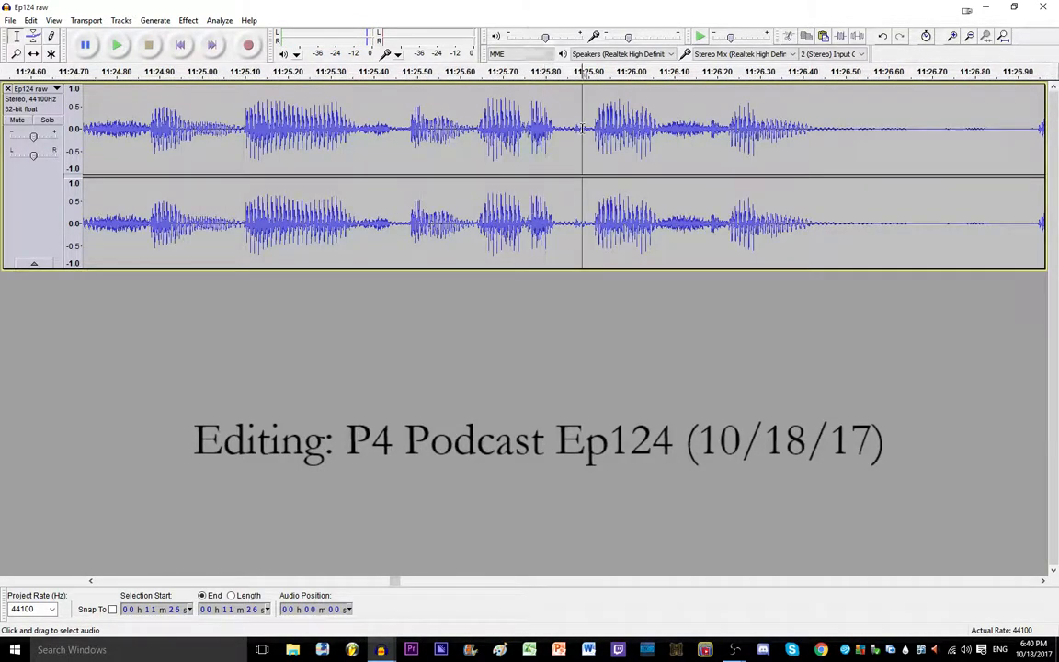
pyautogui.press('space')
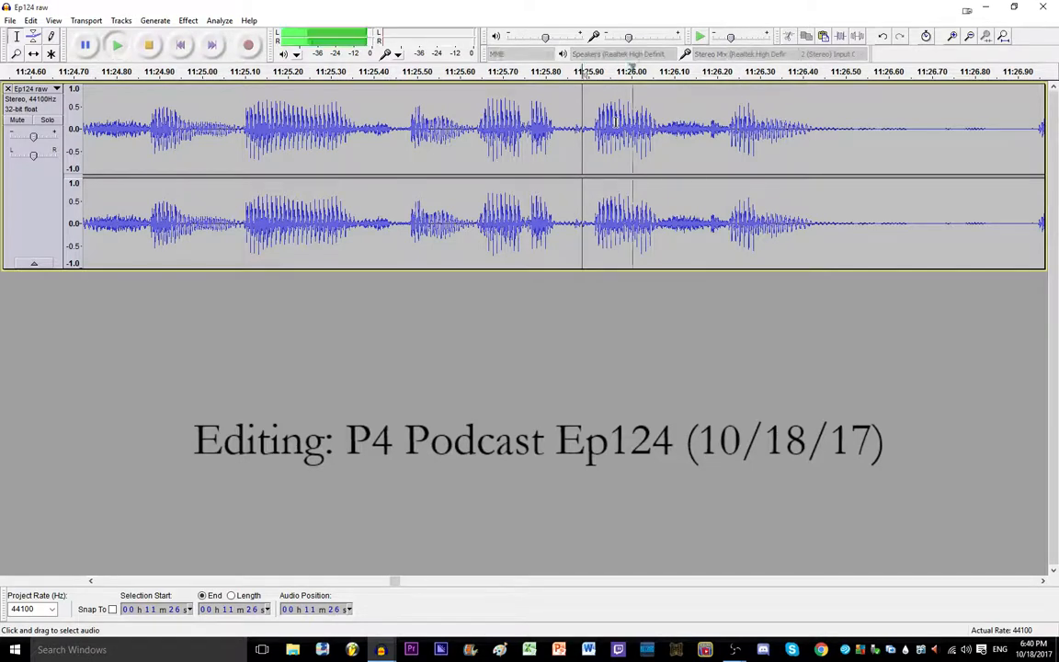
pyautogui.press('space')
pyautogui.moveTo(616, 124); pyautogui.dragTo(640, 124)
pyautogui.press('Delete')
# Step: Play back from about 11:25.87 and again from 11:25.75, and delete the pause from about 11:26.4 to 11:26.8
pyautogui.click(577, 126)
pyautogui.press('space')
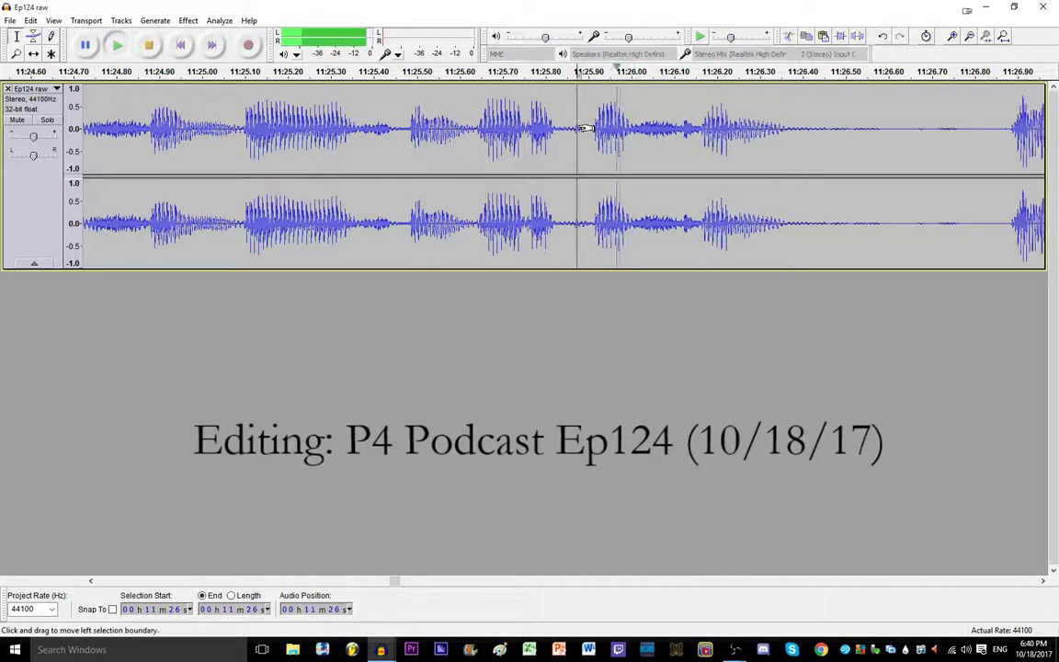
pyautogui.press('space')
pyautogui.click(523, 126)
pyautogui.press('space')
pyautogui.scroll(-2, 558, 126)
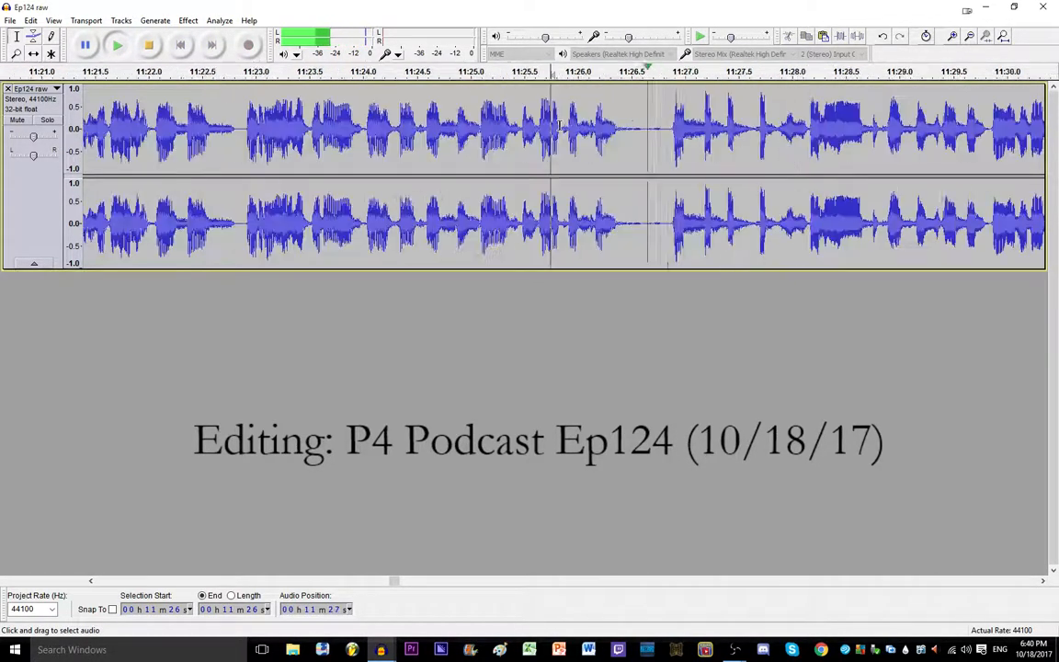
pyautogui.scroll(-1, 642, 133)
pyautogui.press('space')
pyautogui.moveTo(630, 134); pyautogui.dragTo(651, 134)
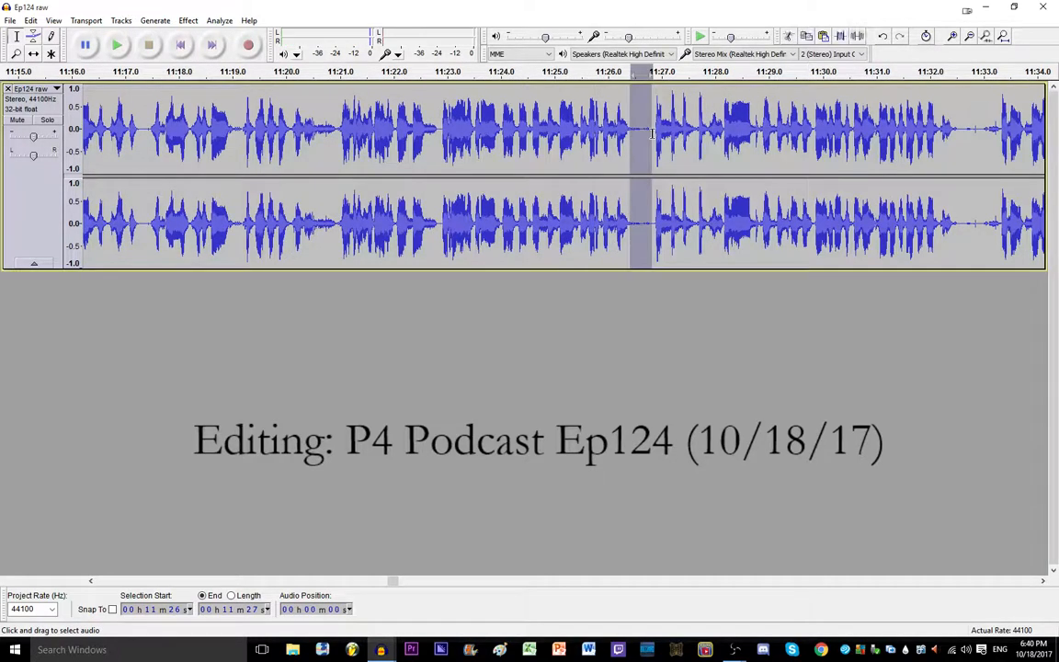
pyautogui.press('Delete')
# Step: Check the gap from about 11:32.1, delete the pause and stray noise from there to about 11:32.8, and play back from about 11:24.5
pyautogui.click(937, 132)
pyautogui.press('space')
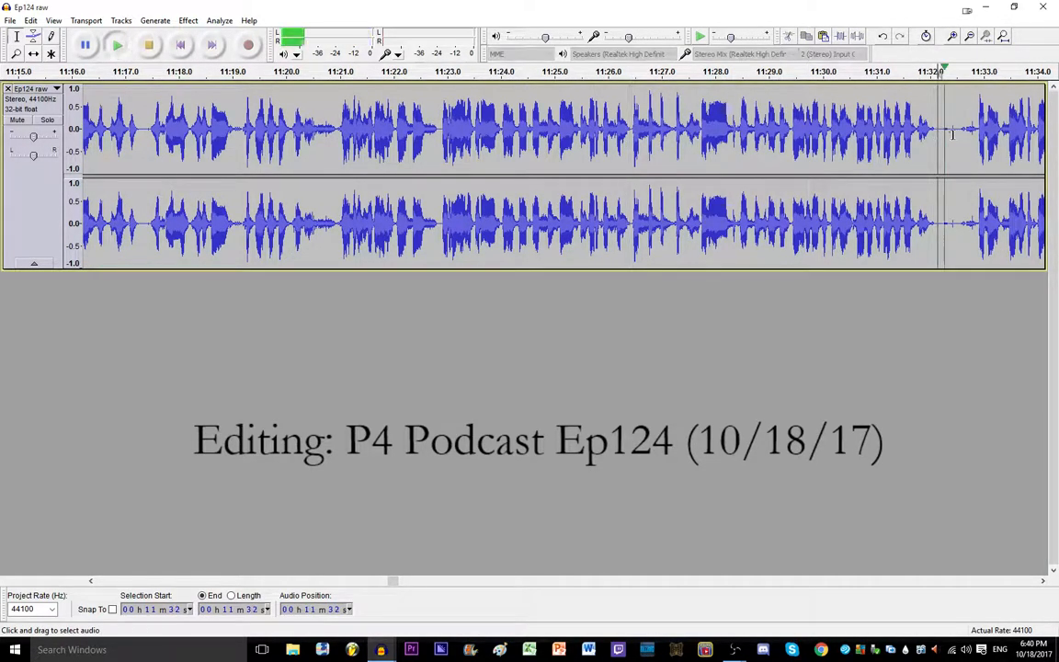
pyautogui.press('space')
pyautogui.moveTo(937, 133); pyautogui.dragTo(974, 133)
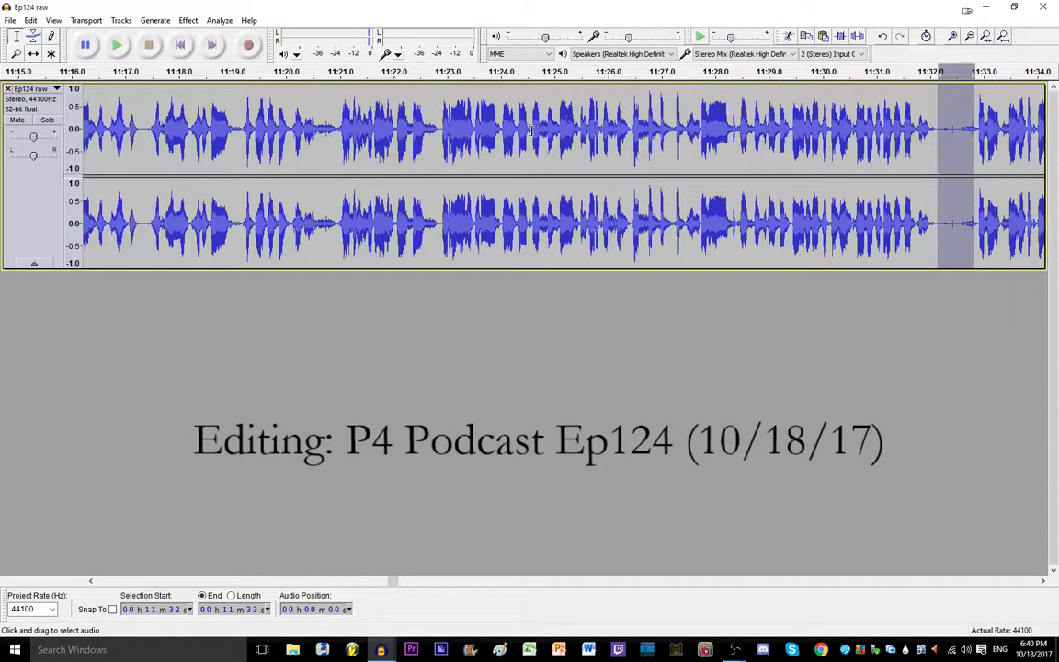
pyautogui.press('Delete')
pyautogui.click(530, 131)
pyautogui.press('space')
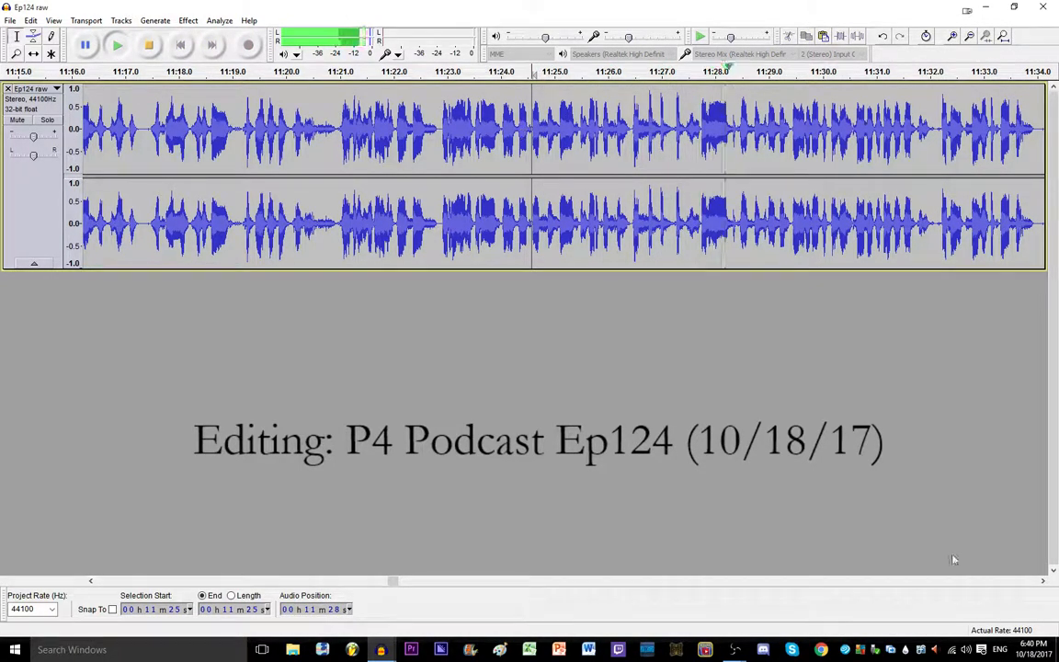
# Step: Listen on to about 11:32, delete the pause from about 11:34.0 to 11:34.5, and play back from about 11:32.0
pyautogui.click(1048, 585)
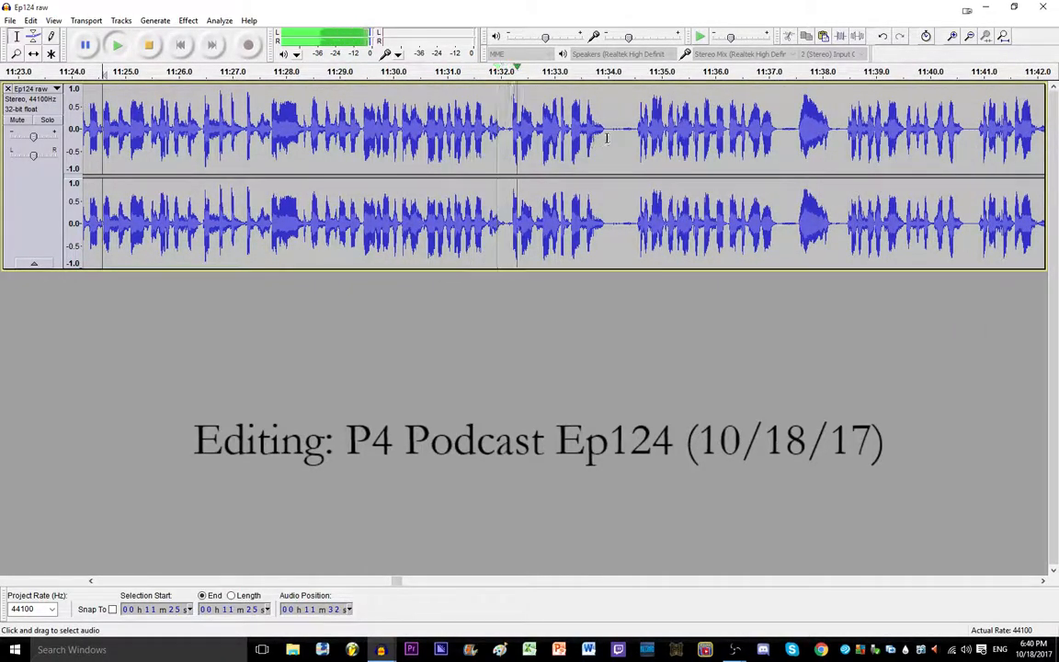
pyautogui.moveTo(606, 134); pyautogui.dragTo(637, 133)
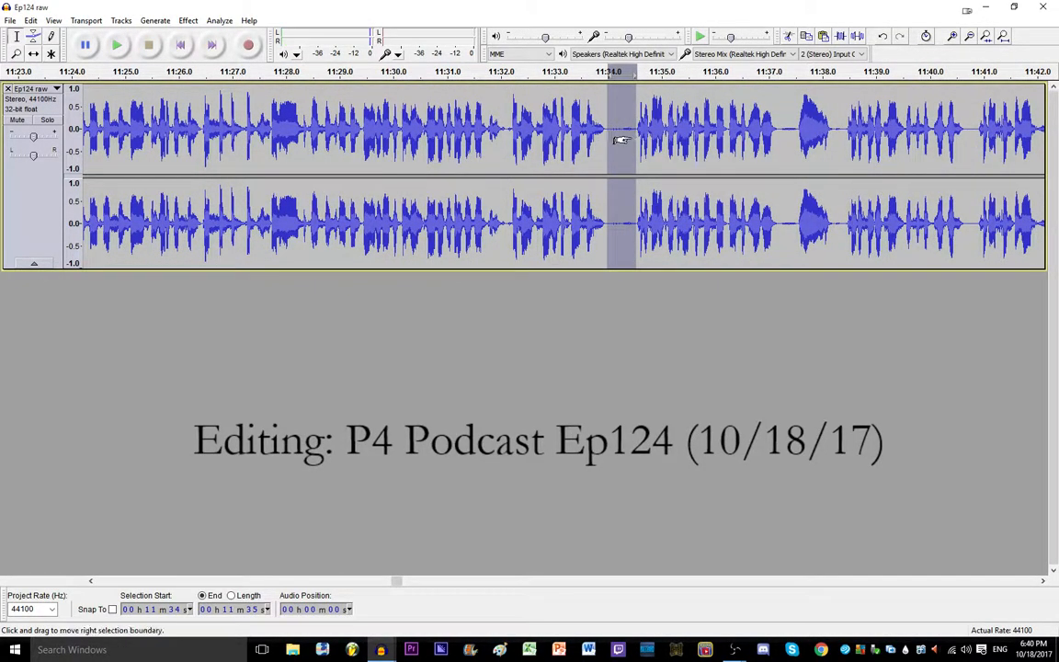
pyautogui.press('Delete')
pyautogui.click(499, 133)
pyautogui.press('space')
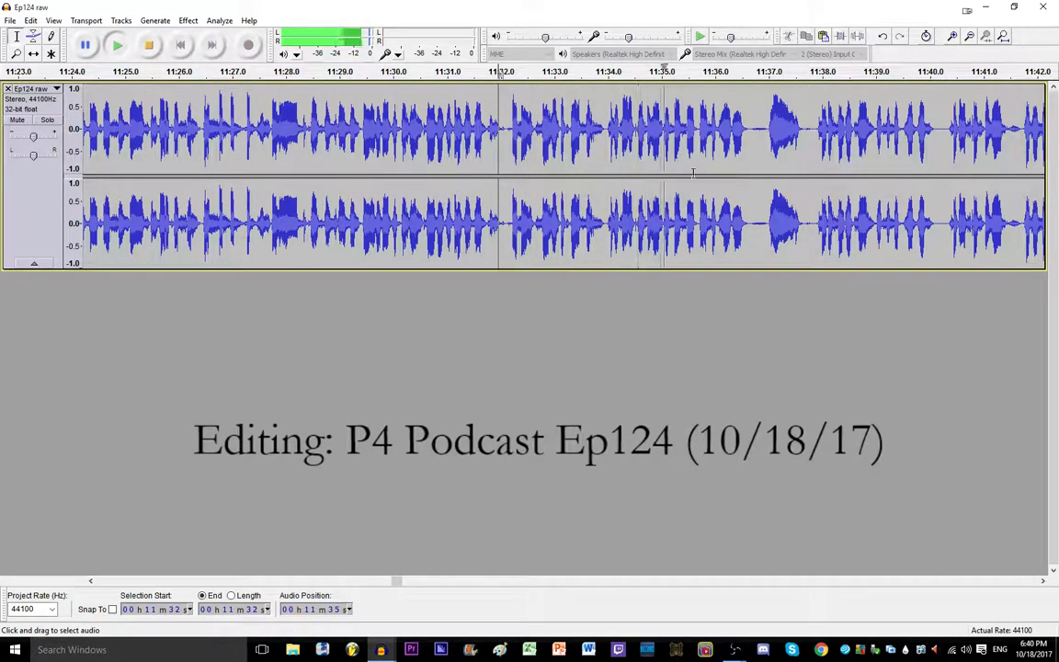
# Step: Listen on to about 11:39 and select the trailing sound and pause from about 11:37.47 to 11:37.88
pyautogui.click(1043, 581)
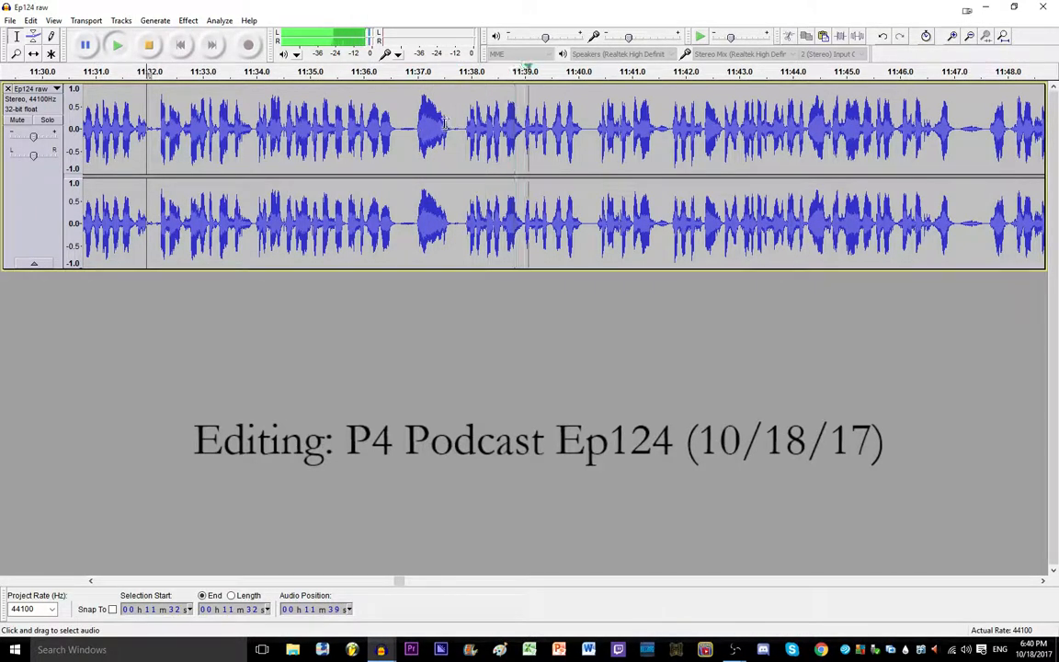
pyautogui.press('space')
pyautogui.scroll(3, 445, 124)
pyautogui.moveTo(441, 126); pyautogui.dragTo(617, 136)
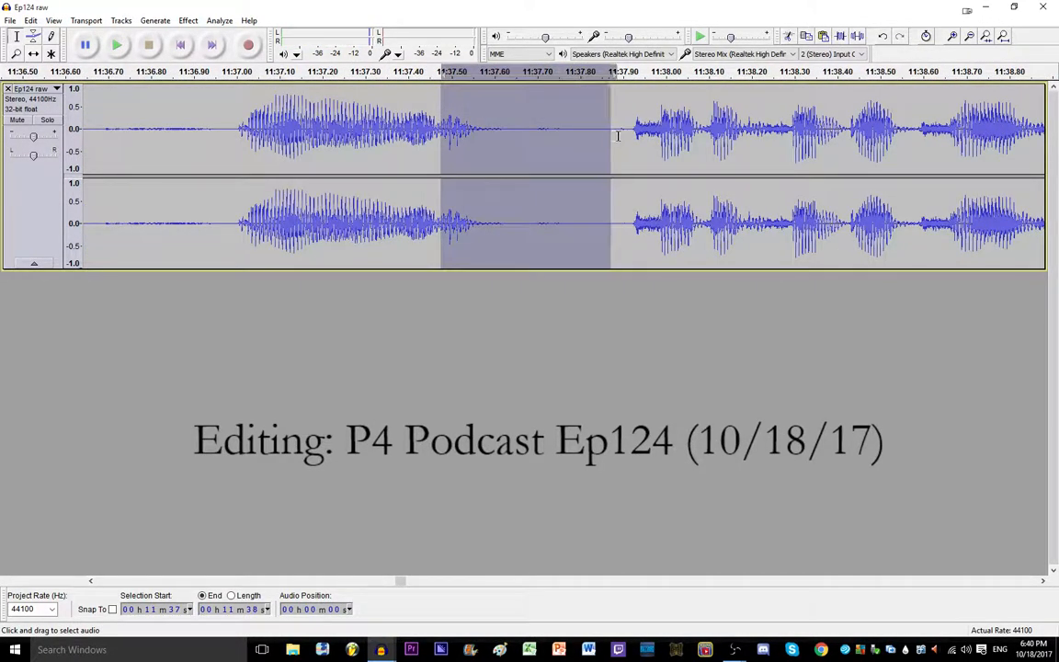
# Step: Try cutting the span from about 11:37.48 to 11:37.87, play the join, and undo the cut
pyautogui.press('Delete')
pyautogui.click(214, 135)
pyautogui.press('space')
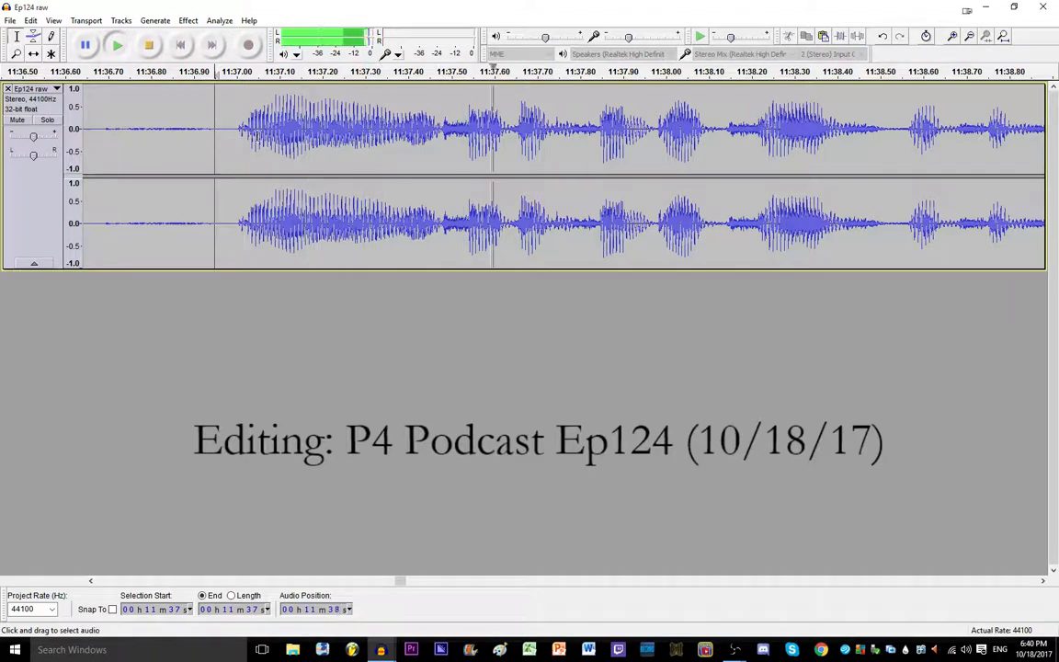
pyautogui.scroll(-2, 257, 136)
pyautogui.press('space')
pyautogui.hotkey('ctrl', 'z')
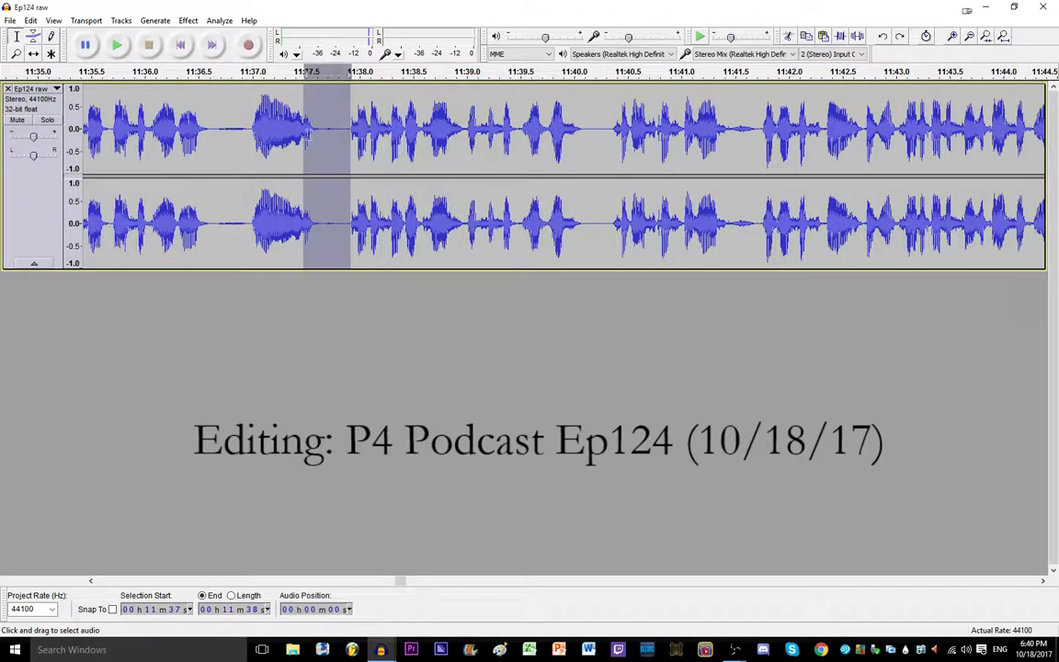
# Step: Delete the pause of about 0.4 s after the drawn-out word at 11:37 and play the join
pyautogui.press('Delete')
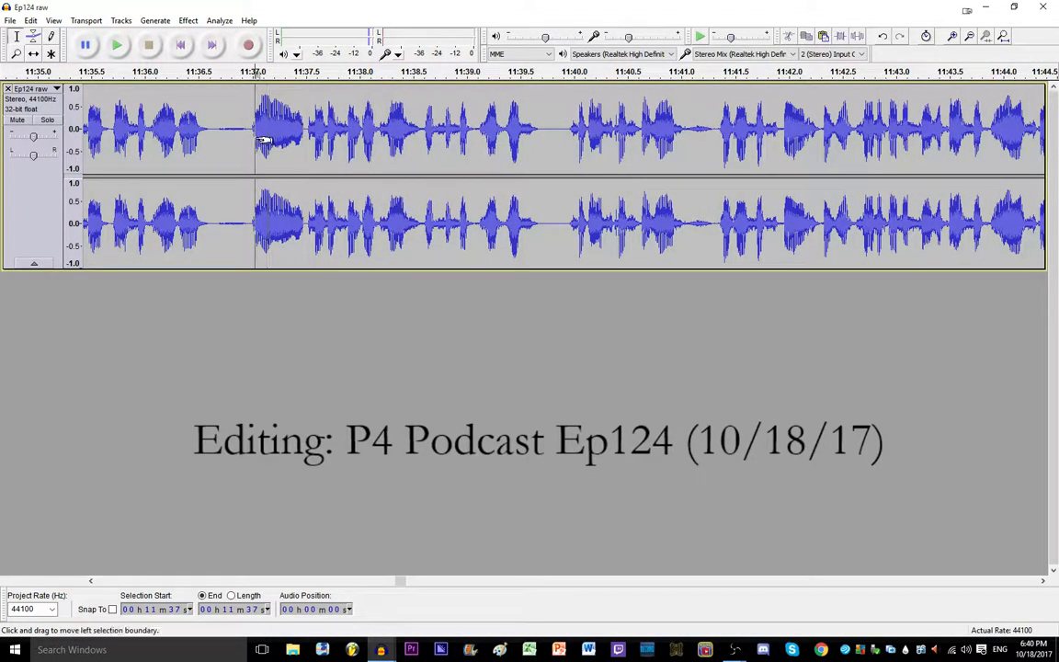
pyautogui.press('space')
pyautogui.scroll(-1, 265, 140)
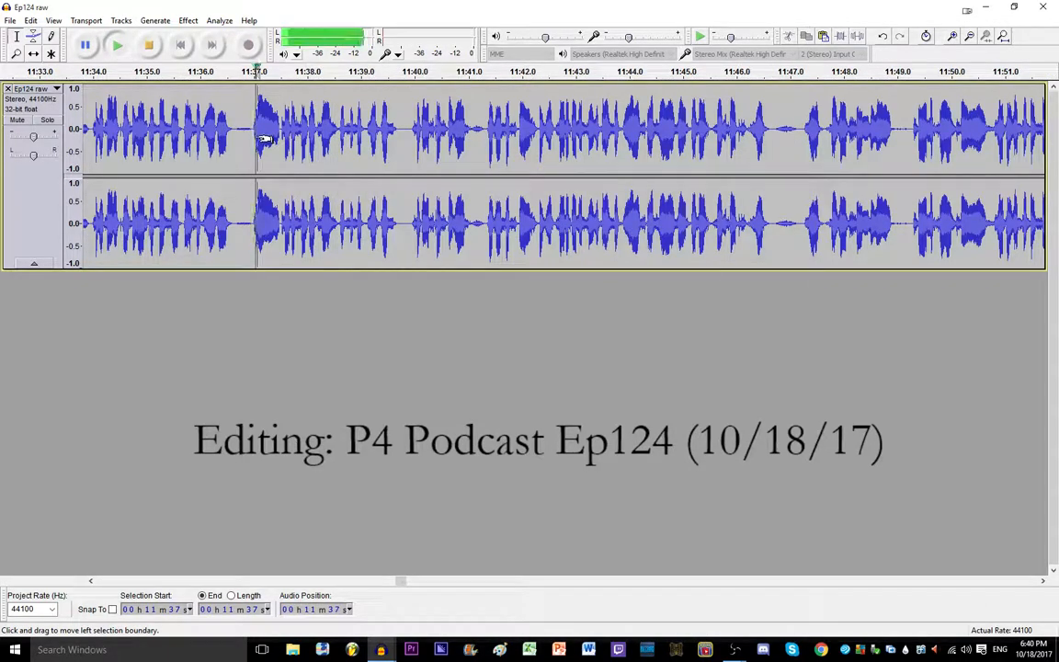
pyautogui.scroll(2, 265, 138)
pyautogui.press('space')
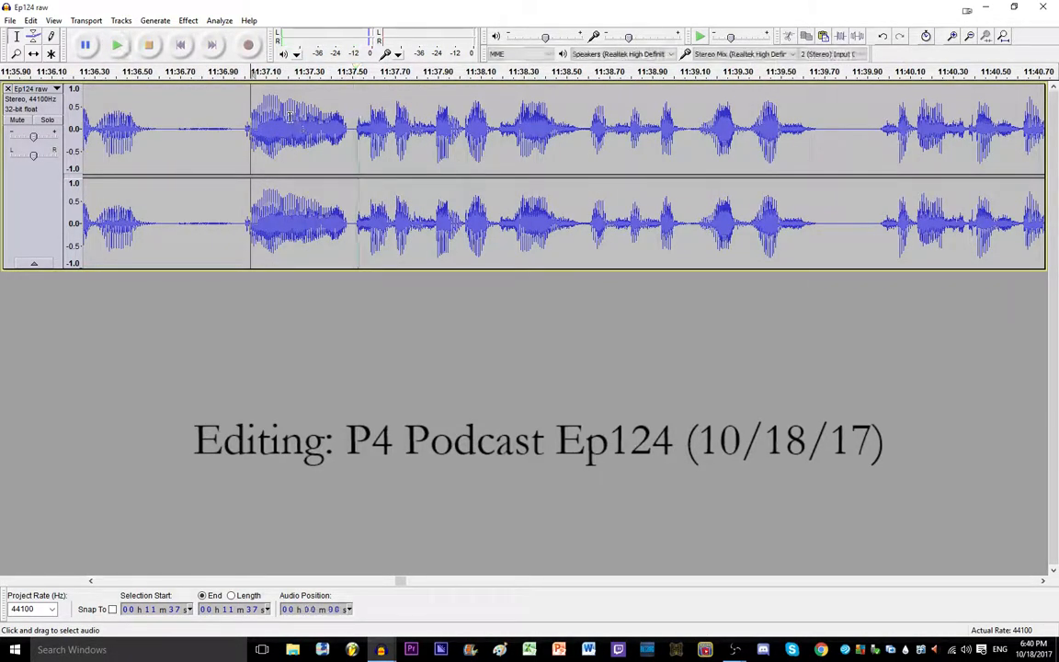
# Step: Try shortening the drawn-out word at 11:37 by cutting from about 11:37.18 to 11:37.38, play the result, and undo the cut
pyautogui.moveTo(283, 120); pyautogui.dragTo(328, 117)
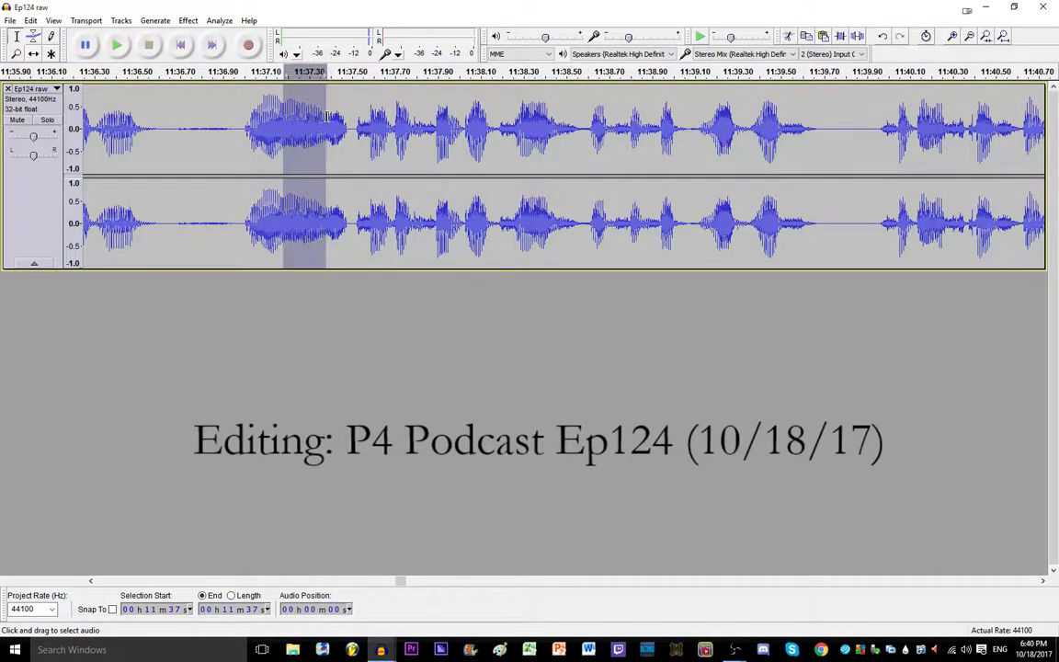
pyautogui.press('space')
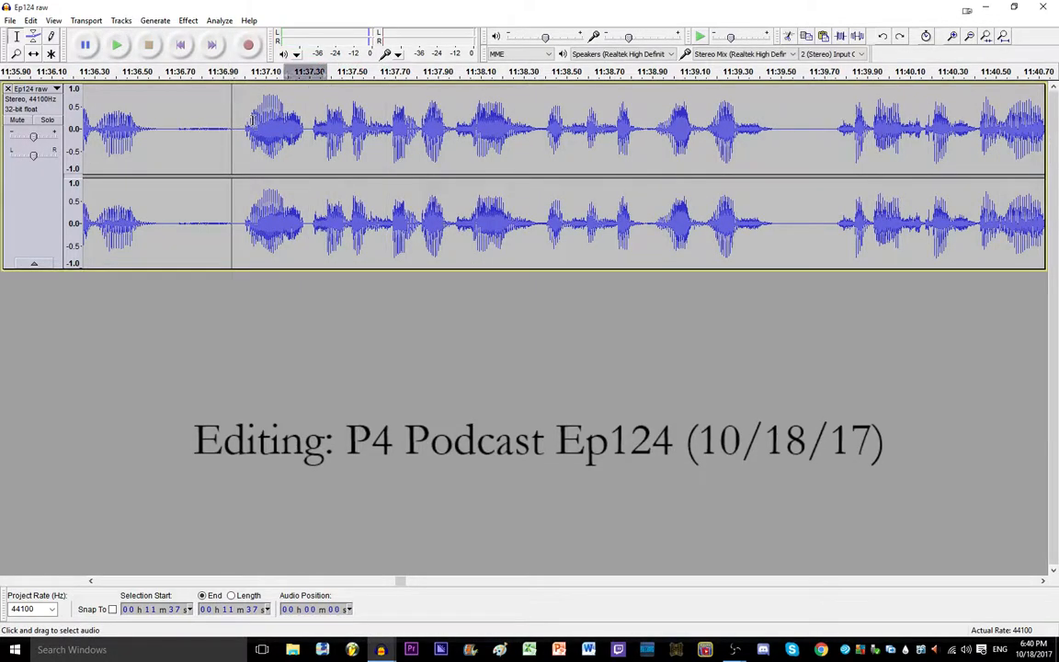
pyautogui.scroll(1, 258, 121)
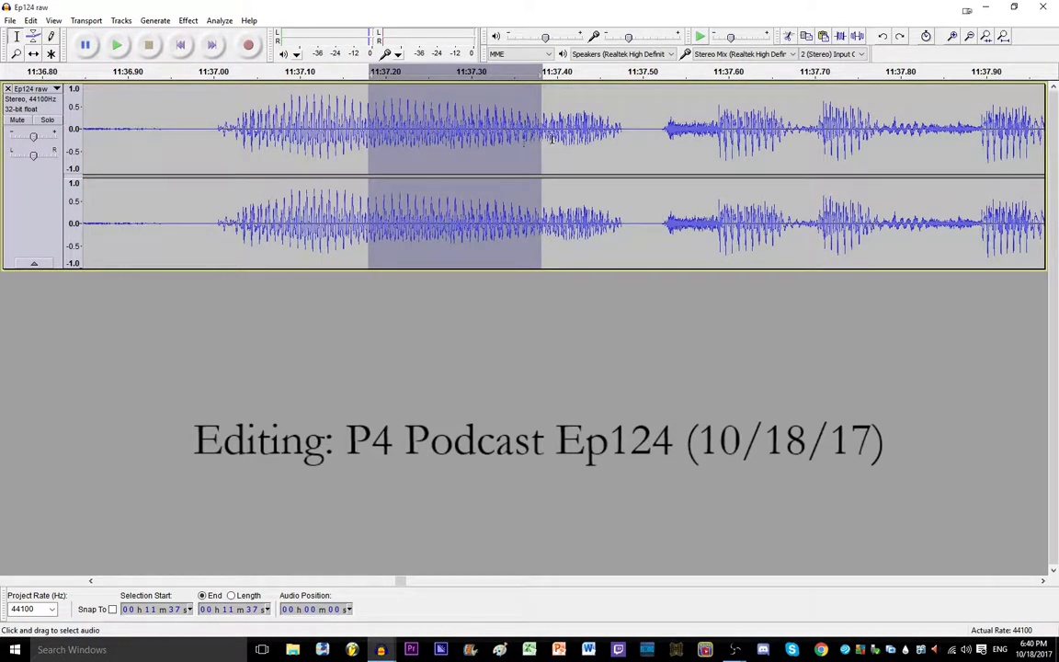
pyautogui.moveTo(531, 141); pyautogui.dragTo(524, 143)
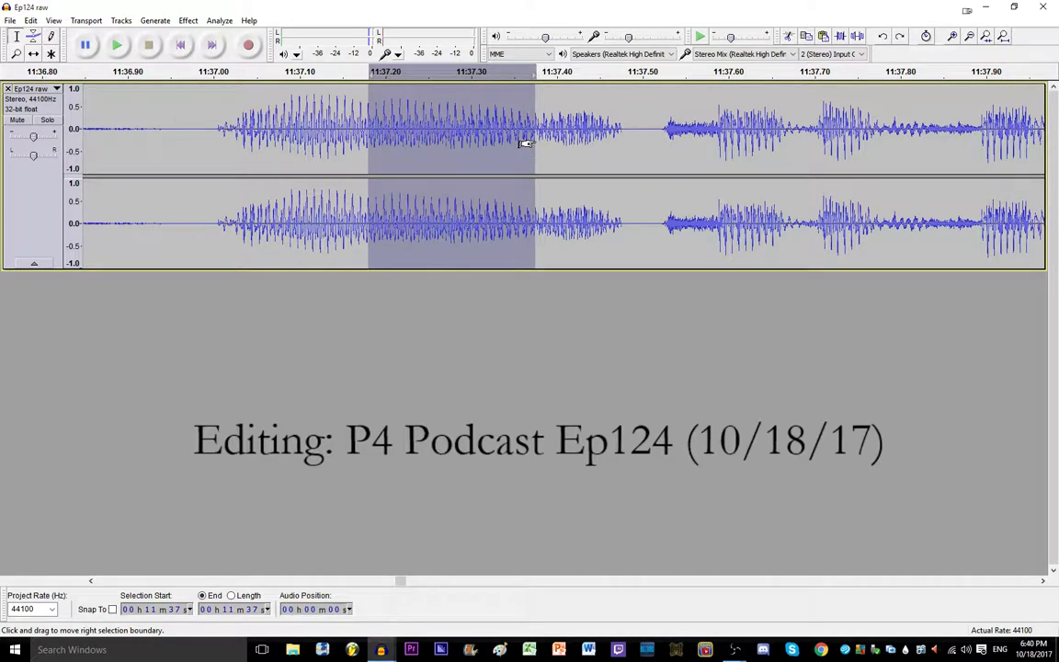
pyautogui.scroll(-3, 366, 131)
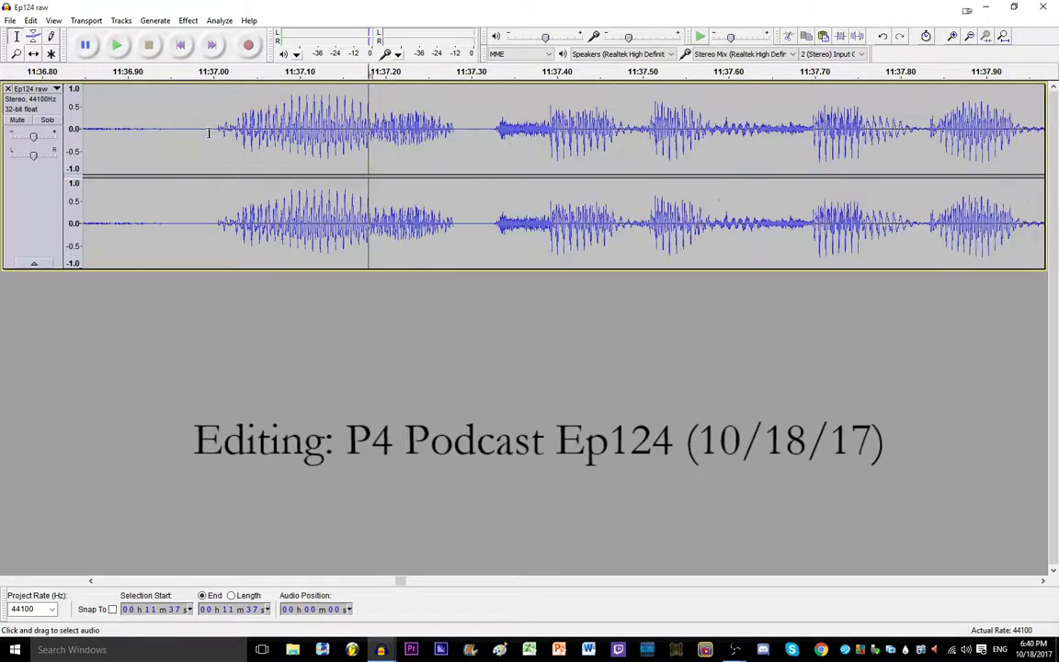
pyautogui.press('space')
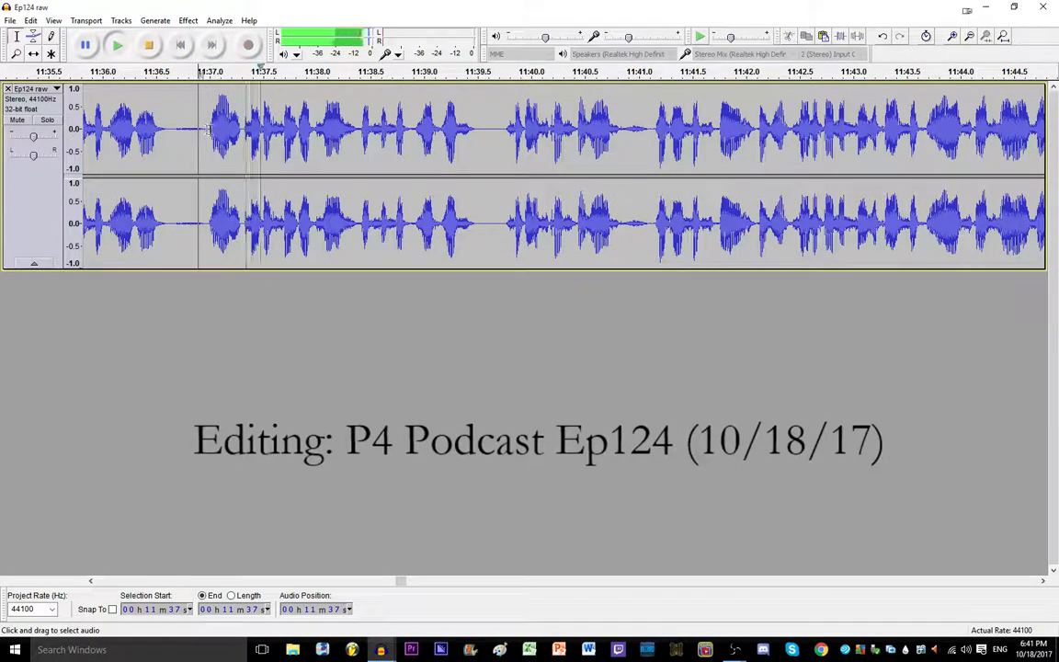
pyautogui.press('space')
pyautogui.hotkey('ctrl', 'z')
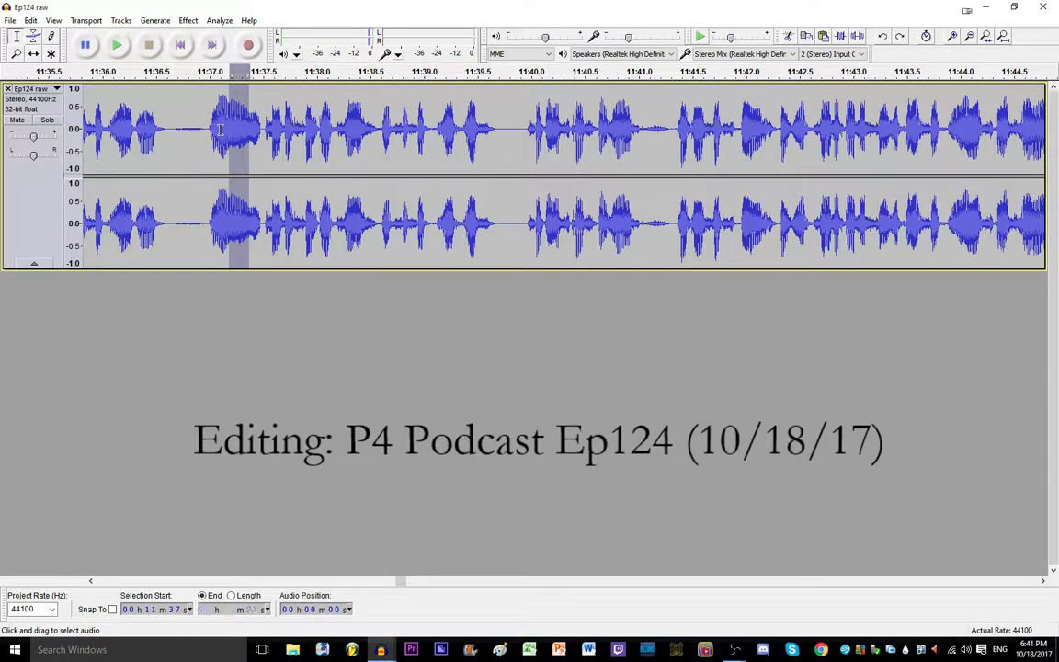
# Step: Cut about 0.2 s from the middle of the drawn-out word at 11:37 and play from just before the join
pyautogui.scroll(2, 221, 129)
pyautogui.scroll(-2, 221, 128)
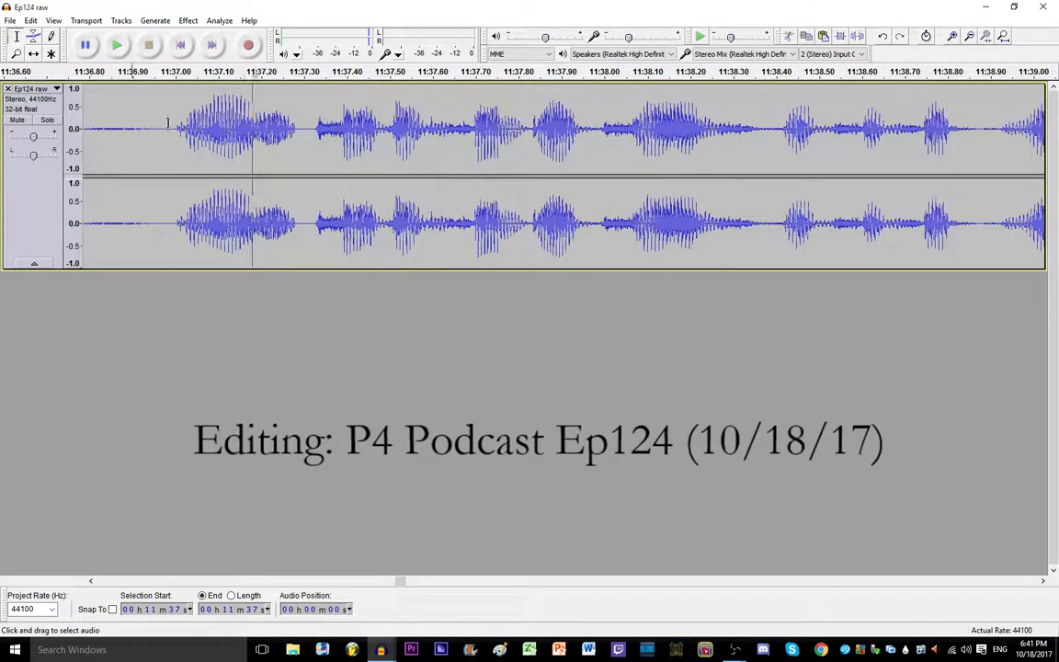
pyautogui.click(187, 128)
pyautogui.press('space')
pyautogui.scroll(-1, 193, 128)
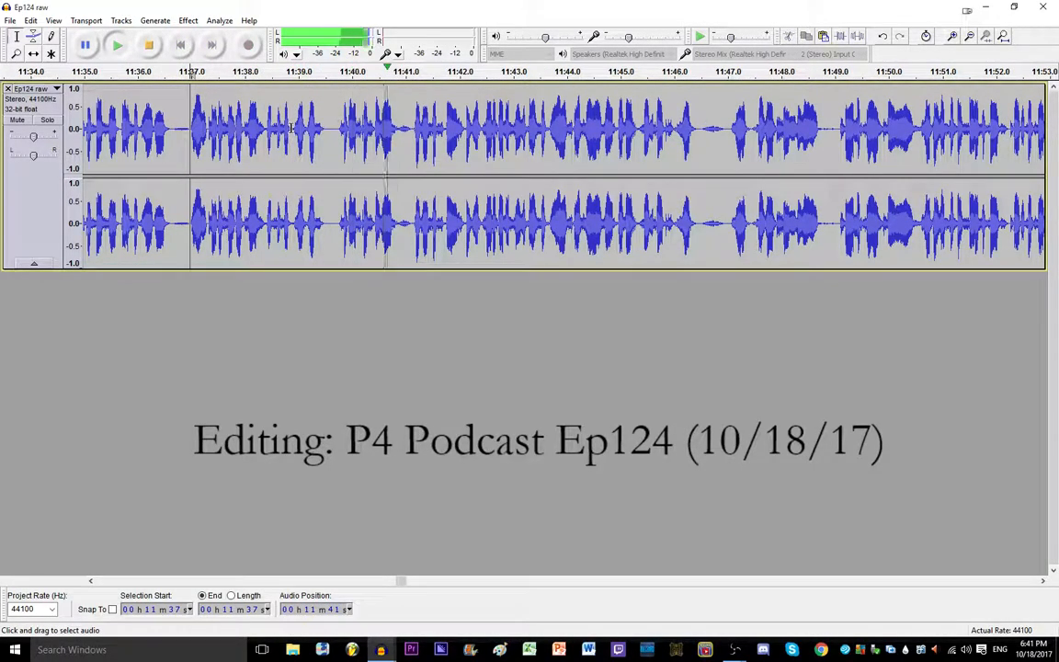
pyautogui.press('space')
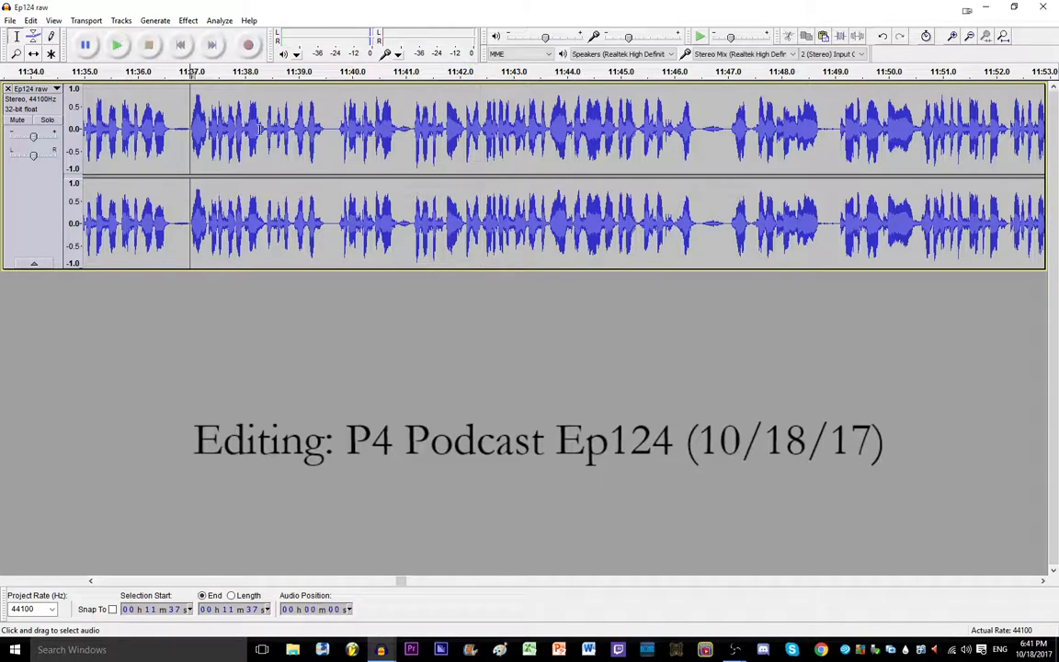
# Step: Locate the unwanted phrase by ear, delete it from about 11:38.4 to 11:41.2, and play from 11:37.3
pyautogui.click(258, 129)
pyautogui.press('space')
pyautogui.click(264, 127)
pyautogui.press('space')
pyautogui.moveTo(266, 125); pyautogui.dragTo(423, 114)
pyautogui.press('Delete')
pyautogui.click(212, 129)
pyautogui.press('space')
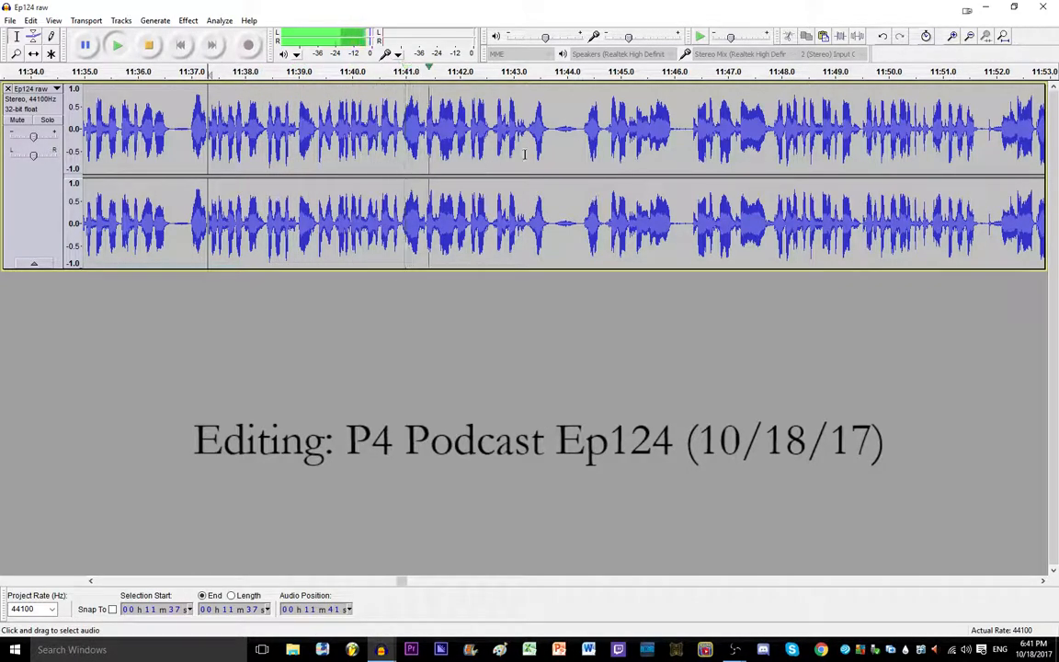
# Step: Delete the breath between about 11:43.7 and 11:44.2 and play from 11:42
pyautogui.moveTo(553, 125); pyautogui.dragTo(579, 124)
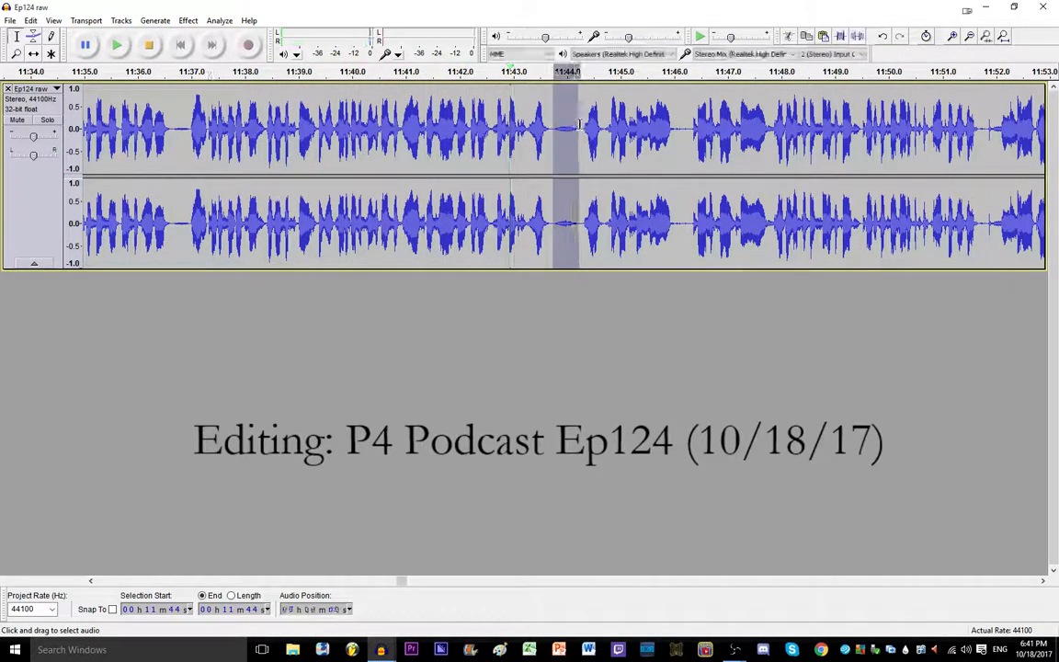
pyautogui.press('Delete')
pyautogui.click(456, 136)
pyautogui.press('space')
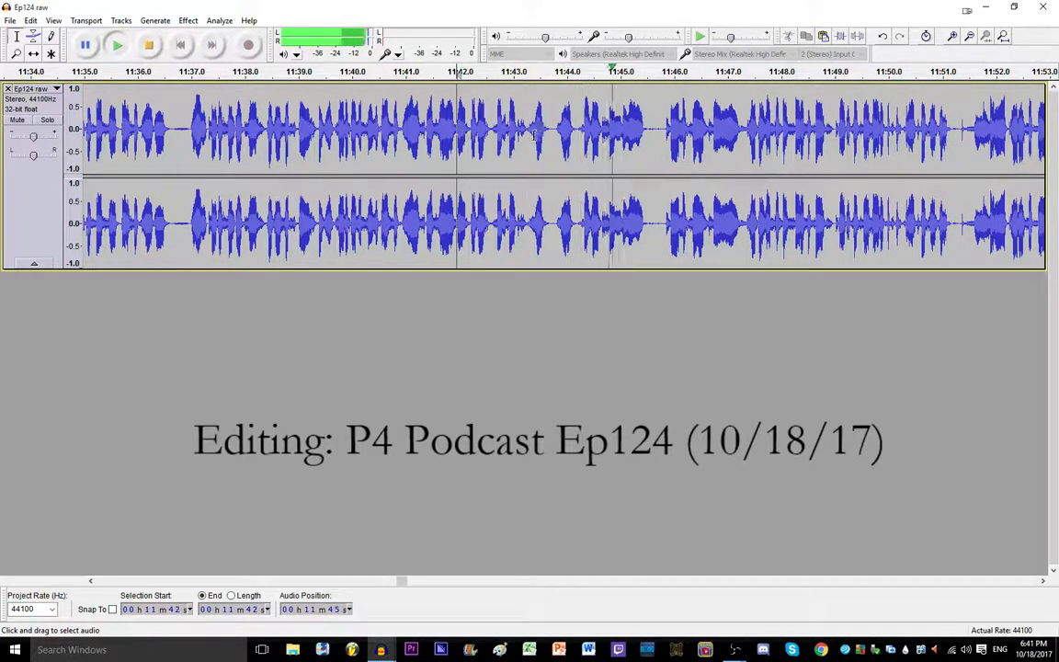
# Step: Delete the single word between about 11:43.25 and 11:43.75 and play across the cut
pyautogui.press('space')
pyautogui.moveTo(472, 135); pyautogui.dragTo(505, 135)
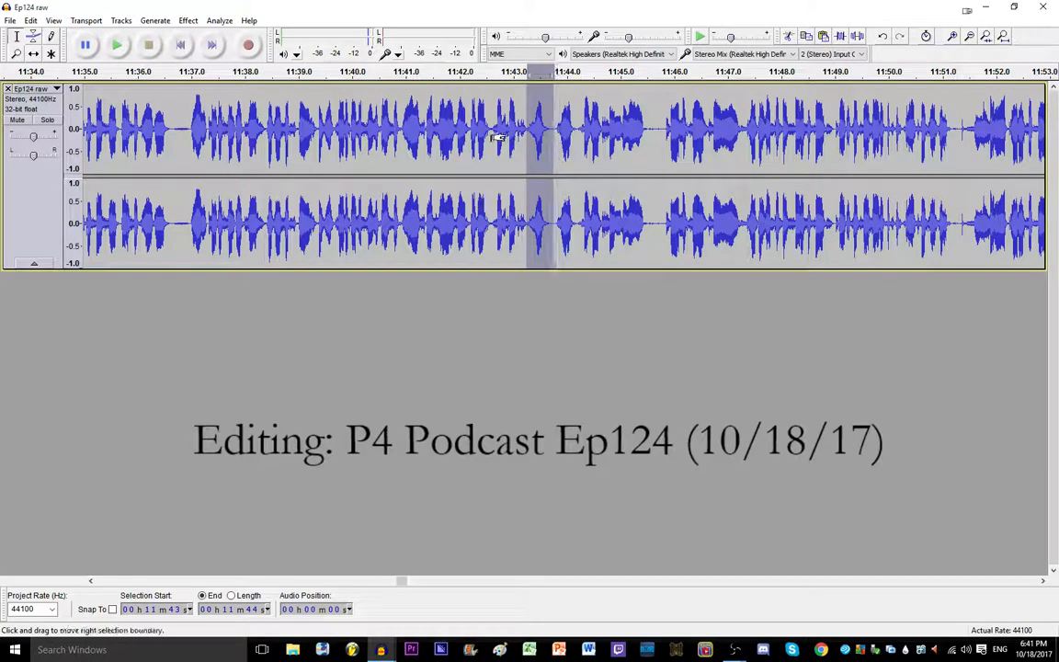
pyautogui.press('Delete')
pyautogui.press('space')
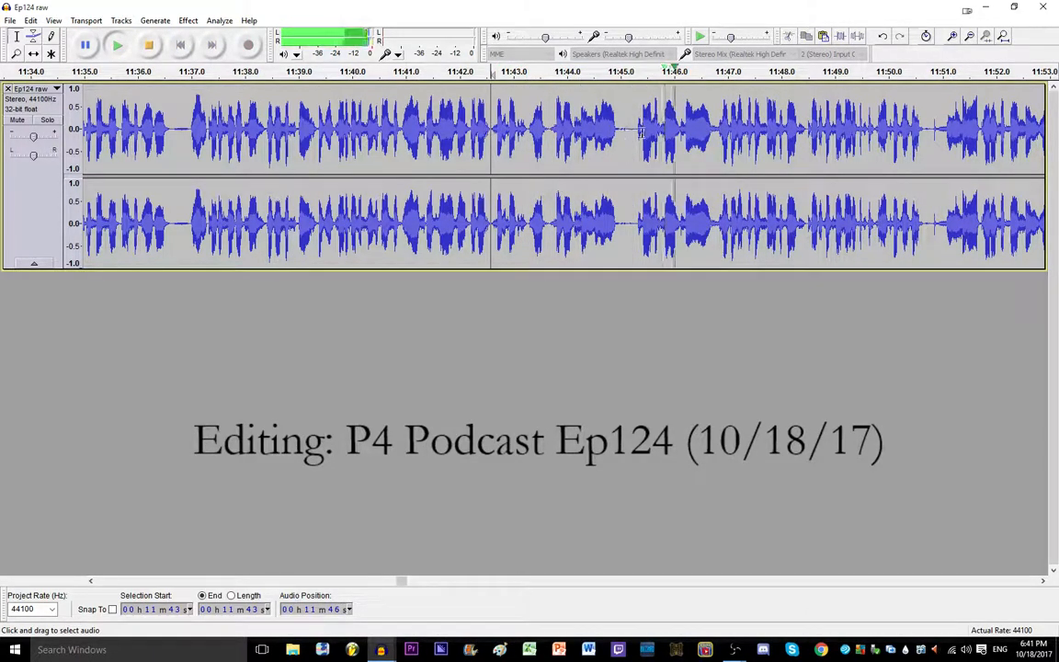
# Step: Delete the pause of about 0.3 s just after 11:45 and play across the cut
pyautogui.press('space')
pyautogui.moveTo(618, 131); pyautogui.dragTo(633, 132)
pyautogui.press('Delete')
pyautogui.press('space')
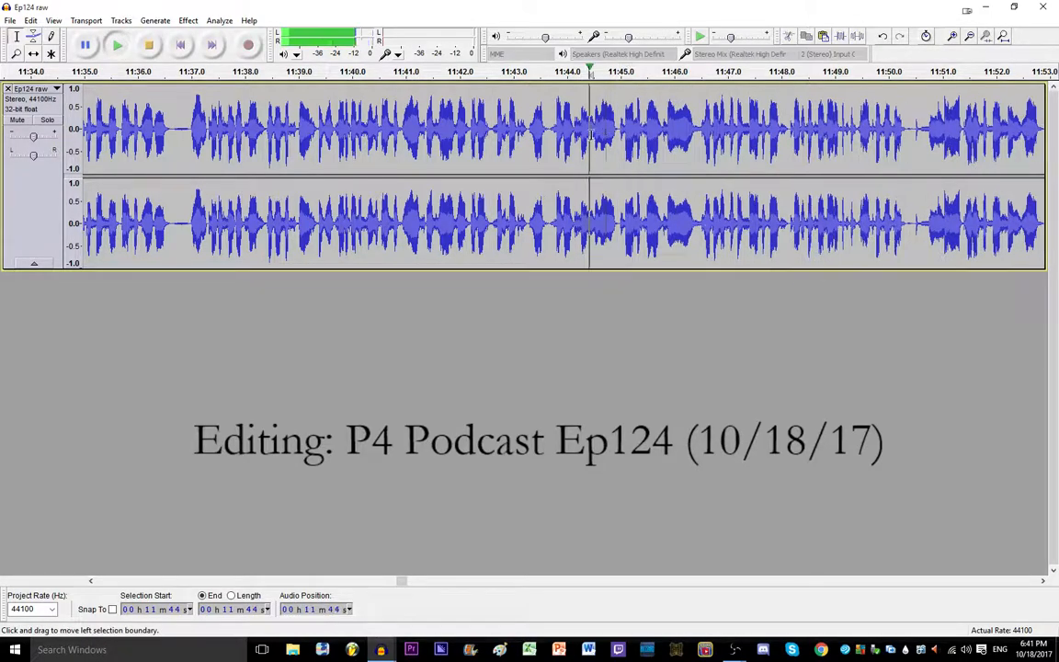
# Step: Continue listening to the following section and delete the short noise between about 11:50.4 and 11:50.6
pyautogui.click(1043, 581)
pyautogui.click(1044, 581)
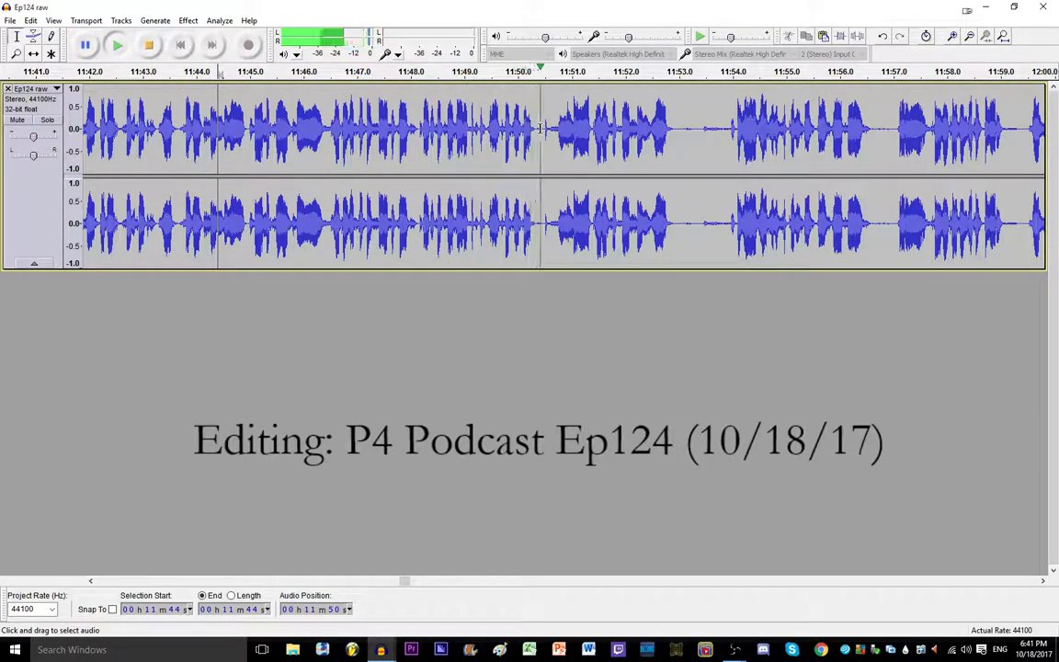
pyautogui.moveTo(540, 129); pyautogui.dragTo(550, 127)
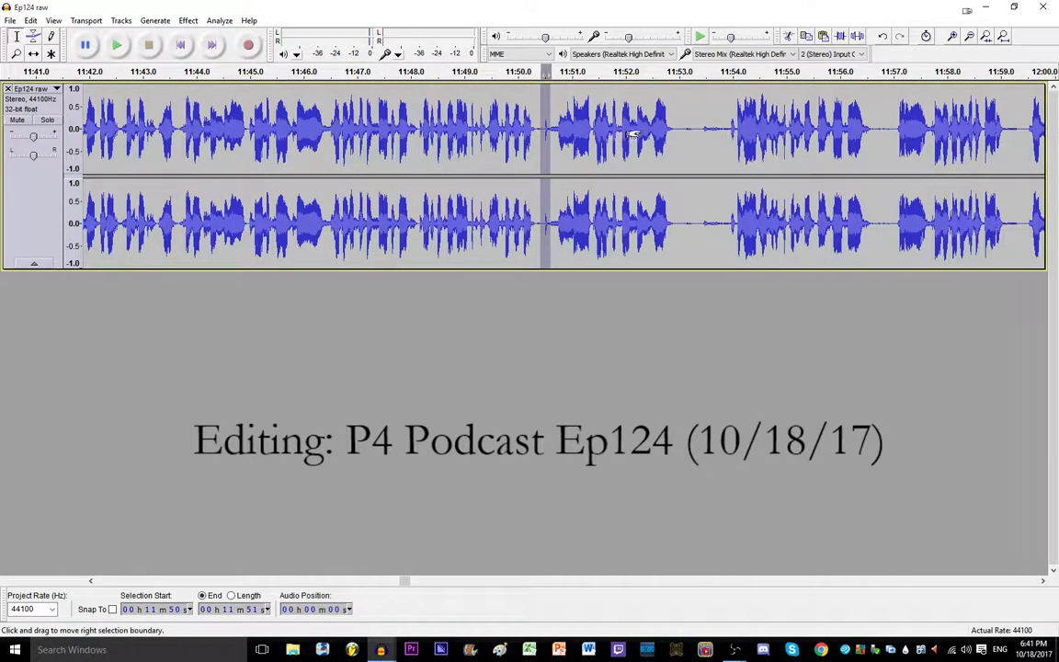
pyautogui.press('Delete')
# Step: Delete the pauses at about 11:52.8 to 11:53.7 and 11:55.45 to 11:55.8, and play from before them
pyautogui.moveTo(669, 124); pyautogui.dragTo(715, 120)
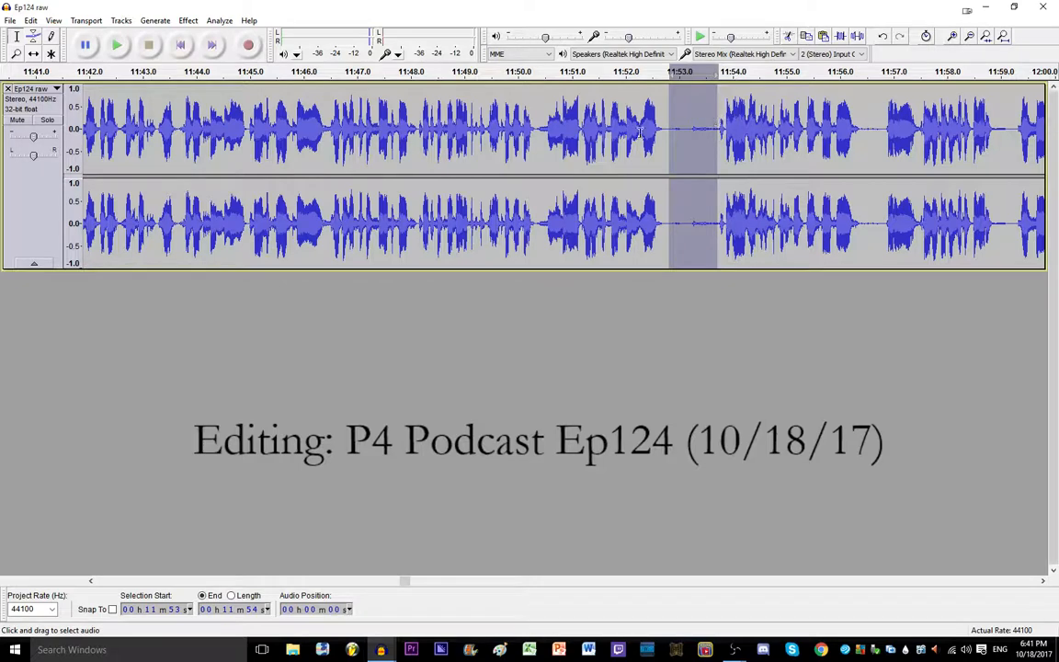
pyautogui.press('Delete')
pyautogui.moveTo(810, 133); pyautogui.dragTo(836, 130)
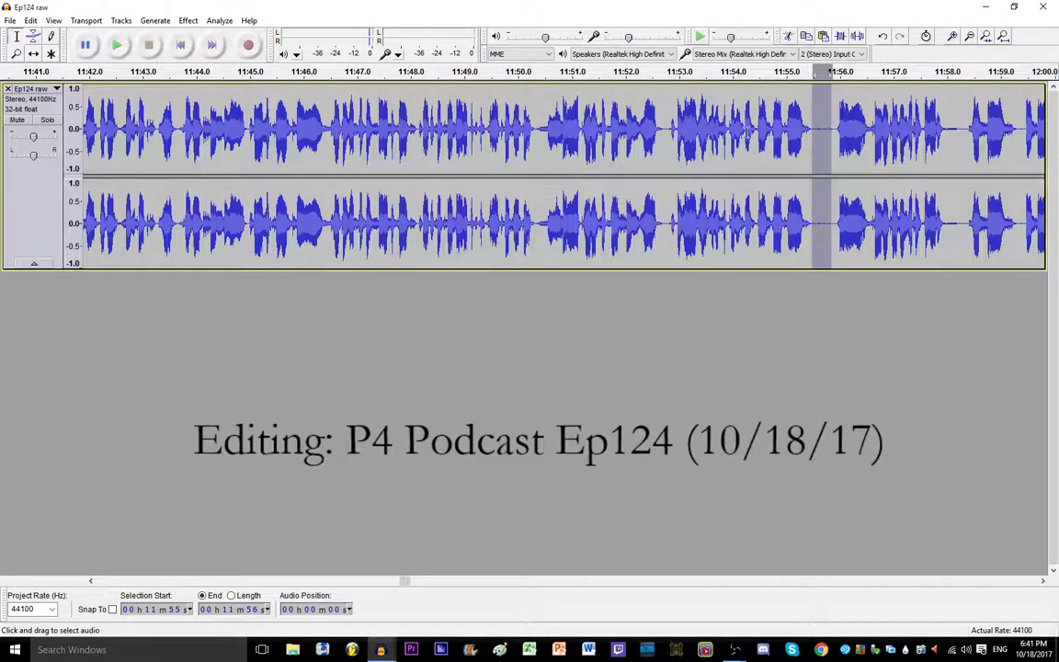
pyautogui.press('Delete')
pyautogui.click(508, 144)
pyautogui.press('space')
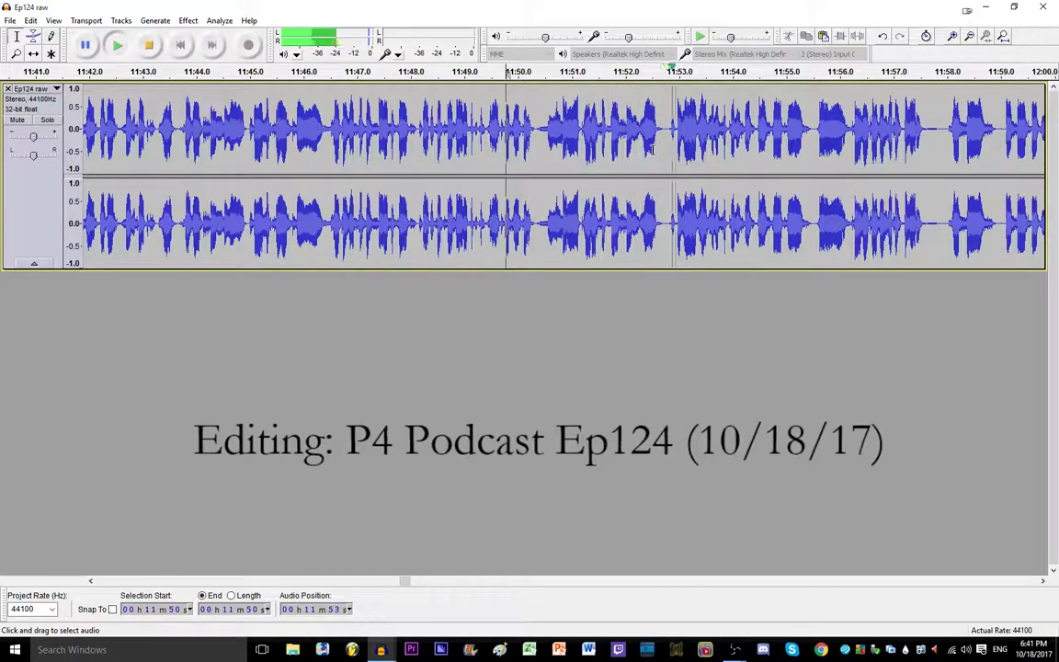
# Step: Preview and delete the short stray sound at about 11:52.7 to 11:52.9, and play from 11:52
pyautogui.press('space')
pyautogui.moveTo(665, 131); pyautogui.dragTo(674, 131)
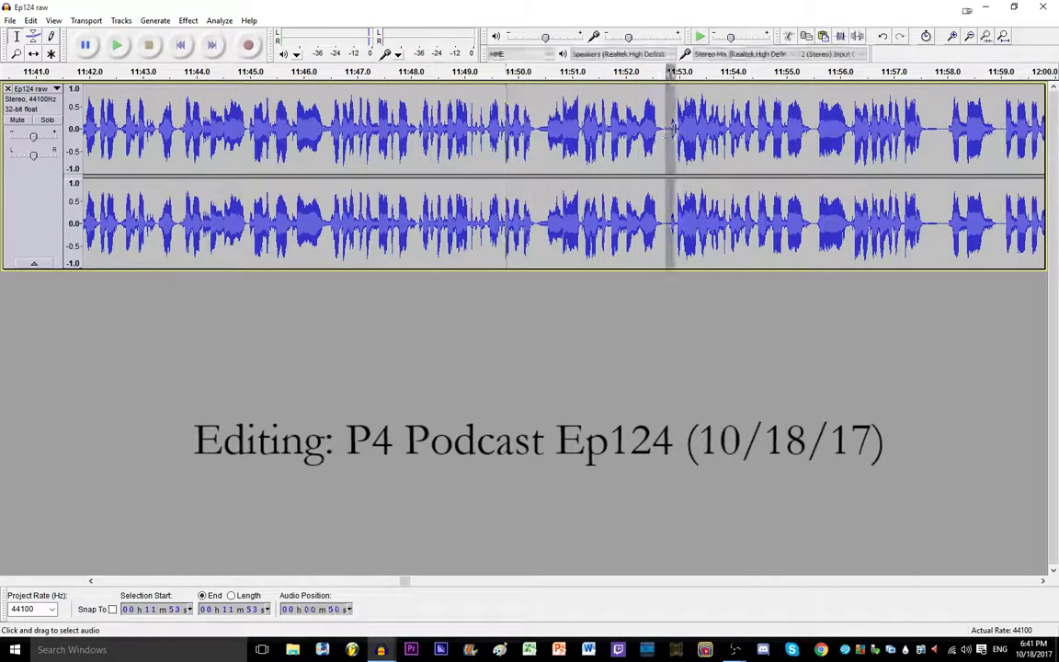
pyautogui.press('space')
pyautogui.press('space')
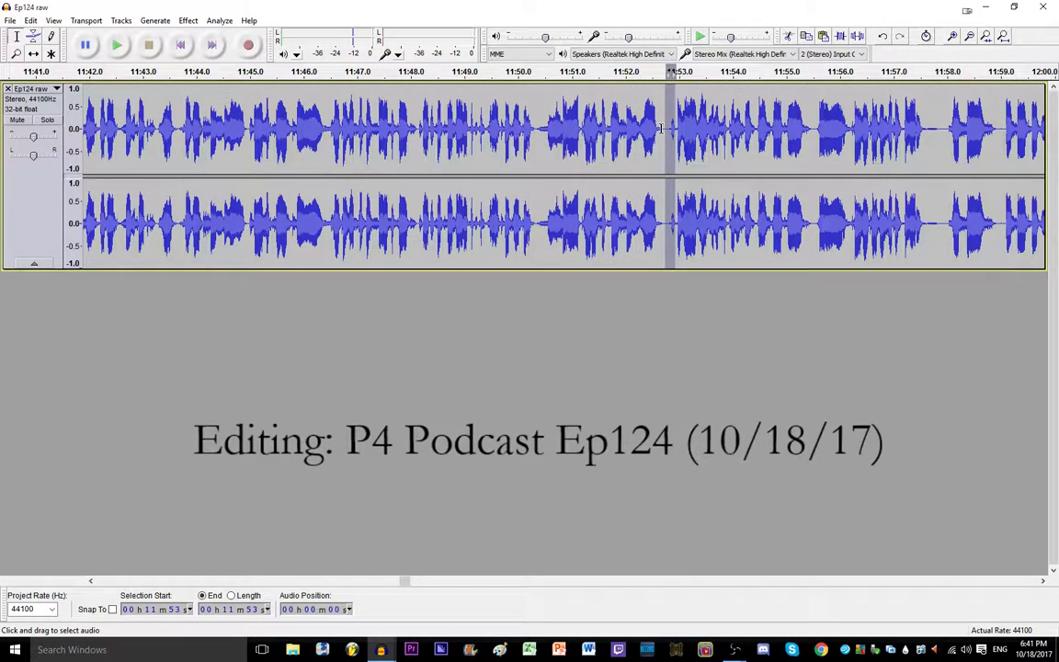
pyautogui.press('Delete')
pyautogui.click(626, 132)
pyautogui.press('space')
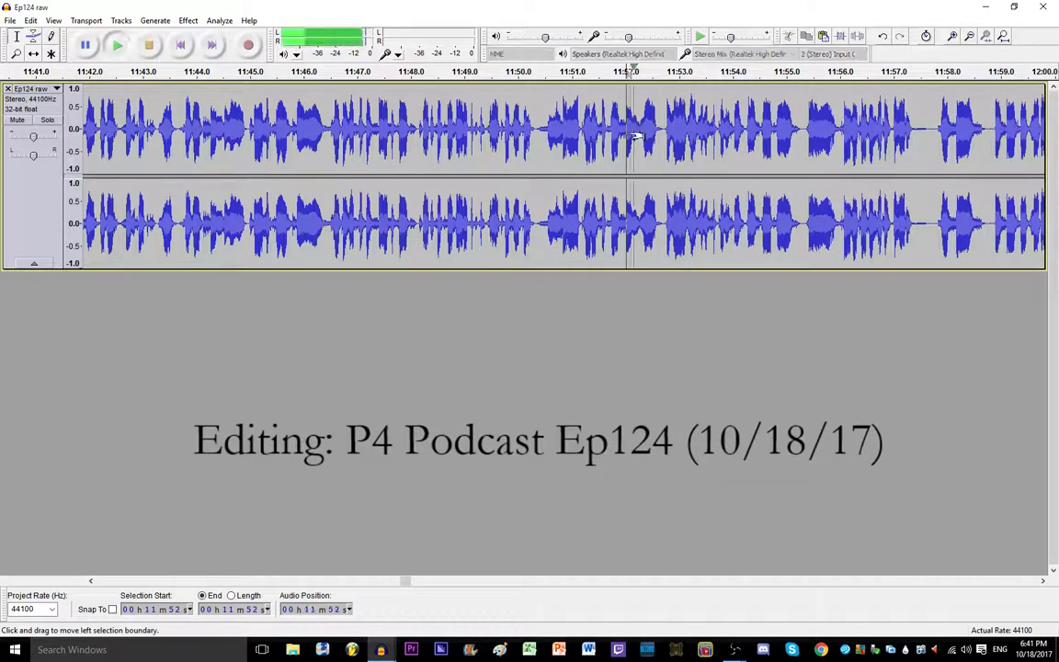
# Step: Delete the filler word between about 11:55.3 and 11:55.9 and play across the cut
pyautogui.click(1042, 581)
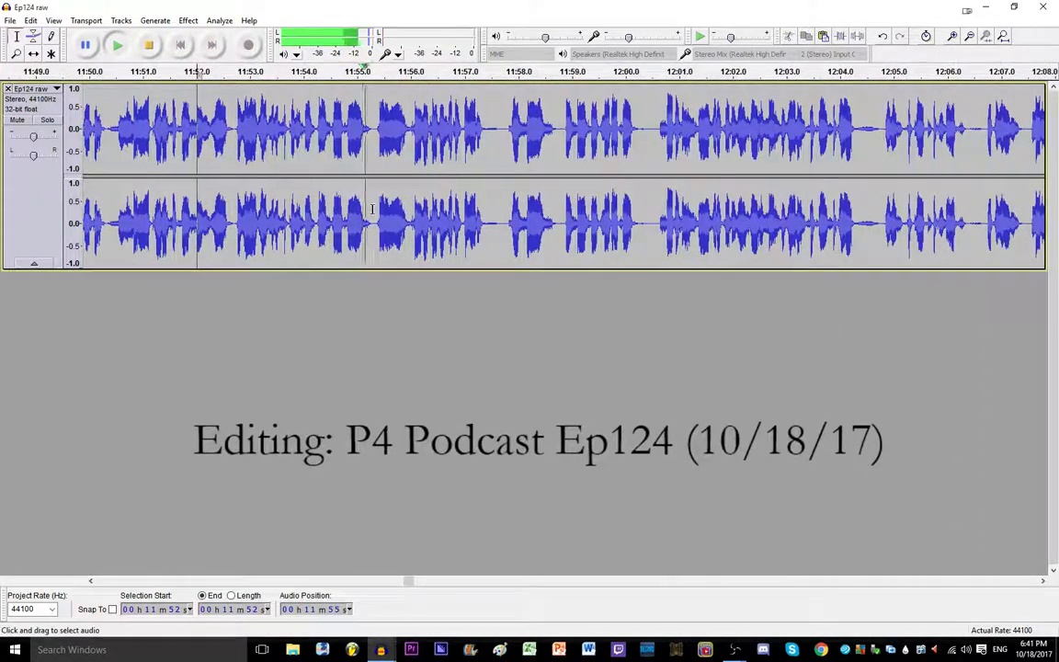
pyautogui.press('space')
pyautogui.moveTo(372, 131); pyautogui.dragTo(332, 124)
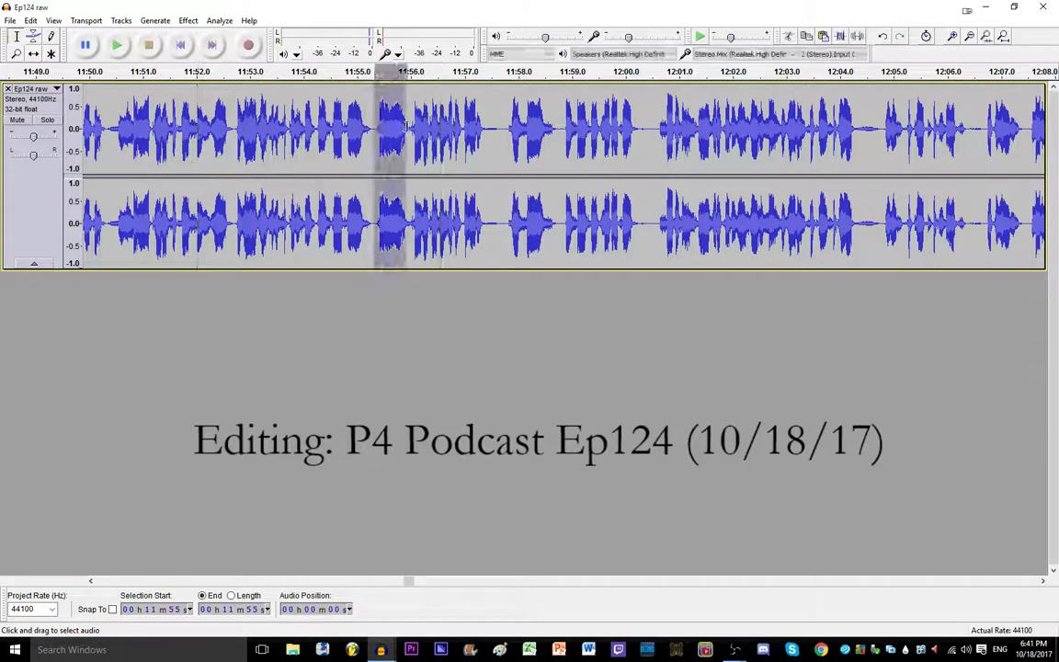
pyautogui.press('Delete')
pyautogui.press('space')
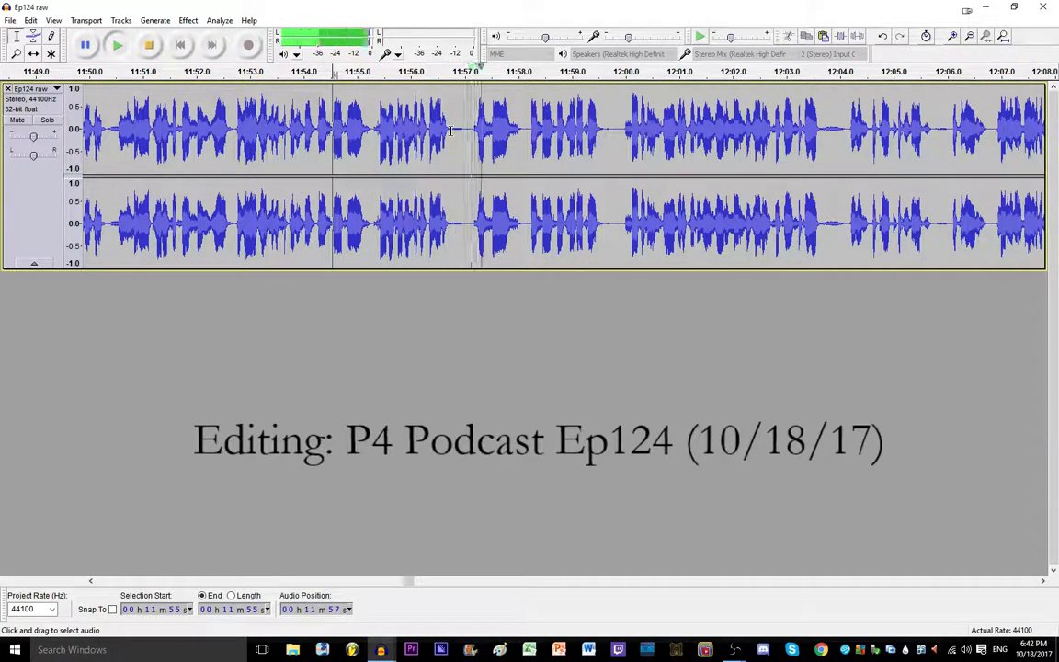
# Step: Trim the pauses at about 11:59.6 to 11:59.85 and 12:03.3 to 12:03.8, and play from 11:58
pyautogui.press('space')
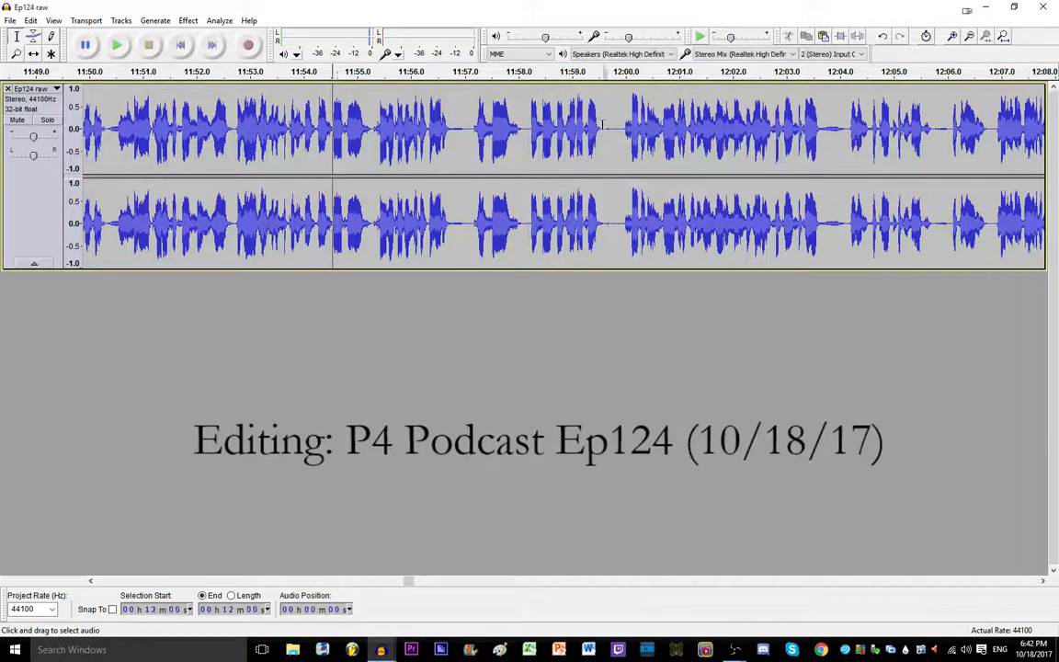
pyautogui.moveTo(617, 121); pyautogui.dragTo(603, 128)
pyautogui.press('Delete')
pyautogui.moveTo(803, 119); pyautogui.dragTo(827, 118)
pyautogui.press('Delete')
pyautogui.click(517, 133)
pyautogui.press('space')
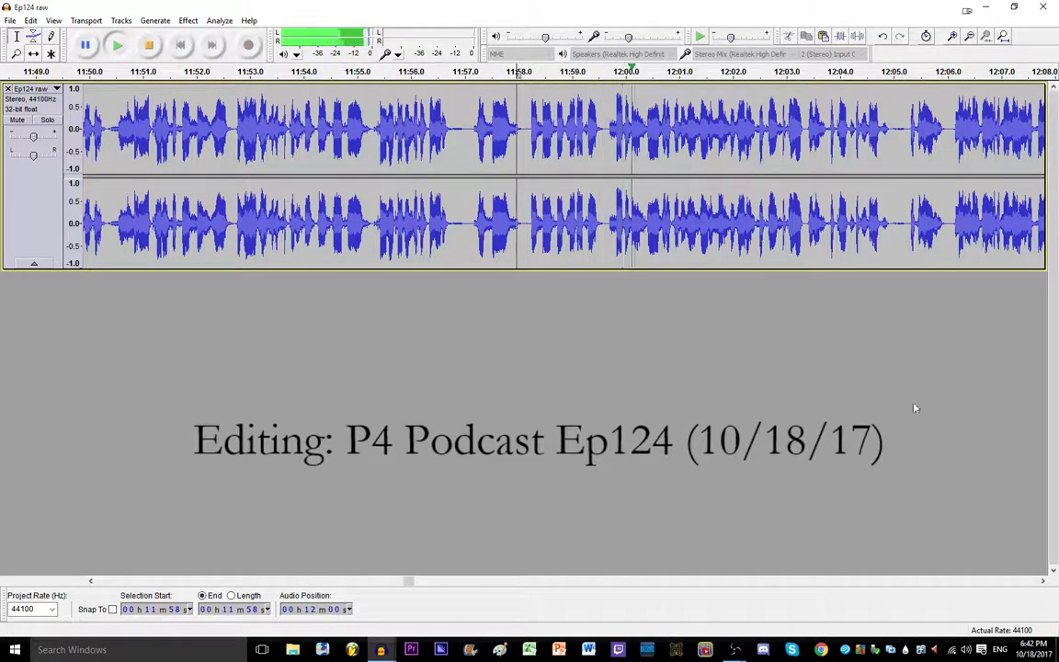
pyautogui.press('space')
pyautogui.scroll(5, 654, 129)
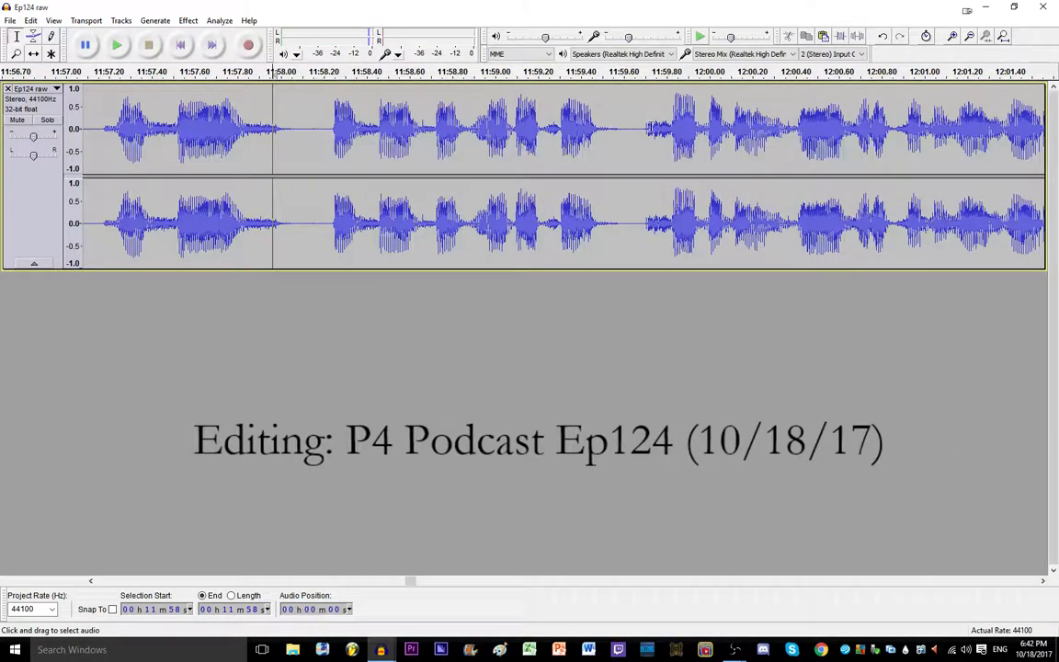
# Step: Trim the remaining silence at about 11:59.66 to 11:59.70 and play from about 11:59
pyautogui.moveTo(641, 130); pyautogui.dragTo(692, 130)
pyautogui.press('Delete')
pyautogui.scroll(-4, 540, 129)
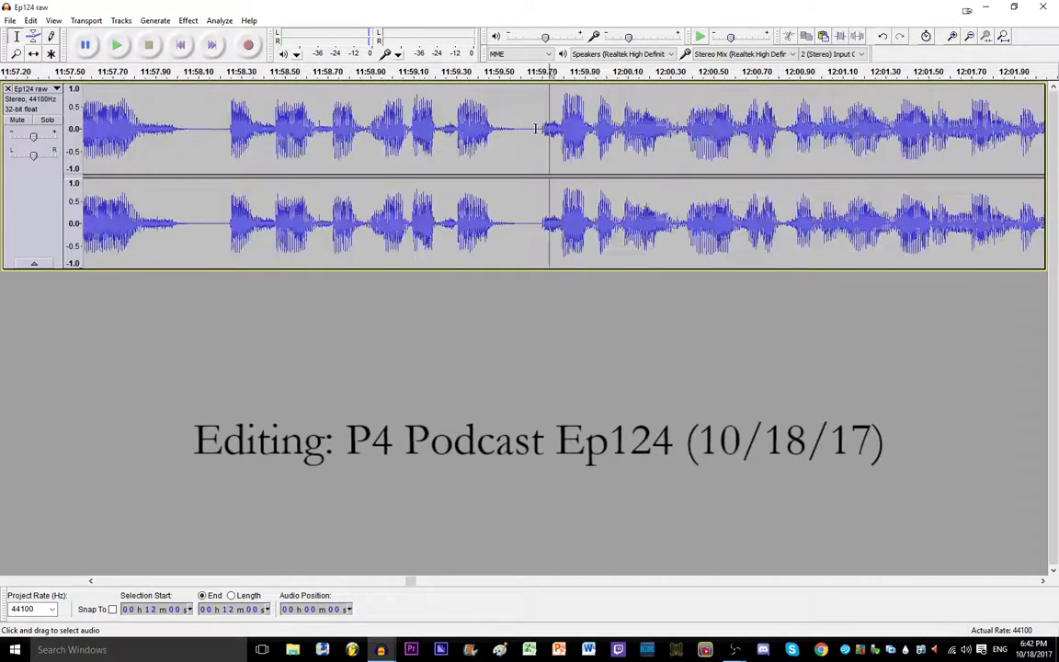
pyautogui.scroll(3, 612, 128)
pyautogui.moveTo(612, 128); pyautogui.dragTo(651, 128)
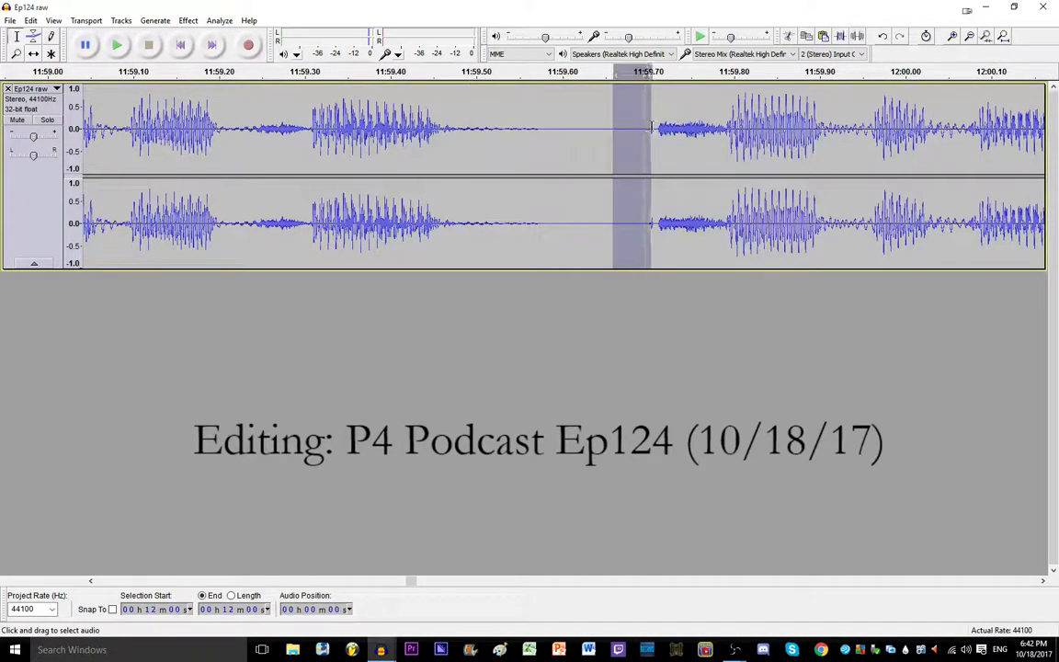
pyautogui.press('Delete')
pyautogui.scroll(-4, 395, 124)
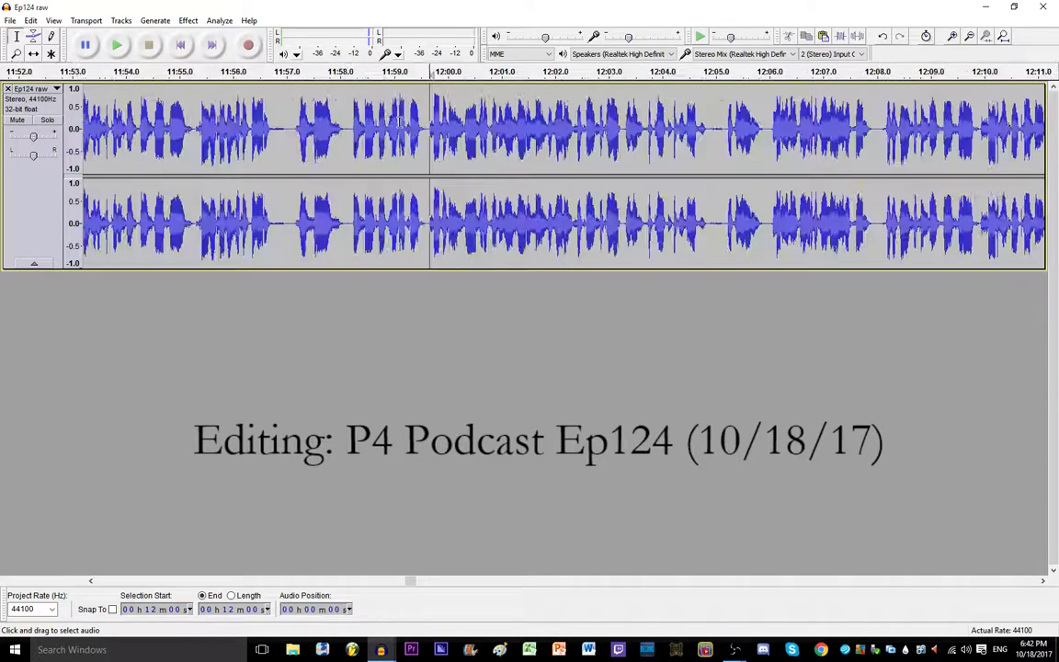
pyautogui.click(390, 70)
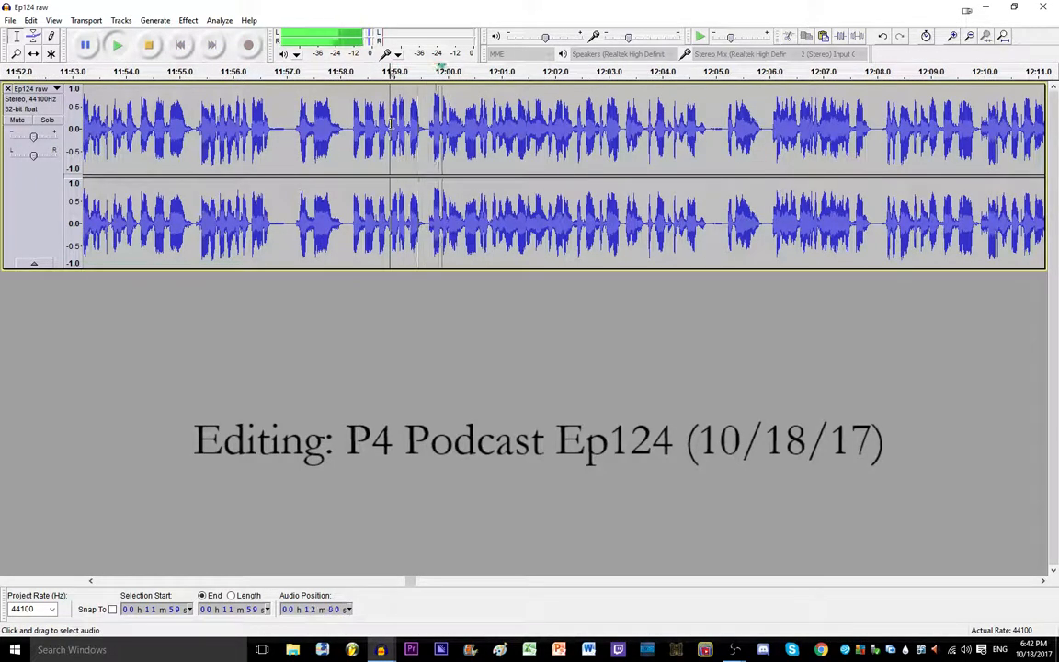
# Step: Delete the short pause at about 12:04.9 to 12:05.1 and play from 12:04
pyautogui.click(1043, 580)
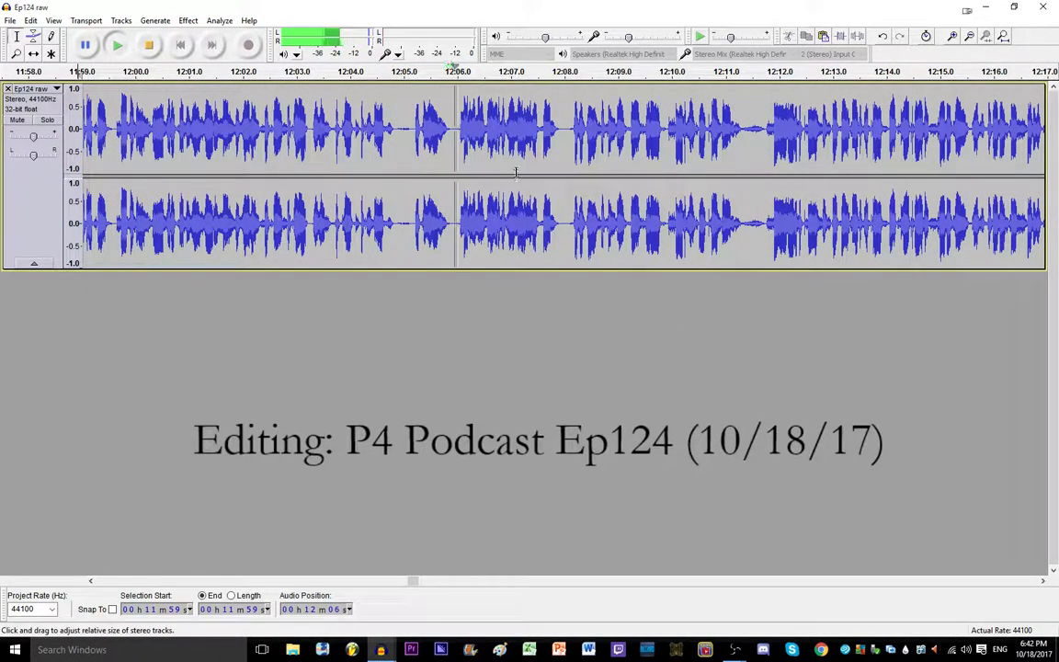
pyautogui.click(399, 130)
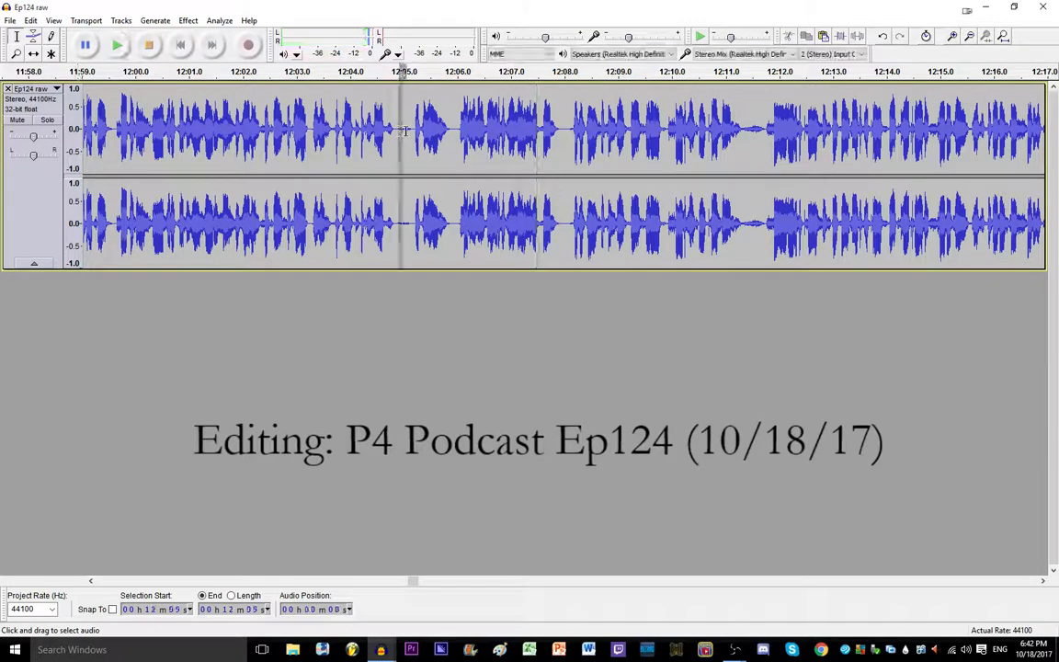
pyautogui.click(347, 137)
pyautogui.press('space')
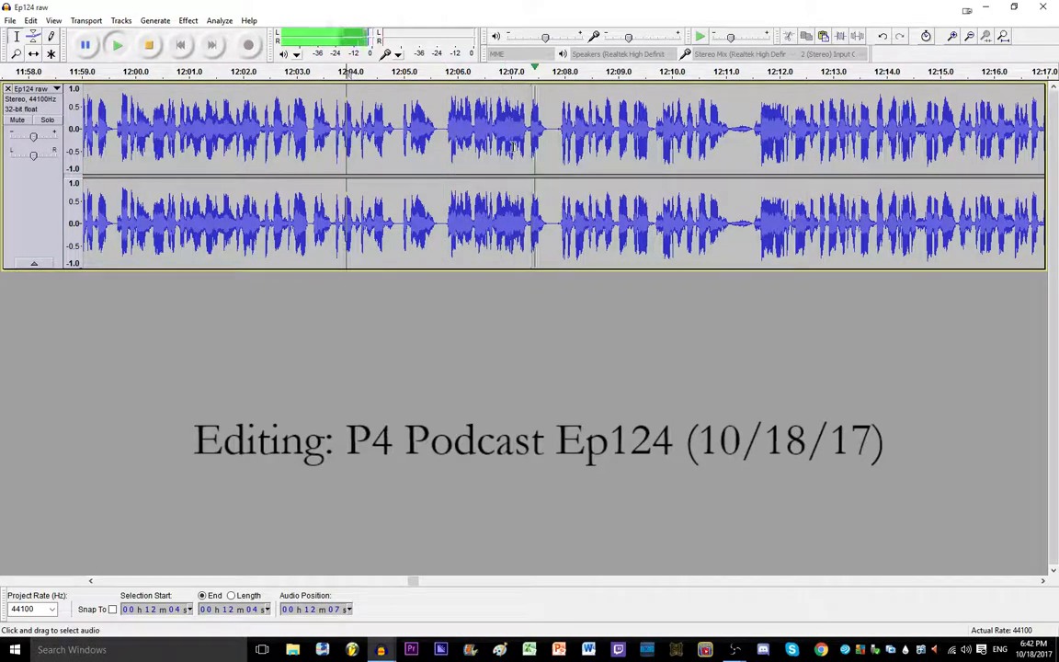
# Step: Delete the pause at about 12:18.6 to 12:19.1 and play from about 12:11.6
pyautogui.click(1042, 581)
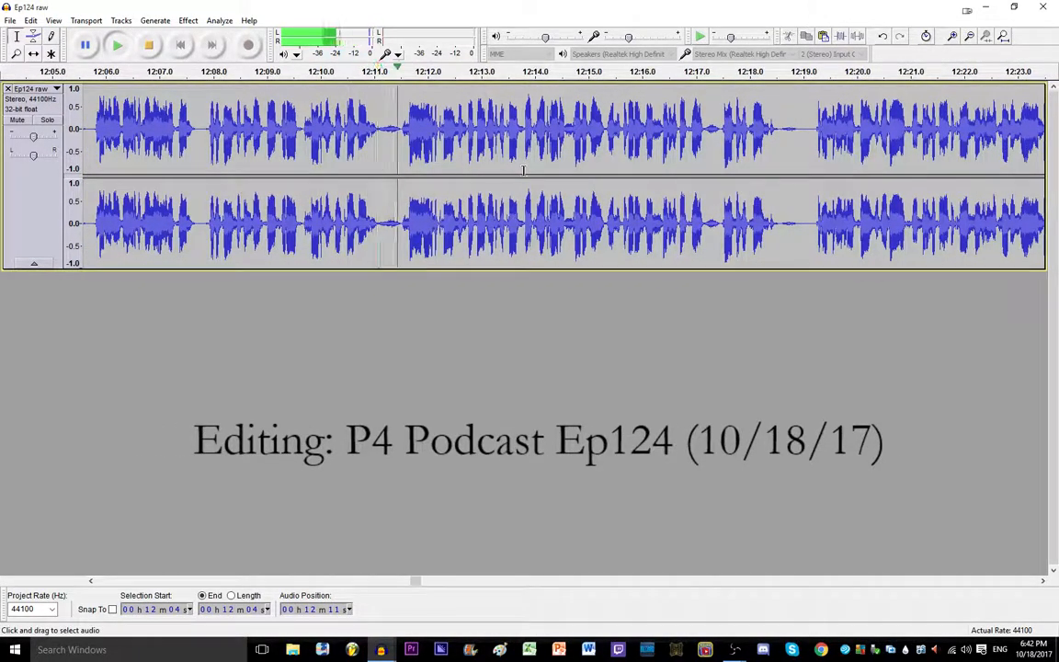
pyautogui.press('space')
pyautogui.moveTo(782, 128); pyautogui.dragTo(810, 127)
pyautogui.press('Delete')
pyautogui.click(404, 136)
pyautogui.press('space')
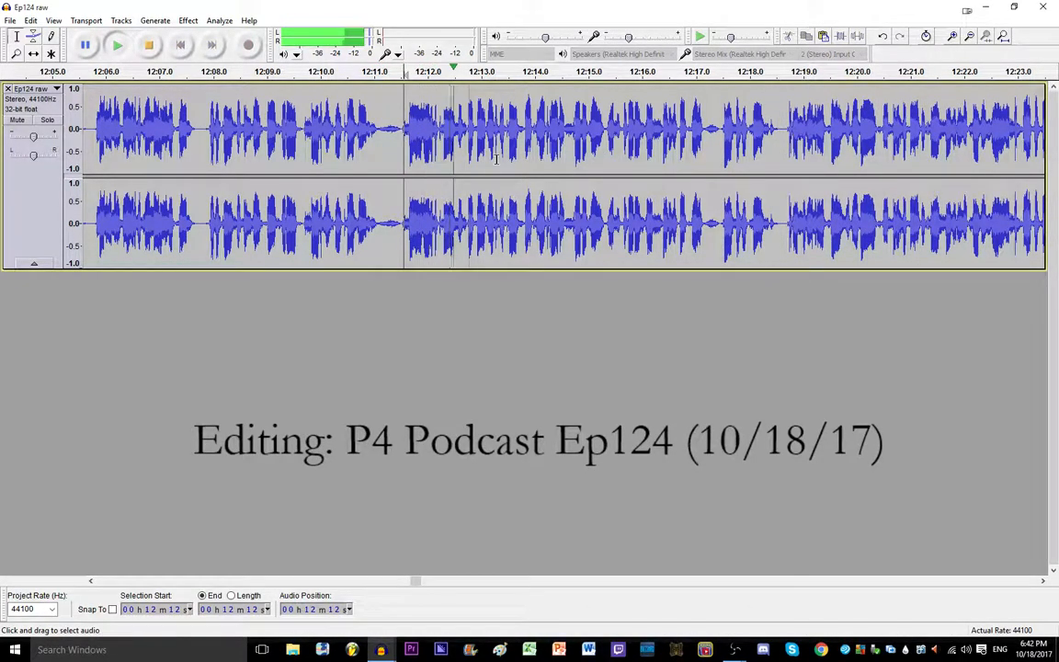
# Step: Preview and delete the short stray sound at about 12:18.6 to 12:18.8, and play from about 12:17.8
pyautogui.click(1042, 581)
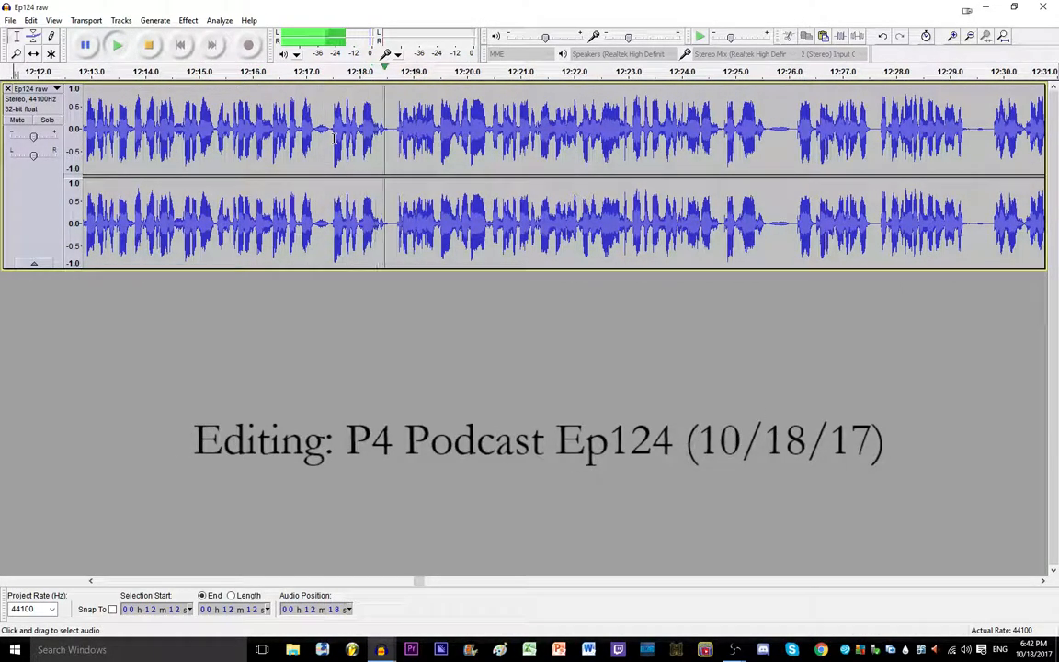
pyautogui.press('space')
pyautogui.keyDown('ctrl'); pyautogui.scroll(2, 397, 122); pyautogui.keyUp('ctrl')
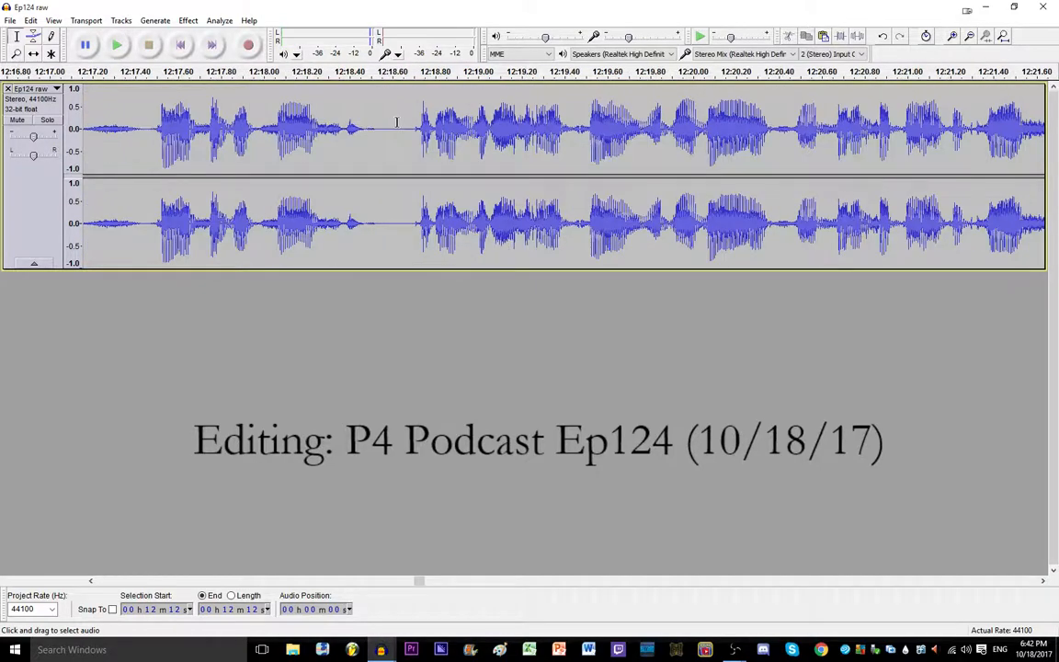
pyautogui.click(397, 123)
pyautogui.press('space')
pyautogui.press('space')
pyautogui.keyDown('shift'); pyautogui.click(433, 124); pyautogui.keyUp('shift')
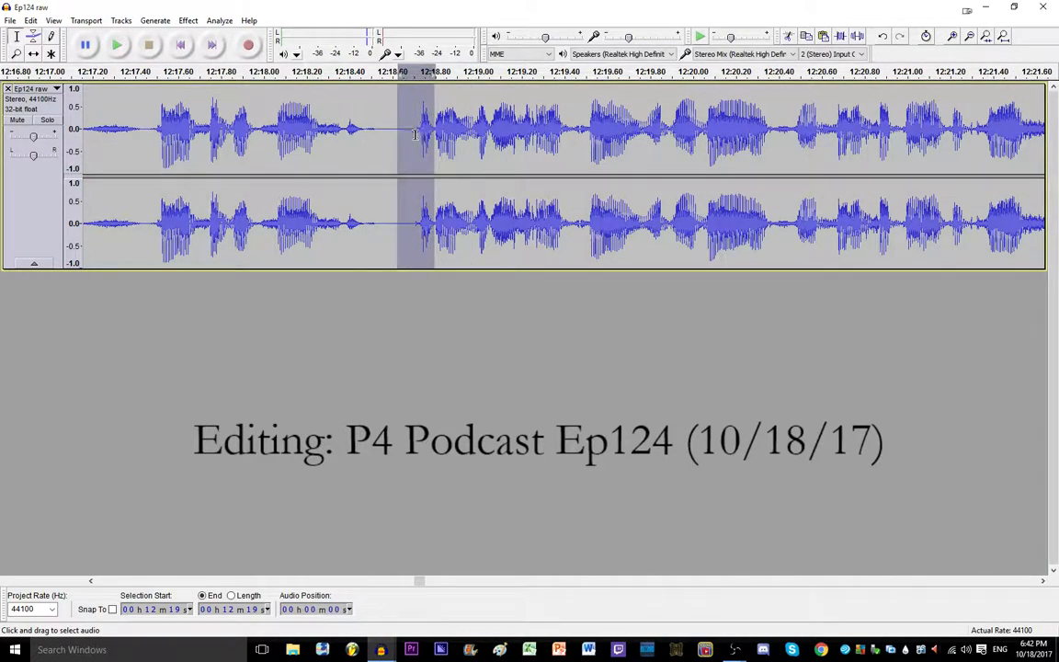
pyautogui.scroll(-2, 414, 135)
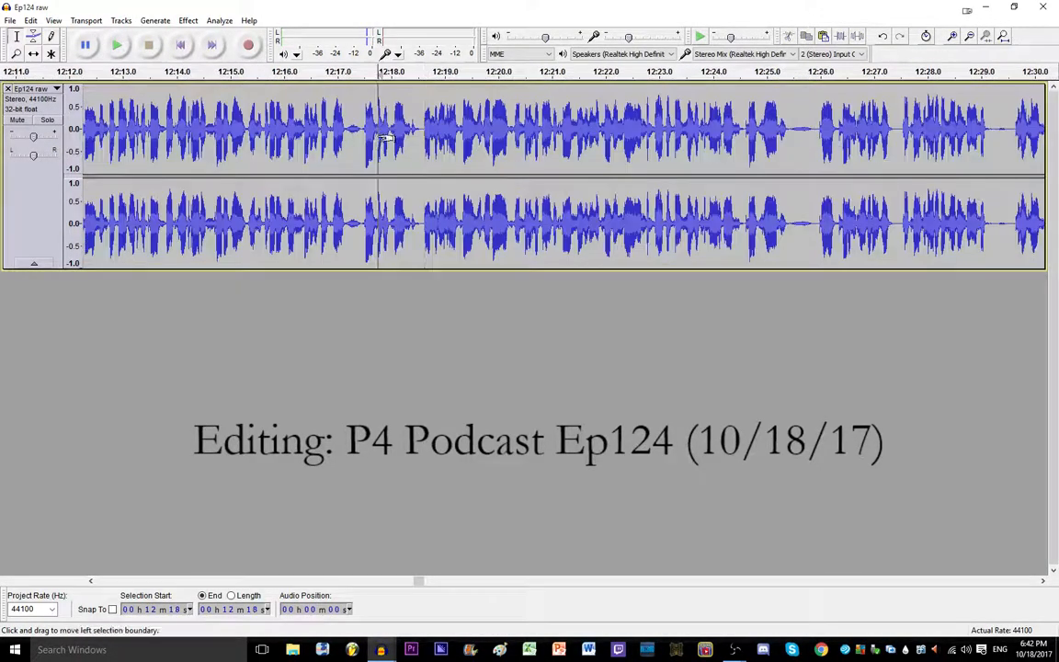
pyautogui.press('space')
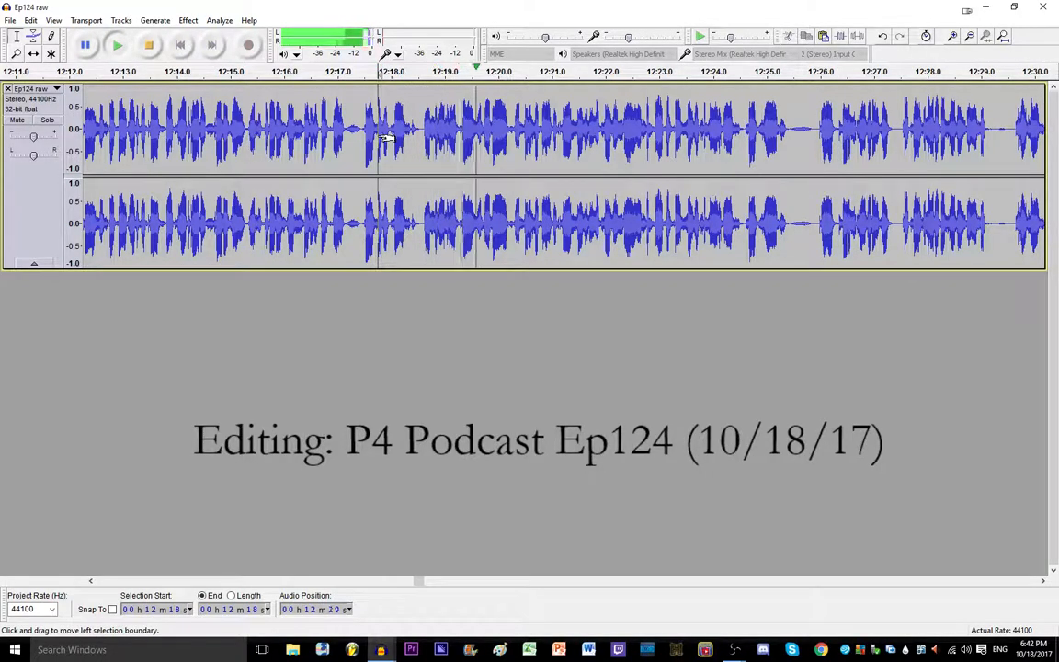
# Step: Replay from about 12:18.5, delete the sliver of sound at about 12:18.85 to 12:18.90, and play across the cut
pyautogui.press('space')
pyautogui.click(418, 133)
pyautogui.press('space')
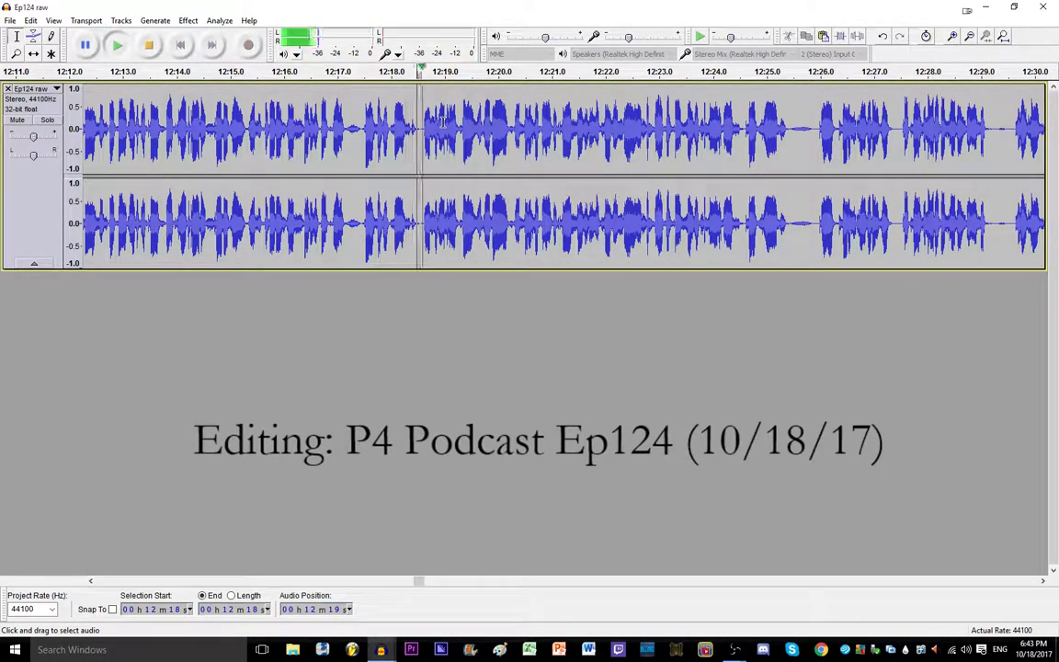
pyautogui.press('space')
pyautogui.scroll(2, 438, 120)
pyautogui.scroll(3, 429, 116)
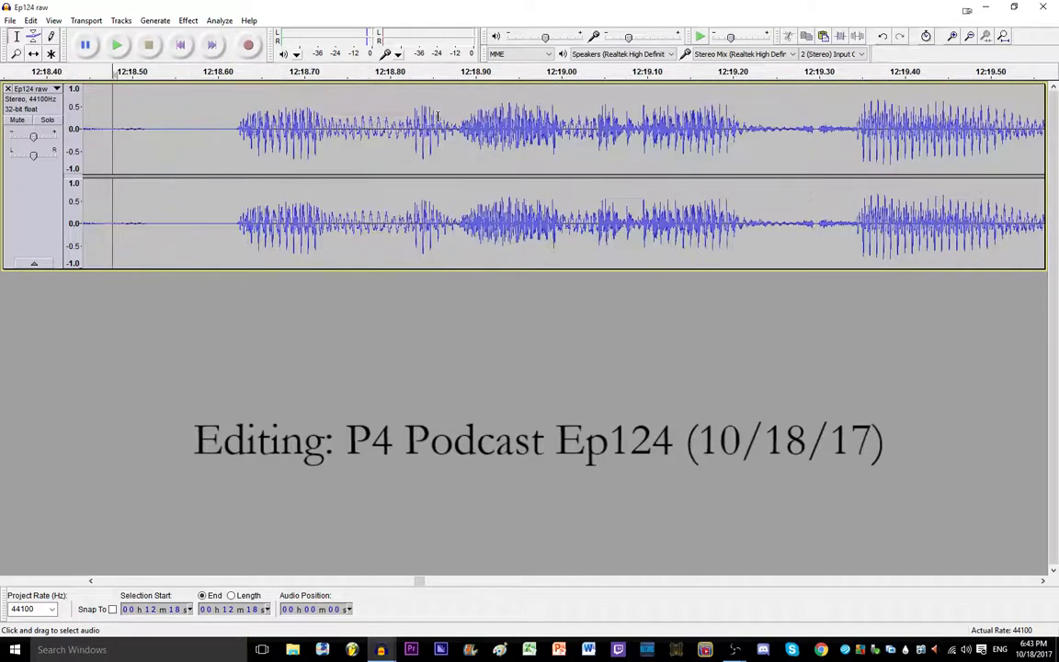
pyautogui.moveTo(421, 122); pyautogui.dragTo(519, 129)
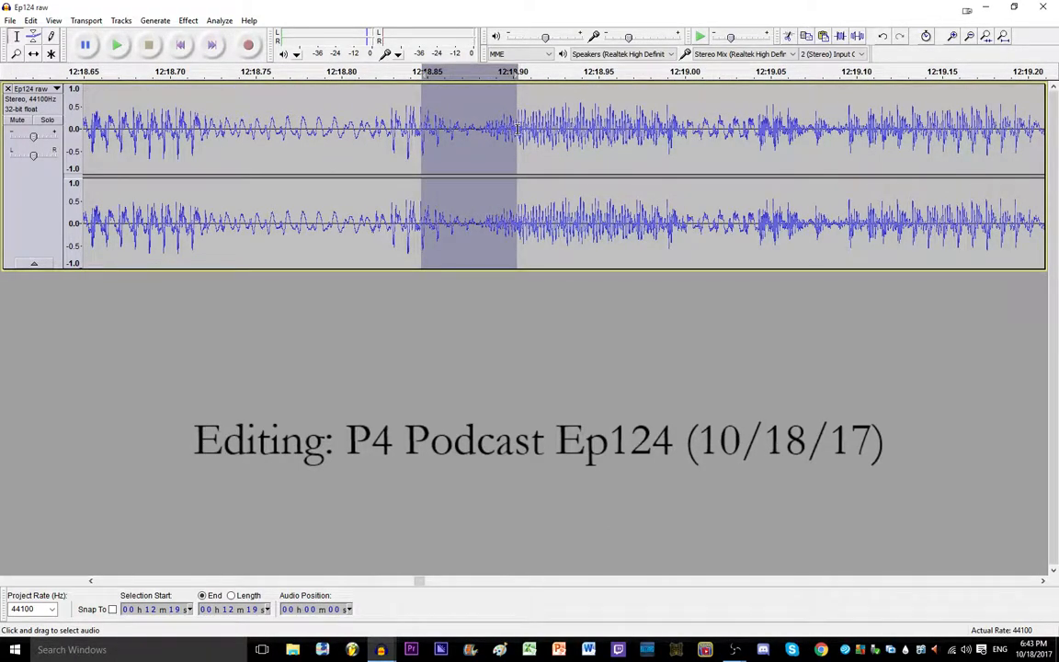
pyautogui.press('Delete')
pyautogui.scroll(-5, 308, 136)
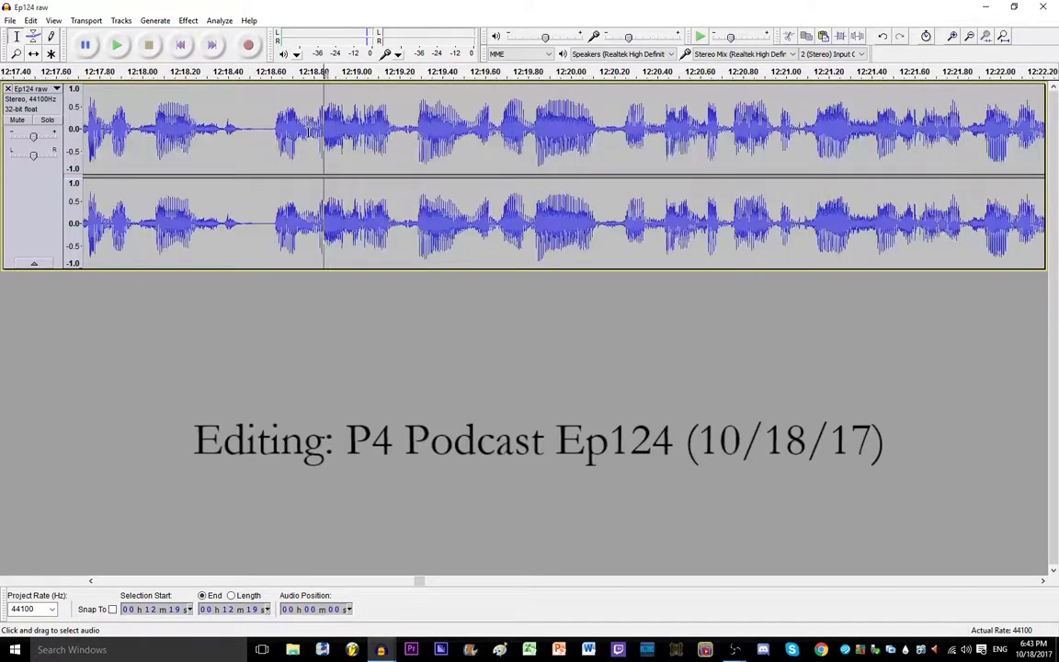
pyautogui.click(277, 130)
pyautogui.press('space')
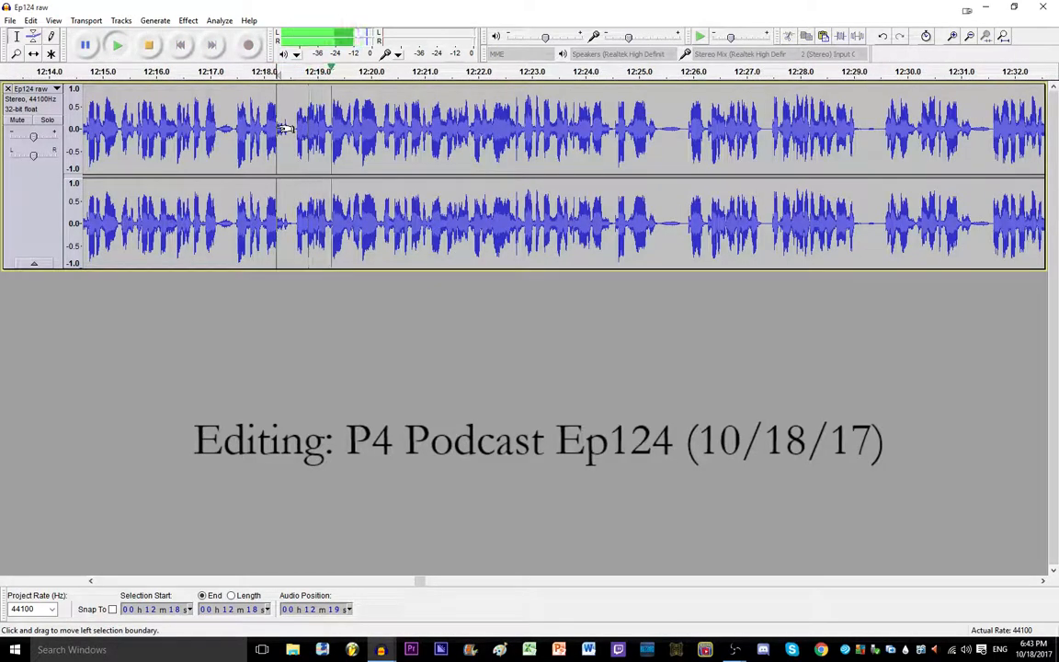
# Step: Delete the breath at about 12:25.3 to 12:25.7 and play from about 12:19
pyautogui.moveTo(656, 129); pyautogui.dragTo(677, 132)
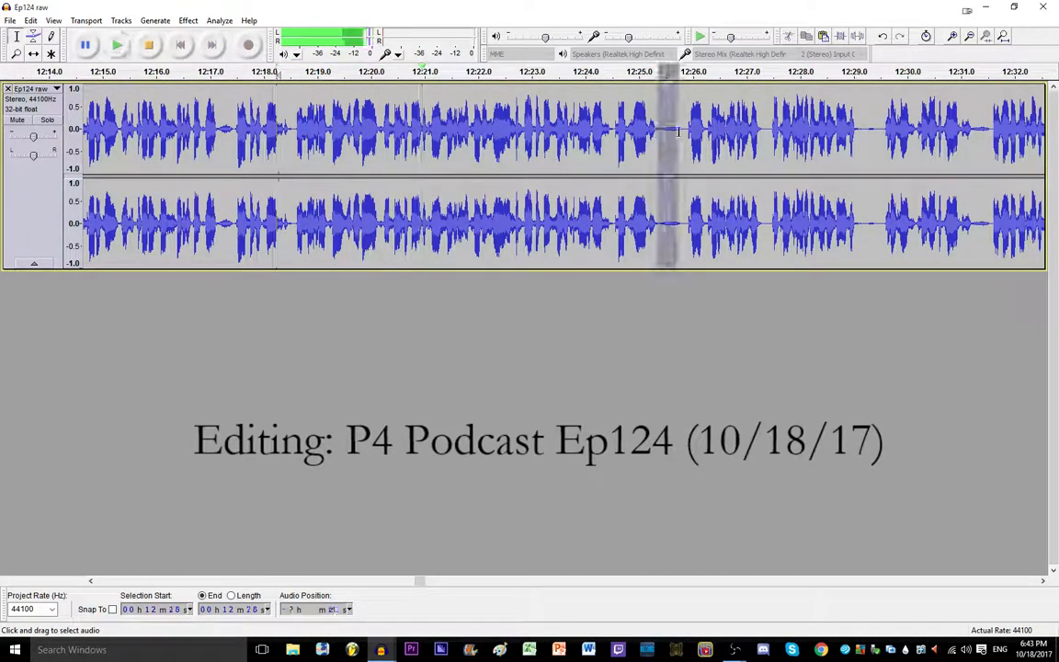
pyautogui.press('space')
pyautogui.press('Delete')
pyautogui.click(313, 128)
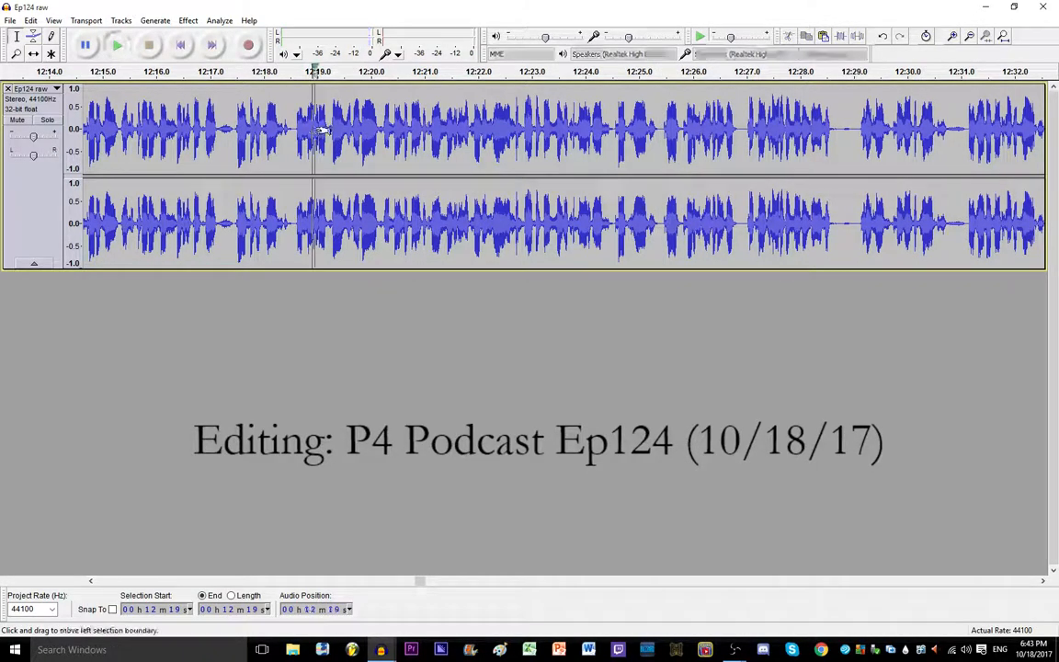
pyautogui.press('space')
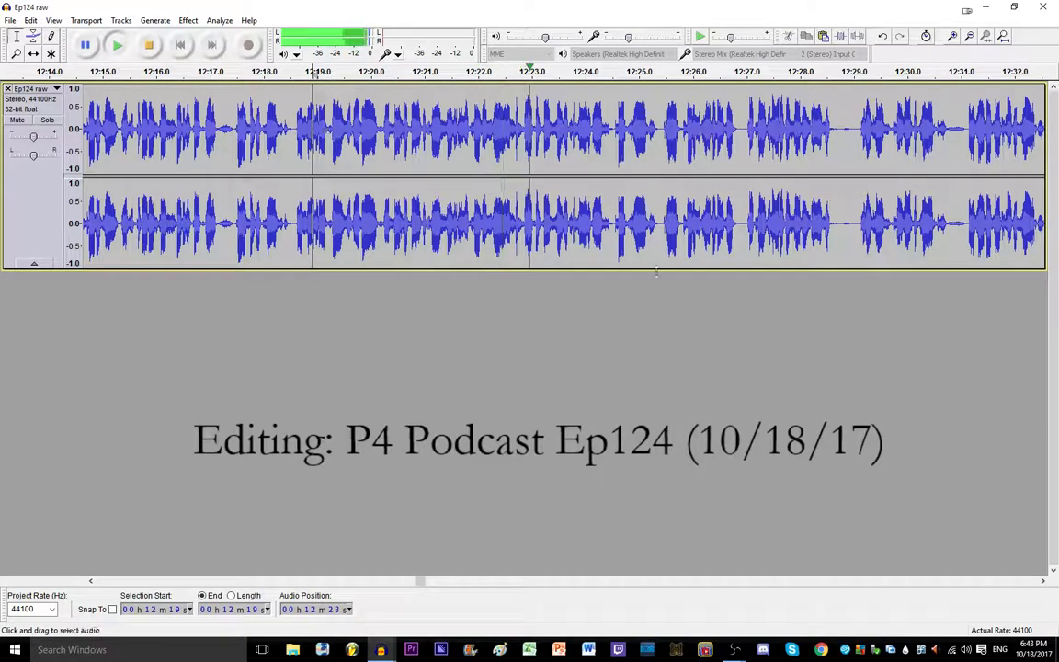
# Step: Delete the pauses at about 12:28.6 to 12:29.0, 12:33.4 to 12:33.9, and 12:38.2 to 12:38.5
pyautogui.click(1042, 582)
pyautogui.click(1041, 582)
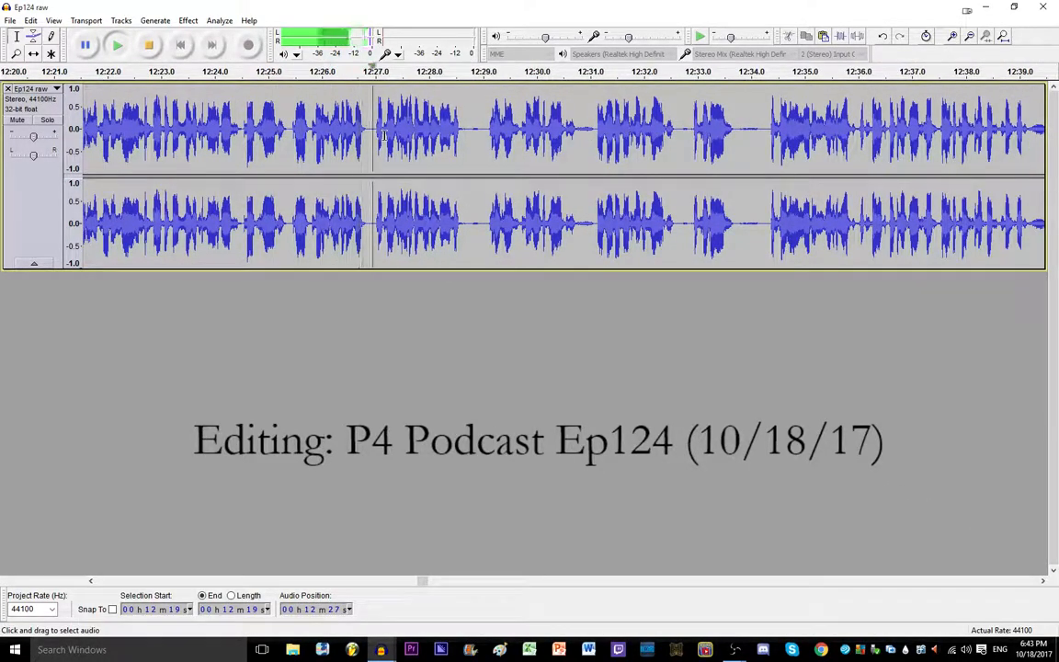
pyautogui.moveTo(464, 132); pyautogui.dragTo(485, 128)
pyautogui.press('Delete')
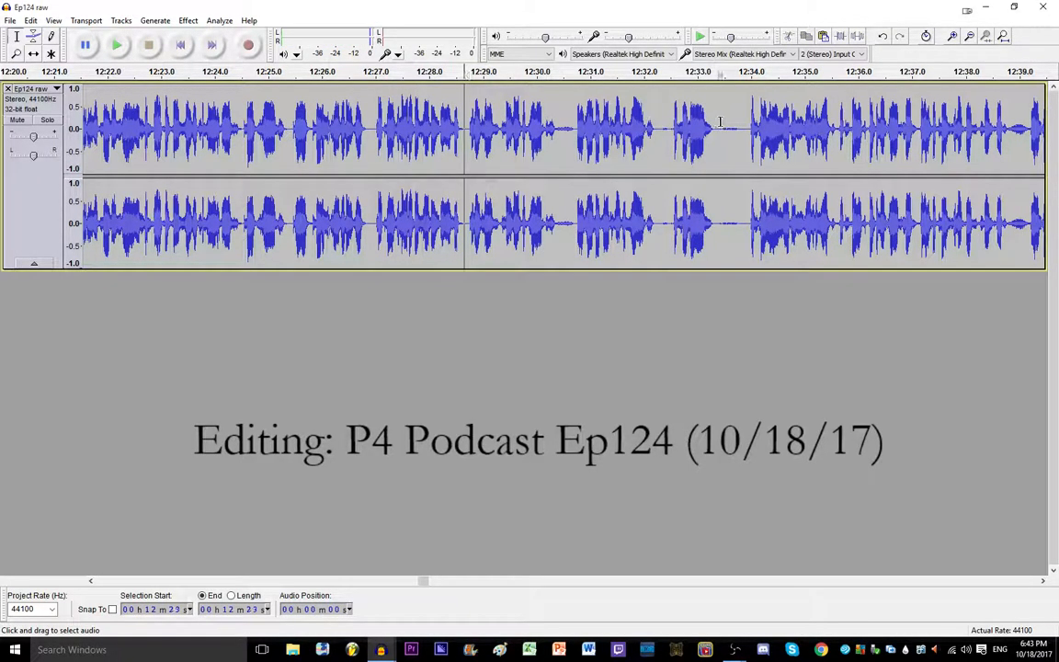
pyautogui.moveTo(720, 121); pyautogui.dragTo(746, 123)
pyautogui.press('Delete')
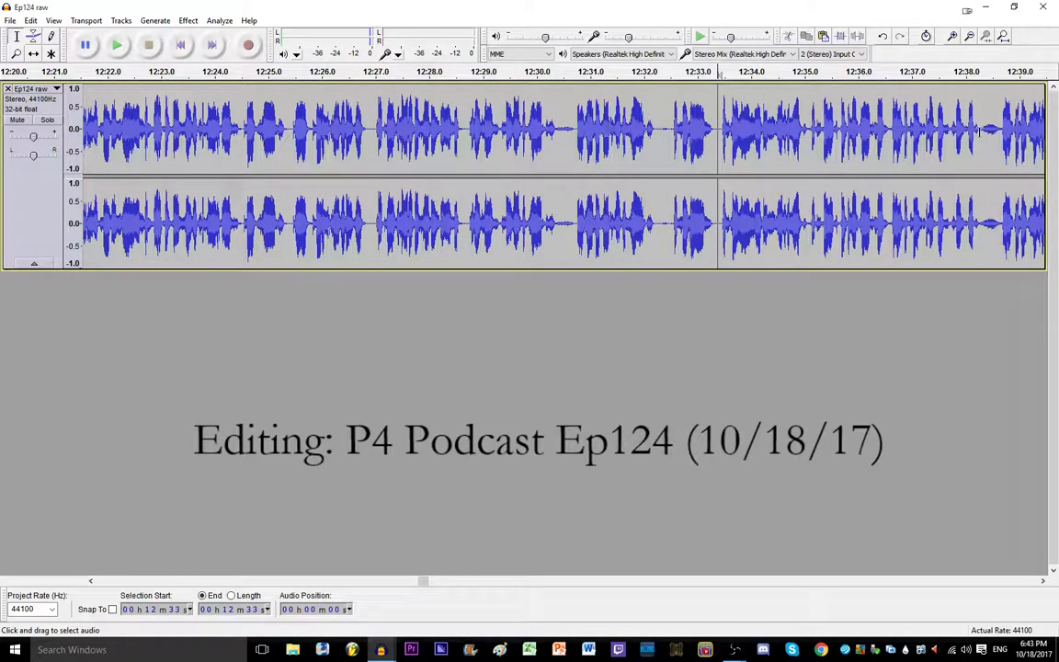
pyautogui.moveTo(979, 131); pyautogui.dragTo(998, 132)
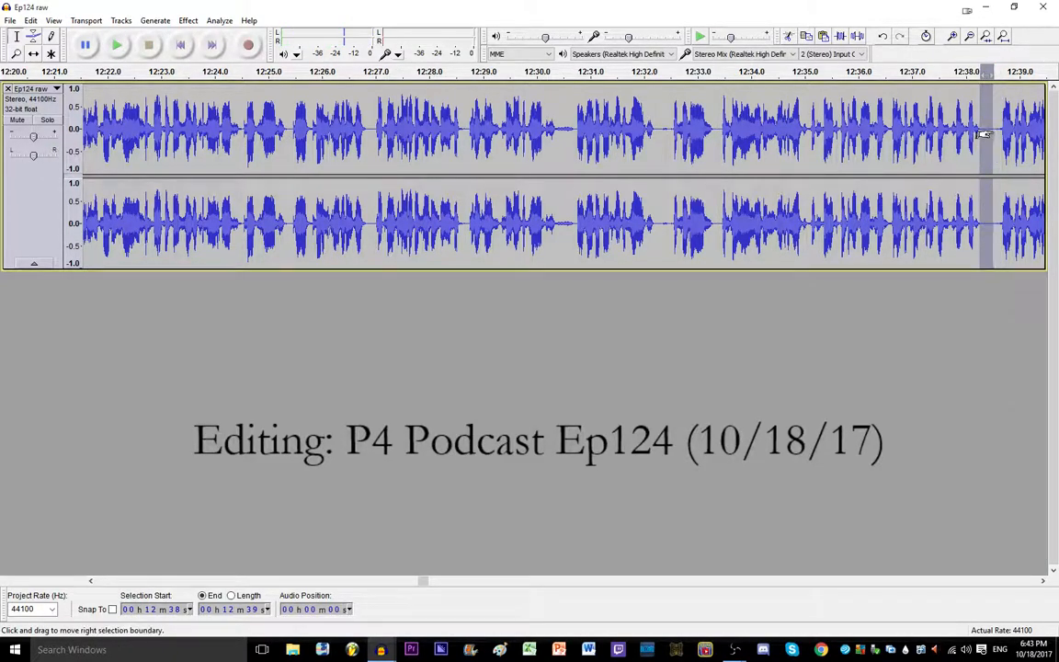
pyautogui.press('Delete')
# Step: Trim the pauses at about 12:32.3 to 12:32.5 and around 12:30.4, and play from 12:27
pyautogui.moveTo(662, 124); pyautogui.dragTo(670, 125)
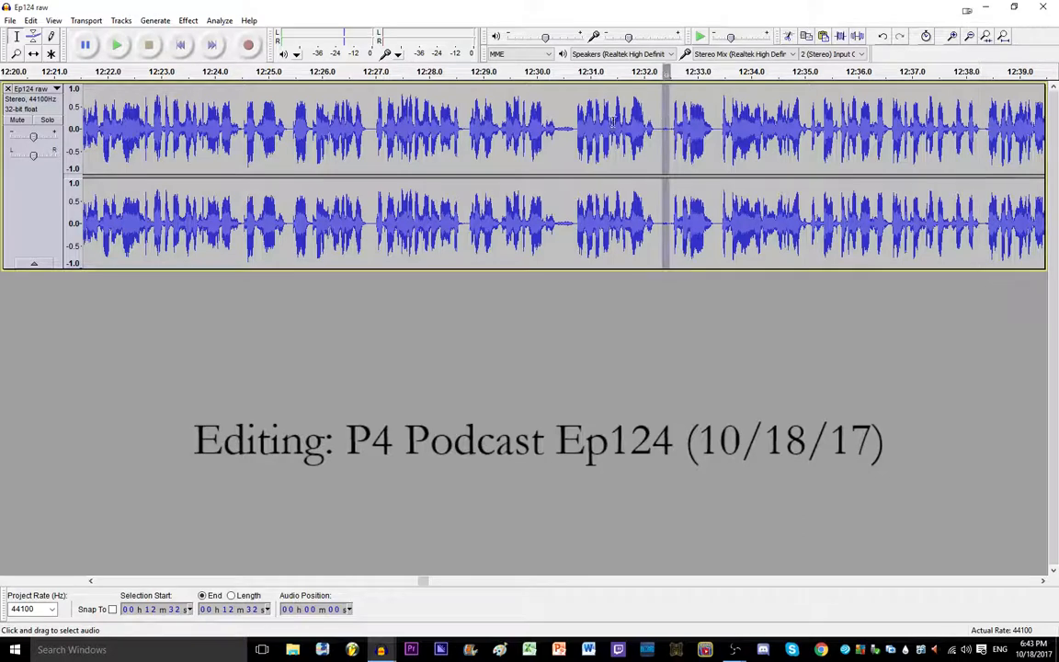
pyautogui.press('Delete')
pyautogui.moveTo(556, 129)
pyautogui.mouseDown()
pyautogui.moveTo(574, 128)
pyautogui.moveTo(558, 132)
pyautogui.mouseUp()
pyautogui.press('Delete')
pyautogui.click(380, 126)
pyautogui.press('space')
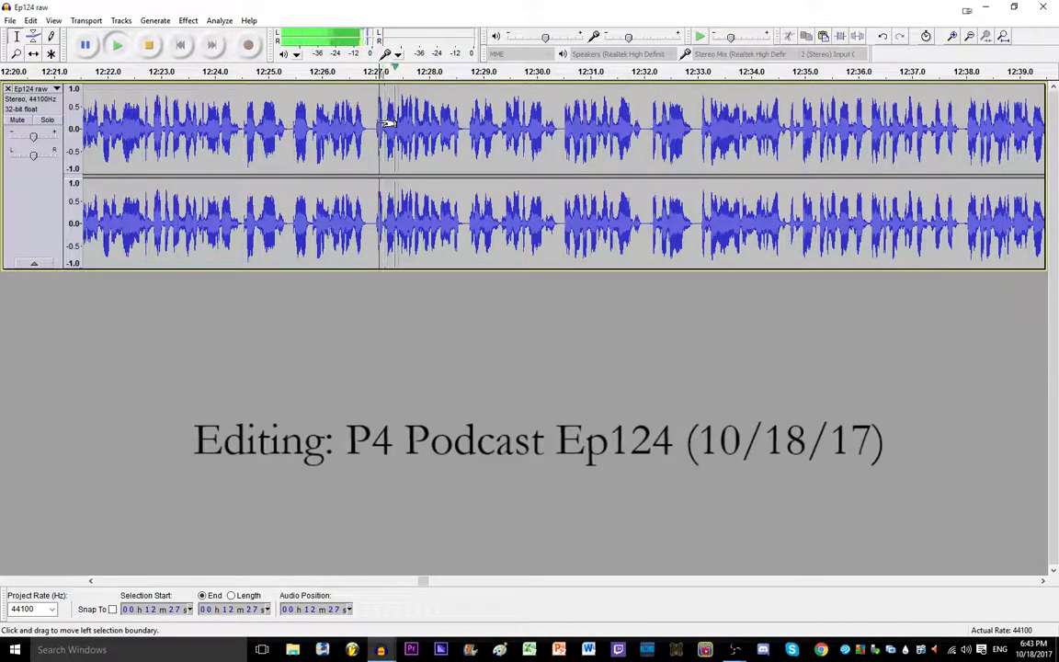
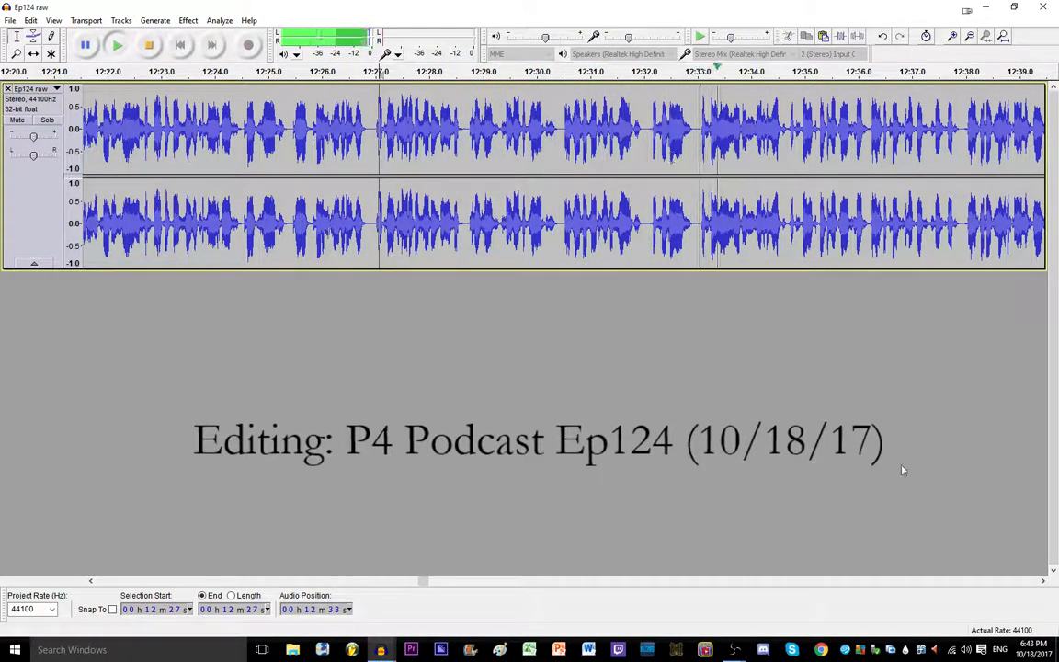
# Step: Replay from about 12:38.2, delete the sliver of speech at about 12:38.69 to 12:38.75, and play across the cut
pyautogui.click(1043, 581)
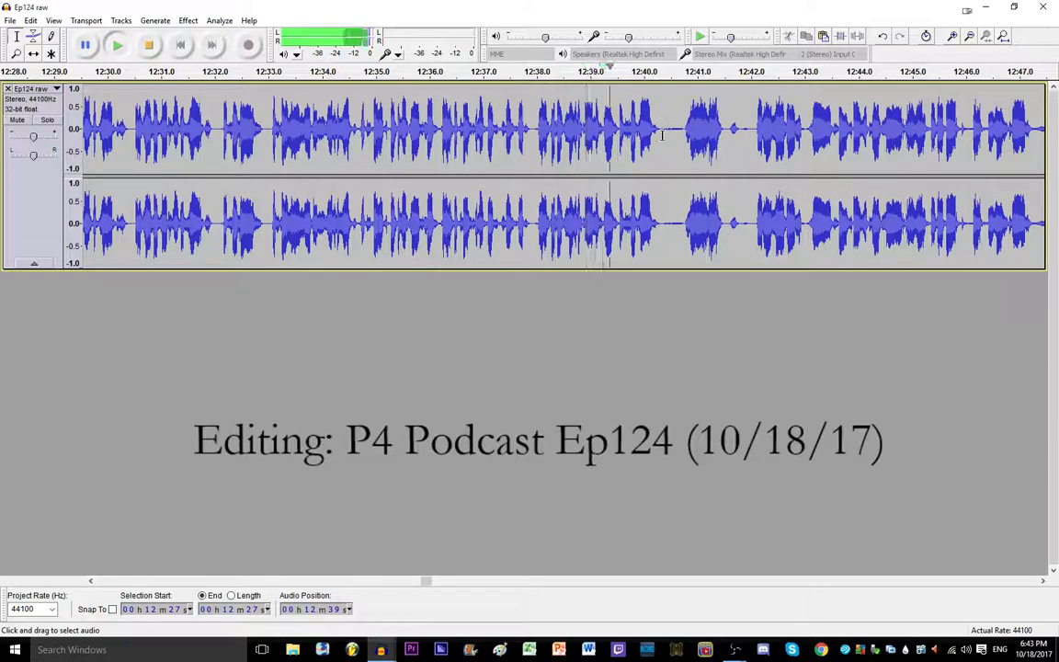
pyautogui.click(551, 129)
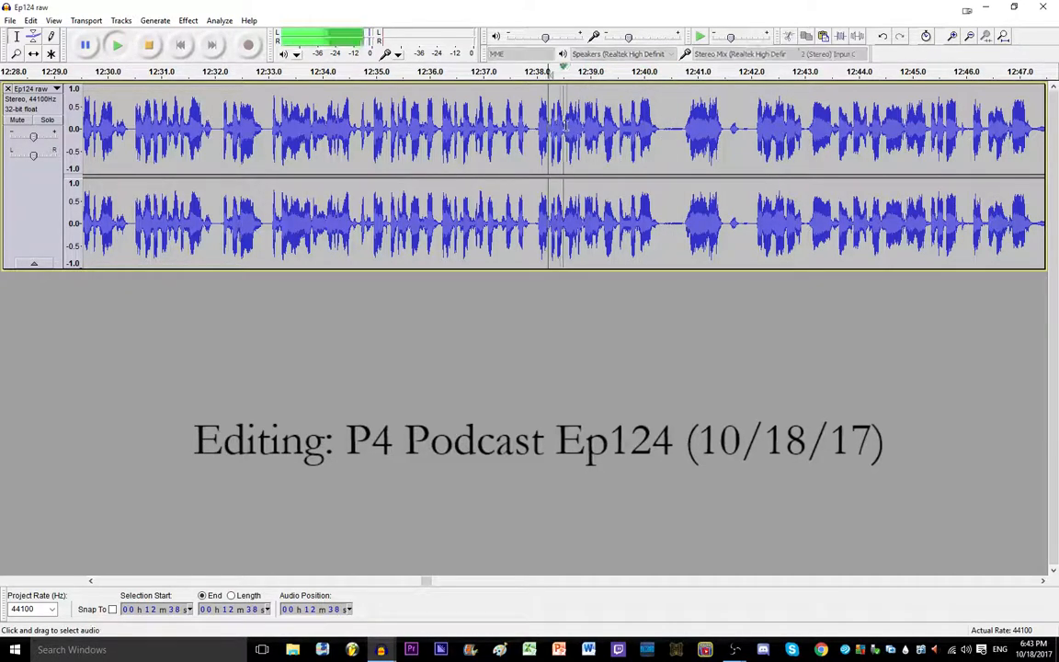
pyautogui.press('space')
pyautogui.scroll(3, 579, 124)
pyautogui.click(456, 123)
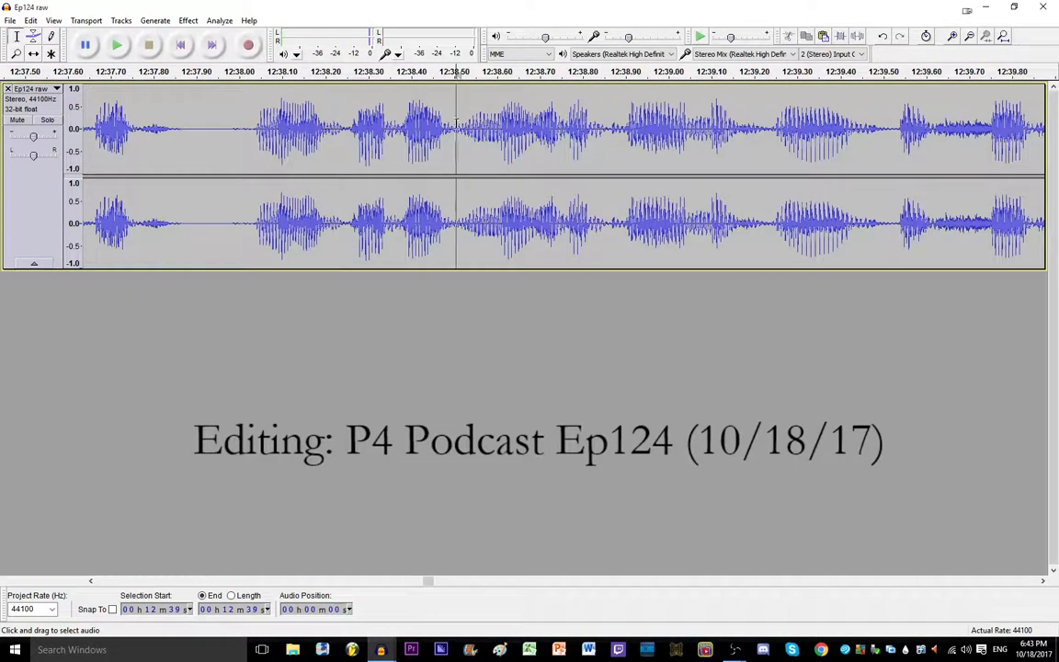
pyautogui.moveTo(536, 124); pyautogui.dragTo(563, 124)
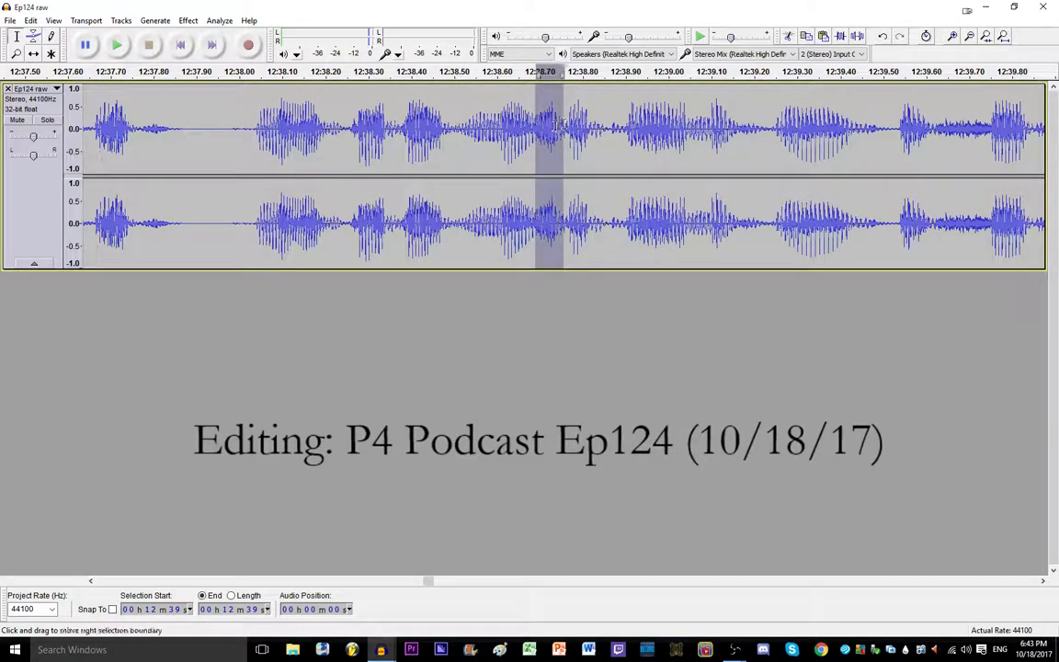
pyautogui.scroll(-3, 557, 124)
pyautogui.press('space')
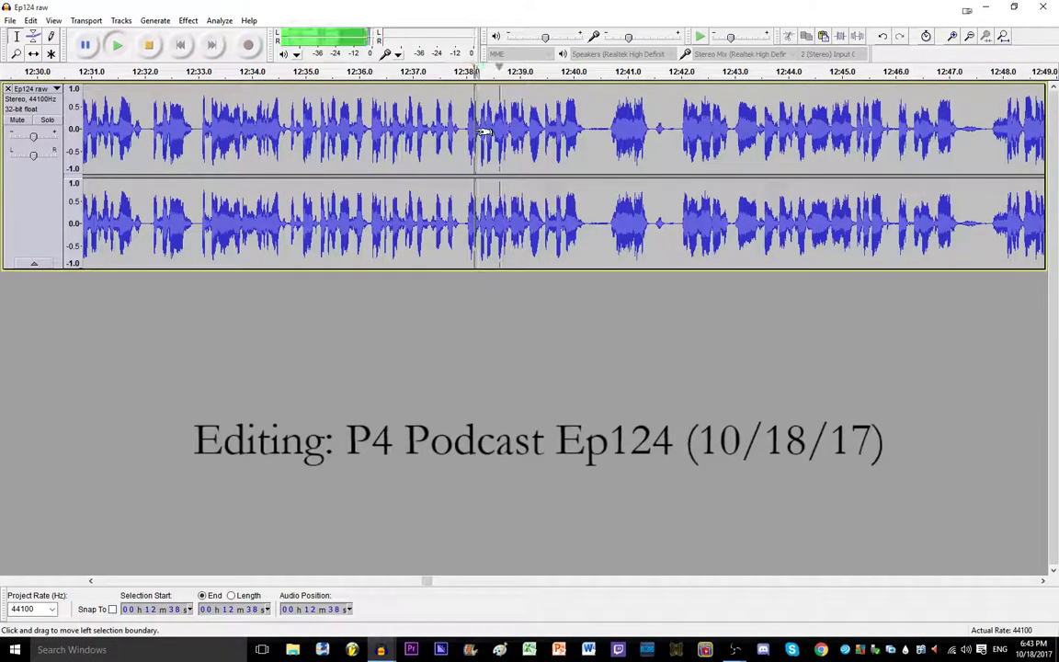
pyautogui.click(590, 129)
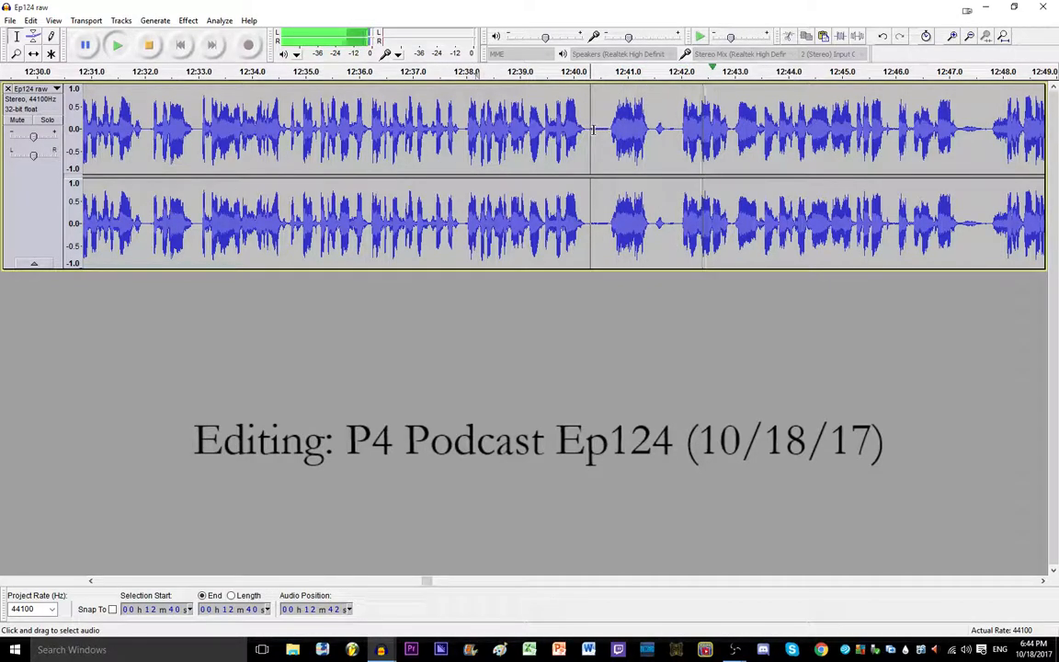
# Step: Delete the pauses at about 12:40.3 to 12:40.6 and 12:41.4 to 12:41.6
pyautogui.press('space')
pyautogui.keyDown('shift'); pyautogui.click(608, 129); pyautogui.keyUp('shift')
pyautogui.press('Delete')
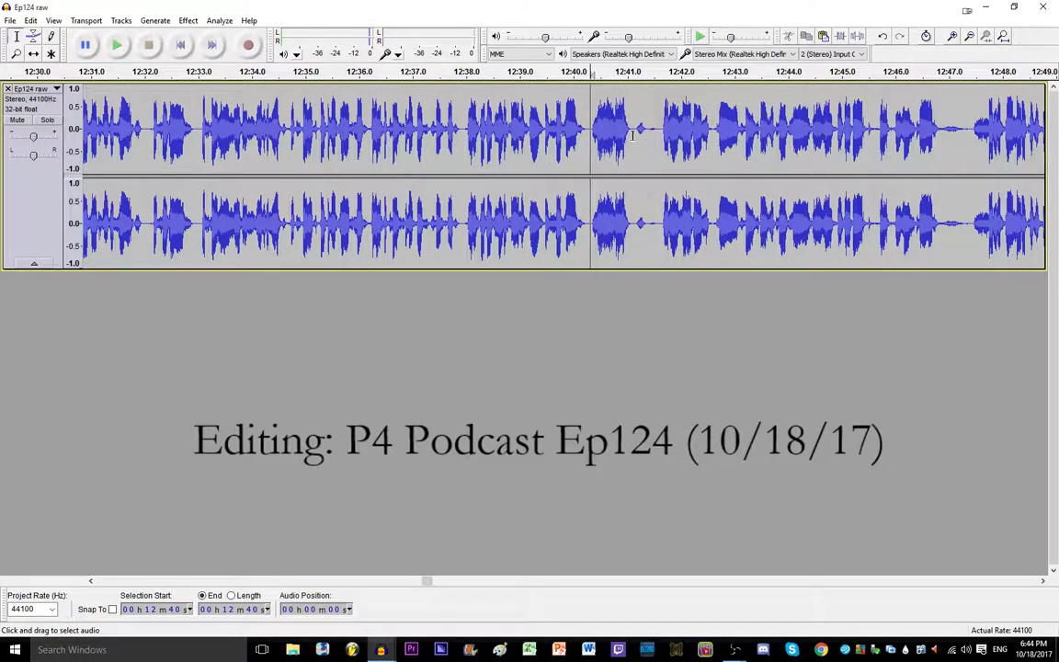
pyautogui.click(631, 136)
pyautogui.moveTo(649, 128); pyautogui.dragTo(658, 125)
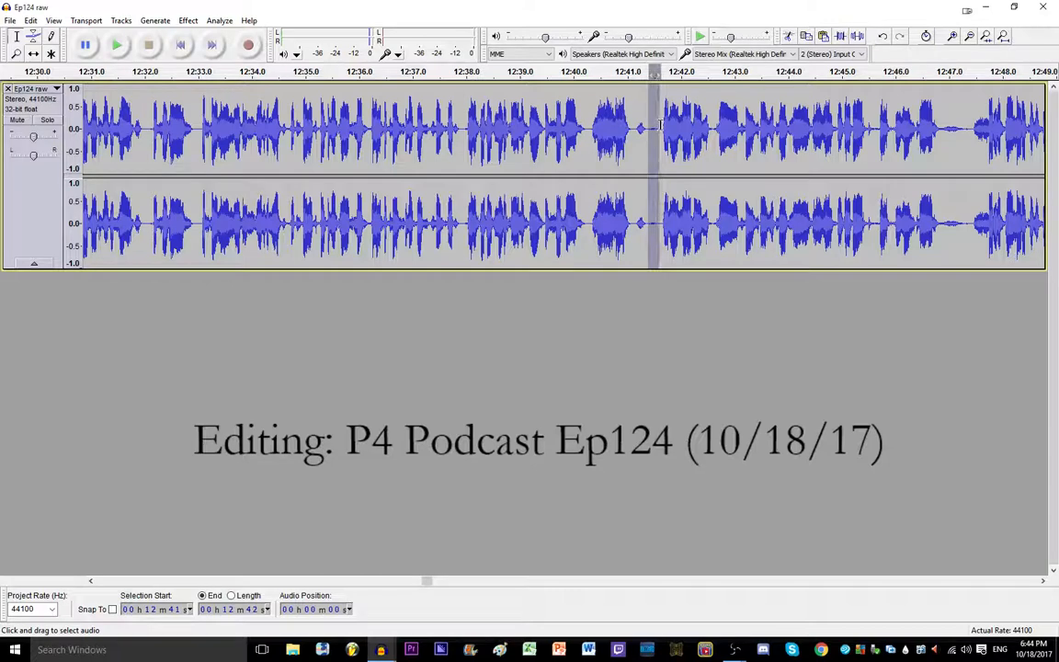
pyautogui.press('Delete')
# Step: Delete the breath at about 12:46.5 to 12:47.1 and play from about 12:39.8
pyautogui.moveTo(923, 124); pyautogui.dragTo(957, 125)
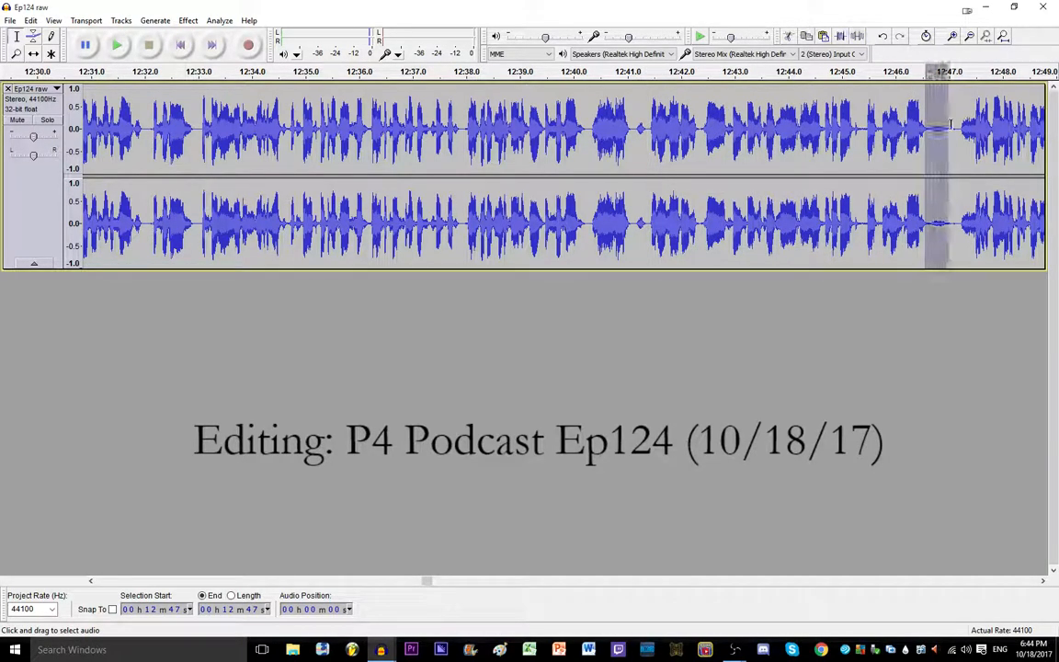
pyautogui.press('Delete')
pyautogui.click(564, 126)
pyautogui.press('space')
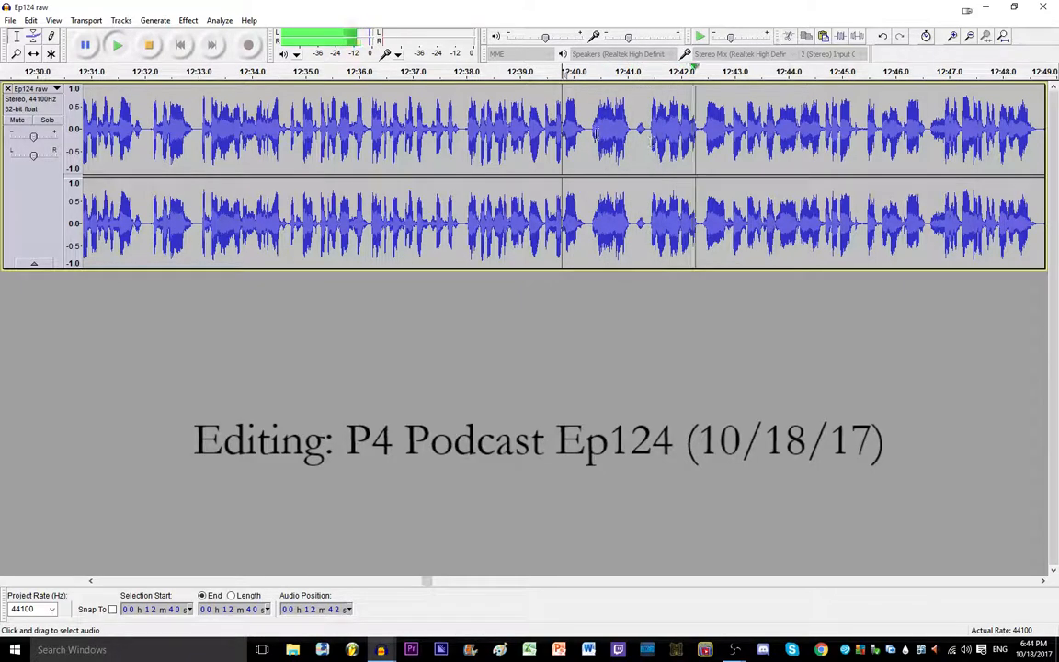
# Step: Delete the unwanted word at about 12:40.3 to 12:41.4 and play across the cut from about 12:39.7
pyautogui.moveTo(589, 128); pyautogui.dragTo(648, 125)
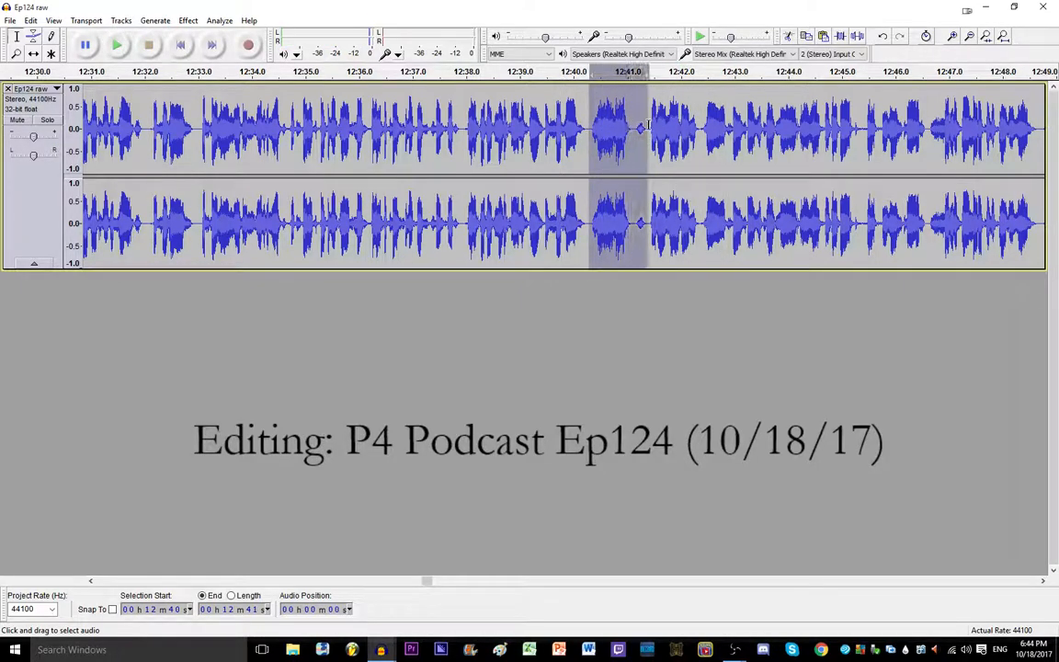
pyautogui.press('Delete')
pyautogui.click(563, 128)
pyautogui.press('space')
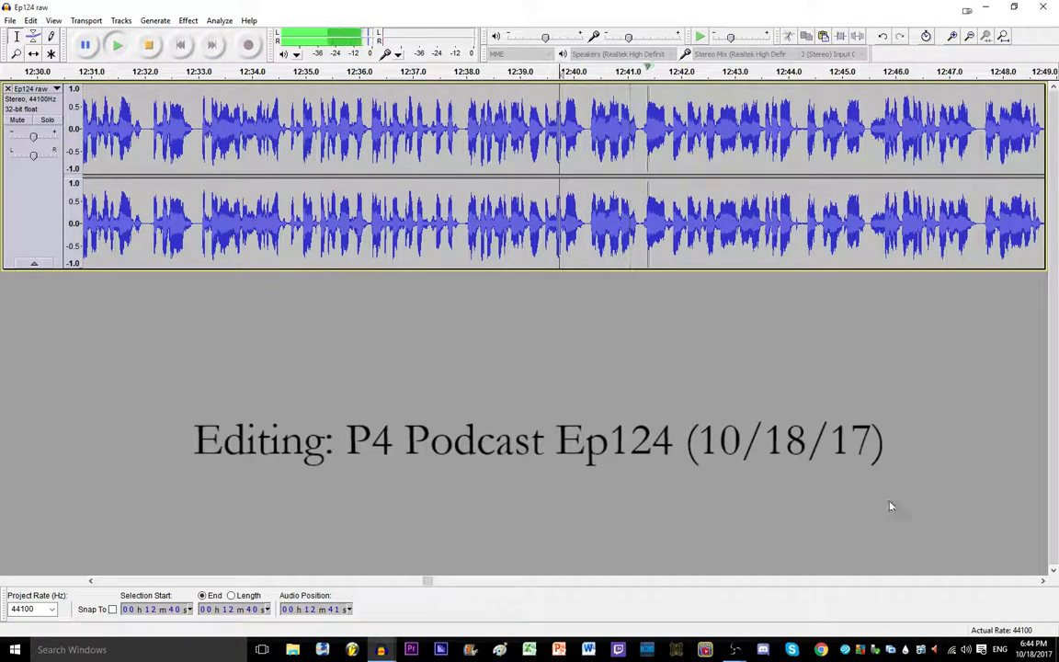
# Step: Delete the pause at about 12:48.8 to 12:49.2 and the breath at about 12:52.6 to 12:53.0
pyautogui.click(1042, 581)
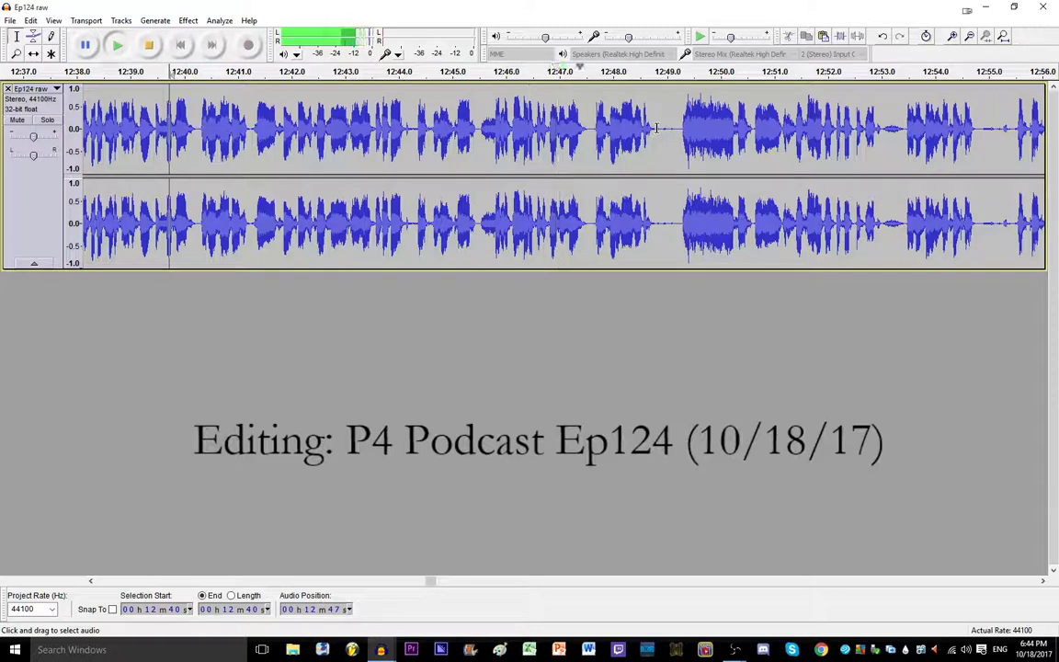
pyautogui.press('space')
pyautogui.moveTo(656, 129); pyautogui.dragTo(686, 128)
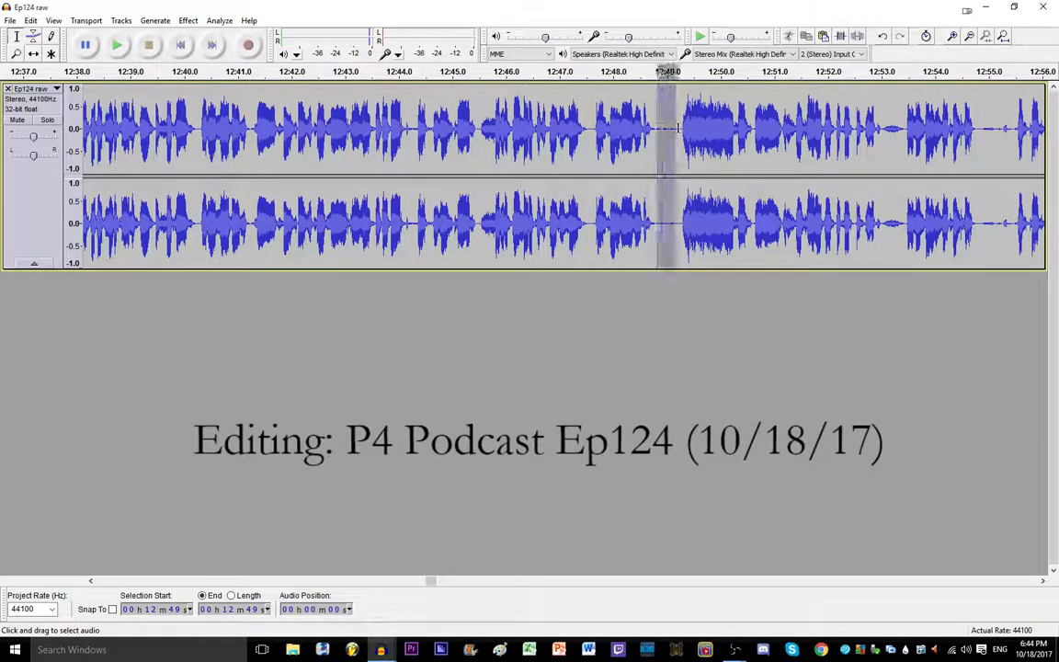
pyautogui.press('Delete')
pyautogui.moveTo(860, 124); pyautogui.dragTo(968, 129)
pyautogui.press('Delete')
# Step: Delete the pause at about 12:54.0 to 12:54.6 and play from about 12:47.3
pyautogui.click(931, 130)
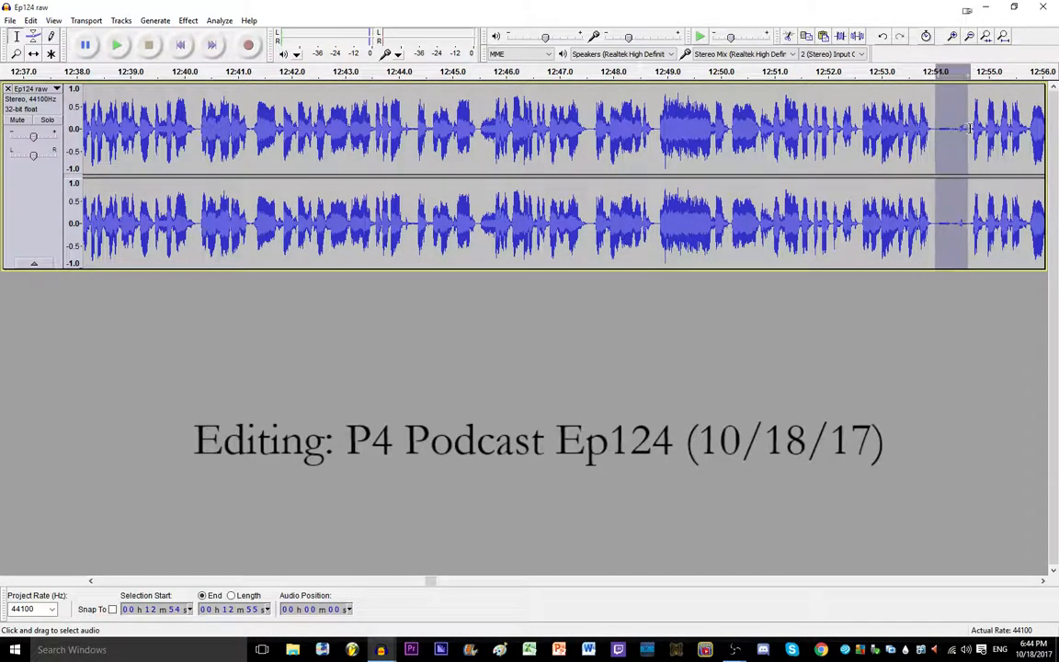
pyautogui.press('Delete')
pyautogui.click(577, 126)
pyautogui.press('space')
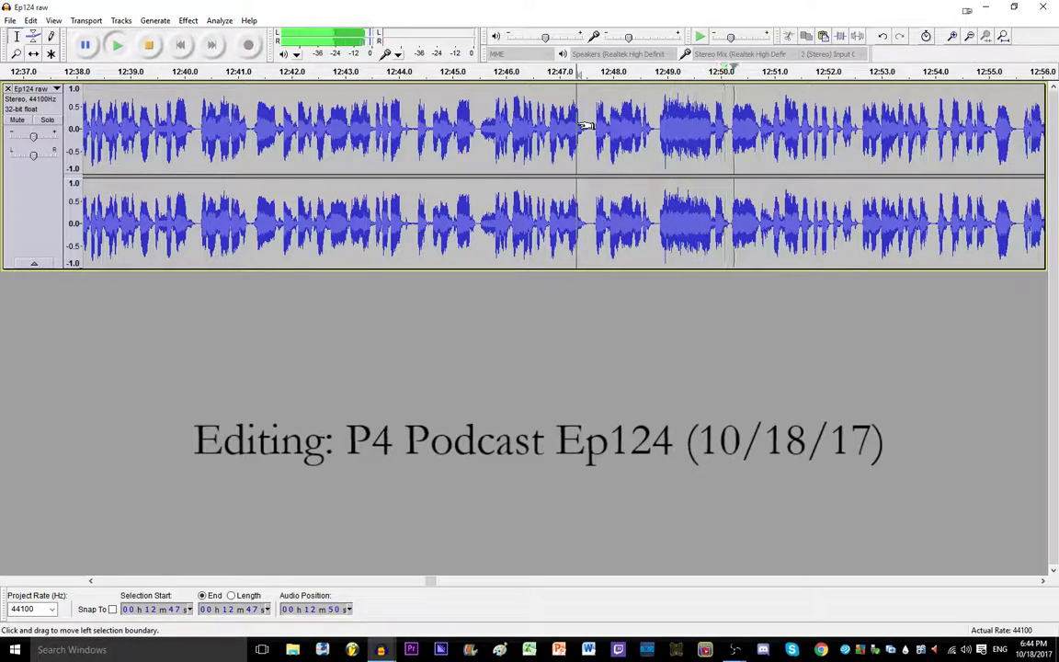
# Step: Replay the phrase around 12:52.6 and delete the unwanted speech from about 12:52.6 to 12:55.5
pyautogui.click(1042, 580)
pyautogui.click(460, 129)
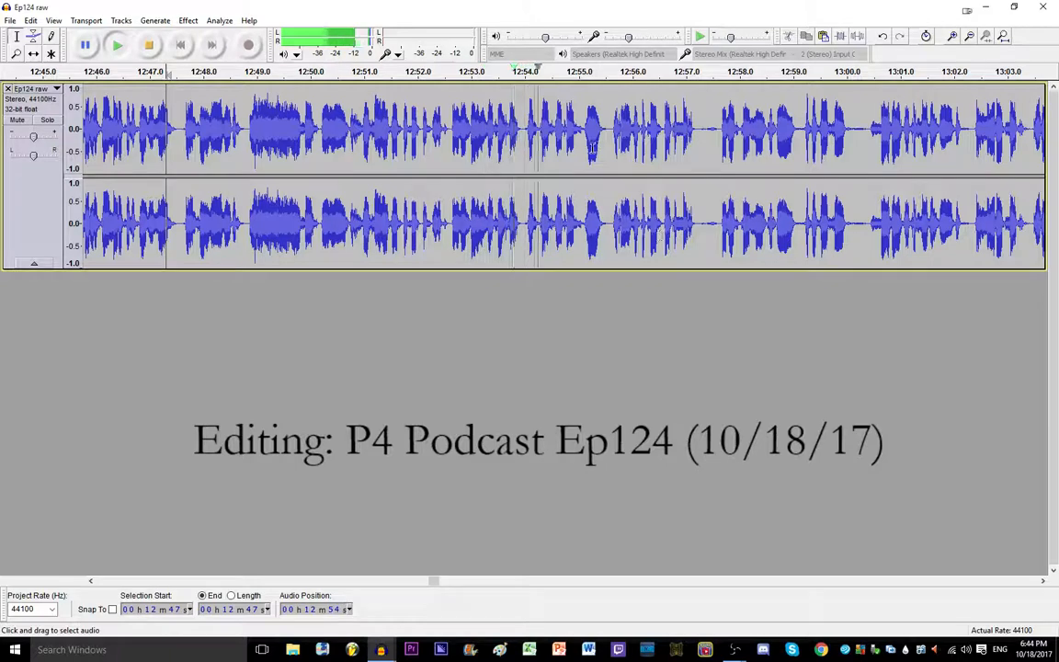
pyautogui.click(461, 128)
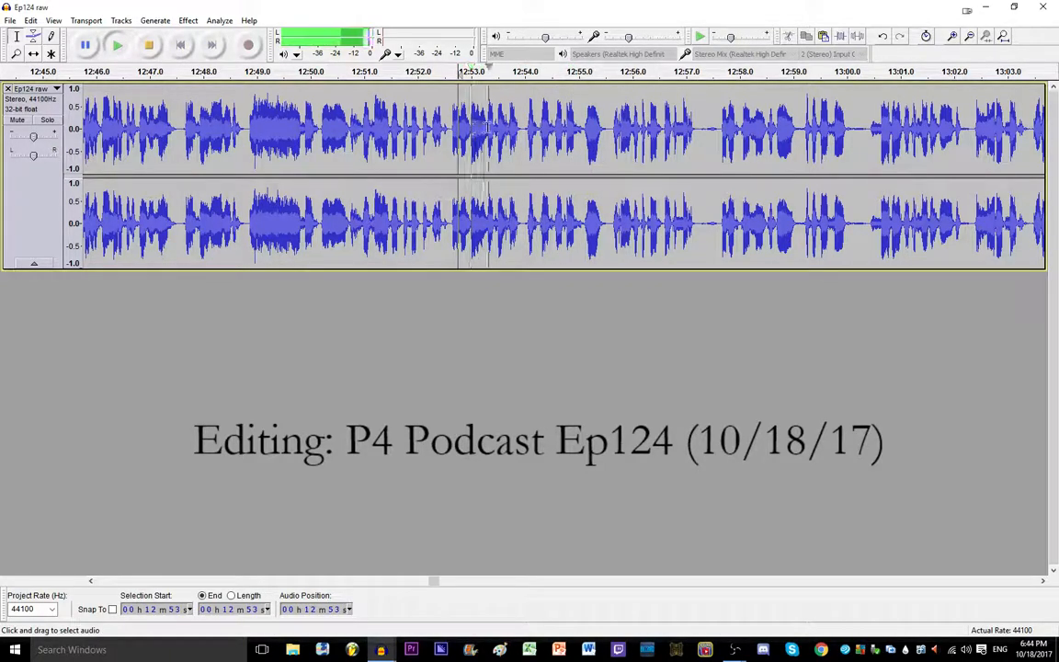
pyautogui.press('space')
pyautogui.click(449, 129)
pyautogui.press('space')
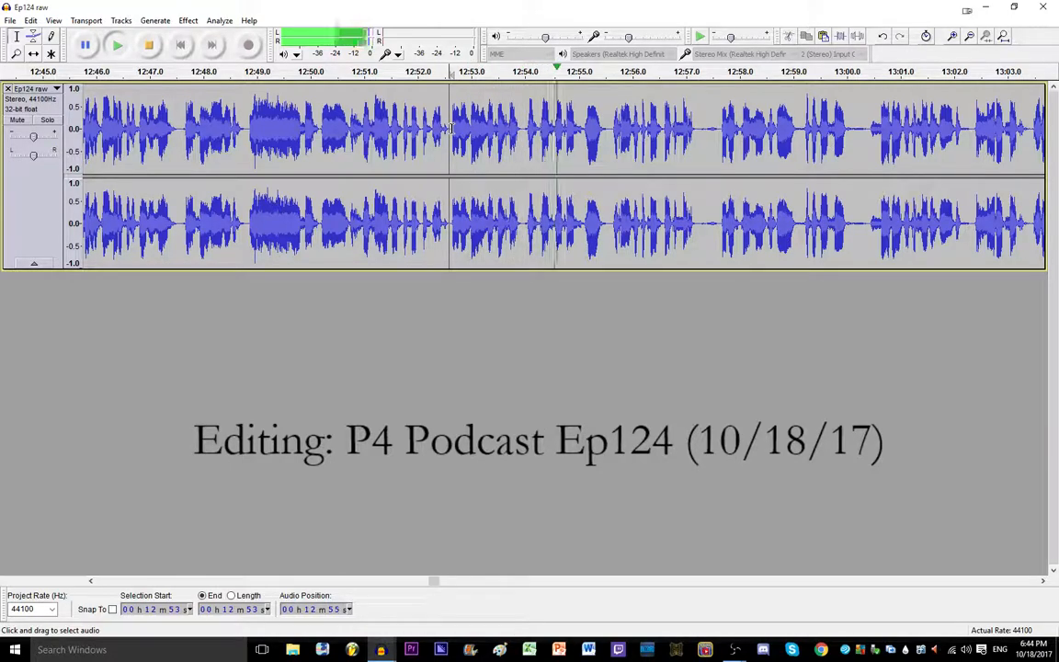
pyautogui.keyDown('shift'); pyautogui.click(607, 129); pyautogui.keyUp('shift')
pyautogui.press('Delete')
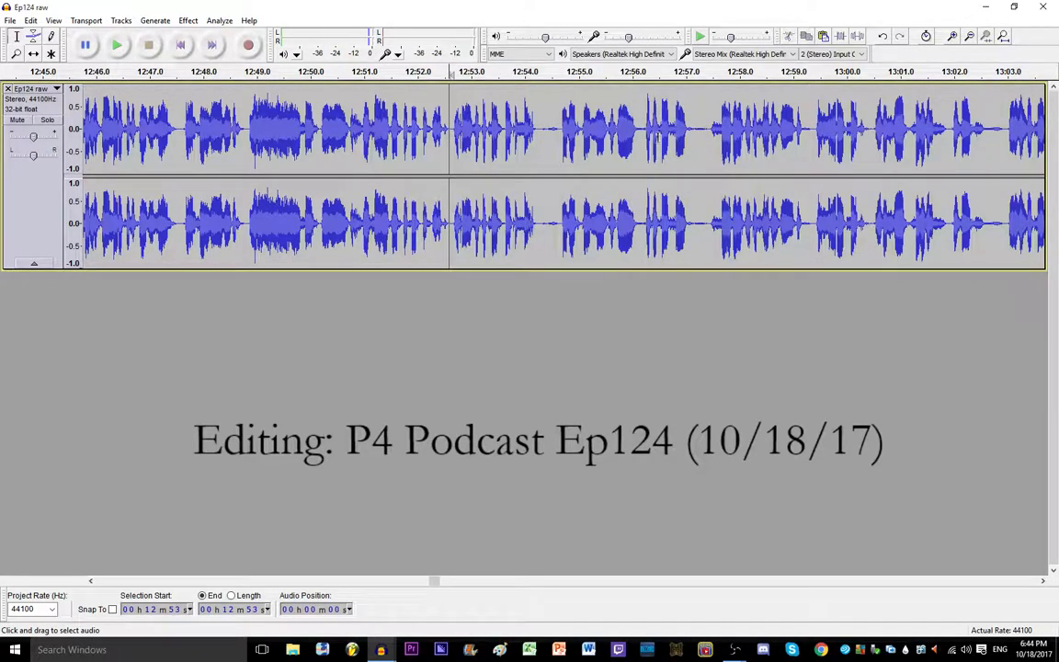
# Step: Delete the pauses at about 12:54.3 to 12:54.6, 12:56.8 to 12:57.0, and 13:02.0 to 13:02.4, and play from about 12:52.3
pyautogui.moveTo(542, 128); pyautogui.dragTo(558, 127)
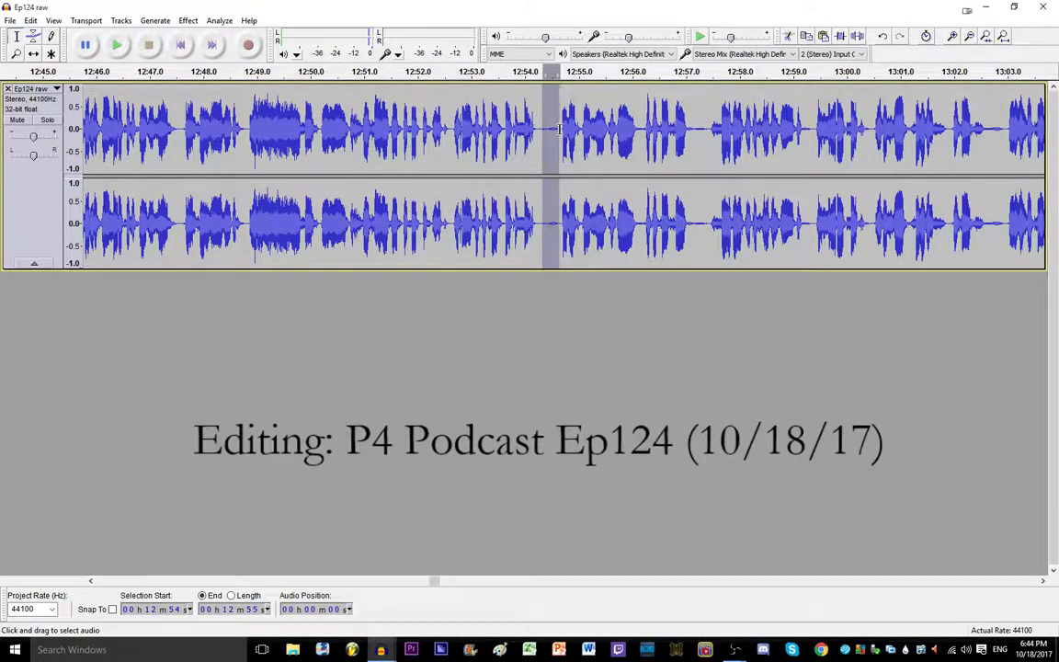
pyautogui.press('Delete')
pyautogui.moveTo(677, 133); pyautogui.dragTo(692, 134)
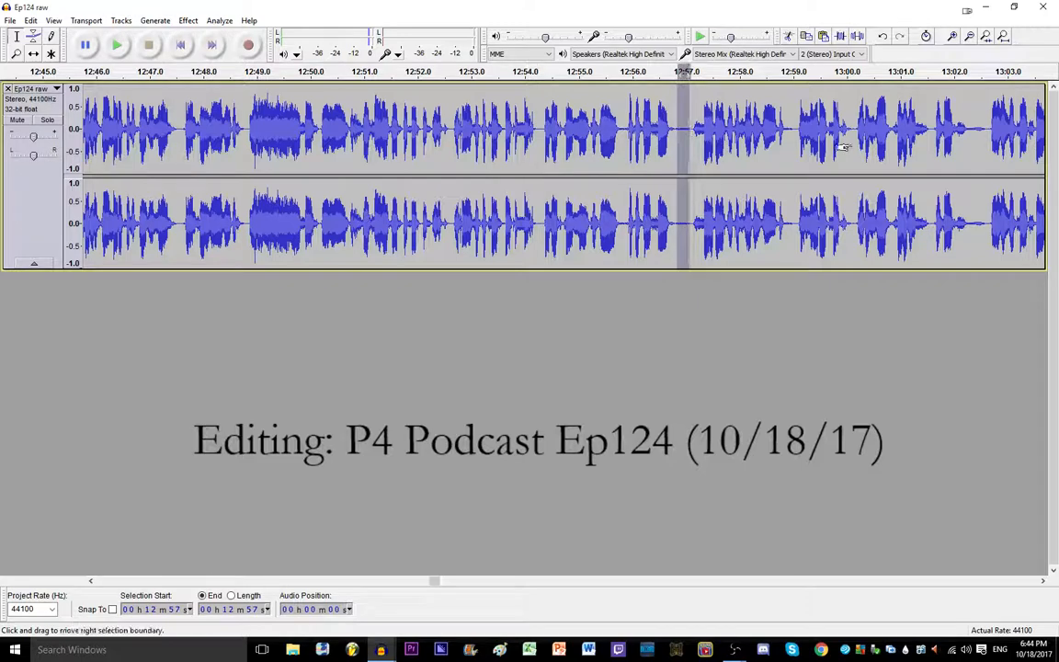
pyautogui.press('Delete')
pyautogui.moveTo(954, 129); pyautogui.dragTo(975, 129)
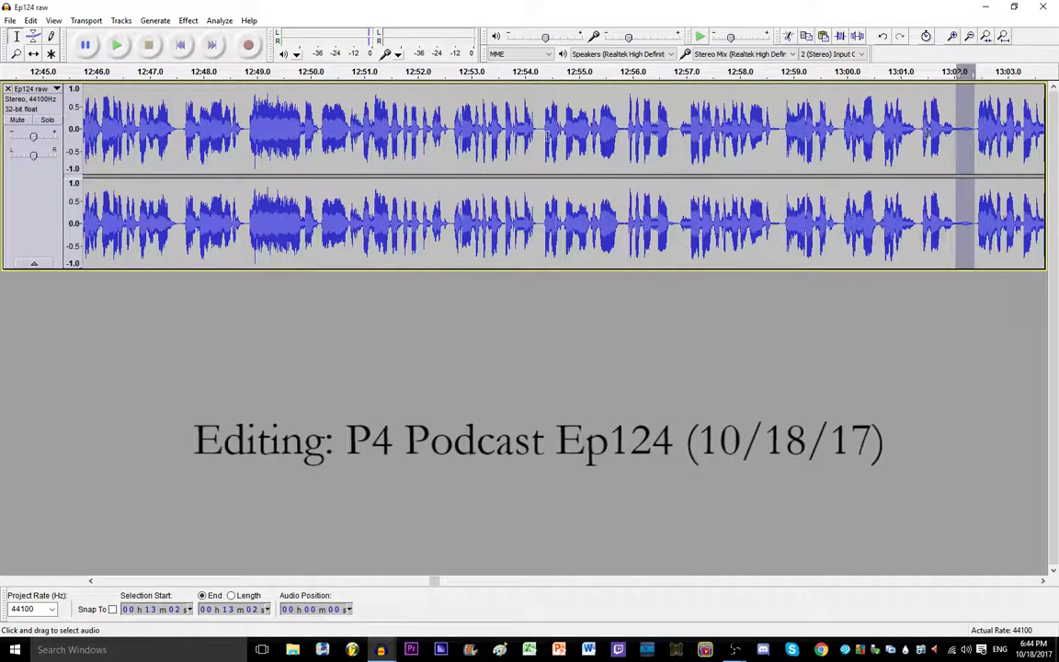
pyautogui.press('Delete')
pyautogui.click(430, 136)
pyautogui.press('space')
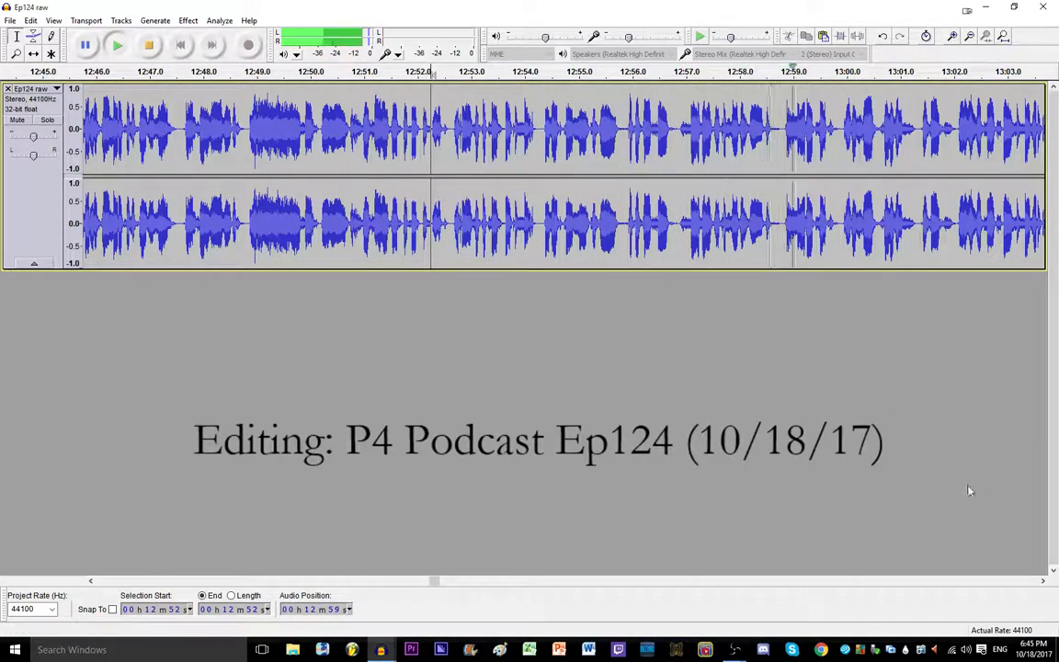
# Step: Delete the pause at about 13:08.9 to 13:09.2 and play from about 13:02.8
pyautogui.click(1042, 581)
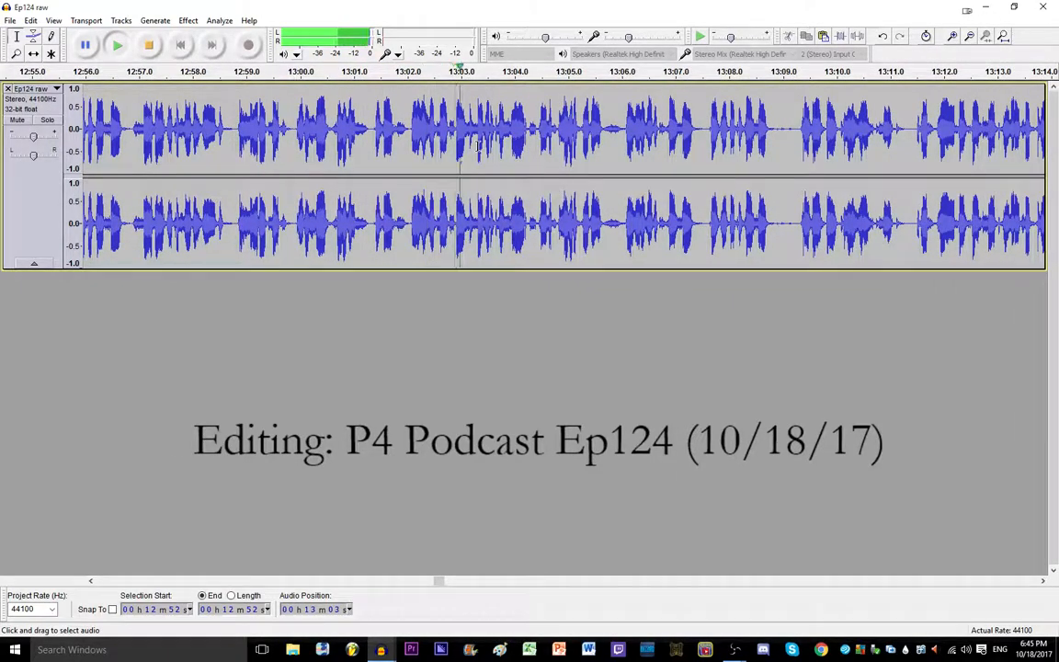
pyautogui.press('space')
pyautogui.moveTo(775, 121); pyautogui.dragTo(794, 119)
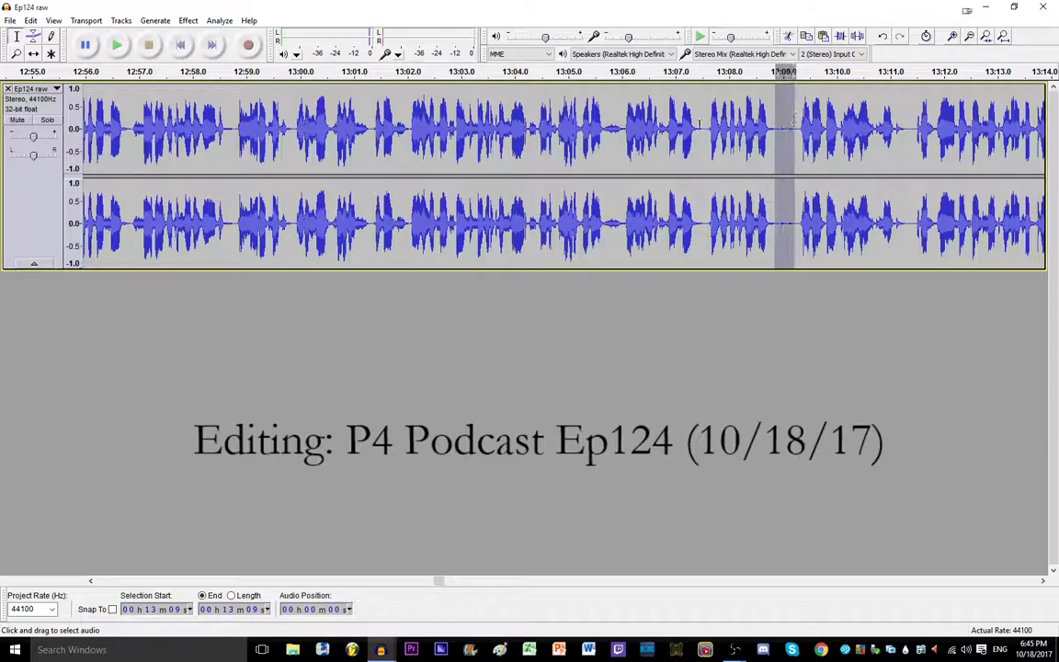
pyautogui.click(453, 129)
pyautogui.press('space')
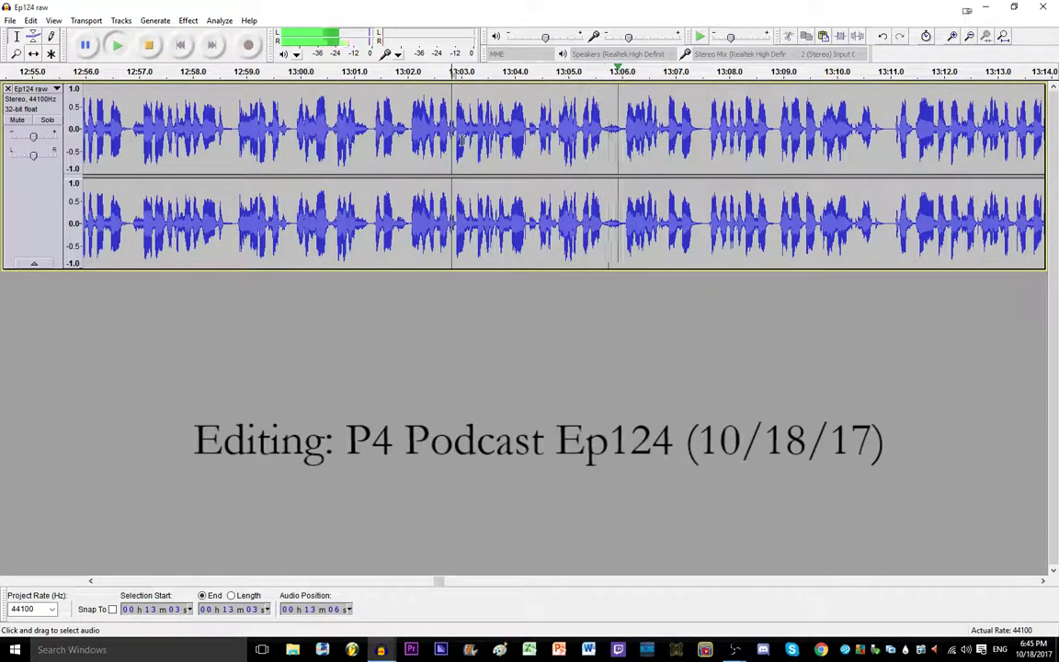
# Step: Trim the pause just after 13:11.0, delete the breath at about 13:15.4 to 13:15.8, and play from about 13:09.9
pyautogui.click(1044, 581)
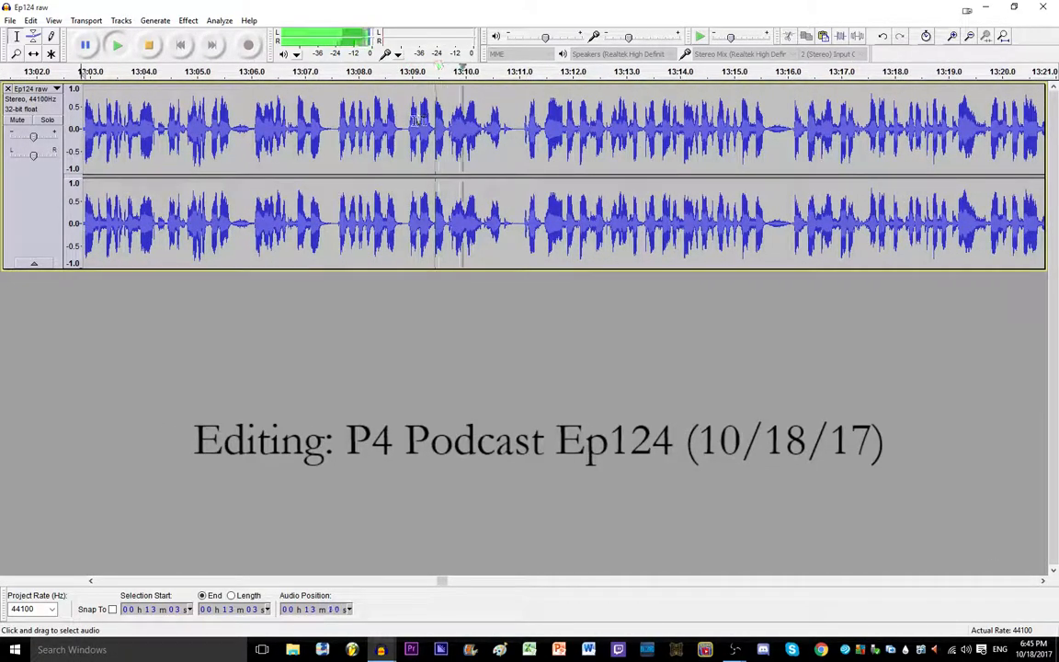
pyautogui.click(522, 123)
pyautogui.press('Delete')
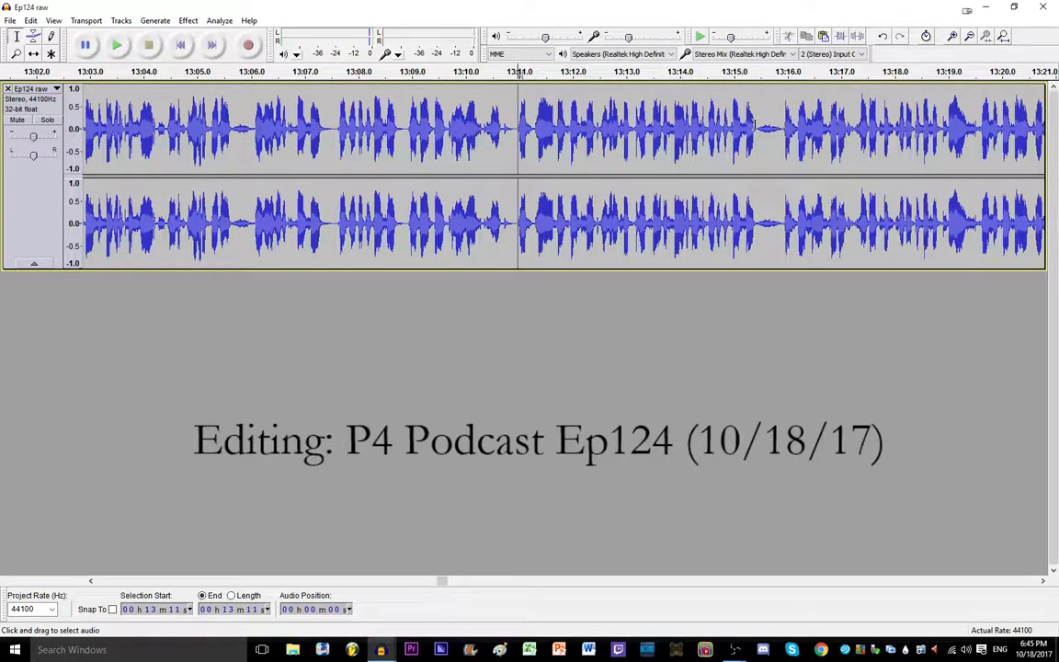
pyautogui.moveTo(755, 122)
pyautogui.mouseDown()
pyautogui.moveTo(782, 121)
pyautogui.moveTo(766, 125)
pyautogui.mouseUp()
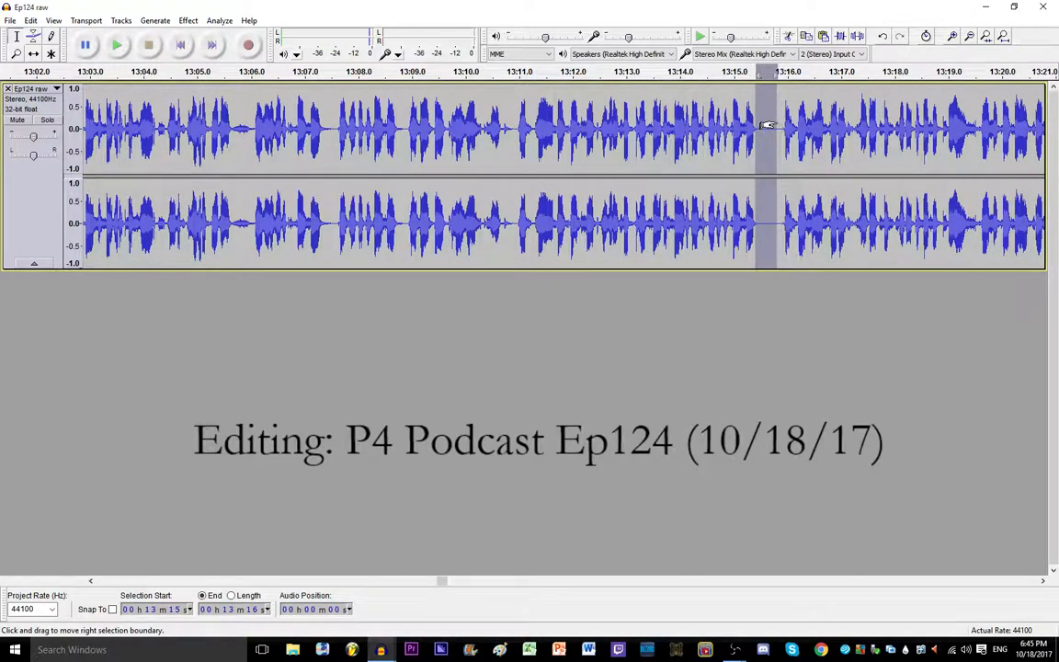
pyautogui.press('Delete')
pyautogui.click(458, 132)
pyautogui.press('space')
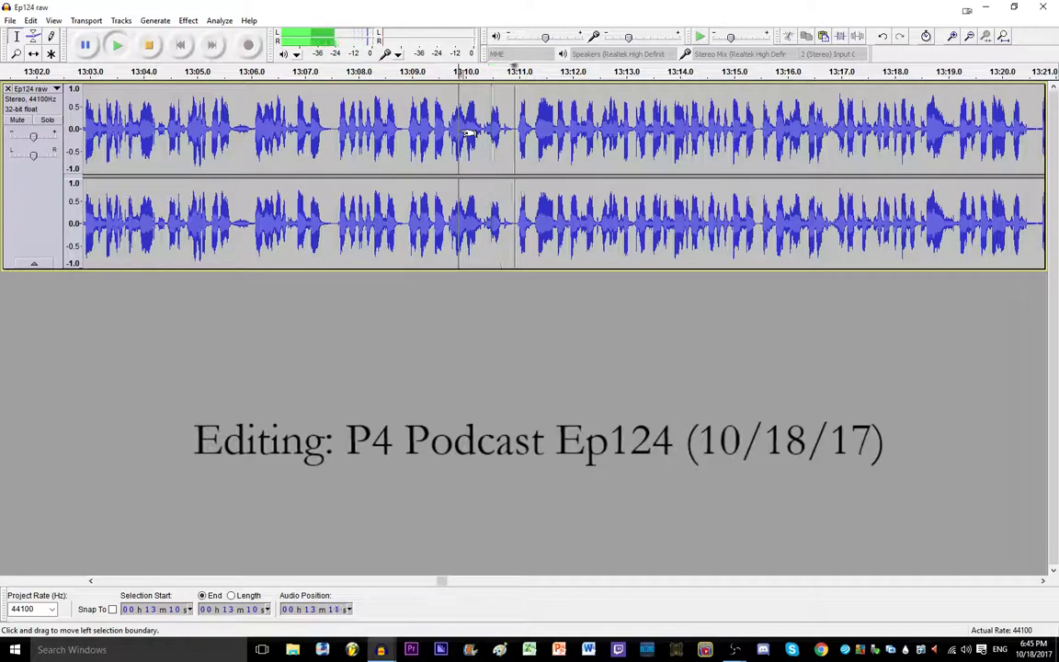
# Step: Listen on to about 13:25, replay from about 13:20.4, delete the pause at about 13:26.5 to 13:26.9, and play from about 13:26.1
pyautogui.click(1042, 581)
pyautogui.click(1042, 581)
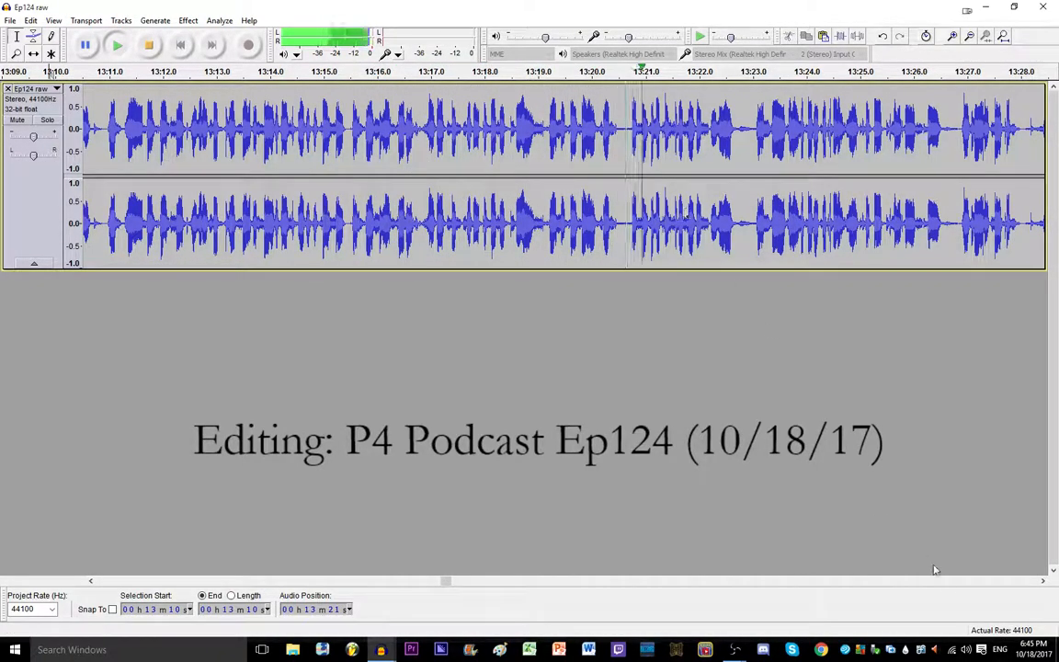
pyautogui.click(1042, 581)
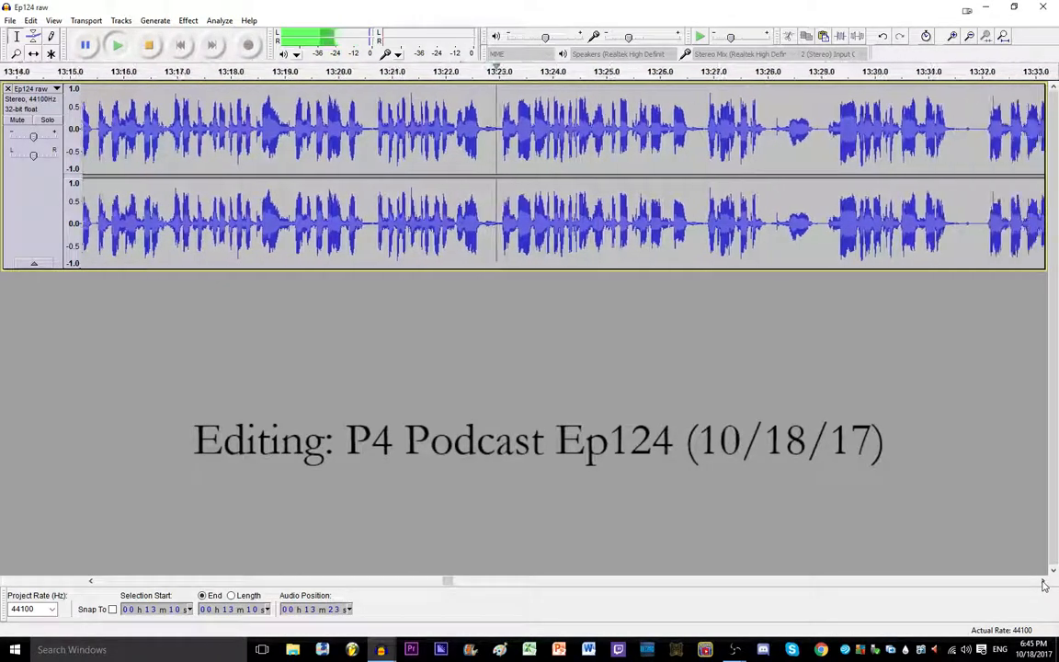
pyautogui.click(1042, 581)
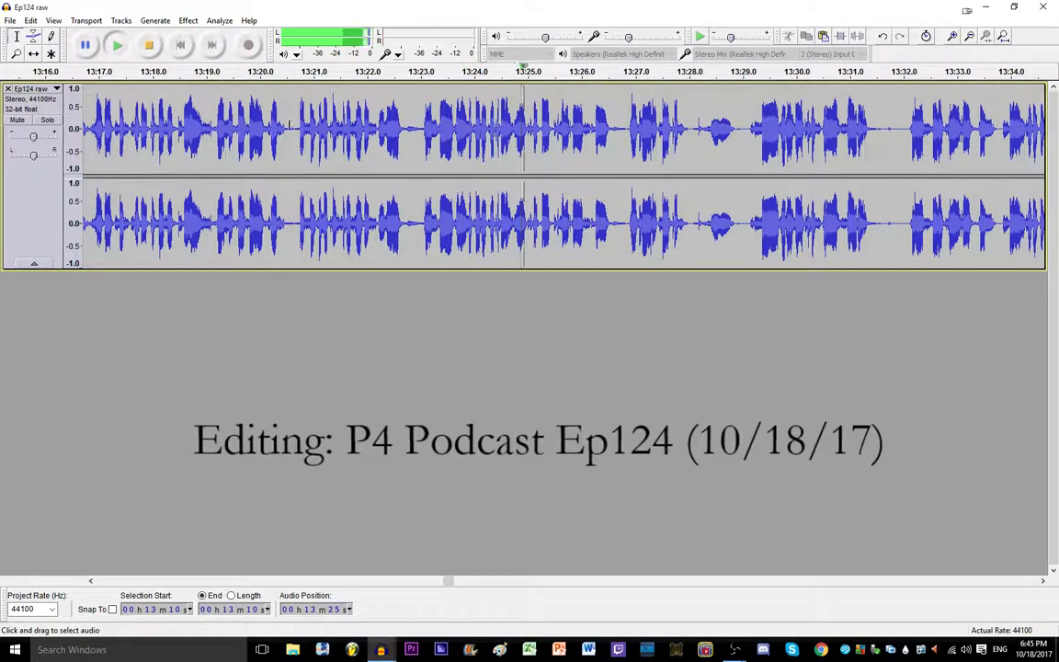
pyautogui.click(239, 115)
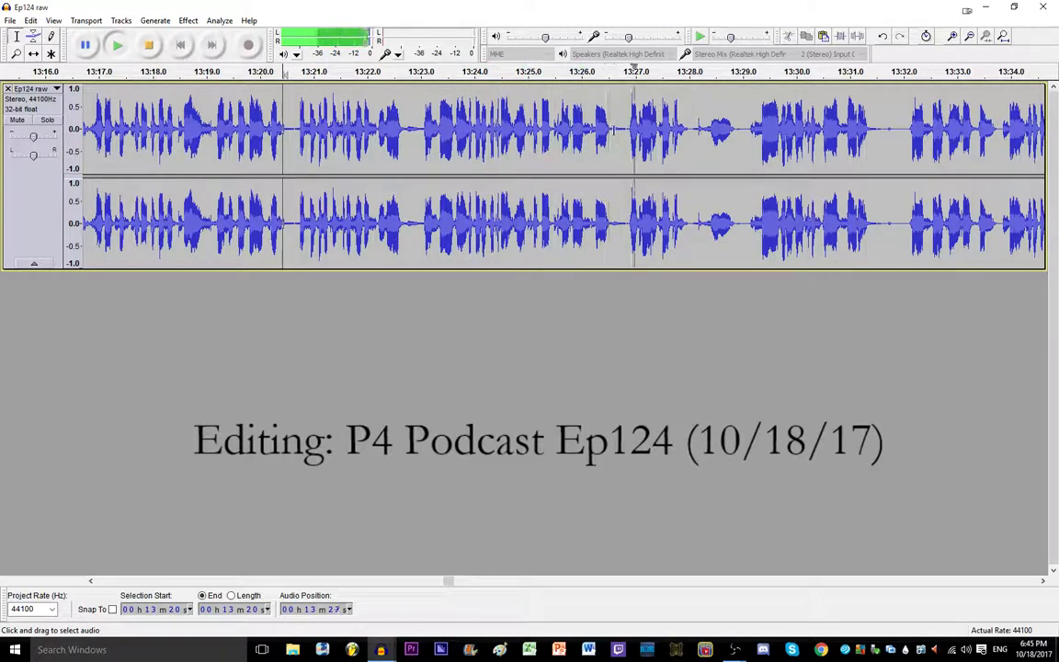
pyautogui.moveTo(609, 126); pyautogui.dragTo(630, 126)
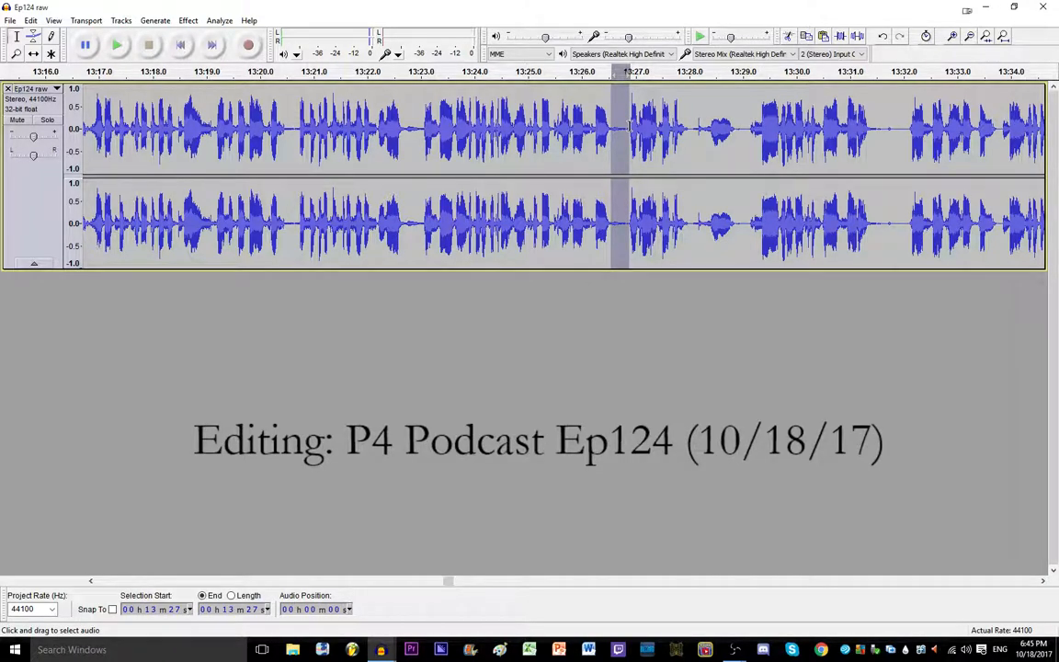
pyautogui.press('Delete')
pyautogui.press('1')
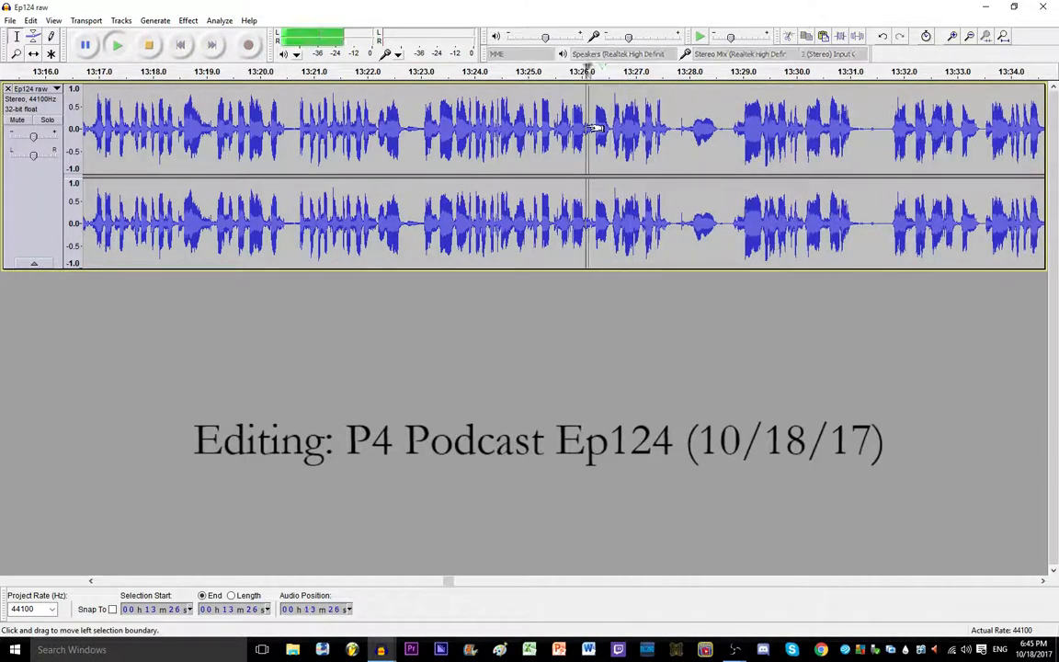
# Step: Delete the short noise at about 13:27.8 to 13:28.0 and play from about 13:27.1
pyautogui.click(680, 130)
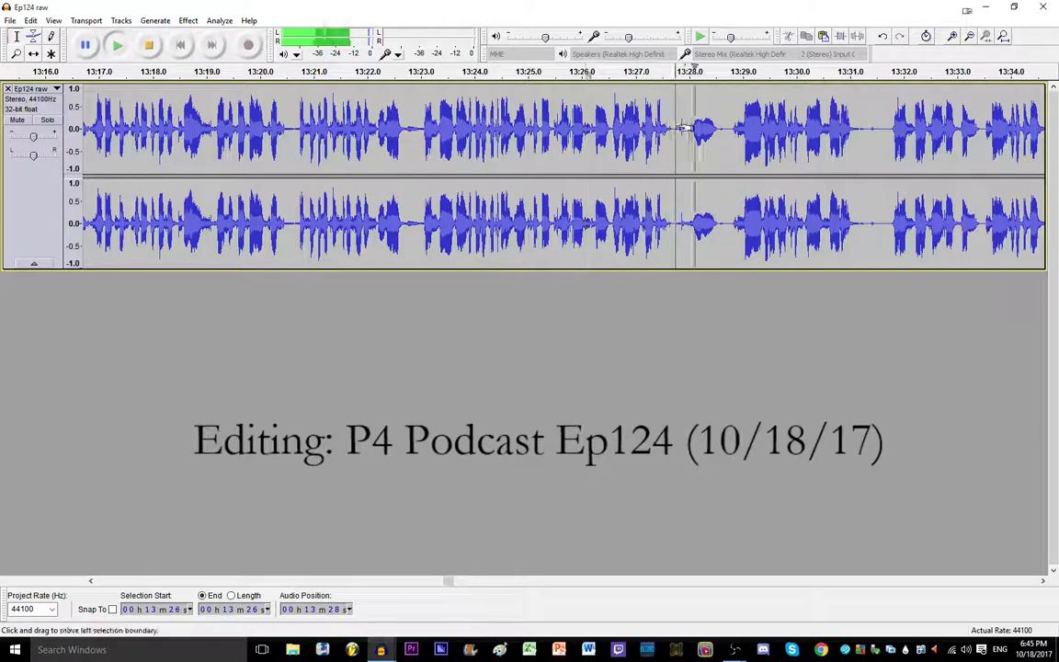
pyautogui.moveTo(687, 128); pyautogui.dragTo(692, 127)
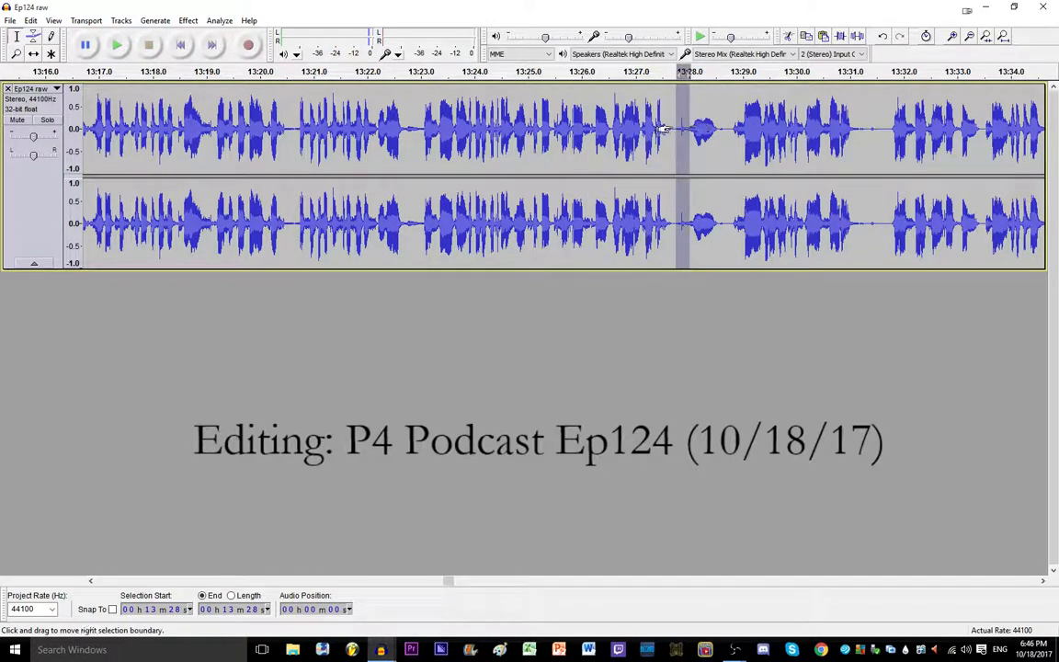
pyautogui.press('Delete')
pyautogui.click(640, 127)
pyautogui.press('space')
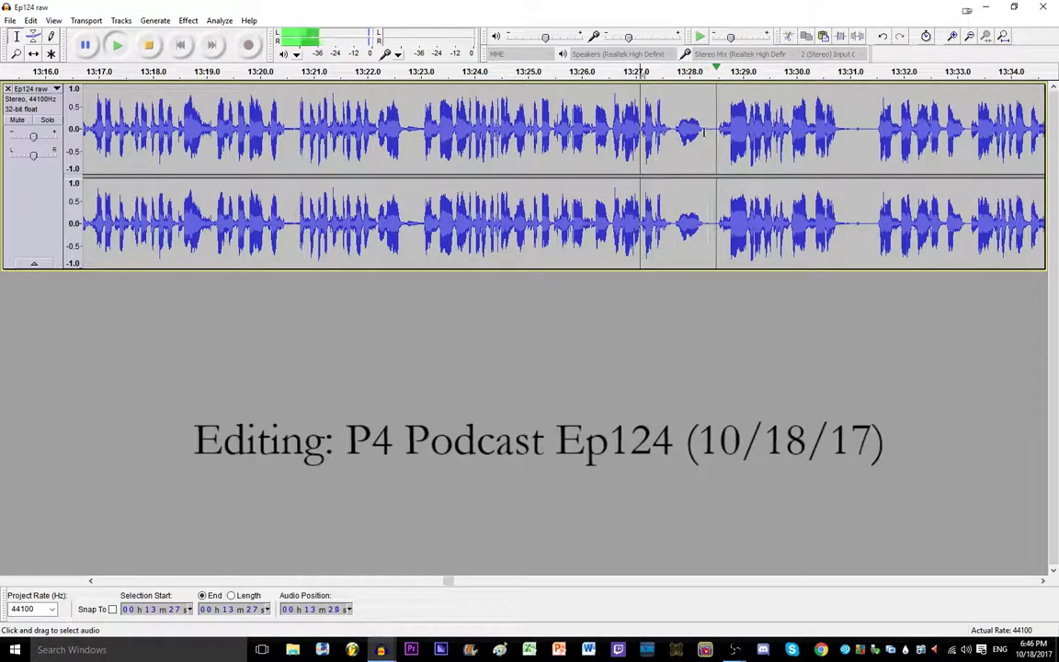
# Step: Delete the pause at about 13:28.3 to 13:28.6 and play from about 13:27.5
pyautogui.press('space')
pyautogui.moveTo(705, 130); pyautogui.dragTo(722, 131)
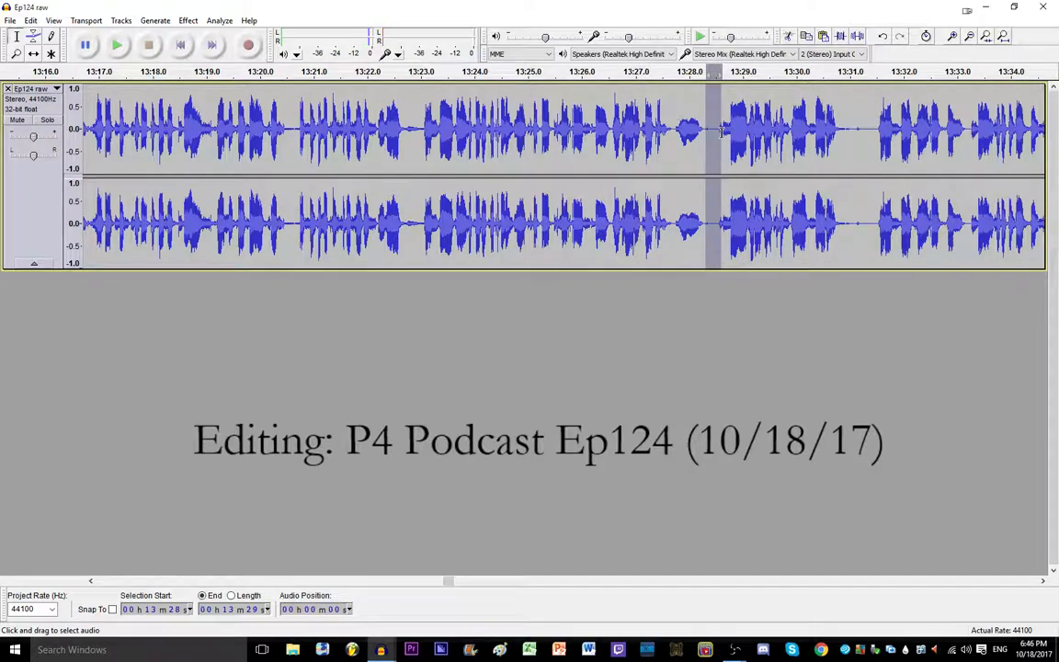
pyautogui.press('Delete')
pyautogui.click(666, 136)
pyautogui.press('space')
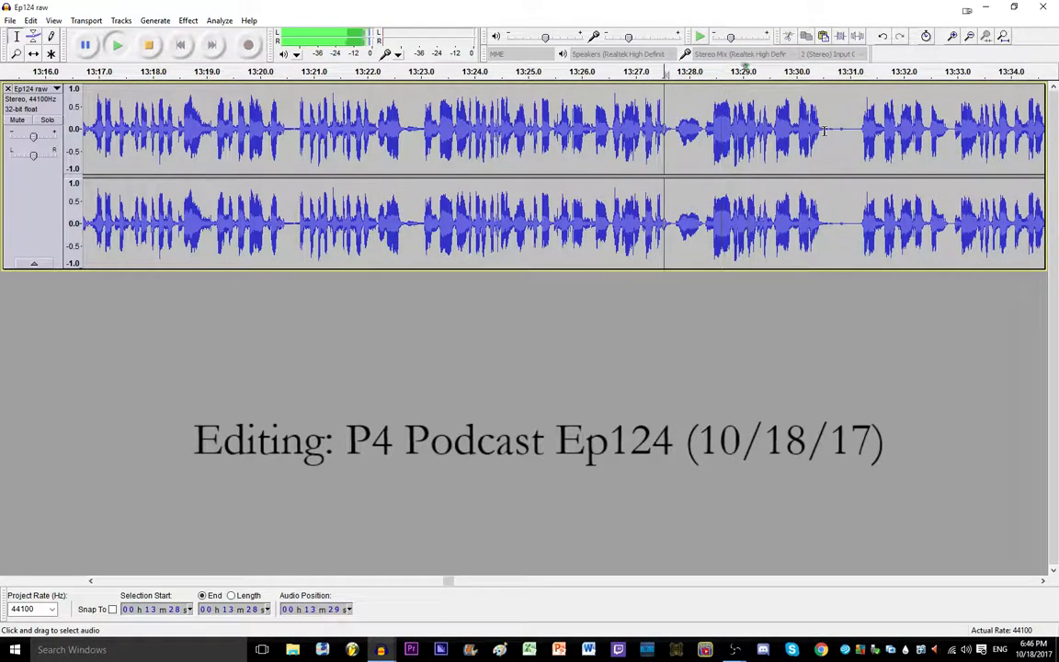
# Step: Delete the pause at about 13:30.5 to 13:31.1 and play from about 13:28.4
pyautogui.moveTo(825, 131); pyautogui.dragTo(857, 130)
pyautogui.press('space')
pyautogui.press('Delete')
pyautogui.click(709, 130)
pyautogui.press('space')
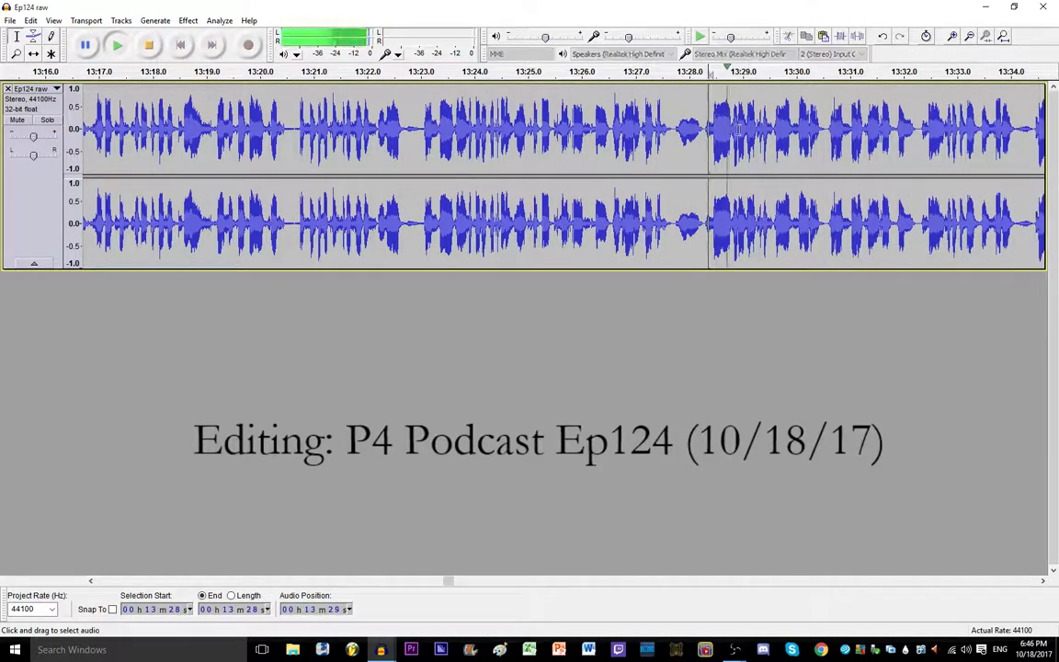
# Step: Delete the breath at about 13:35.8 to 13:36.0 and the one at about 13:40.3 to 13:40.6, and play from about 13:33.7
pyautogui.click(1043, 582)
pyautogui.click(1045, 583)
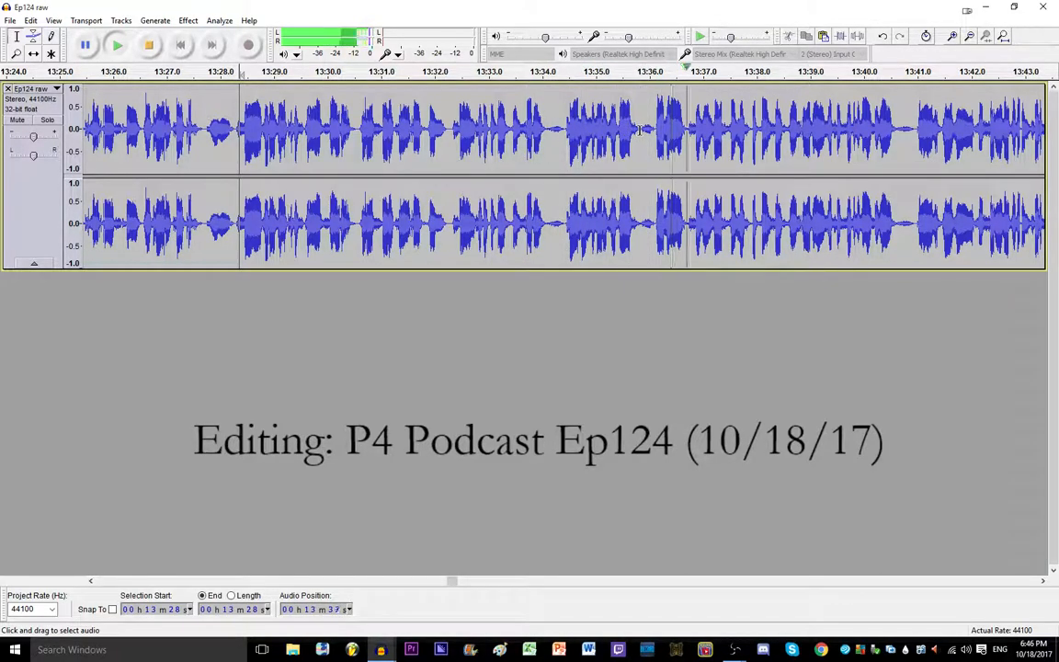
pyautogui.moveTo(640, 129); pyautogui.dragTo(650, 130)
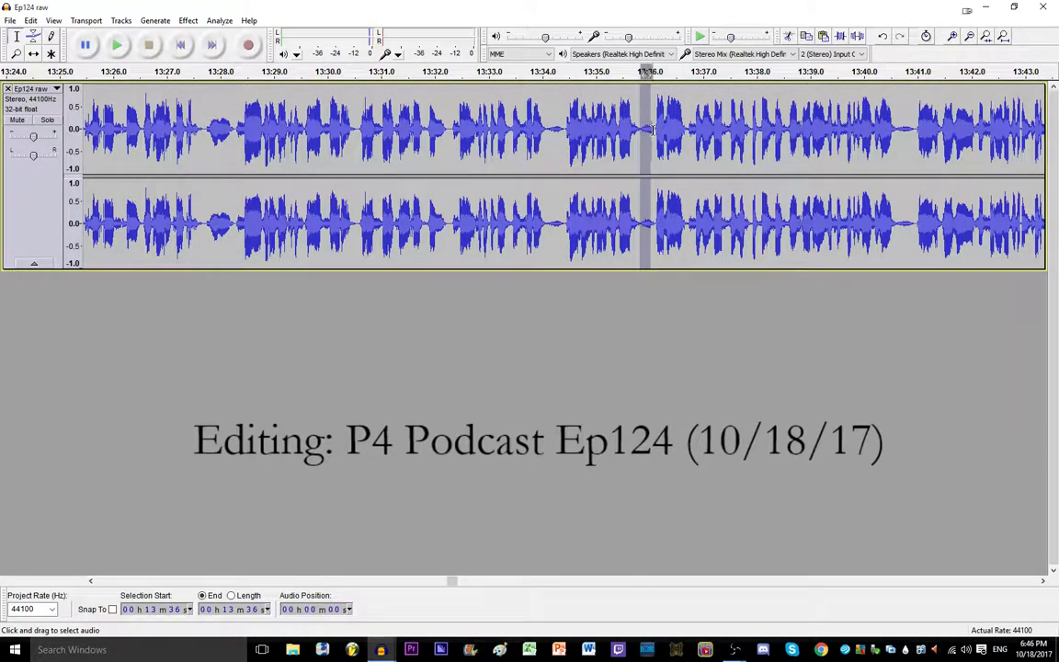
pyautogui.press('Delete')
pyautogui.moveTo(879, 129); pyautogui.dragTo(901, 129)
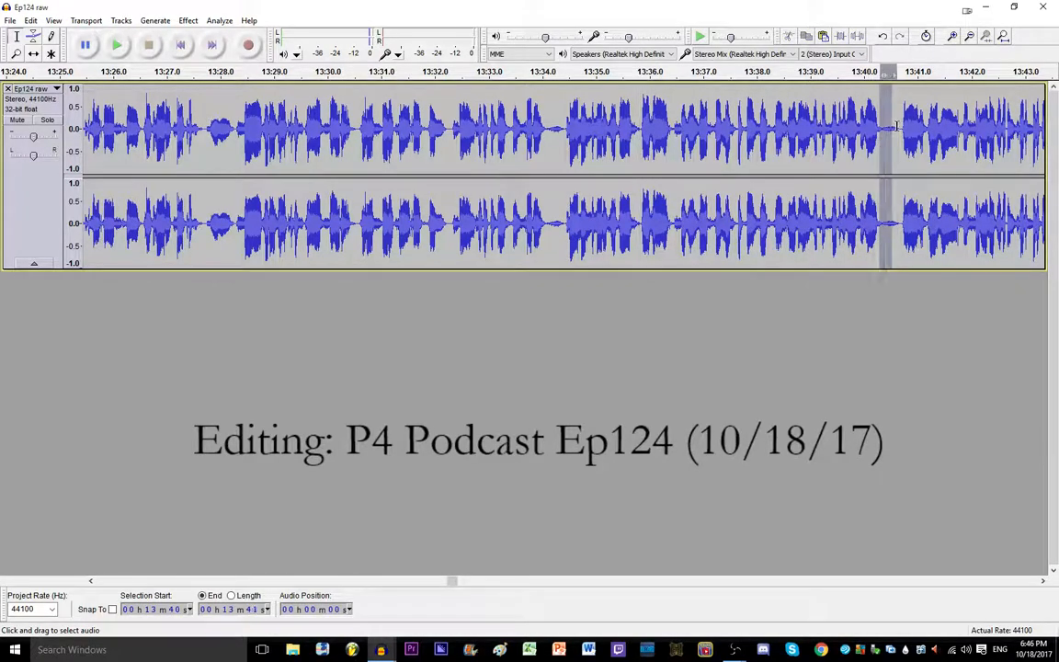
pyautogui.click(529, 138)
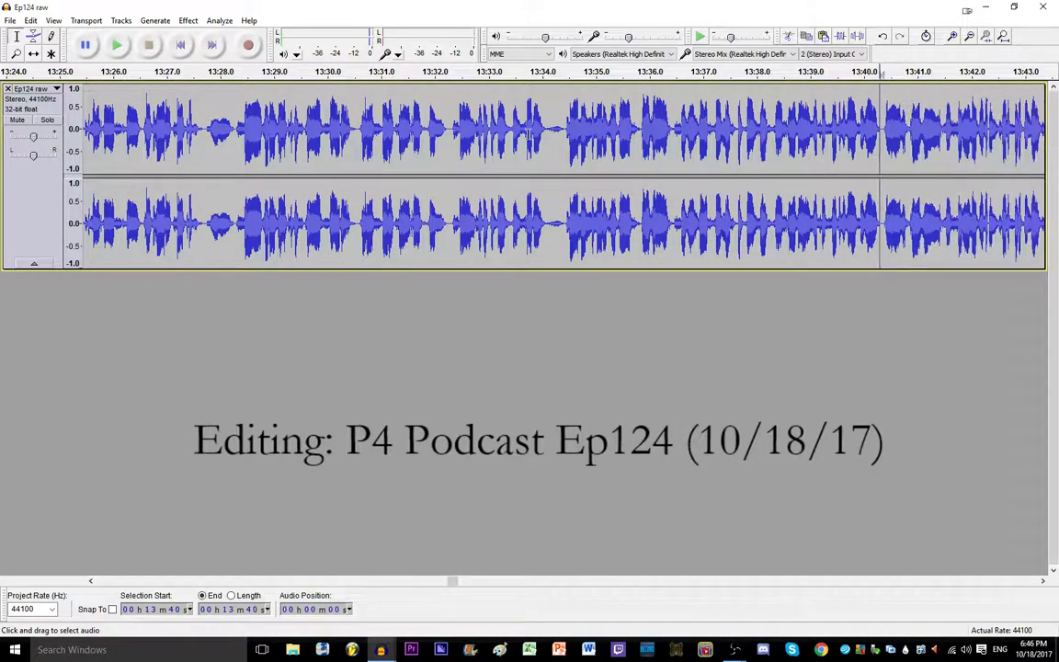
pyautogui.press('space')
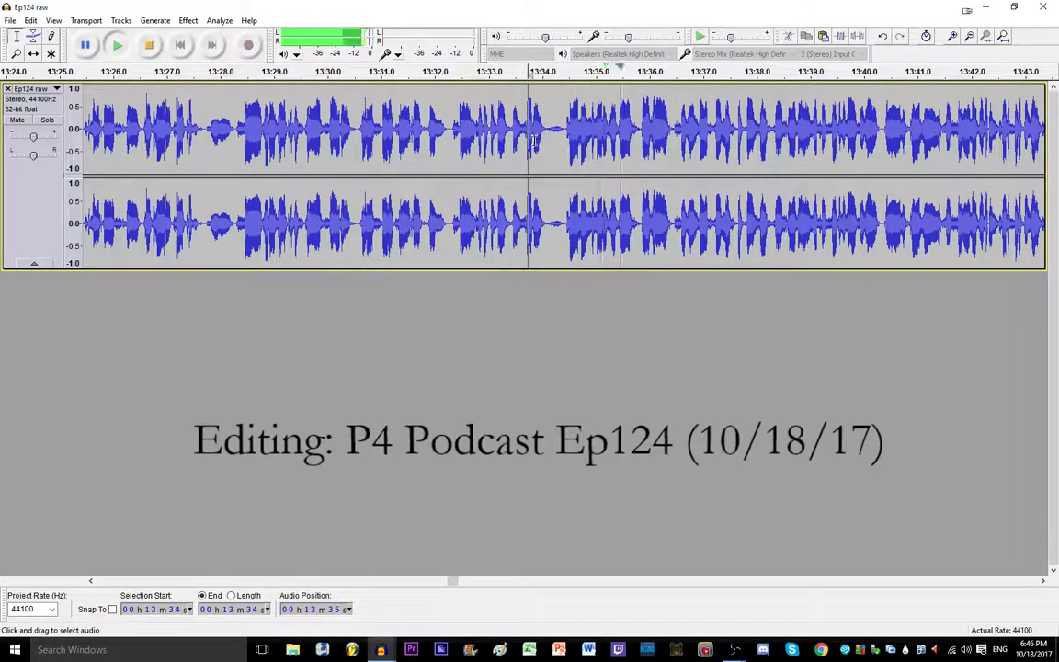
# Step: Replay from about 13:38.3 and delete the unwanted words from there to about 13:40.3
pyautogui.click(1043, 580)
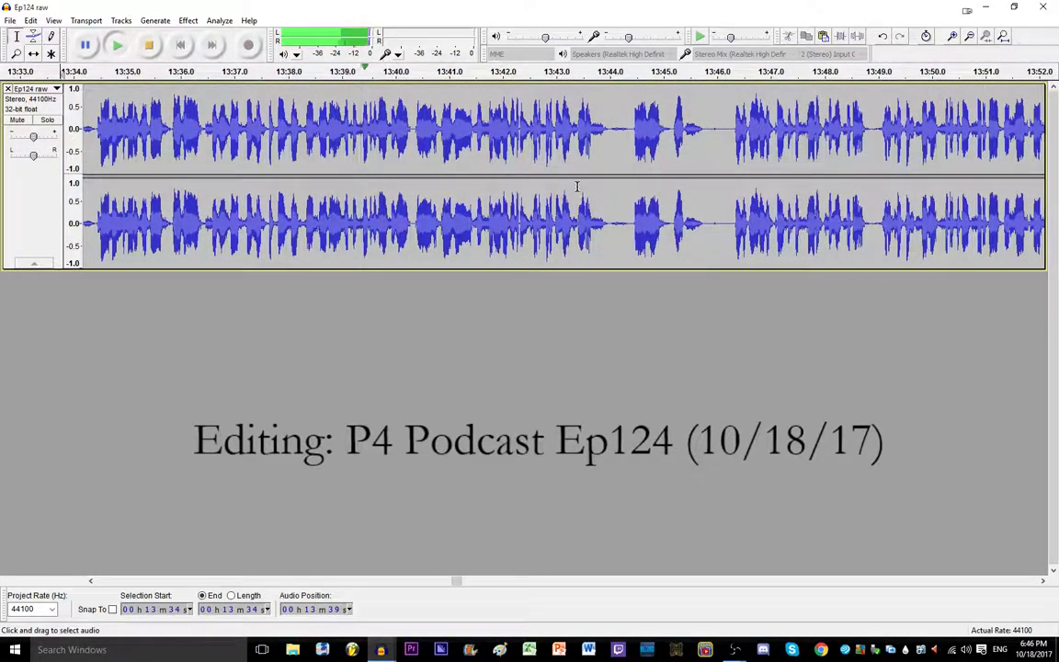
pyautogui.click(303, 128)
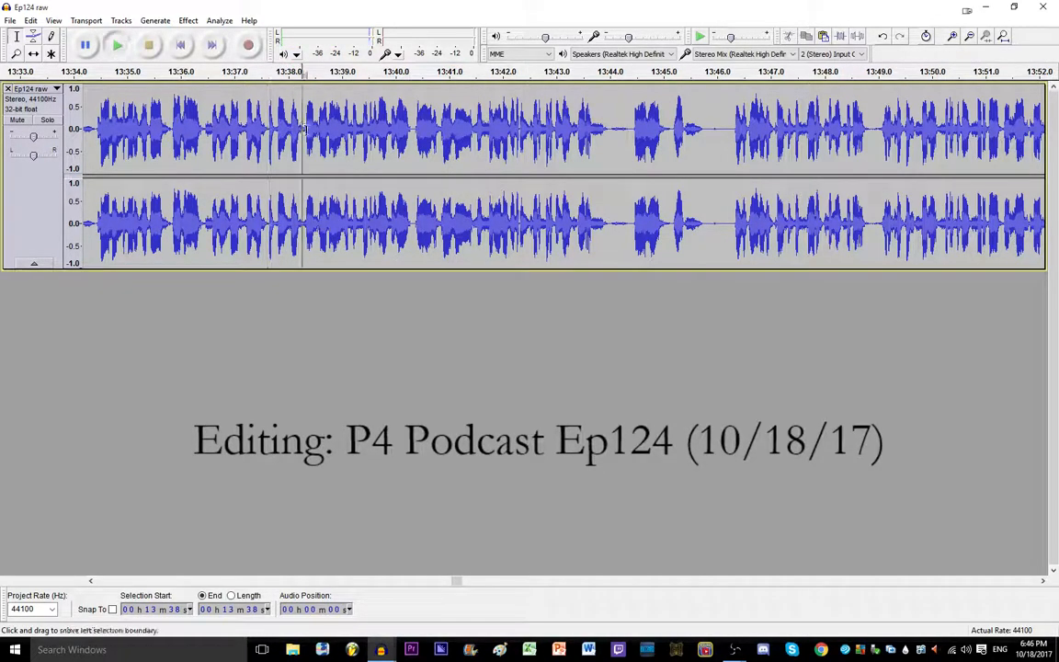
pyautogui.press('space')
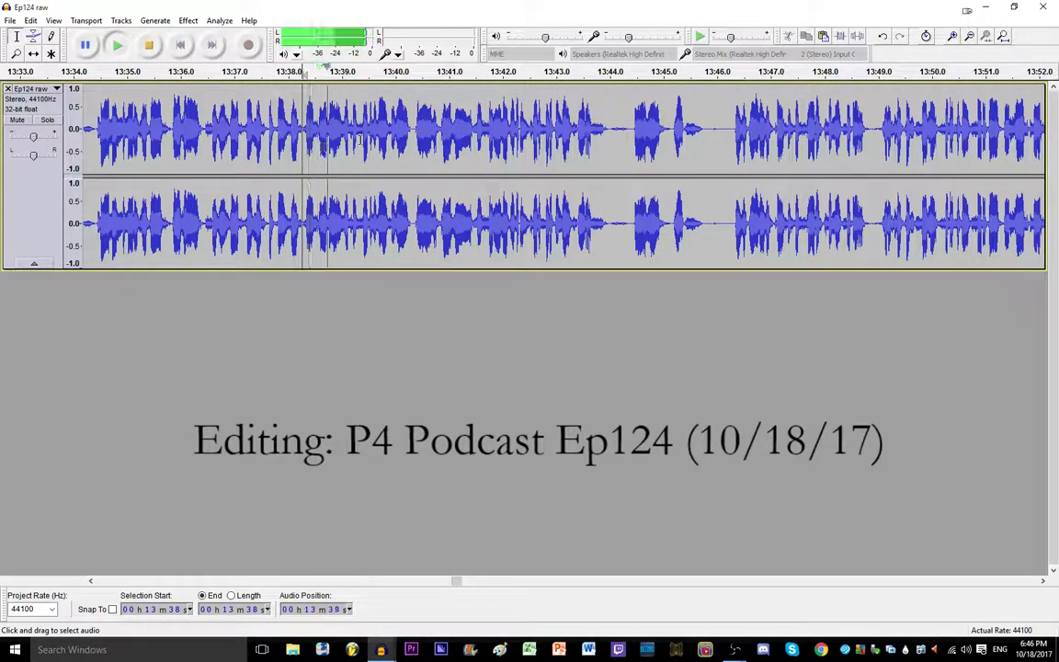
pyautogui.press('space')
pyautogui.keyDown('shift'); pyautogui.click(412, 132); pyautogui.keyUp('shift')
pyautogui.press('Delete')
pyautogui.press('space')
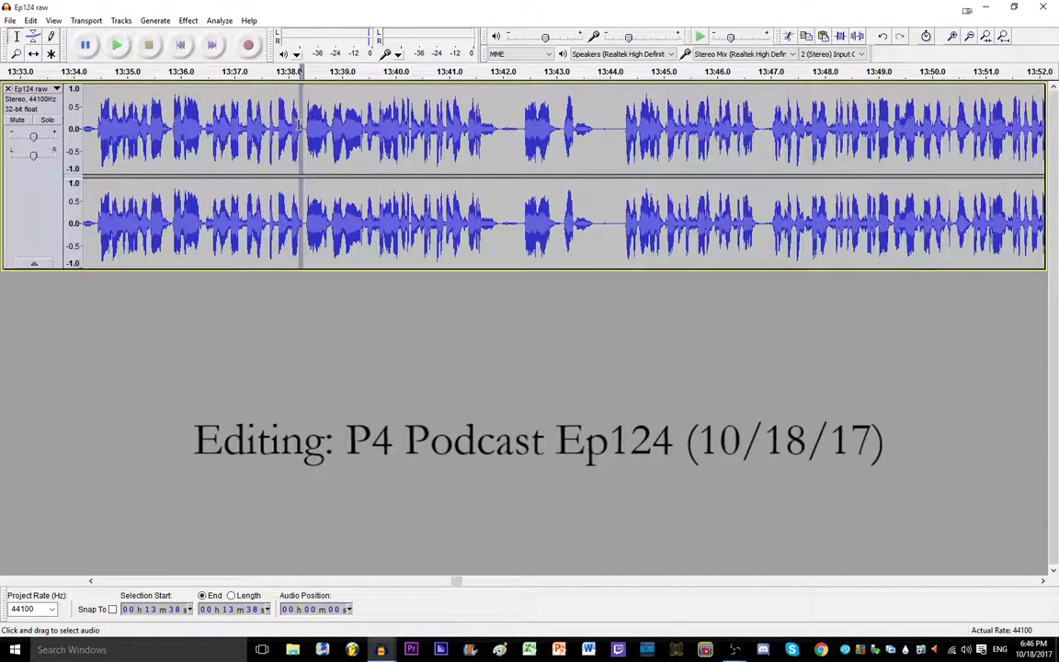
# Step: Delete the leftover gap at about 13:38.2 to 13:38.3 and play from about 13:37.3
pyautogui.press('Delete')
pyautogui.click(253, 131)
pyautogui.press('space')
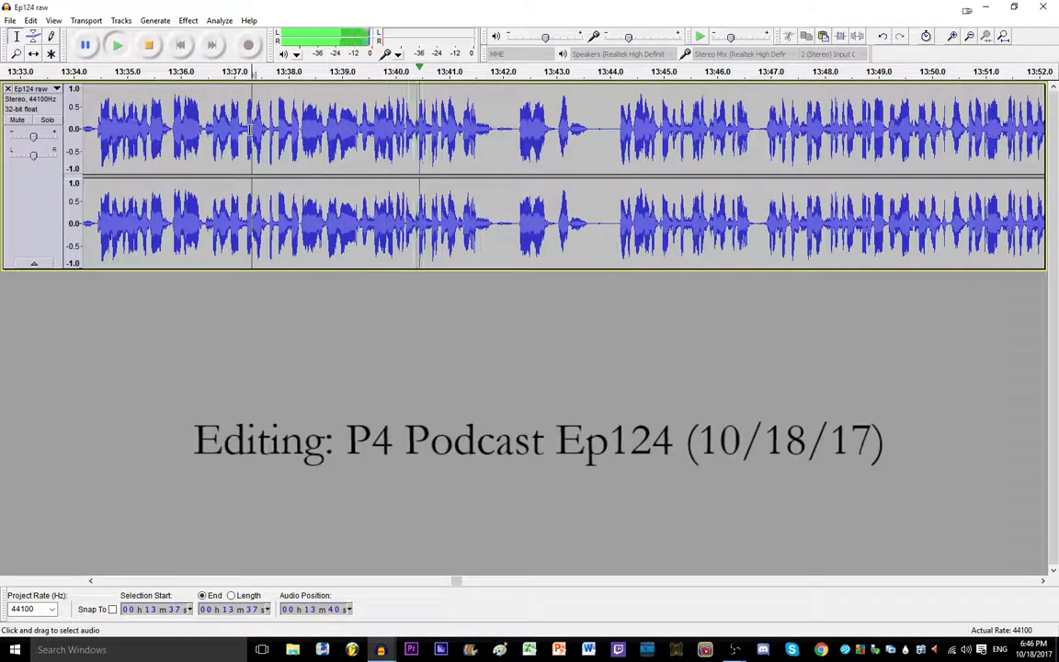
# Step: Trim a very short piece of audio at about 13:40.2 and play from about 13:39.5
pyautogui.press('space')
pyautogui.click(397, 129)
pyautogui.scroll(3, 418, 130)
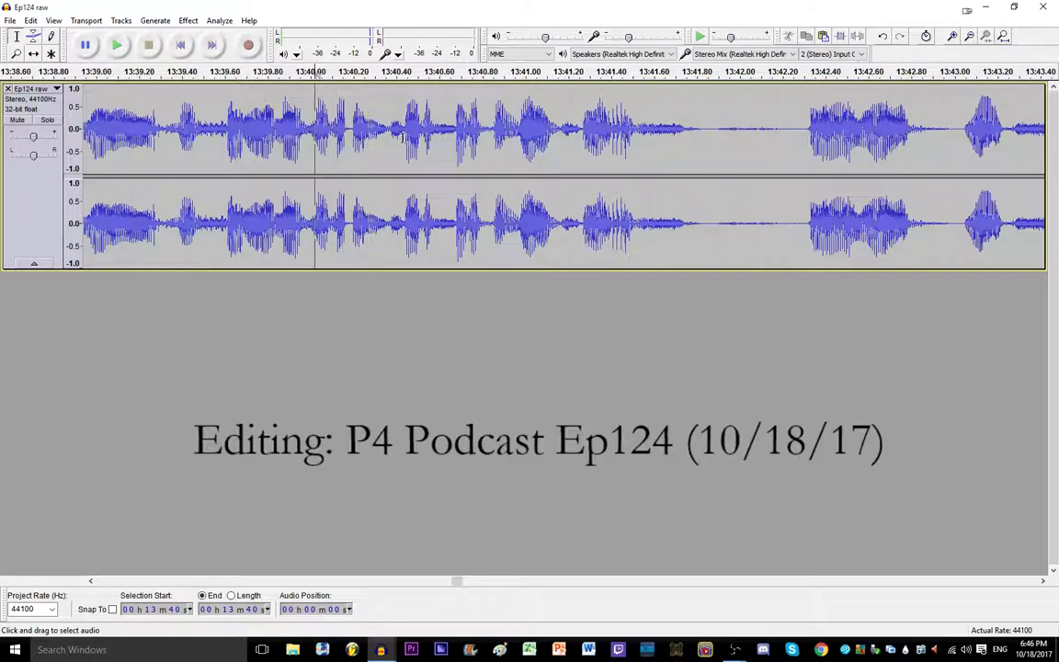
pyautogui.scroll(1, 350, 130)
pyautogui.moveTo(321, 128); pyautogui.dragTo(362, 126)
pyautogui.scroll(-4, 289, 123)
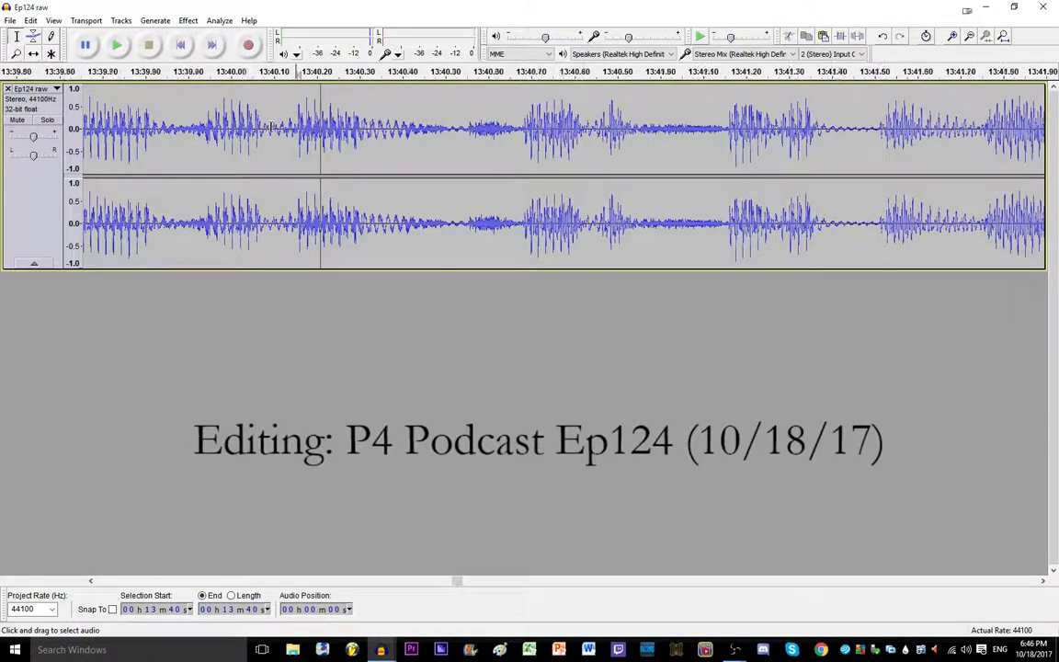
pyautogui.press('space')
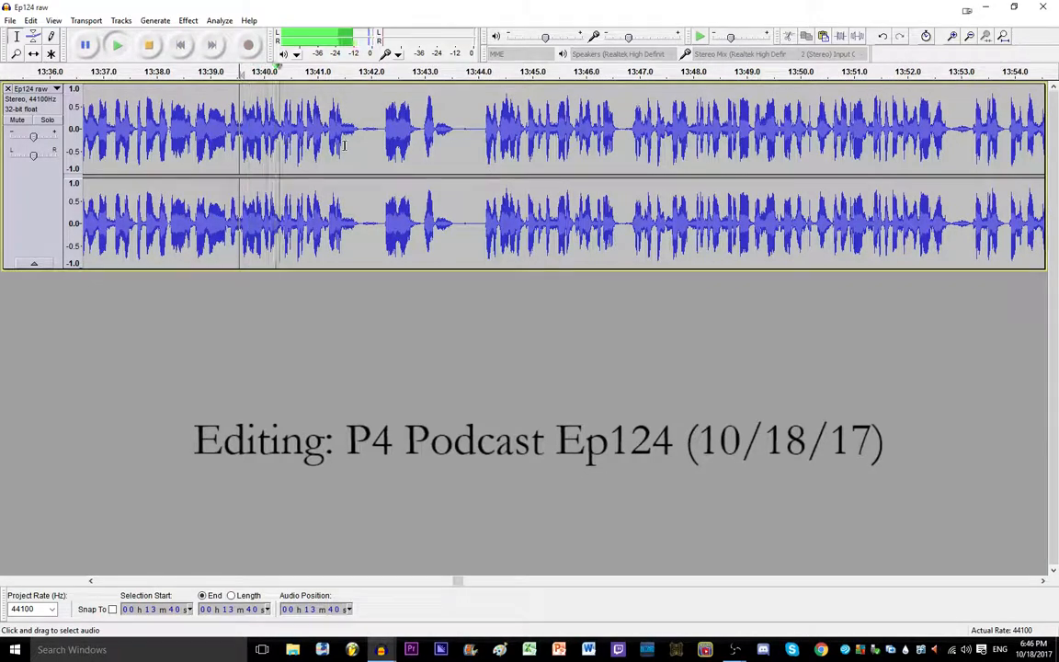
# Step: Shorten the pauses at about 13:41.9 to 13:42.2 and at about 13:43.3 to 13:43.7
pyautogui.press('space')
pyautogui.moveTo(364, 133); pyautogui.dragTo(463, 129)
pyautogui.press('Delete')
pyautogui.press('Delete')
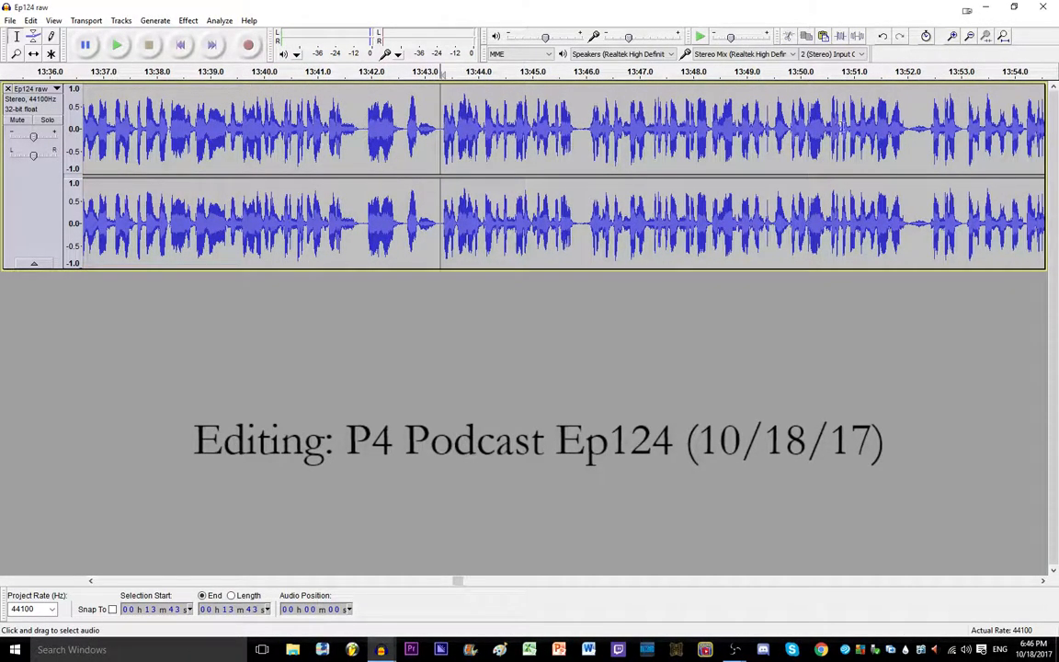
# Step: Delete the breath at about 13:52.0 to 13:52.4 and play from about 13:39.8
pyautogui.moveTo(910, 129); pyautogui.dragTo(933, 129)
pyautogui.press('Delete')
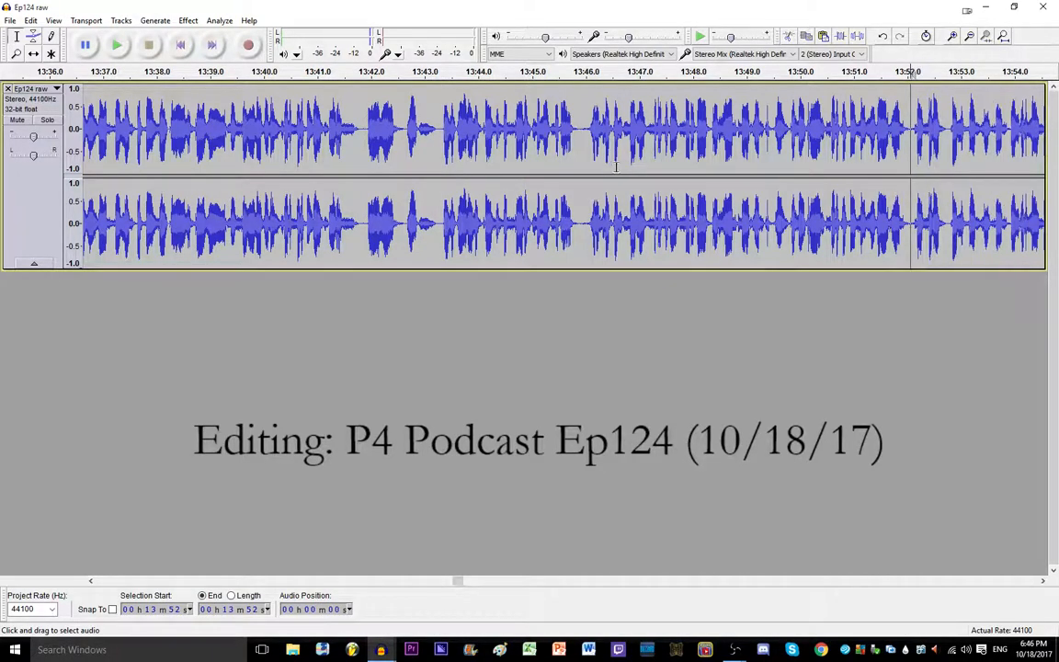
pyautogui.click(254, 138)
pyautogui.press('space')
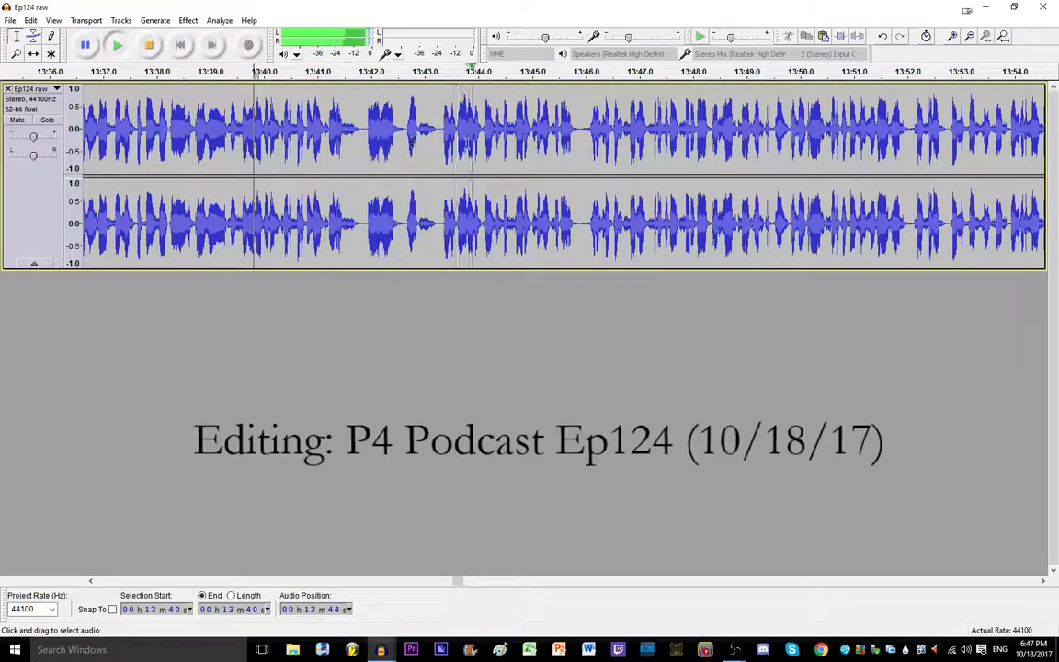
# Step: Delete the short sound at about 13:43.4 to 13:43.6 and play from about 13:42.8
pyautogui.moveTo(446, 128); pyautogui.dragTo(456, 127)
pyautogui.press('space')
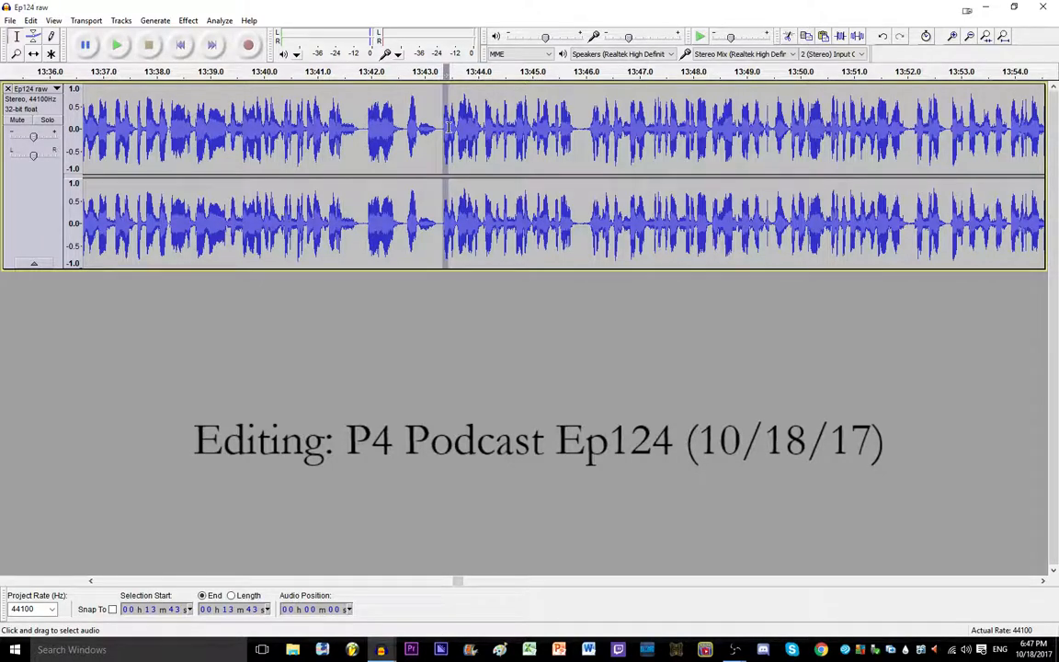
pyautogui.press('Delete')
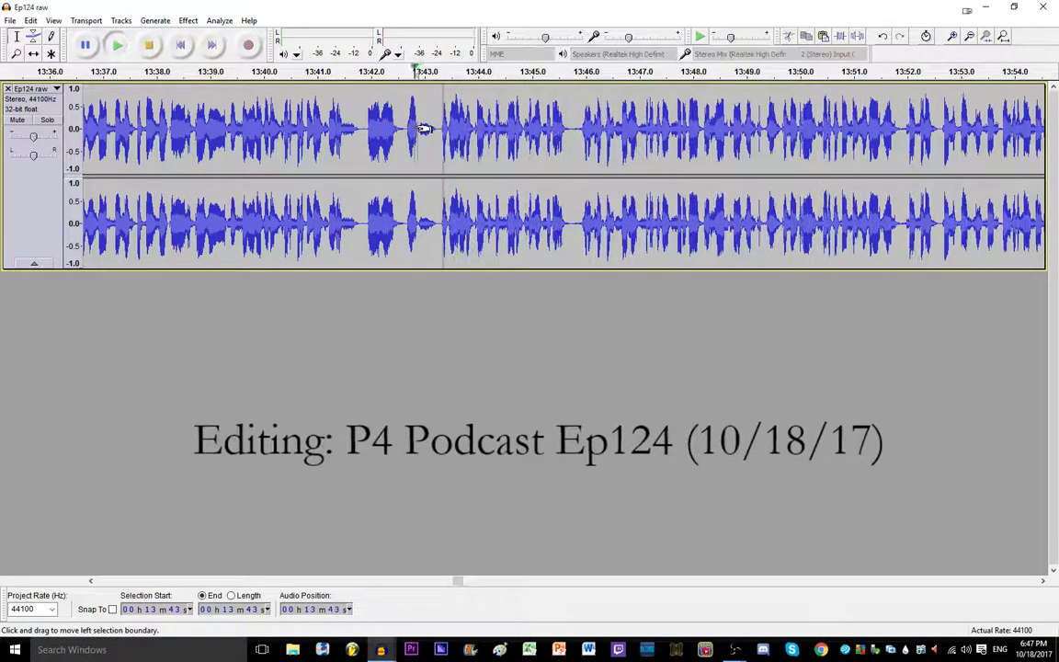
pyautogui.press('space')
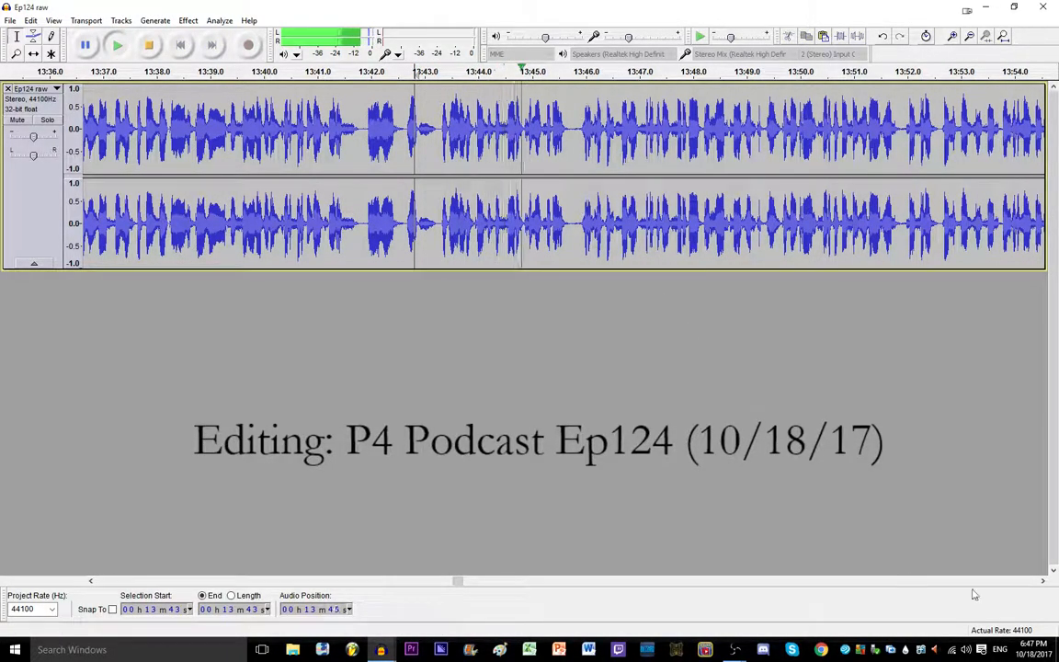
# Step: Check the audio at about 13:57.1, delete the pause at about 13:57.9 to 13:58.5, and play from about 13:46.3
pyautogui.click(1042, 580)
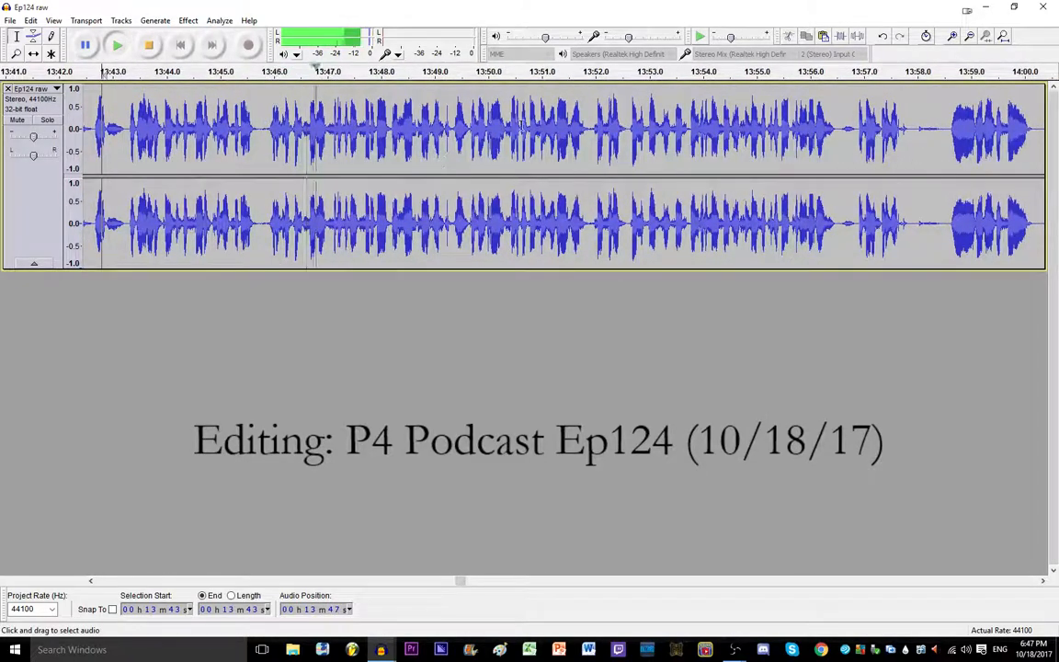
pyautogui.press('space')
pyautogui.click(867, 125)
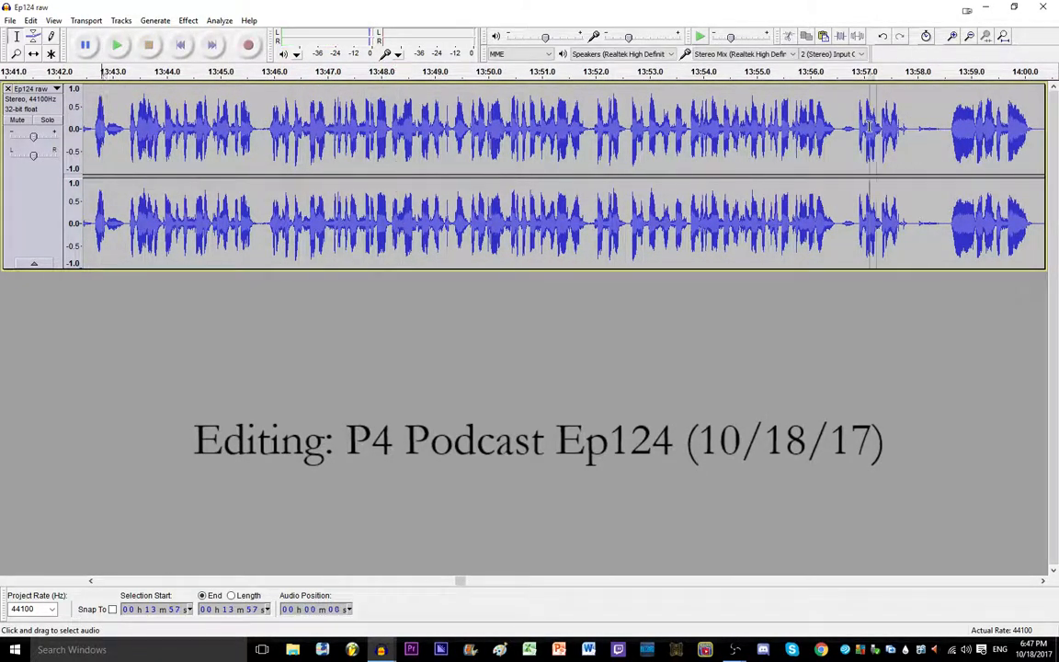
pyautogui.press('space')
pyautogui.press('space')
pyautogui.moveTo(914, 127); pyautogui.dragTo(944, 130)
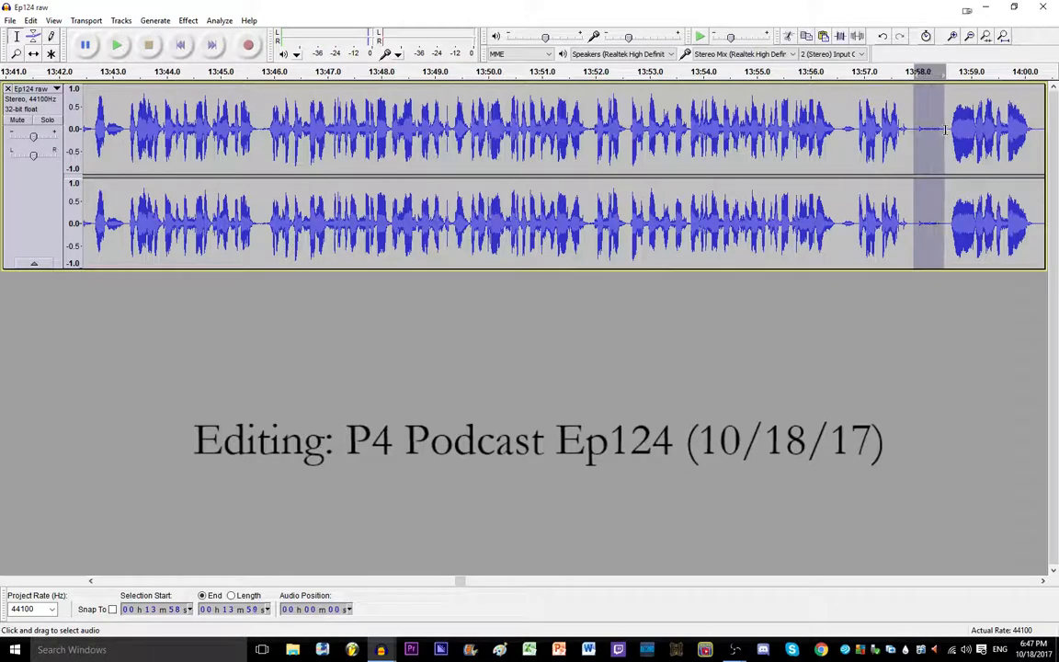
pyautogui.press('Delete')
pyautogui.click(290, 103)
pyautogui.press('space')
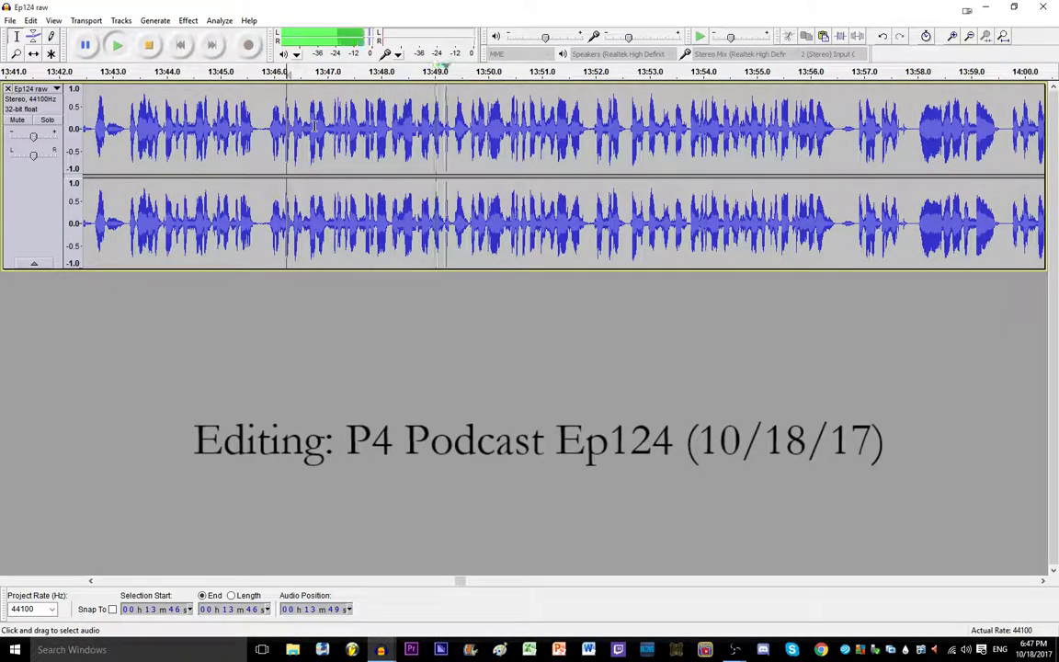
# Step: Delete the short gap at about 13:52.5 to 13:52.7 and play from about 13:51.7
pyautogui.click(1042, 581)
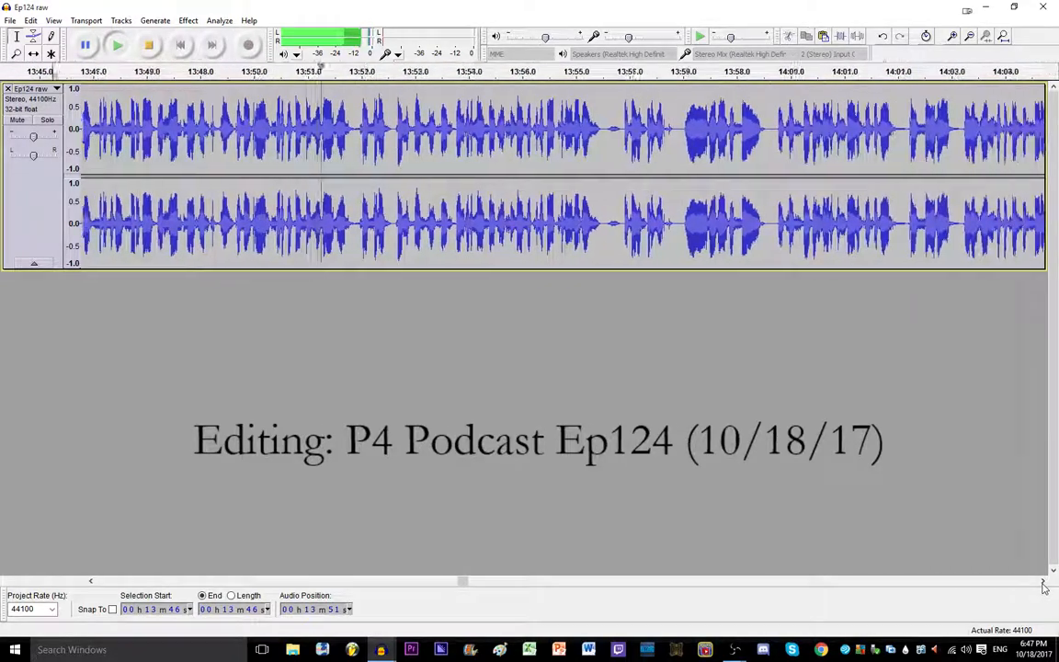
pyautogui.click(319, 128)
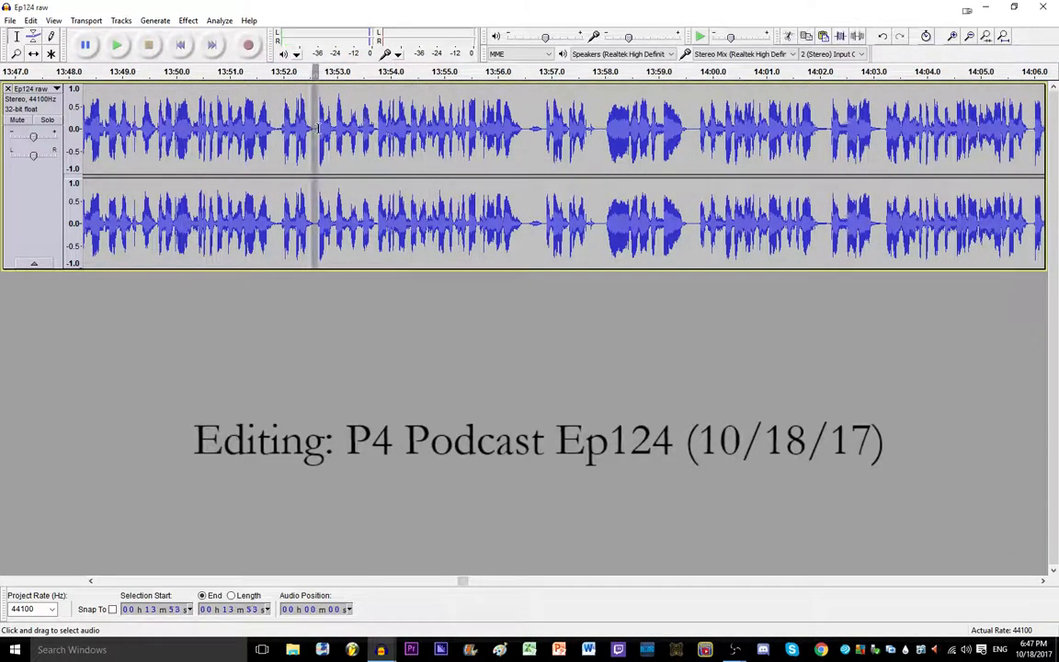
pyautogui.press('Delete')
pyautogui.click(268, 121)
pyautogui.press('space')
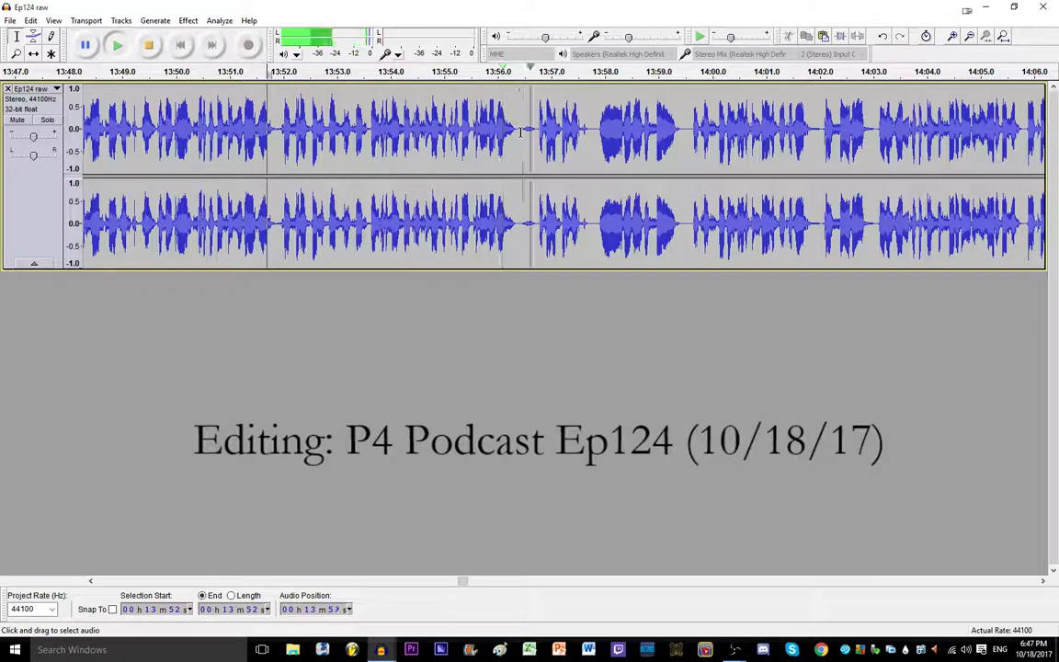
# Step: Delete the breath at about 13:56.4 to 13:56.7 and play from about 13:56.0
pyautogui.press('space')
pyautogui.moveTo(520, 133); pyautogui.dragTo(535, 131)
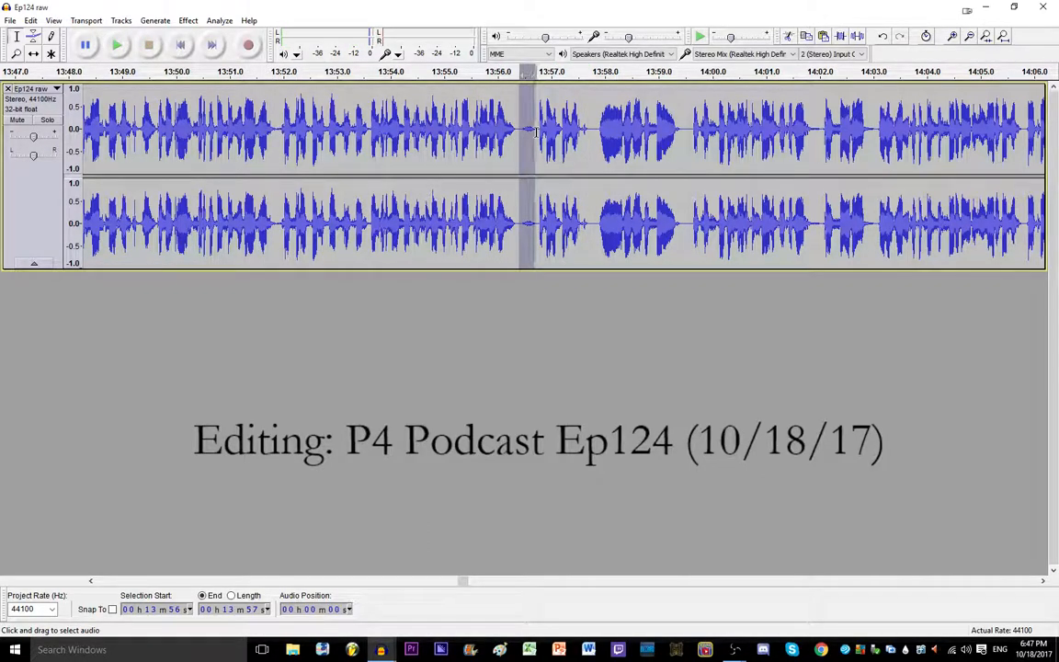
pyautogui.press('Delete')
pyautogui.click(501, 132)
pyautogui.press('space')
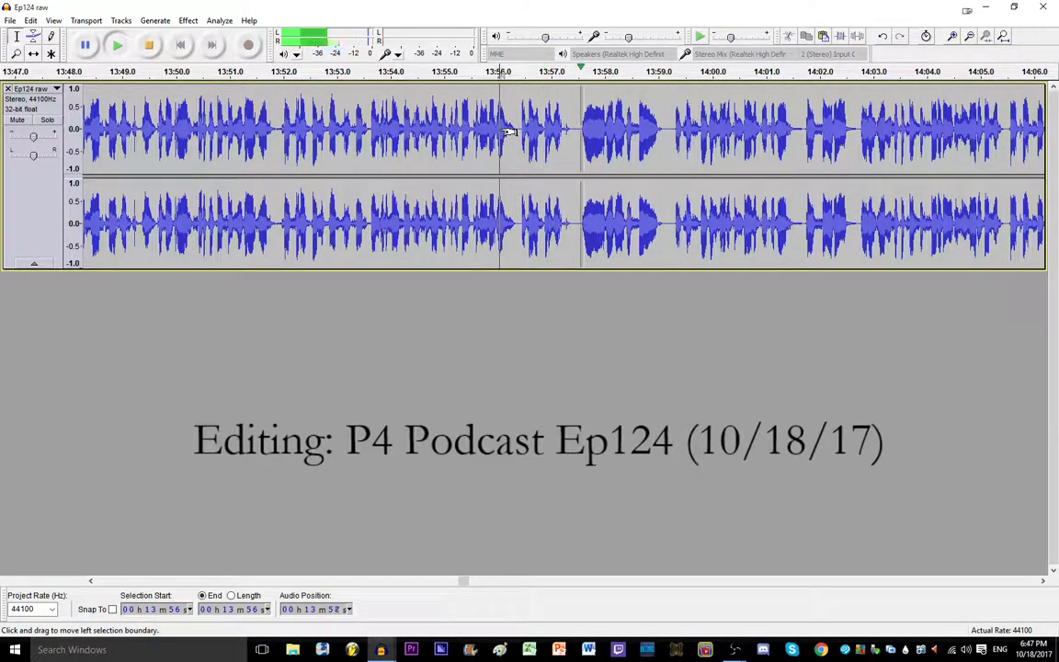
# Step: Cut the drawn-out sound at about 13:57.5 to 13:58.0 and play from about 13:57.0
pyautogui.press('space')
pyautogui.moveTo(579, 132); pyautogui.dragTo(605, 131)
pyautogui.press('Delete')
pyautogui.click(551, 131)
pyautogui.press('space')
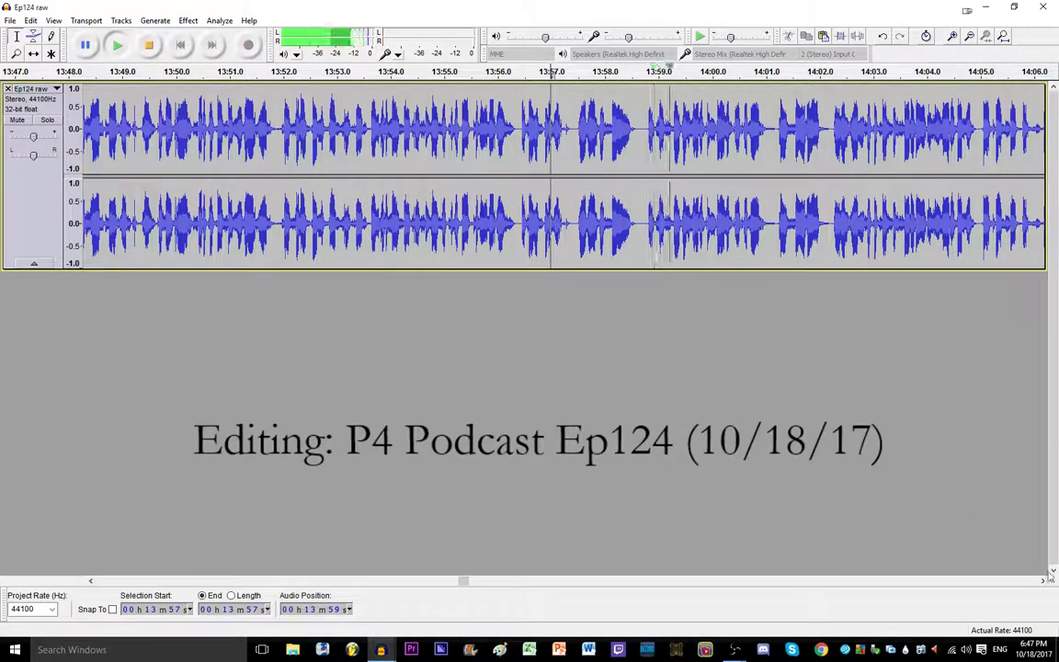
# Step: Trim the pause at about 14:07.5 to 14:07.8 and play from about 14:02.6
pyautogui.click(1043, 582)
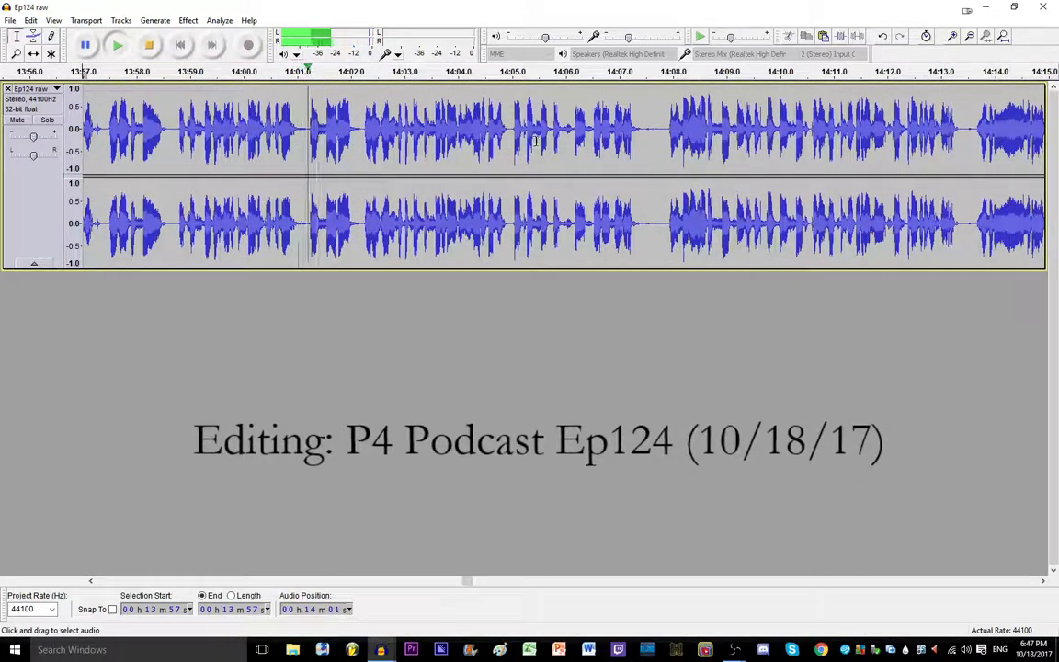
pyautogui.press('space')
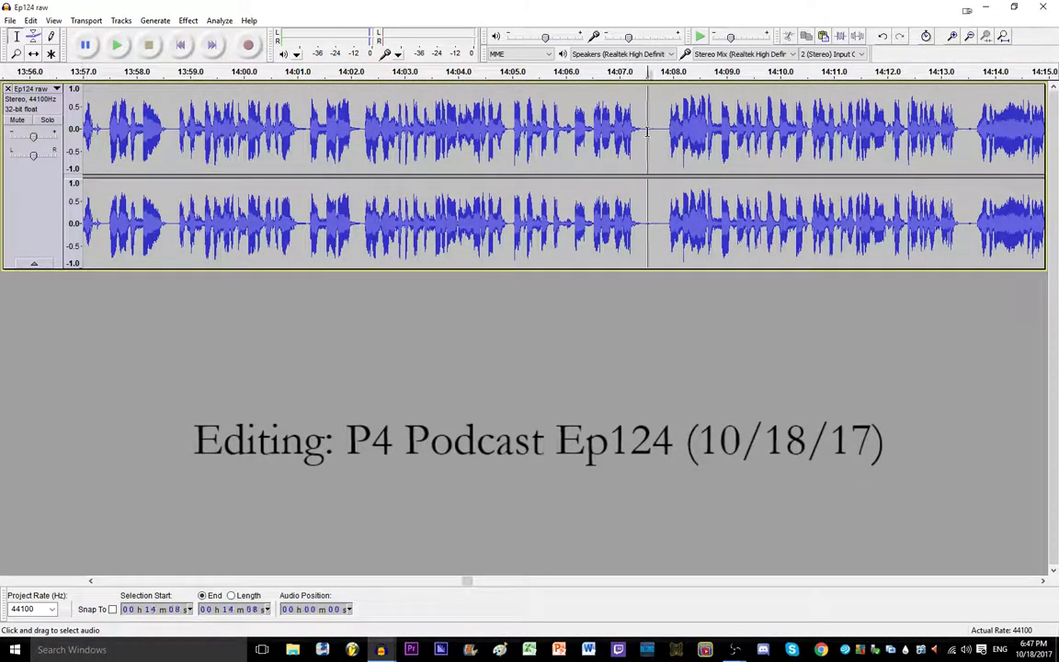
pyautogui.moveTo(649, 138); pyautogui.dragTo(662, 129)
pyautogui.press('Delete')
pyautogui.click(382, 130)
pyautogui.press('space')
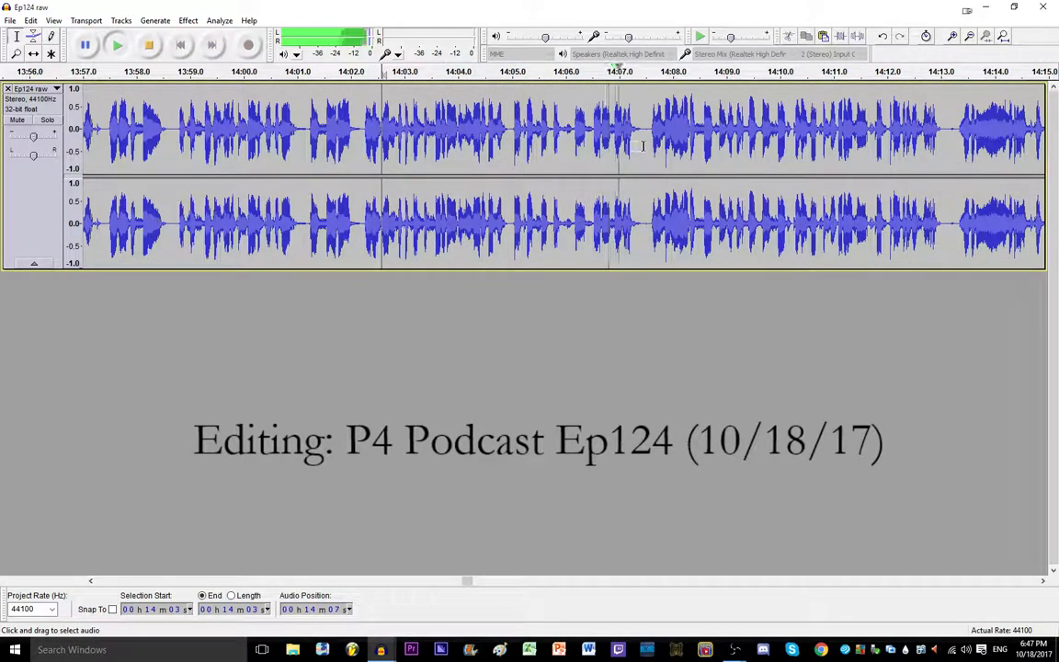
# Step: Amplify the quiet passage at about 14:14.9 to 14:15.9 to a new peak of -5.2 dB and play from about 14:14.8
pyautogui.click(1042, 583)
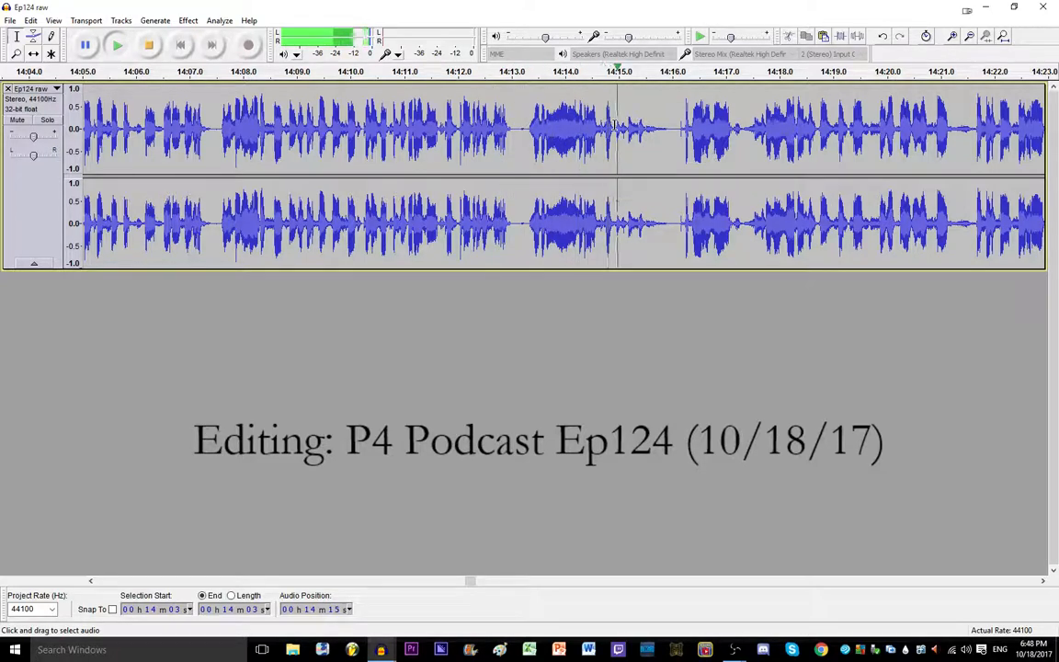
pyautogui.press('space')
pyautogui.moveTo(615, 124); pyautogui.dragTo(668, 126)
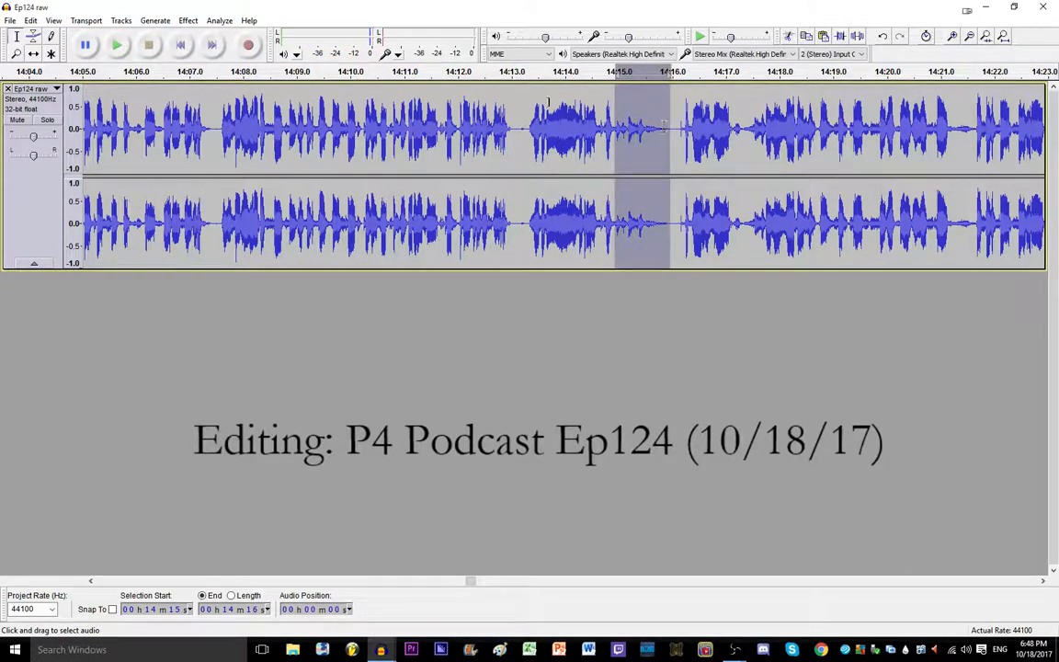
pyautogui.click(188, 20)
pyautogui.click(224, 53)
pyautogui.press('Return')
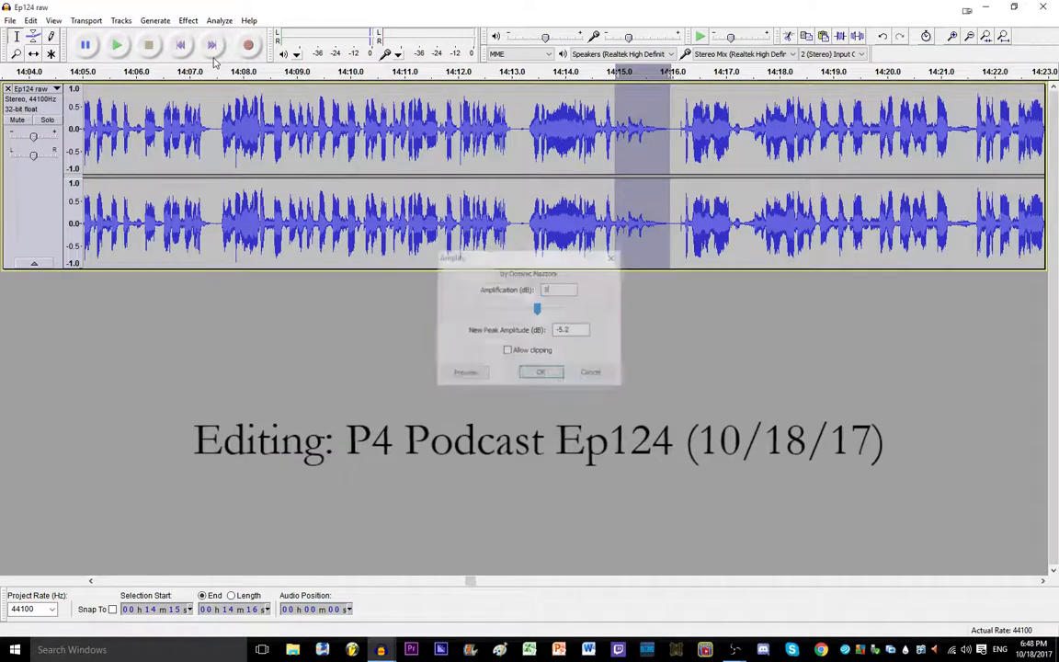
pyautogui.click(567, 124)
pyautogui.press('space')
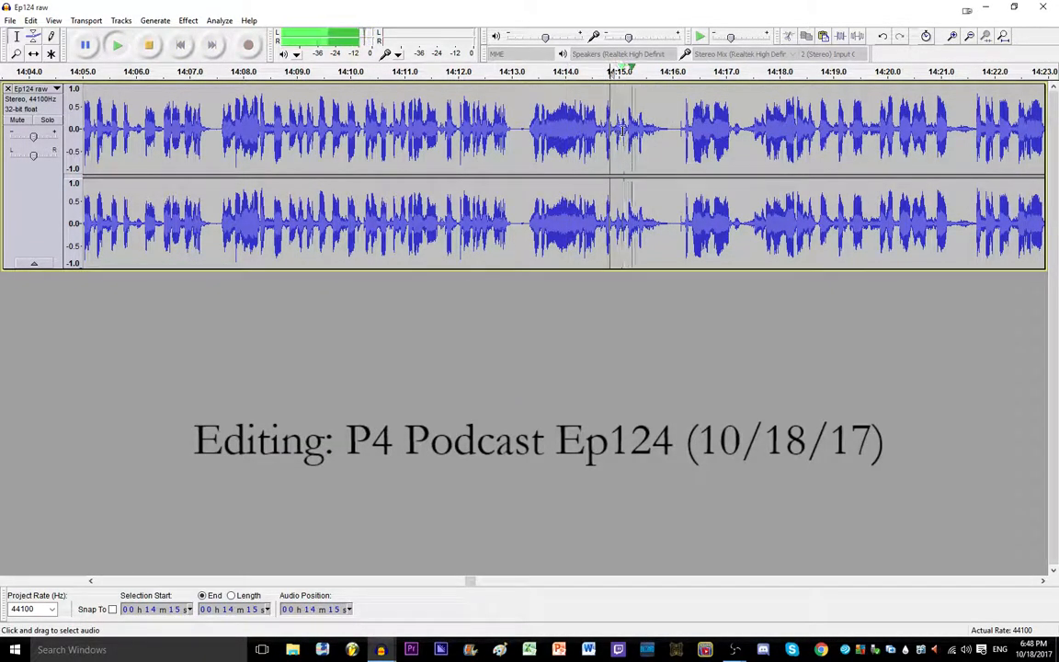
# Step: Delete the short gap at about 14:15.1 to 14:15.2 and replay the passage from about 14:14.8
pyautogui.press('space')
pyautogui.hotkey('ctrl', '1')
pyautogui.moveTo(628, 124); pyautogui.dragTo(647, 124)
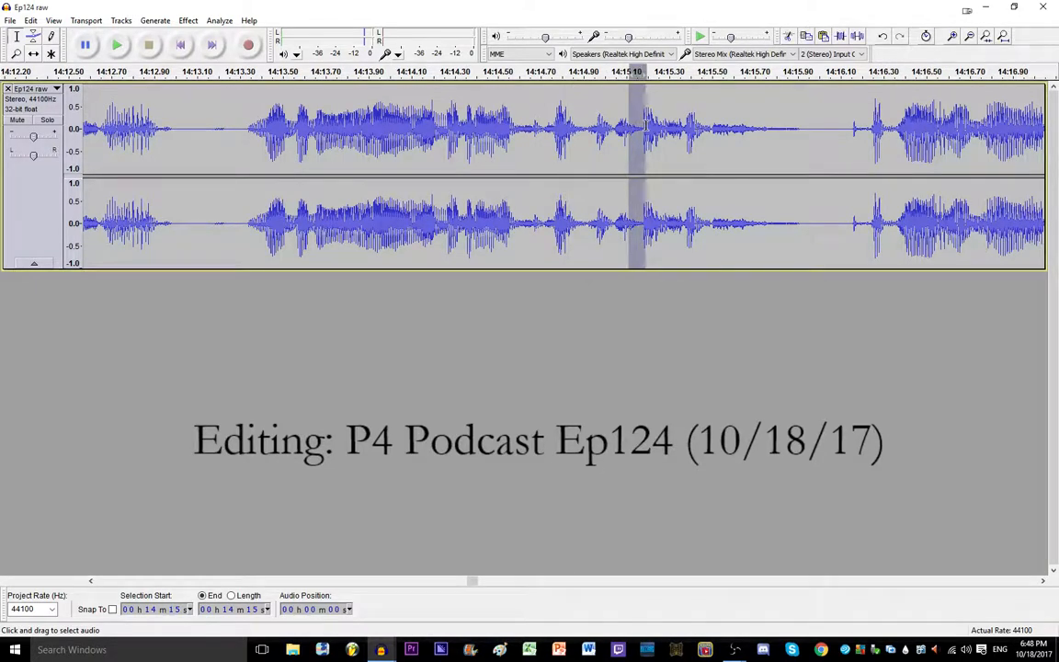
pyautogui.press('Delete')
pyautogui.click(459, 123)
pyautogui.press('space')
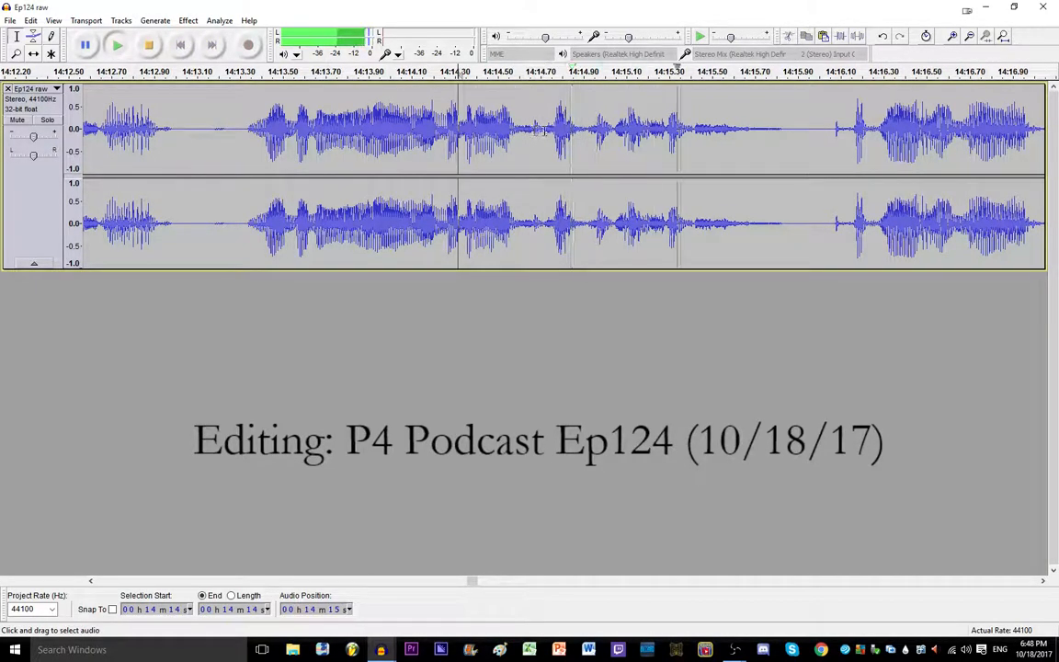
pyautogui.scroll(-2, 565, 132)
pyautogui.click(630, 131)
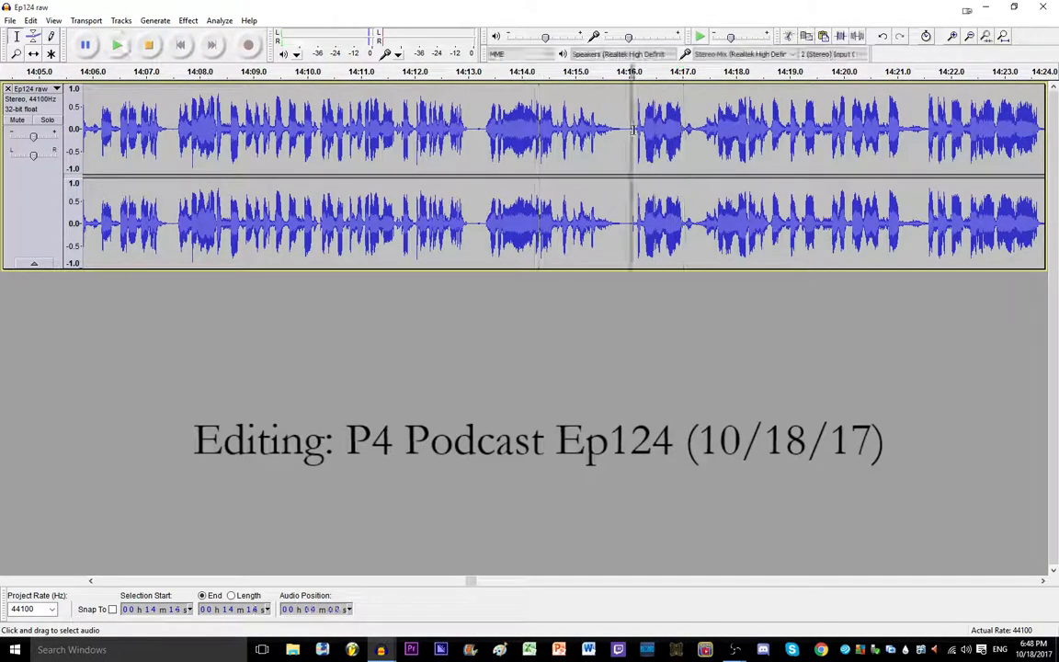
pyautogui.click(564, 132)
pyautogui.press('space')
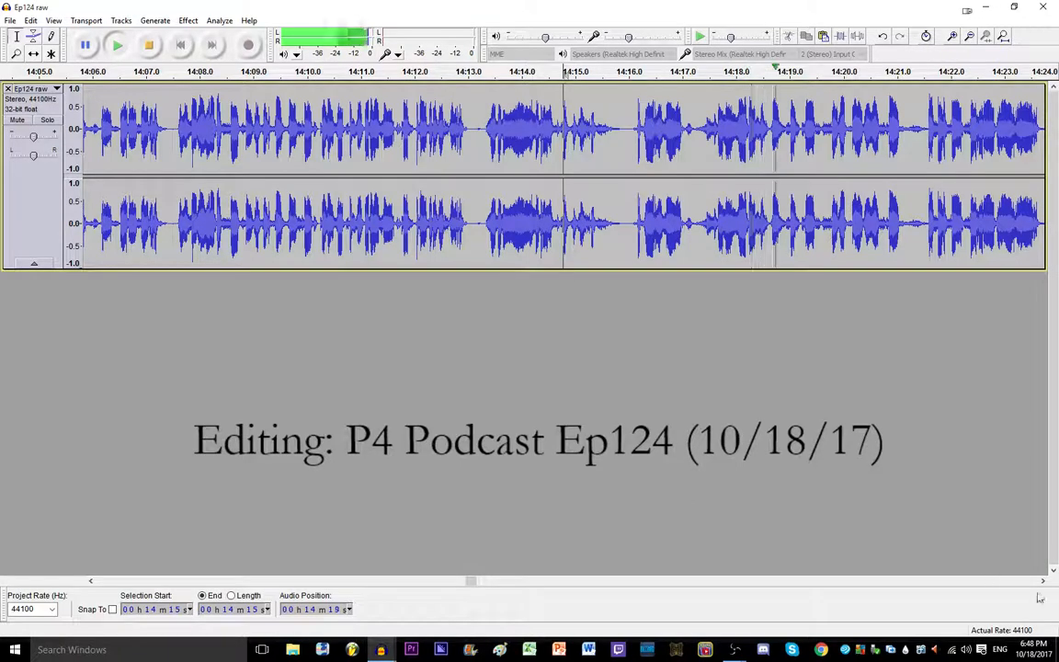
# Step: Delete the breath at about 14:21.1 to 14:21.5 and the noise at about 14:26.8 to 14:27.2
pyautogui.click(1043, 582)
pyautogui.click(1042, 582)
pyautogui.click(1042, 582)
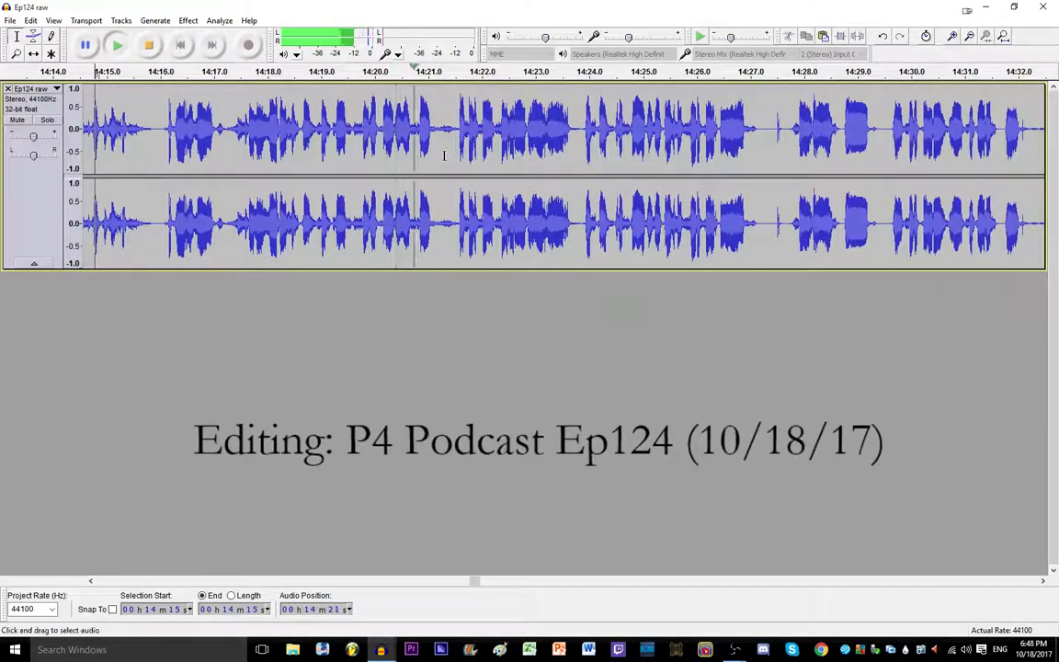
pyautogui.moveTo(435, 129); pyautogui.dragTo(454, 129)
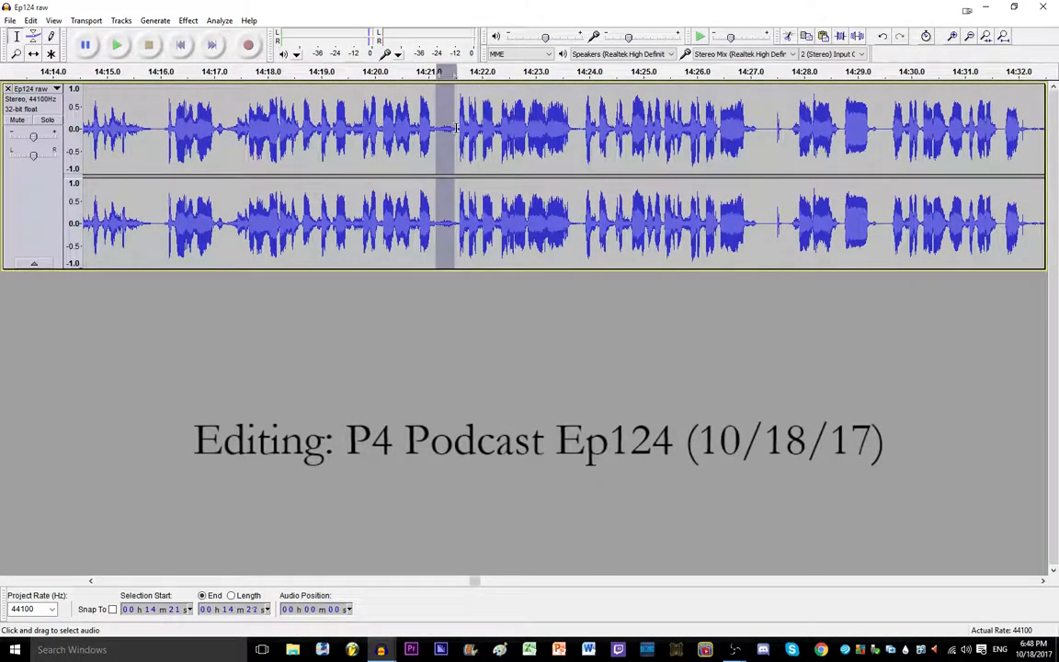
pyautogui.press('Delete')
pyautogui.moveTo(762, 157); pyautogui.dragTo(741, 156)
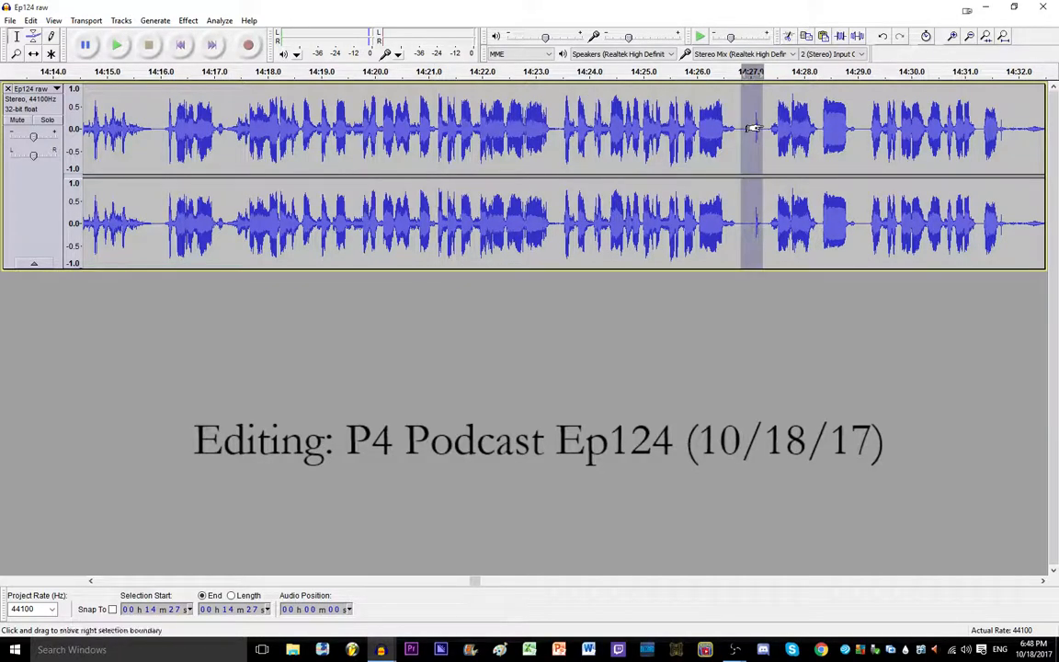
pyautogui.press('space')
pyautogui.press('Delete')
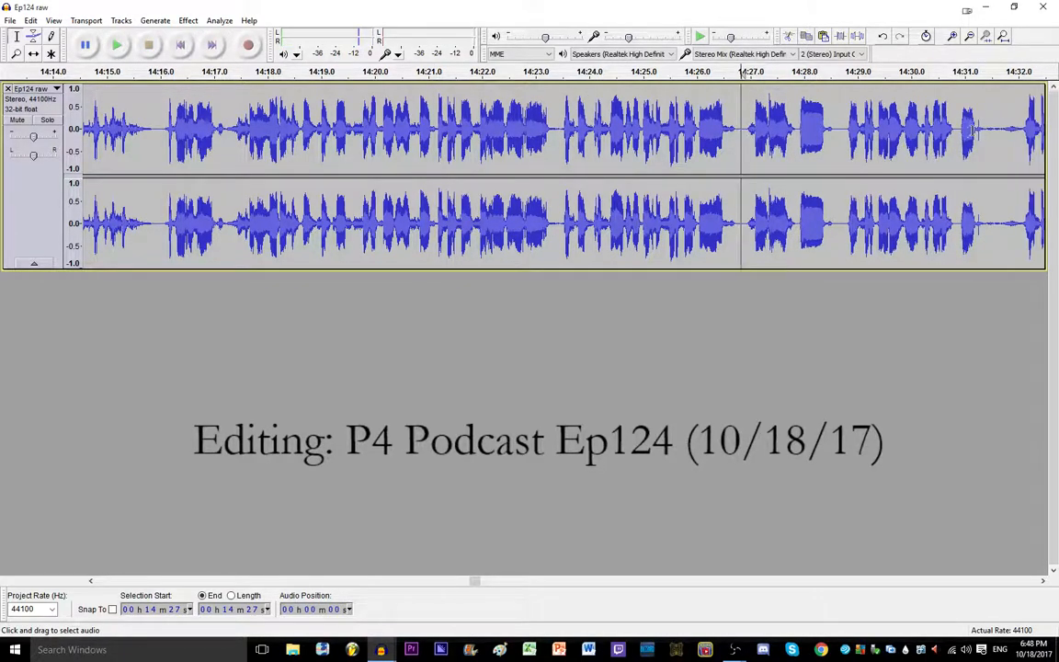
# Step: Cut the pause starting at about 14:31.3, up to the next word, and play from about 14:20.9
pyautogui.moveTo(980, 128); pyautogui.dragTo(1042, 128)
pyautogui.press('Delete')
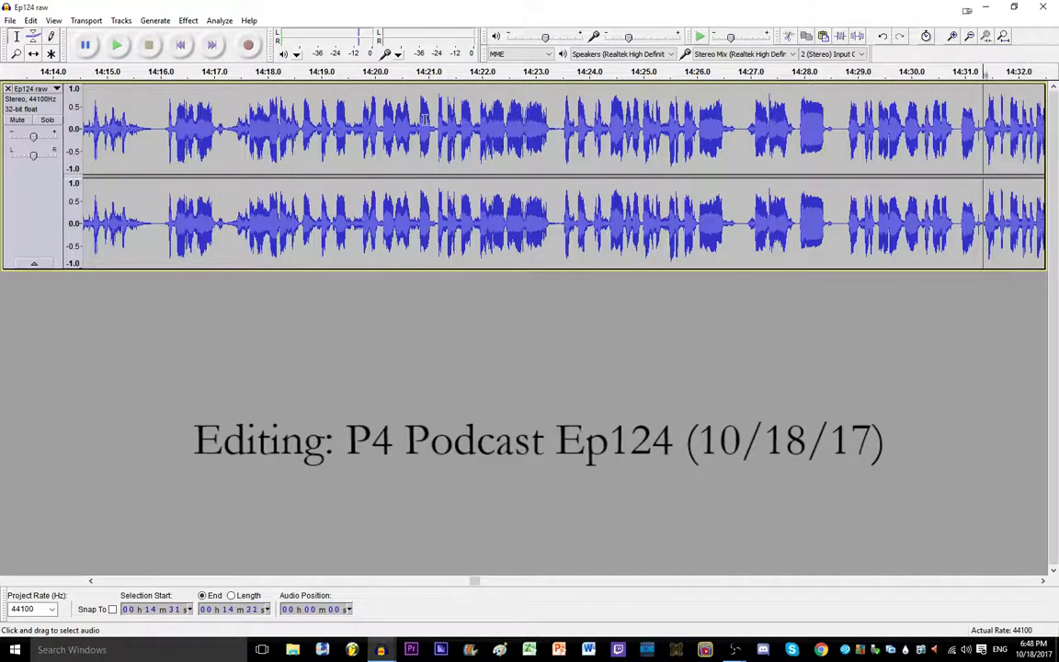
pyautogui.click(432, 123)
pyautogui.press('space')
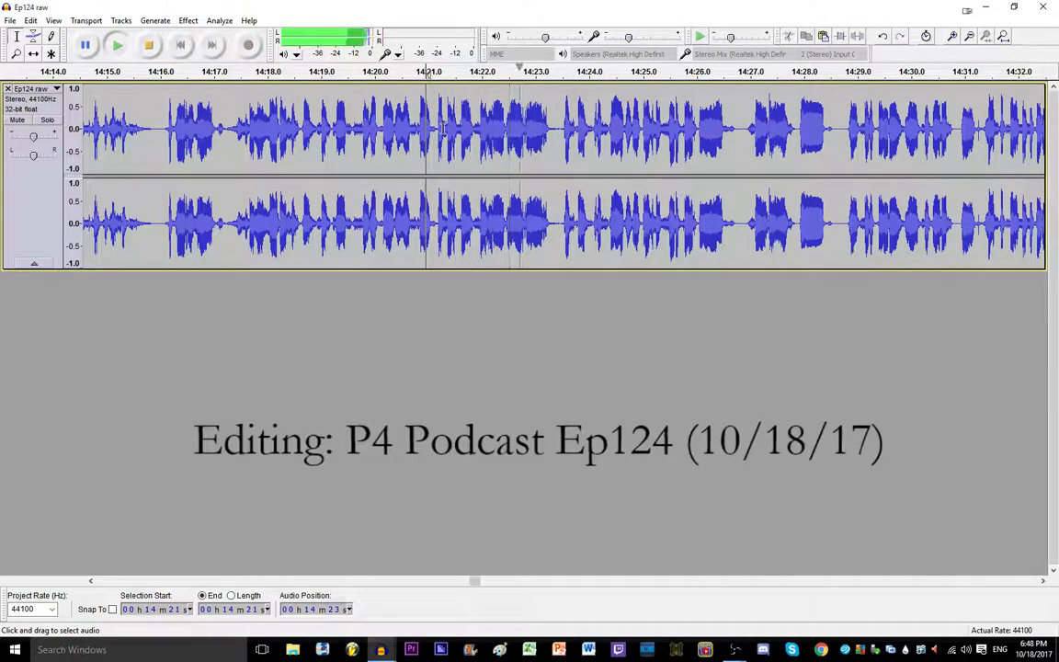
# Step: Try cutting the audio at about 14:22.8 to 14:23.5, play it from about 14:21.3 and undo the cut
pyautogui.click(525, 125)
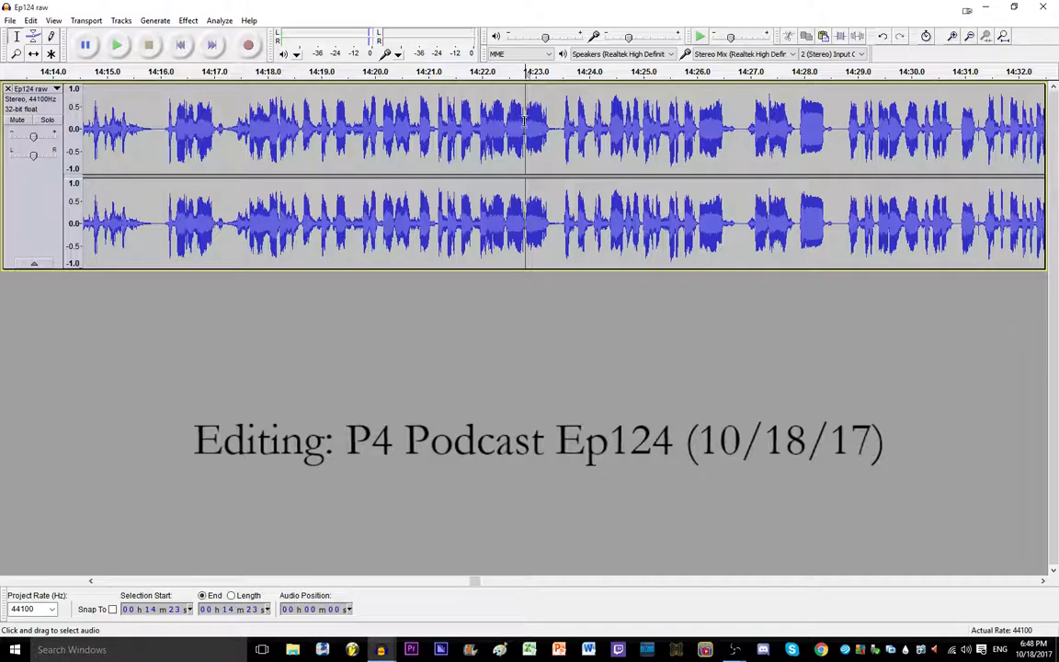
pyautogui.moveTo(526, 121); pyautogui.dragTo(564, 120)
pyautogui.press('Delete')
pyautogui.click(446, 119)
pyautogui.press('space')
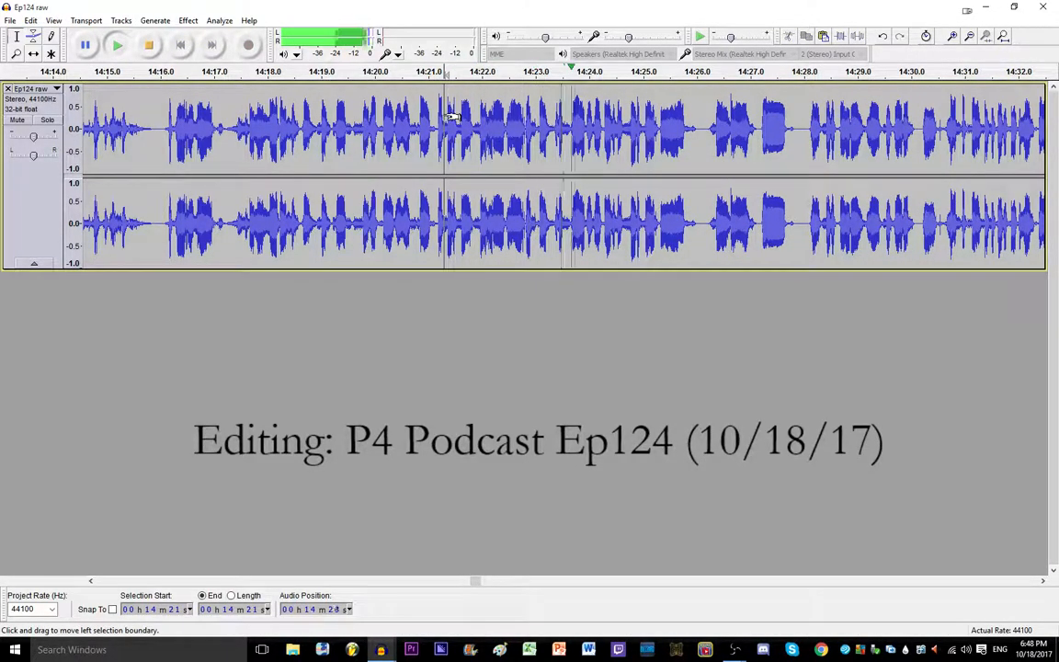
pyautogui.press('space')
pyautogui.hotkey('ctrl', 'z')
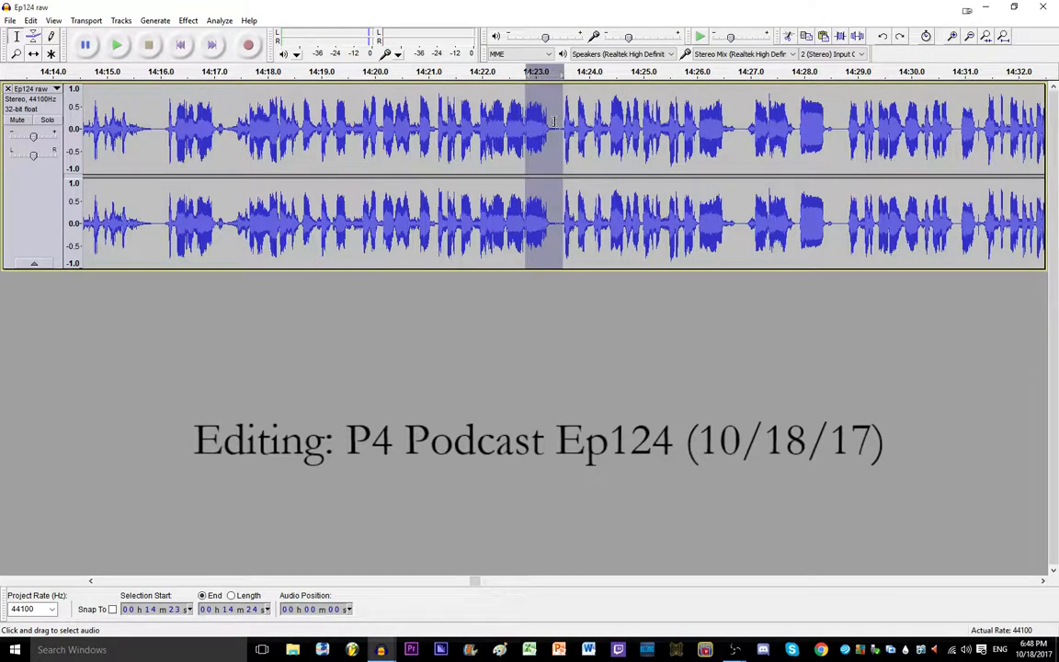
# Step: Cut the audio at about 14:22.8 to 14:23.4 and play from about 14:22.0
pyautogui.moveTo(561, 127); pyautogui.dragTo(556, 126)
pyautogui.press('Delete')
pyautogui.click(480, 131)
pyautogui.press('space')
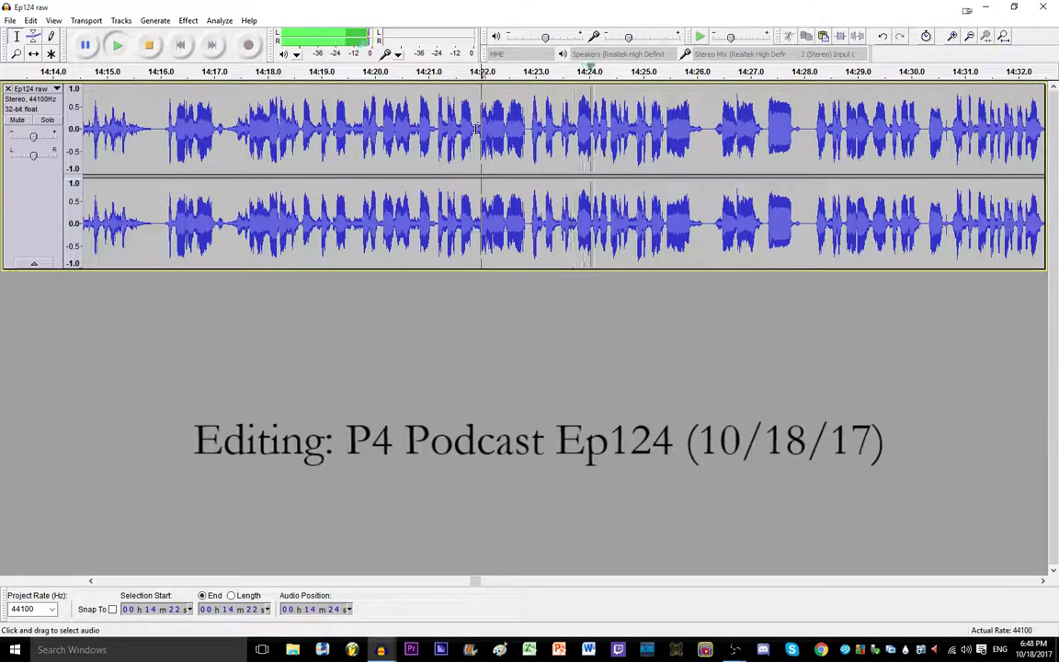
# Step: Delete the short gap at about 14:30.2 to 14:30.4 and play from about 14:29.2
pyautogui.click(1042, 581)
pyautogui.click(1042, 581)
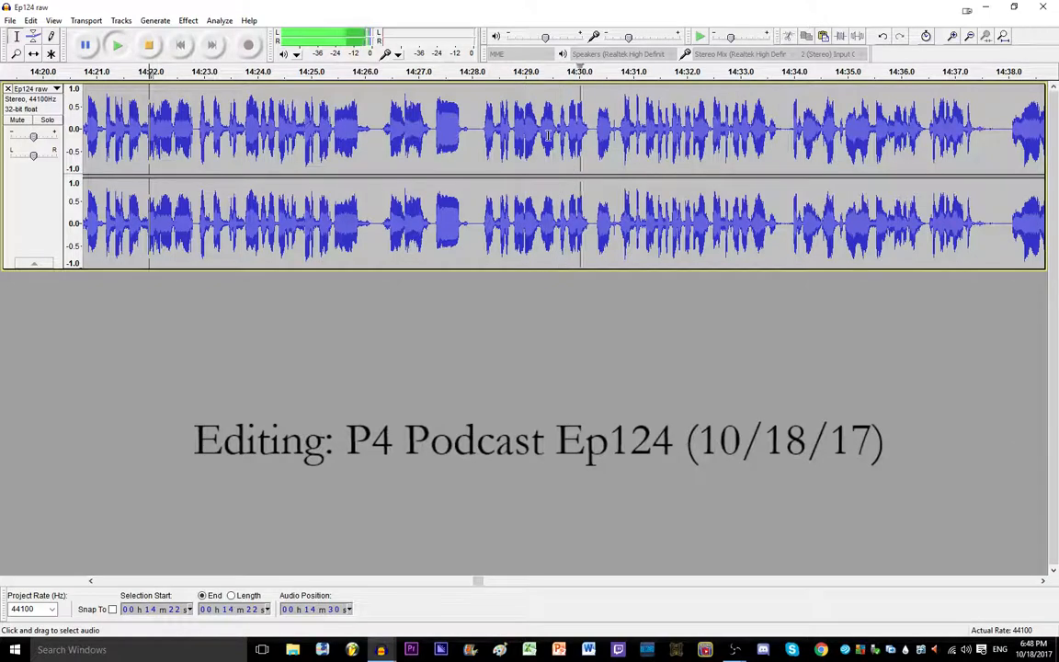
pyautogui.click(592, 127)
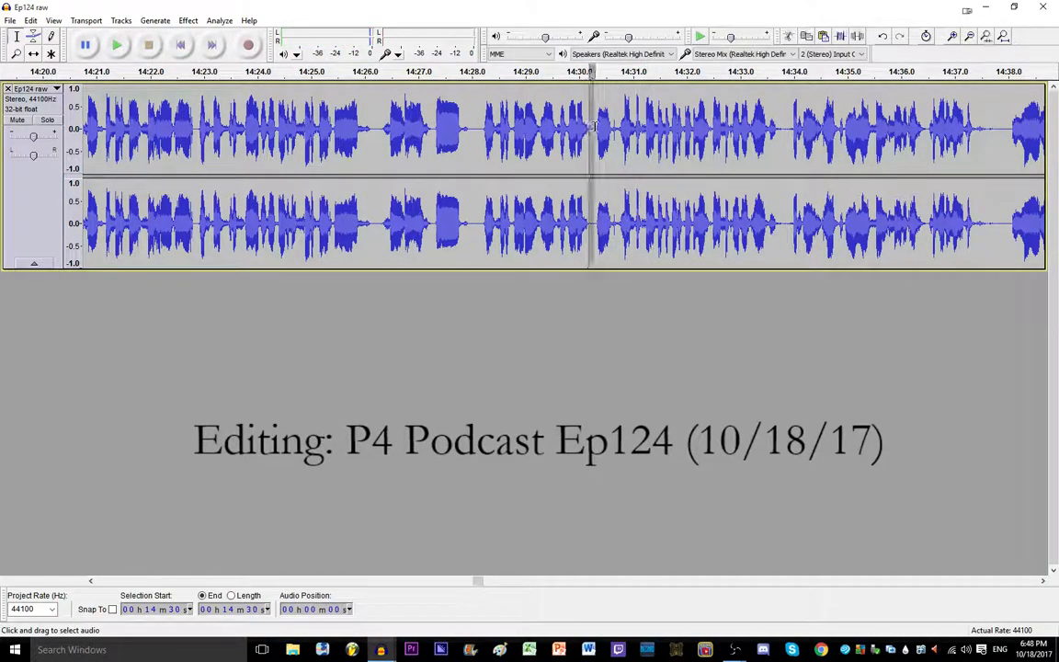
pyautogui.moveTo(597, 127); pyautogui.dragTo(599, 127)
pyautogui.press('Delete')
pyautogui.click(536, 138)
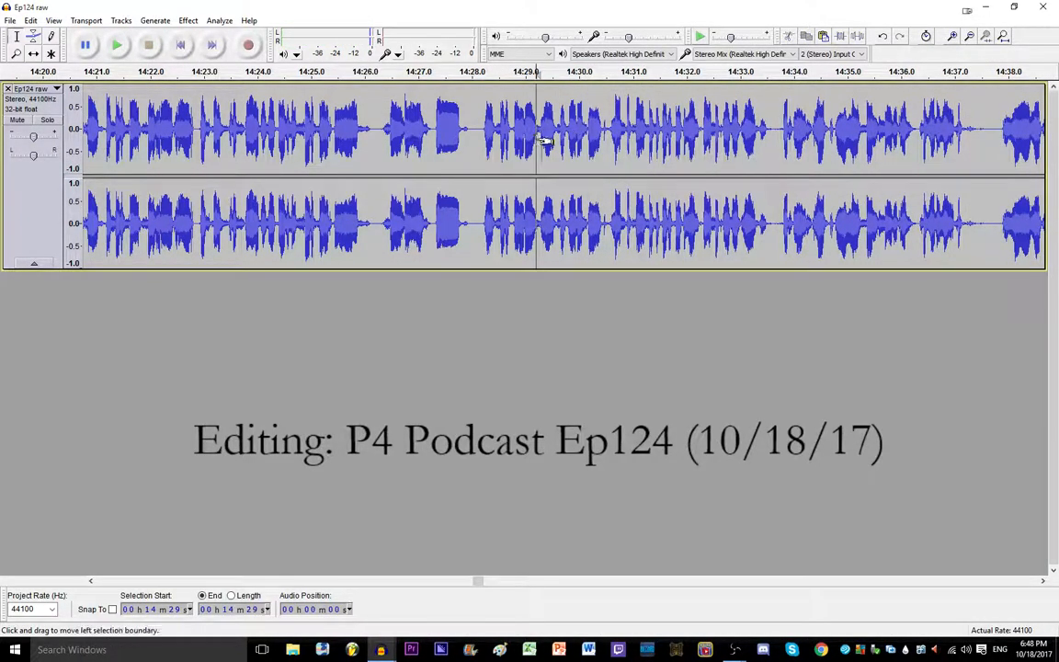
pyautogui.press('space')
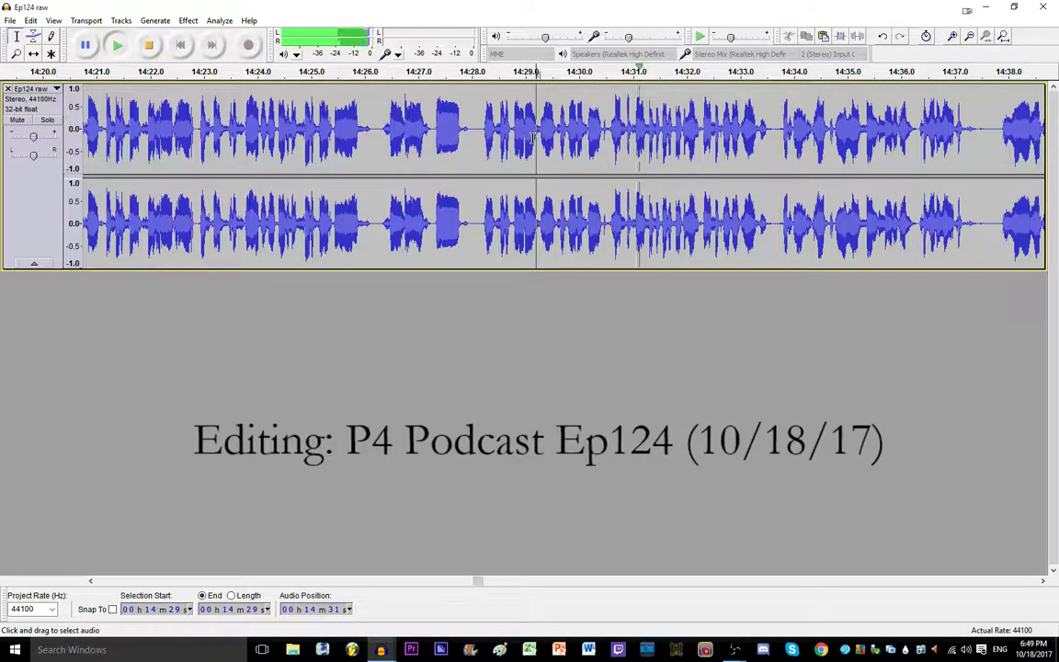
# Step: Delete the tiny gap at about 14:34.7 and the pause at about 14:37.1 to 14:37.7
pyautogui.hscroll(5, 799, 375)
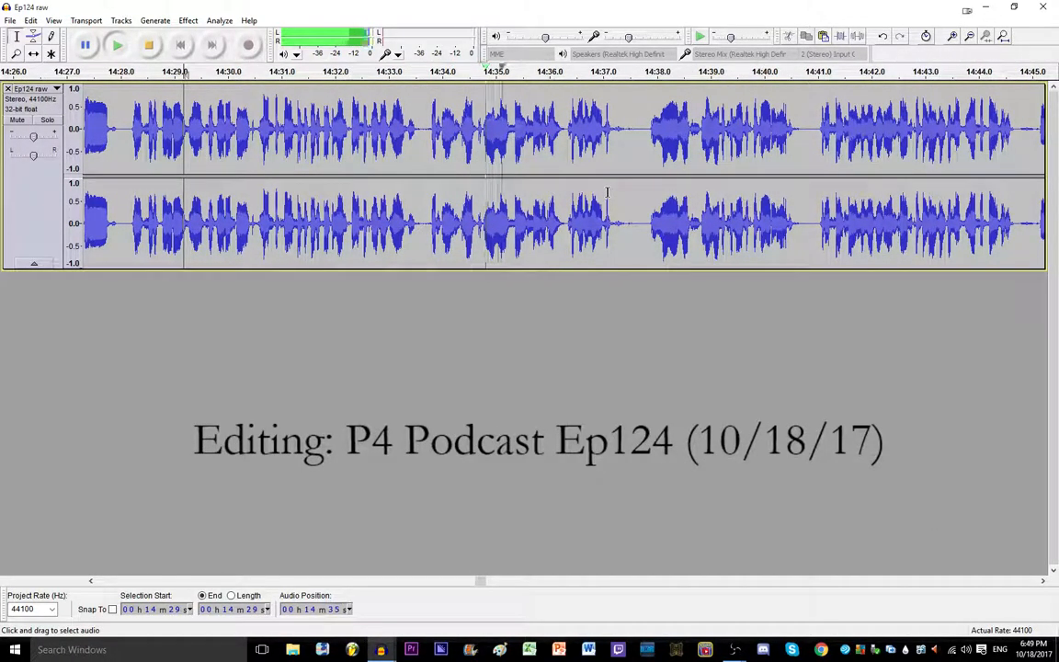
pyautogui.press('space')
pyautogui.moveTo(478, 128); pyautogui.dragTo(482, 128)
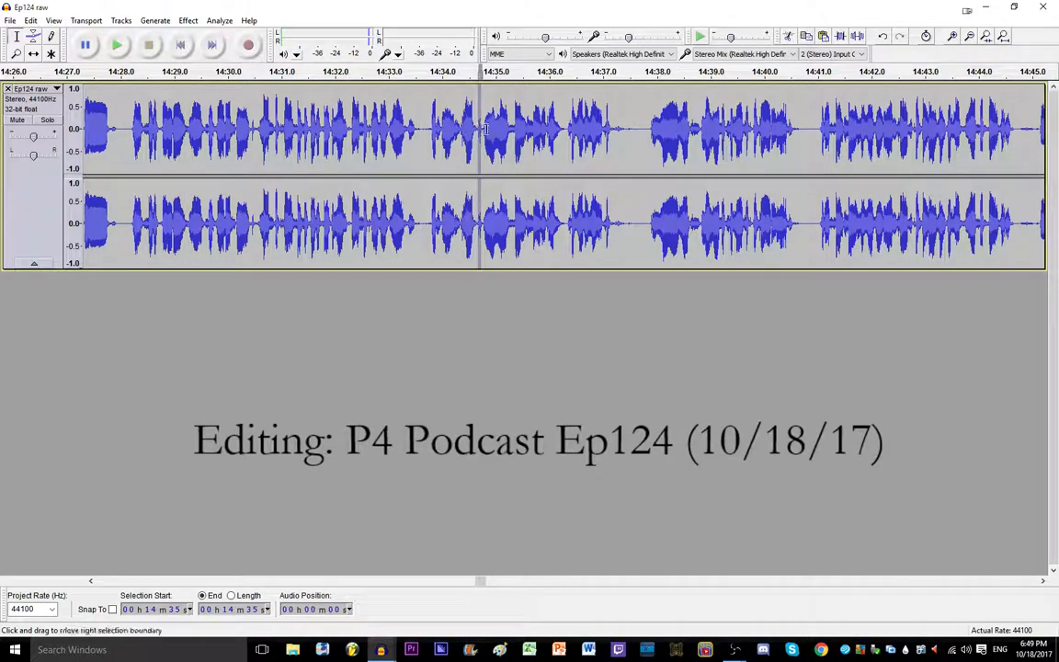
pyautogui.moveTo(608, 133); pyautogui.dragTo(633, 136)
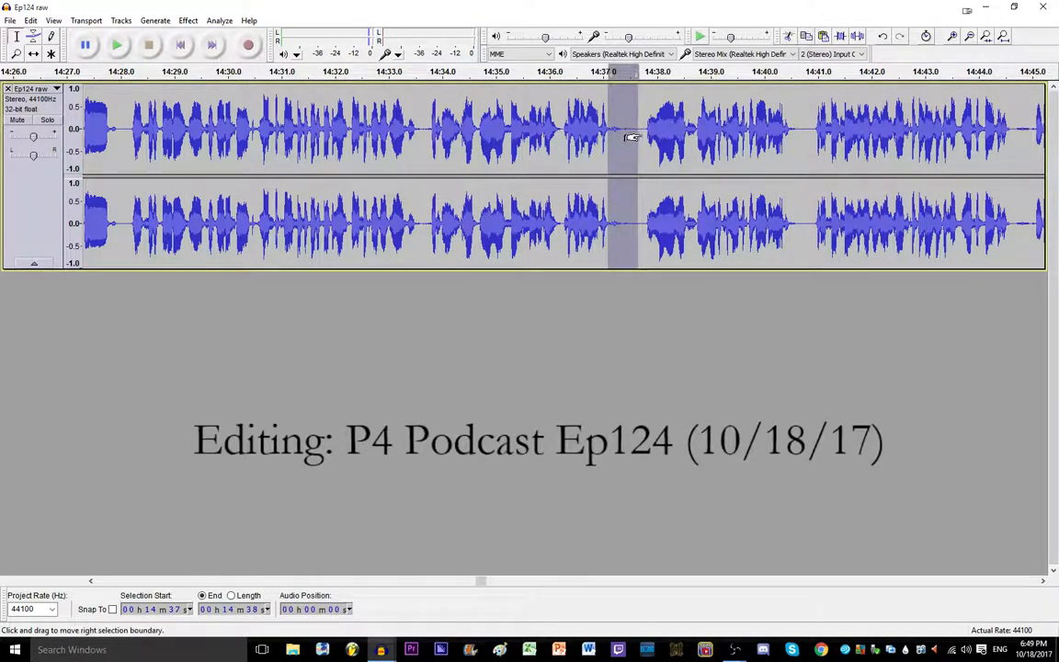
pyautogui.press('Delete')
# Step: Trim the pauses at about 14:40.0 to 14:40.4 and 14:43.8 to 14:44.2, and play from about 14:33.6
pyautogui.moveTo(763, 129); pyautogui.dragTo(786, 130)
pyautogui.press('Delete')
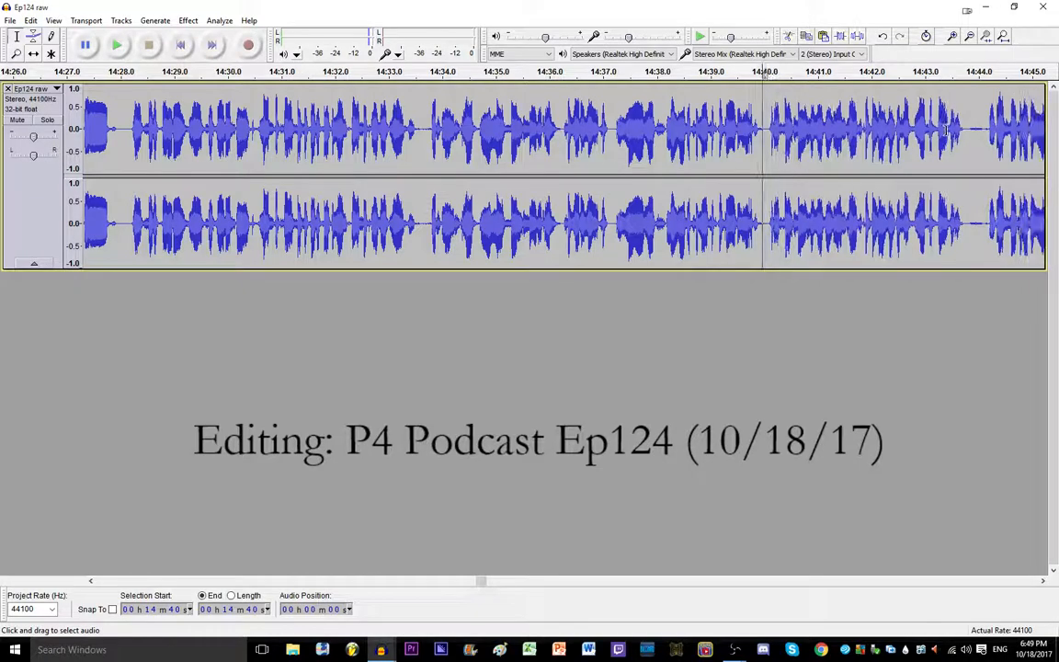
pyautogui.moveTo(969, 120); pyautogui.dragTo(988, 118)
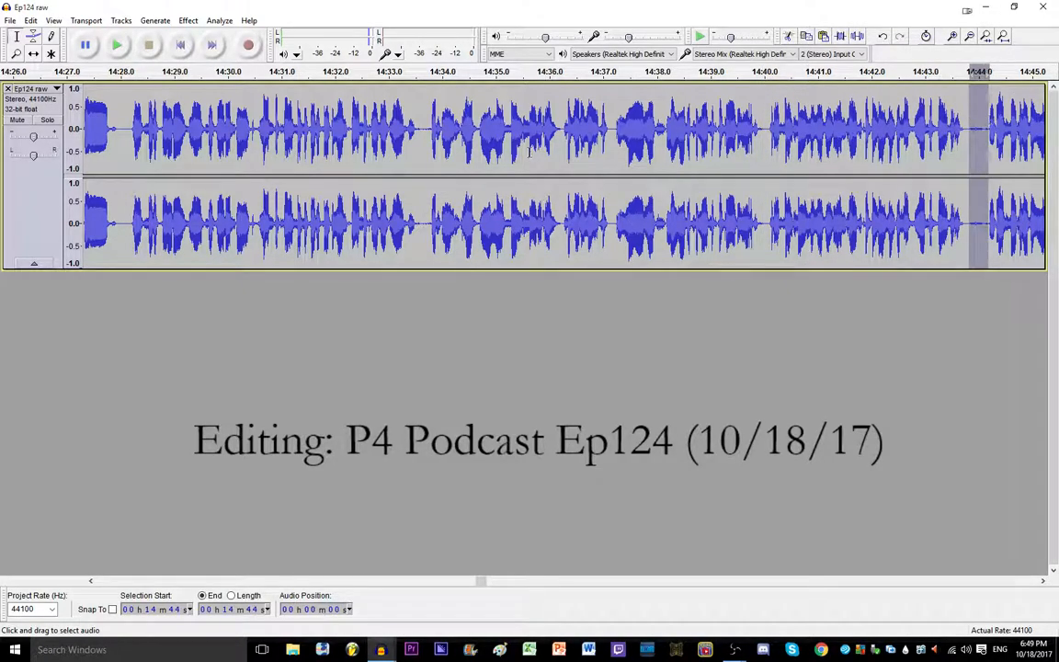
pyautogui.press('Delete')
pyautogui.click(420, 128)
pyautogui.press('space')
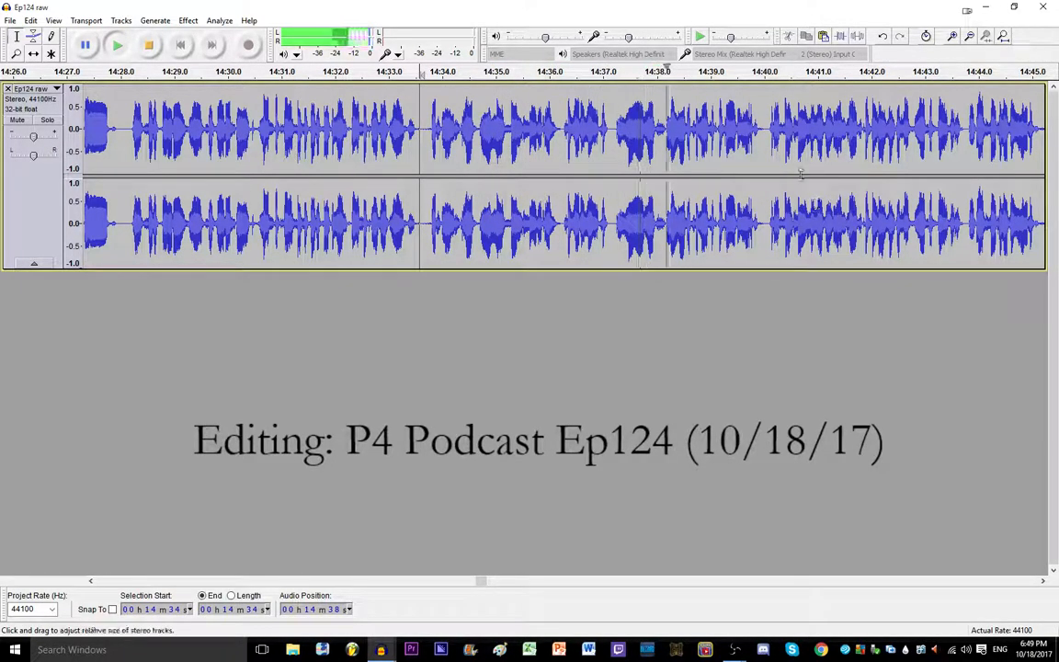
# Step: Delete the short sound at about 14:40.05 to 14:40.15 and play from the cut
pyautogui.click(764, 131)
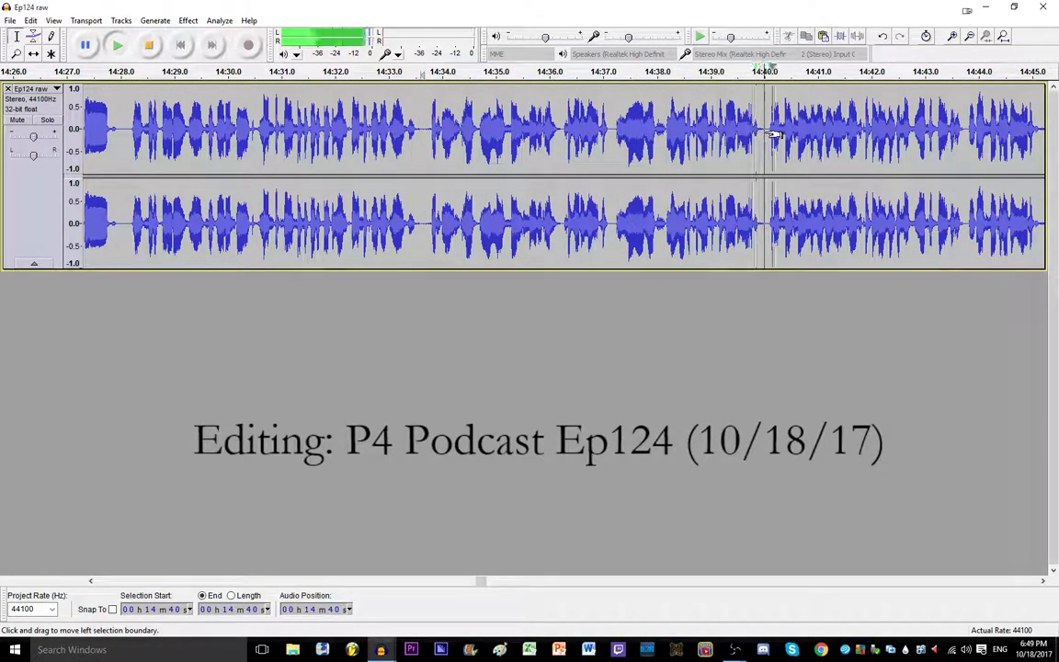
pyautogui.press('space')
pyautogui.scroll(2, 778, 129)
pyautogui.moveTo(734, 129); pyautogui.dragTo(756, 129)
pyautogui.press('Delete')
pyautogui.press('space')
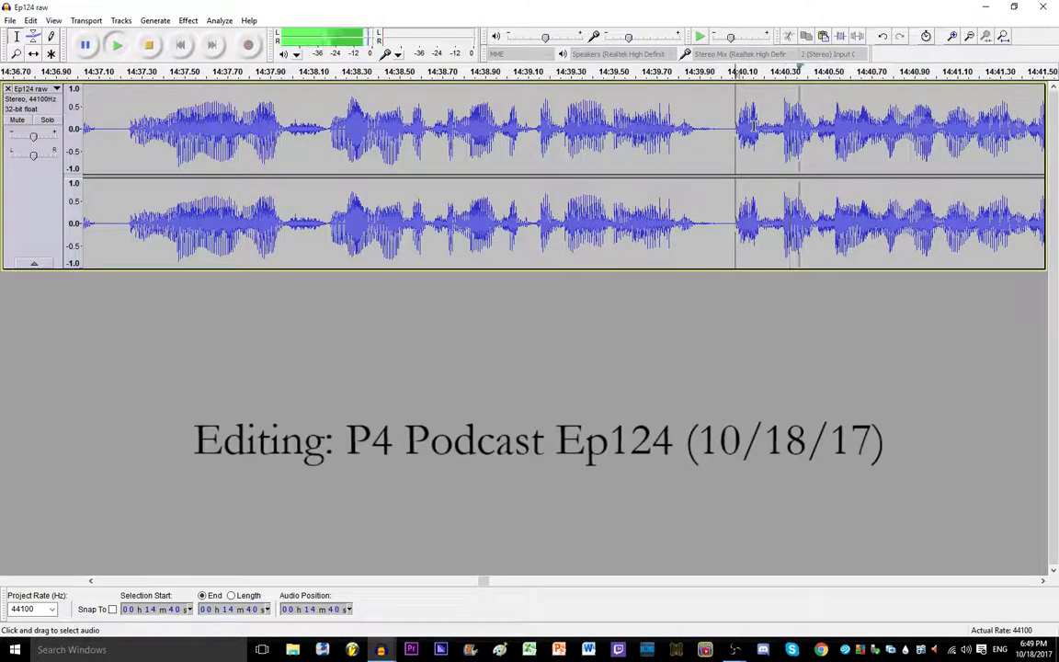
# Step: Trim the sliver at about 14:40.5 and play from about 14:40.1
pyautogui.press('space')
pyautogui.moveTo(834, 130); pyautogui.dragTo(840, 130)
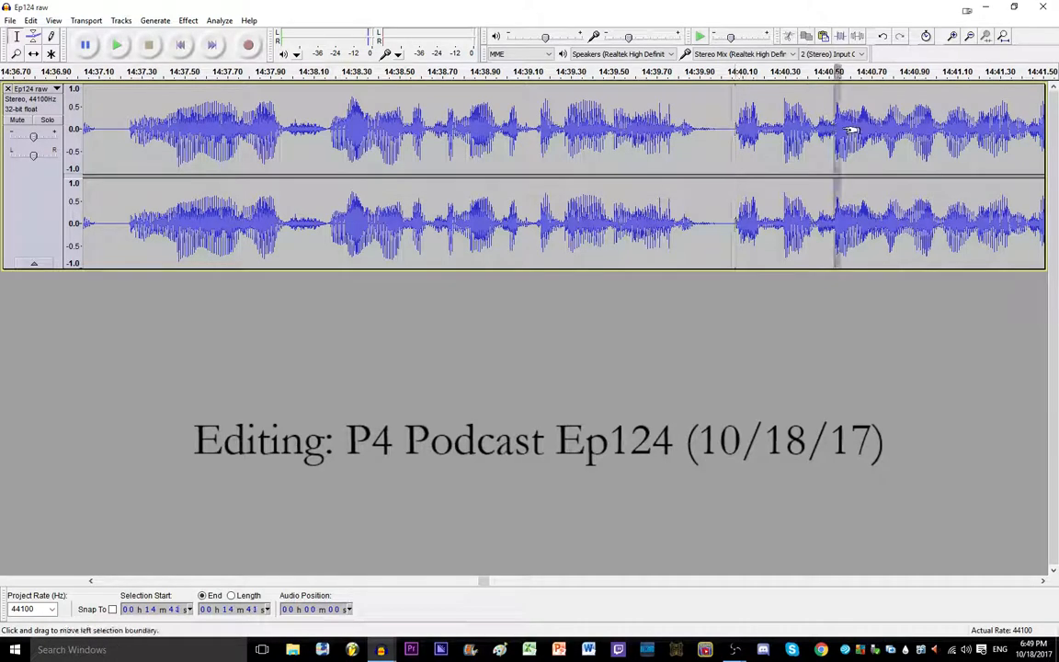
pyautogui.click(736, 141)
pyautogui.press('space')
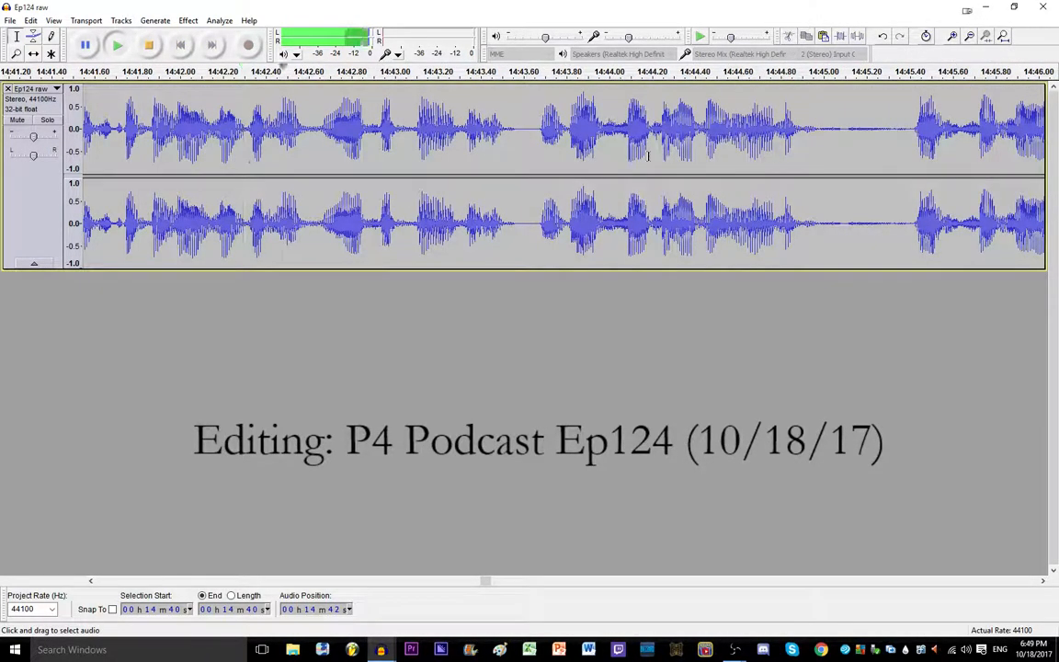
# Step: Delete most of the pause at about 14:45.0 to 14:45.35
pyautogui.press('space')
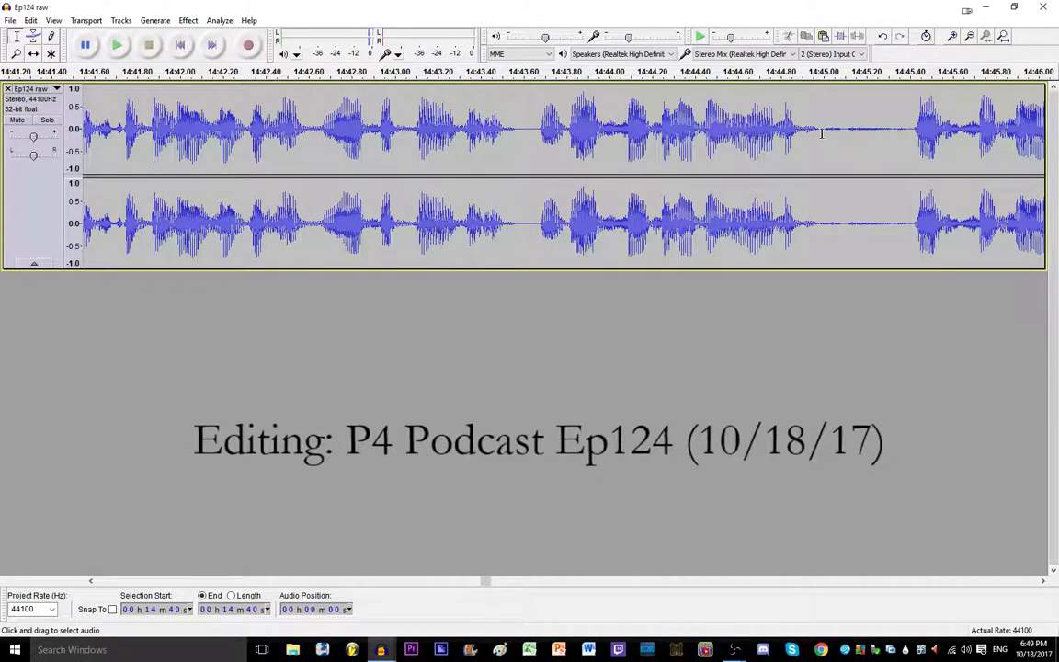
pyautogui.moveTo(821, 133); pyautogui.dragTo(897, 134)
pyautogui.press('Delete')
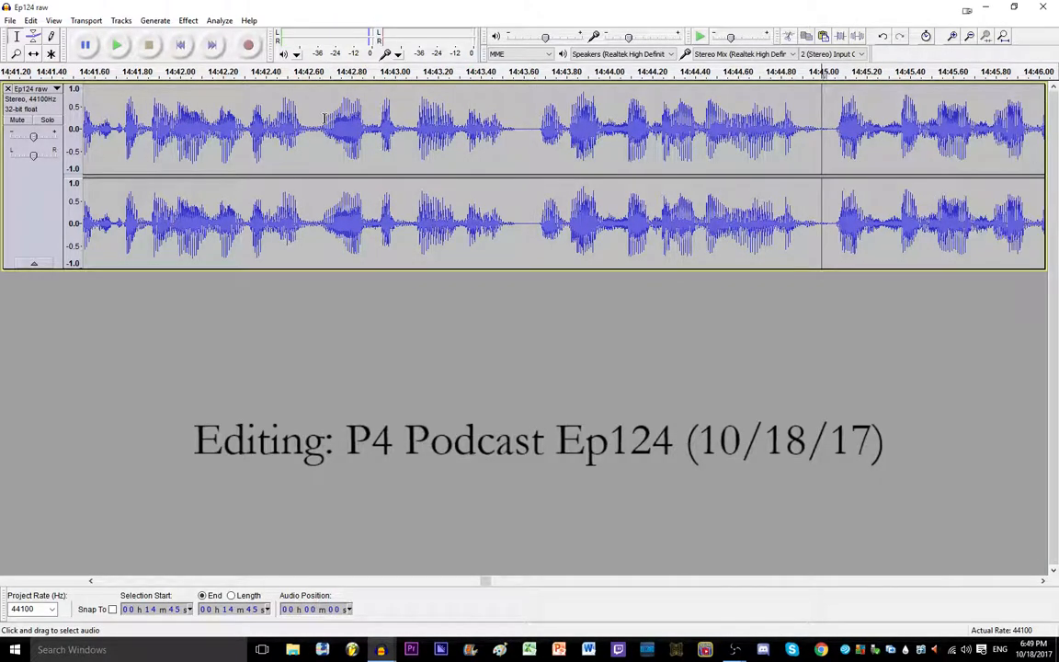
pyautogui.scroll(-1, 324, 118)
pyautogui.scroll(-1, 323, 118)
pyautogui.scroll(1, 295, 106)
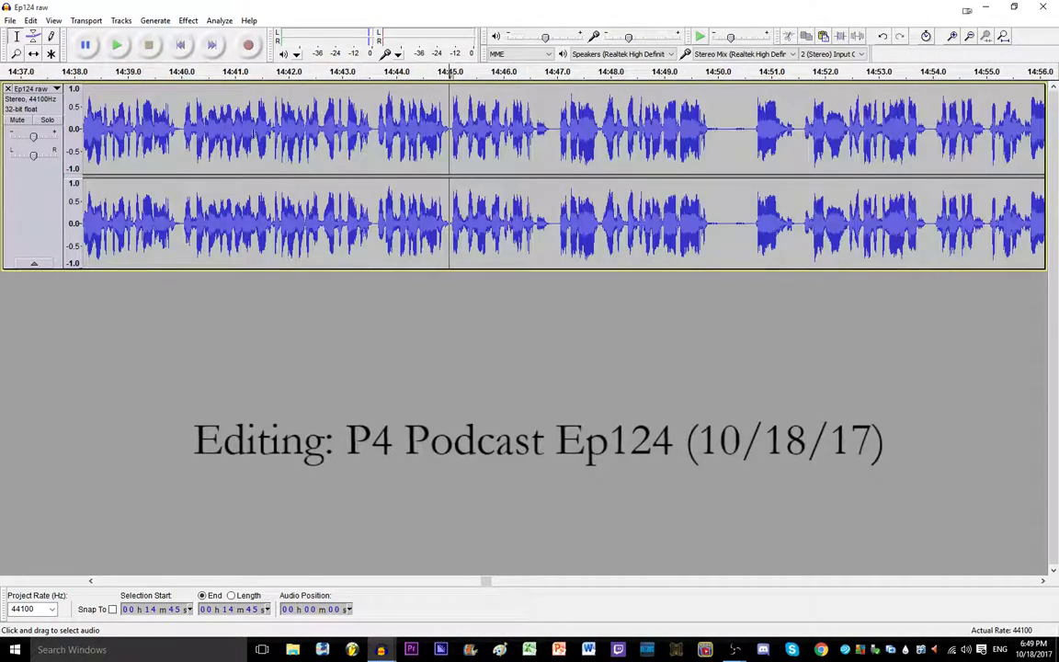
# Step: Delete the pause and short word at about 14:50.1 to 14:51.7, and play from about 14:49.1
pyautogui.click(230, 129)
pyautogui.press('space')
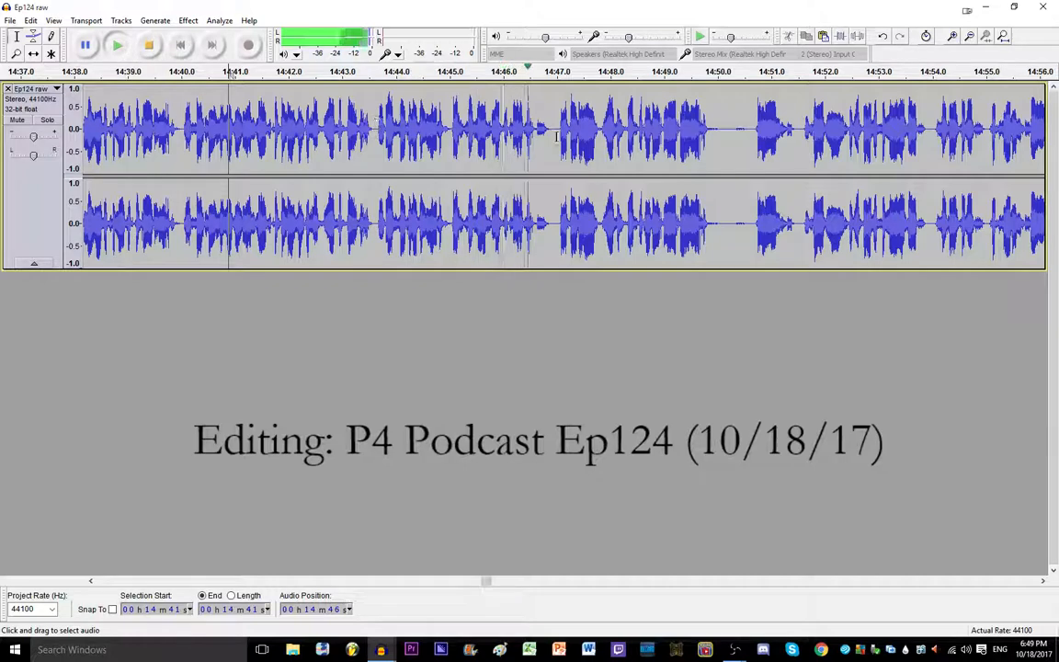
pyautogui.click(728, 130)
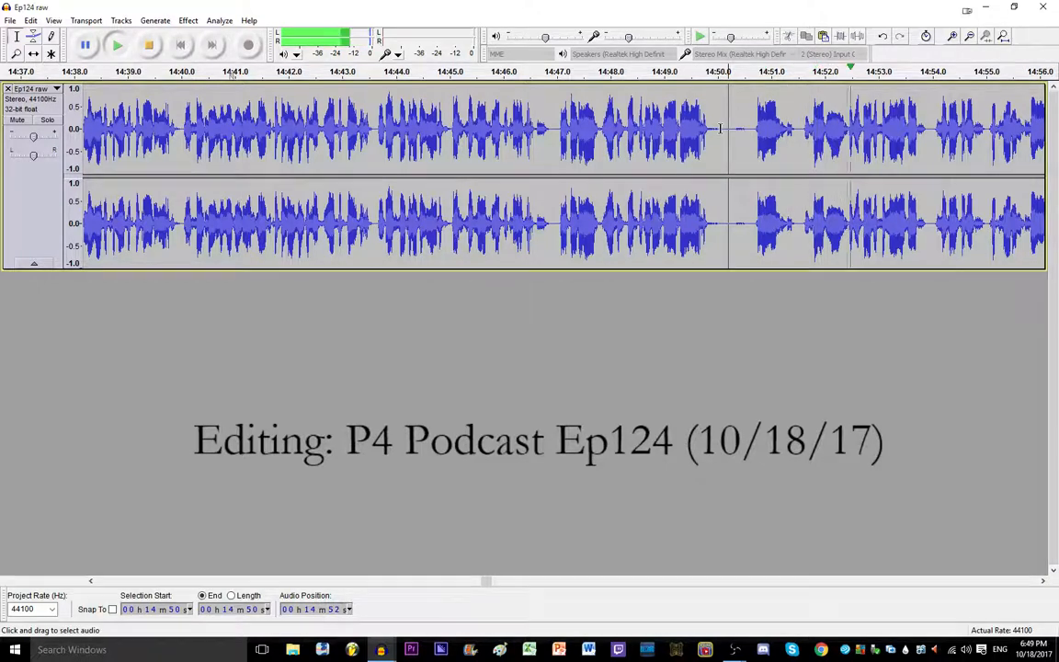
pyautogui.moveTo(722, 130); pyautogui.dragTo(809, 131)
pyautogui.press('Delete')
pyautogui.click(670, 138)
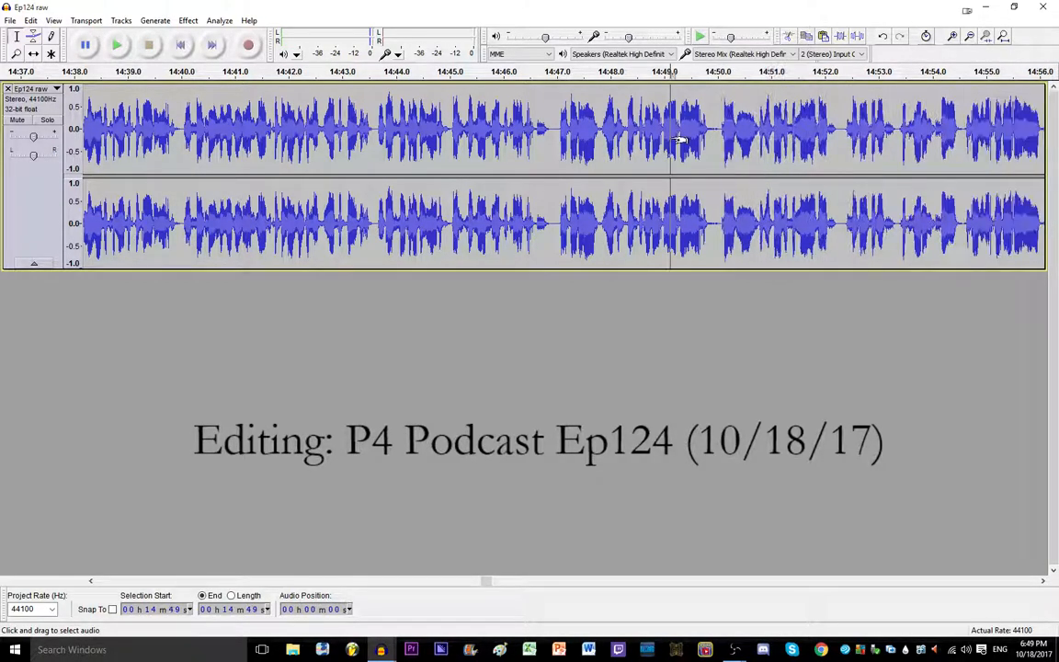
pyautogui.press('space')
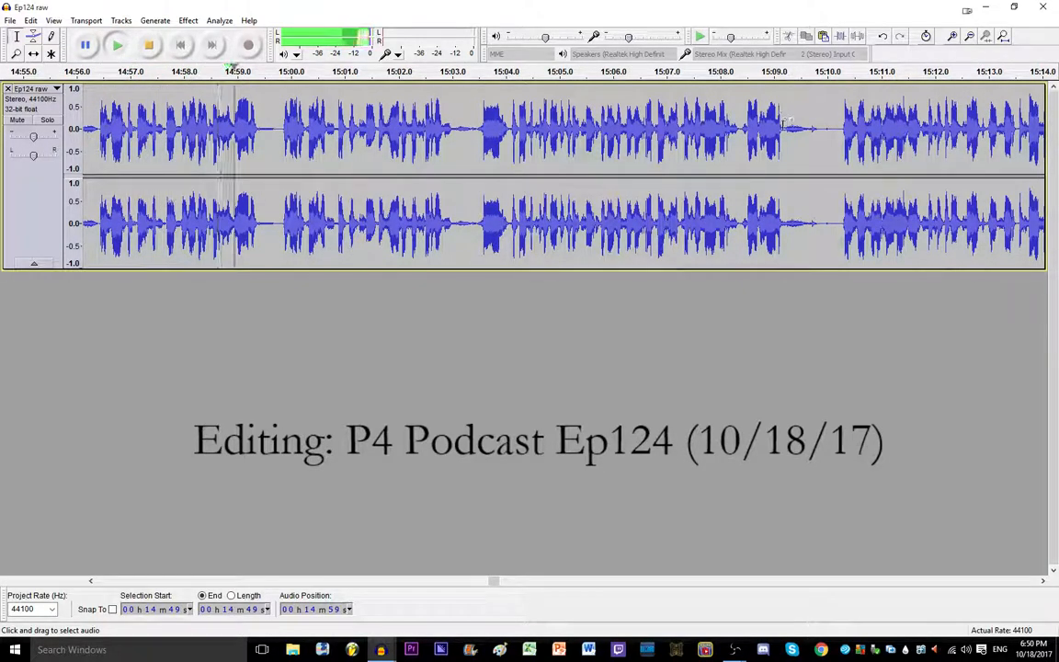
# Step: Delete the breath and pause at about 15:09.15 to 15:10.1, and play from about 14:58.4
pyautogui.press('space')
pyautogui.moveTo(783, 123); pyautogui.dragTo(836, 125)
pyautogui.press('Delete')
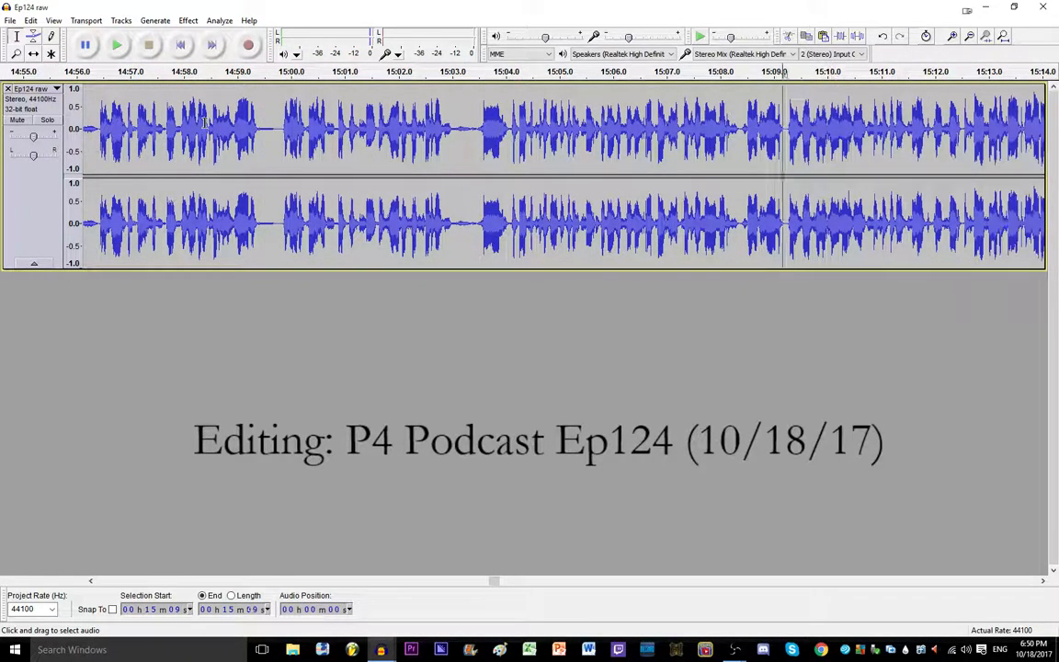
pyautogui.click(205, 124)
pyautogui.press('space')
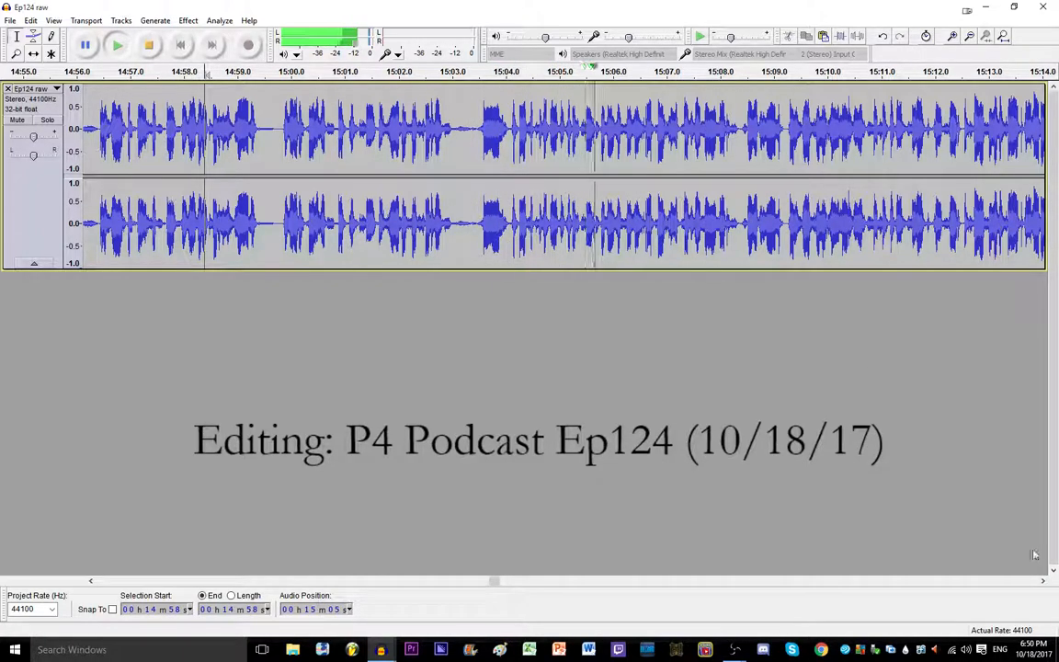
# Step: Trim the quiet gap at about 15:16.6 to 15:17.0, and play from about 15:08.8
pyautogui.click(1043, 584)
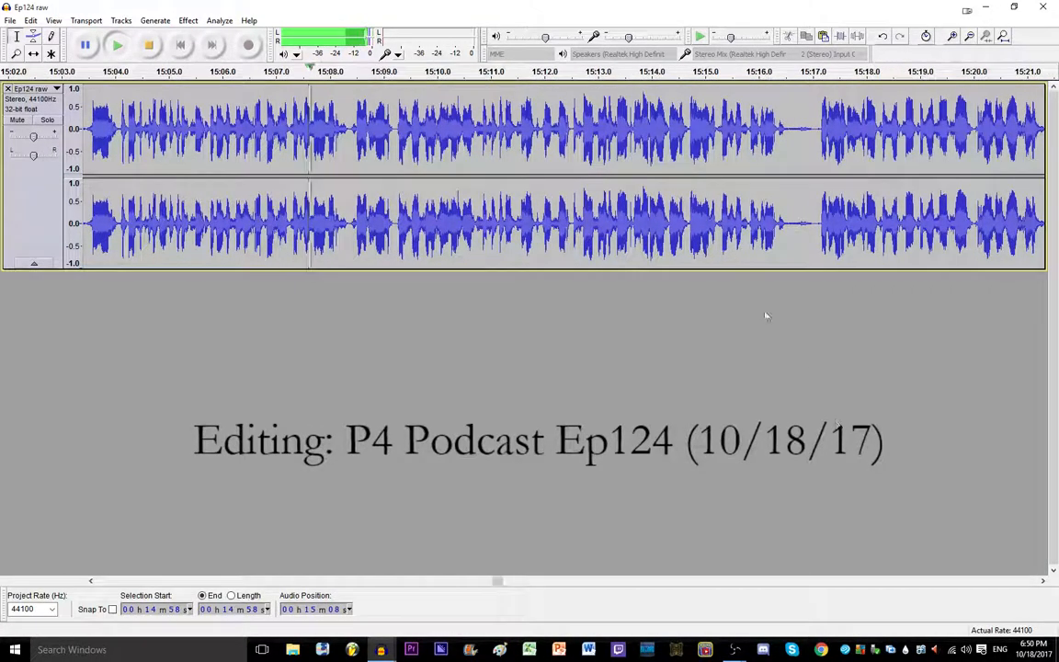
pyautogui.press('space')
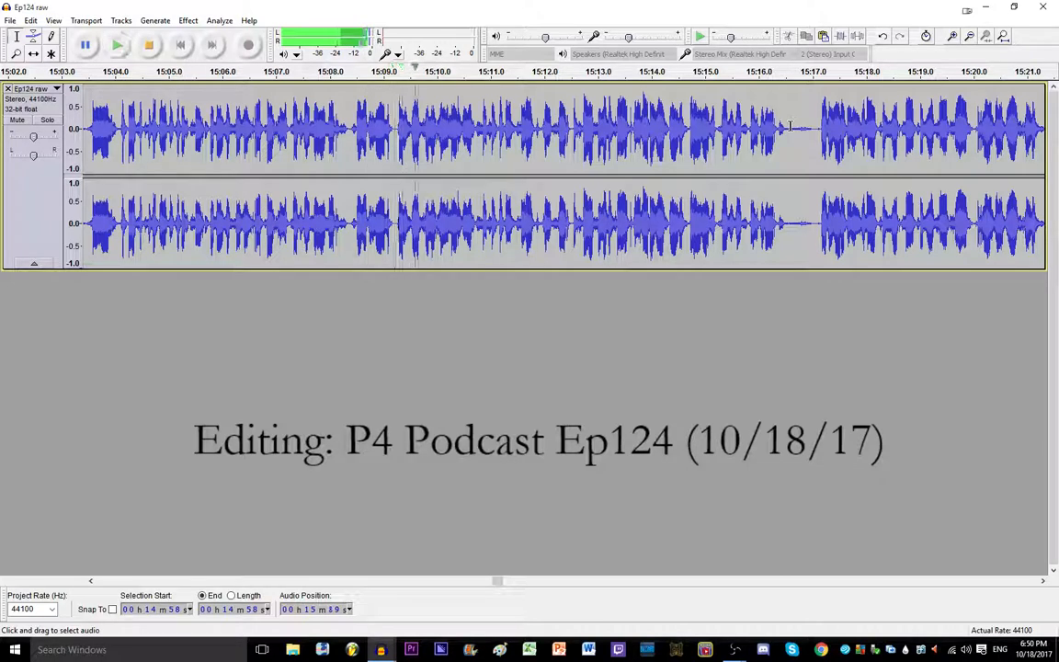
pyautogui.moveTo(792, 126); pyautogui.dragTo(814, 126)
pyautogui.press('Delete')
pyautogui.click(371, 121)
pyautogui.press('space')
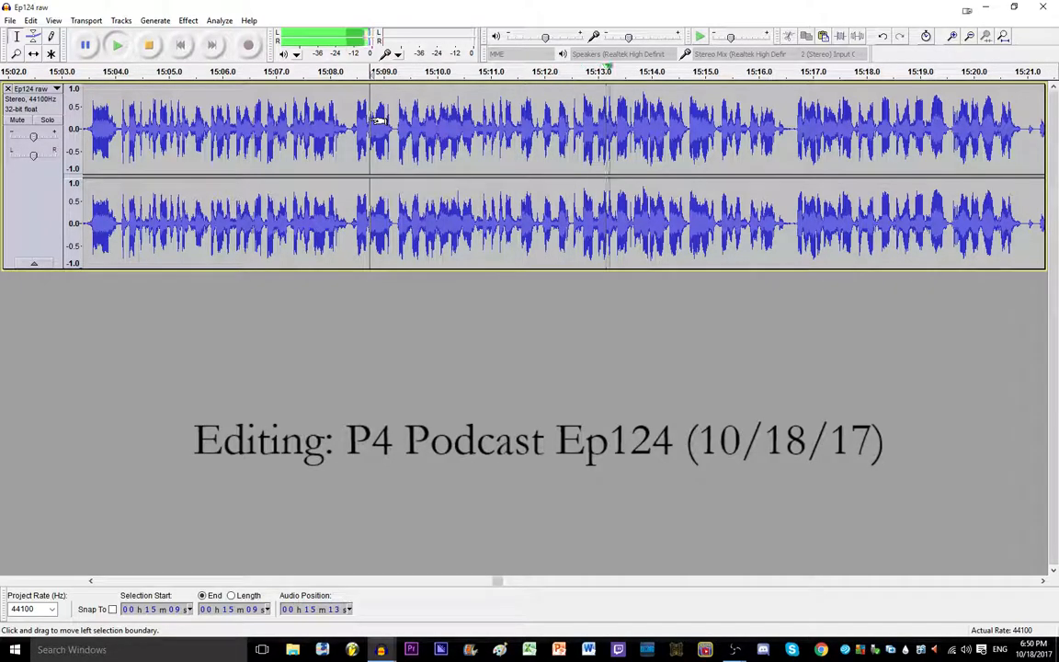
# Step: Try to cut the phrase at about 15:18.6 to 15:19.7, listen from about 15:18.3, and undo the cut
pyautogui.click(1042, 580)
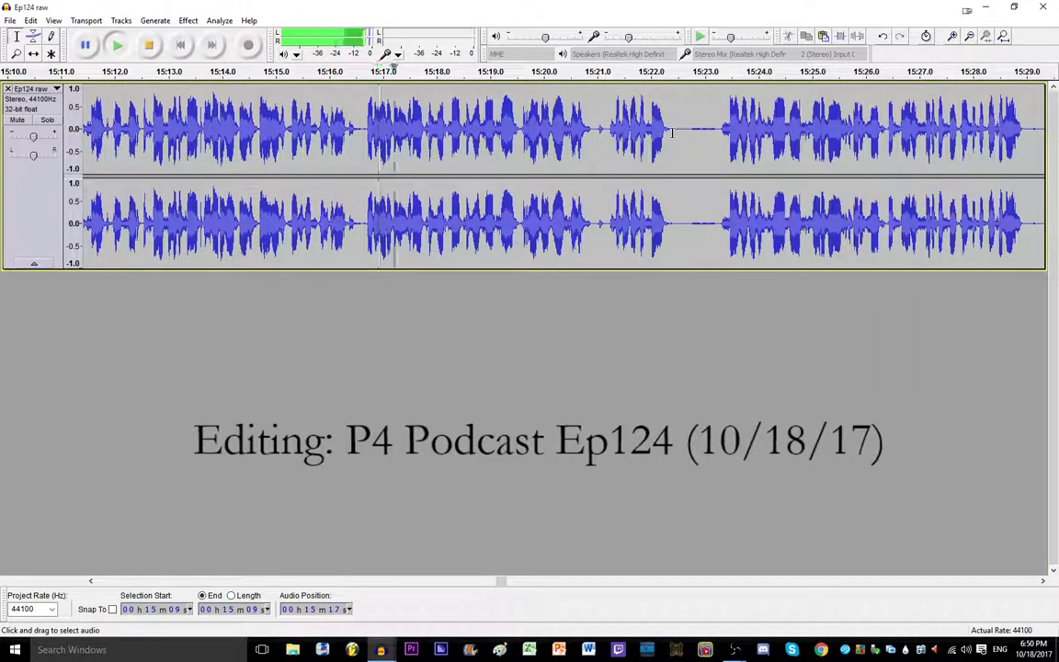
pyautogui.click(687, 133)
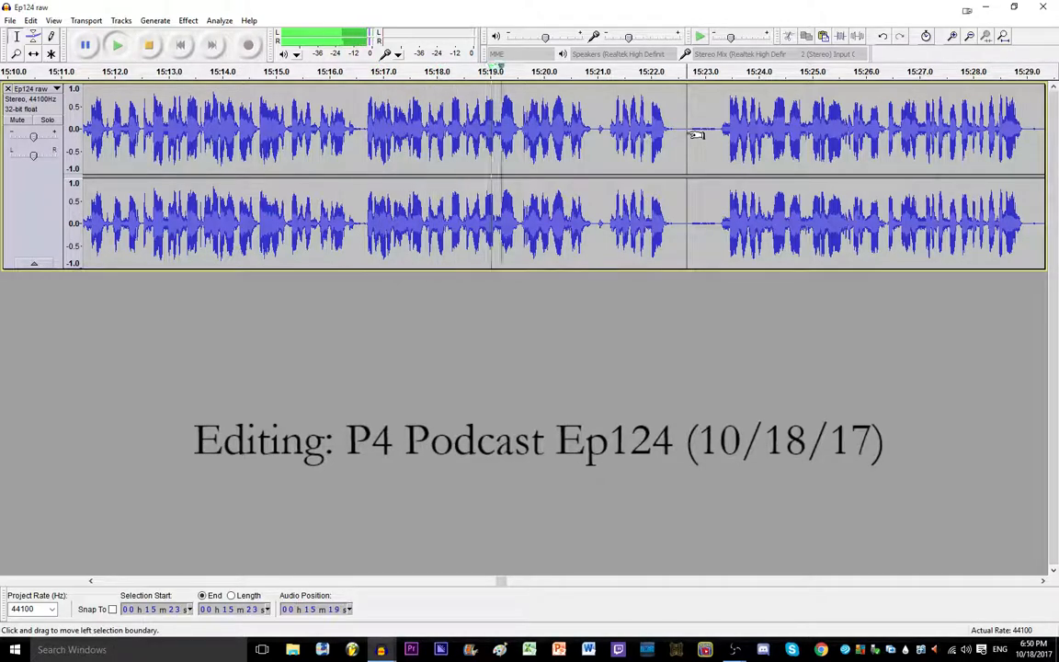
pyautogui.press('space')
pyautogui.click(452, 129)
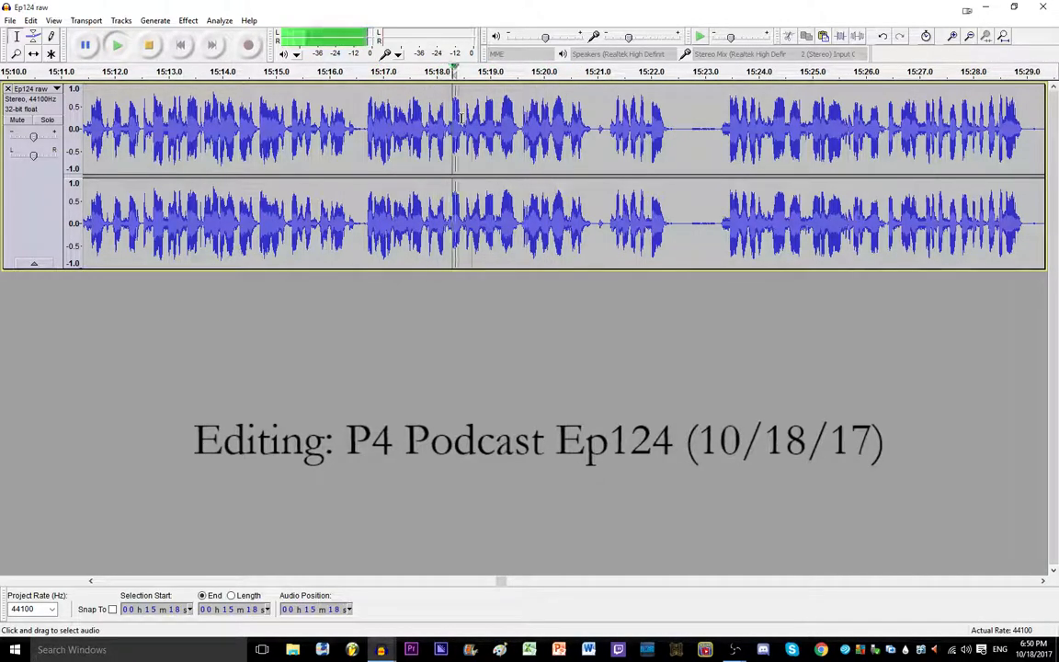
pyautogui.click(471, 117)
pyautogui.press('space')
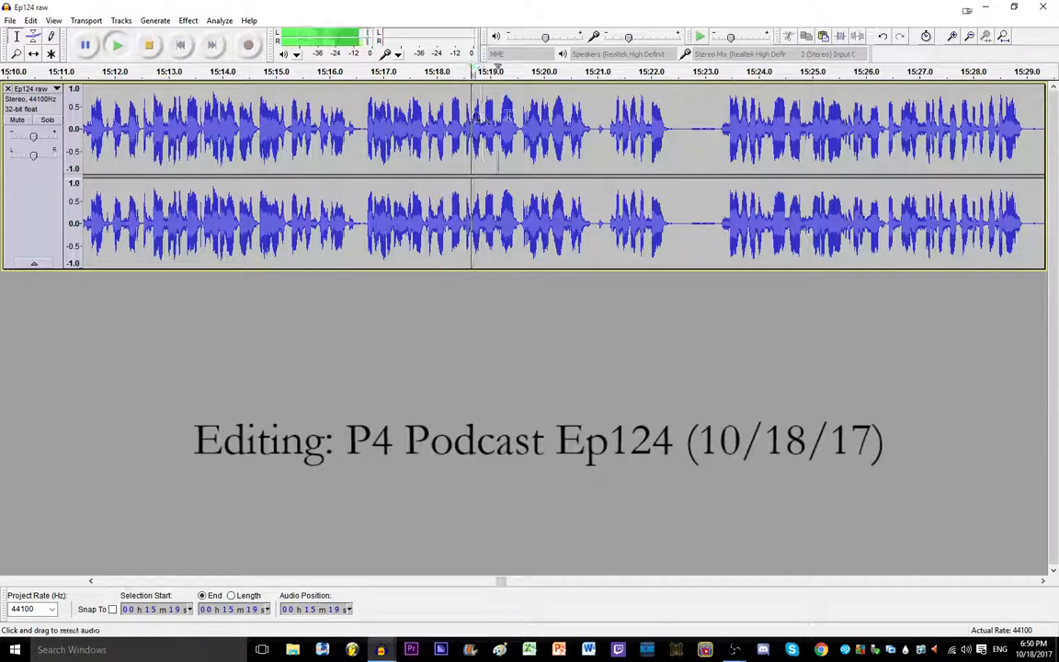
pyautogui.press('space')
pyautogui.keyDown('shift'); pyautogui.click(526, 115); pyautogui.keyUp('shift')
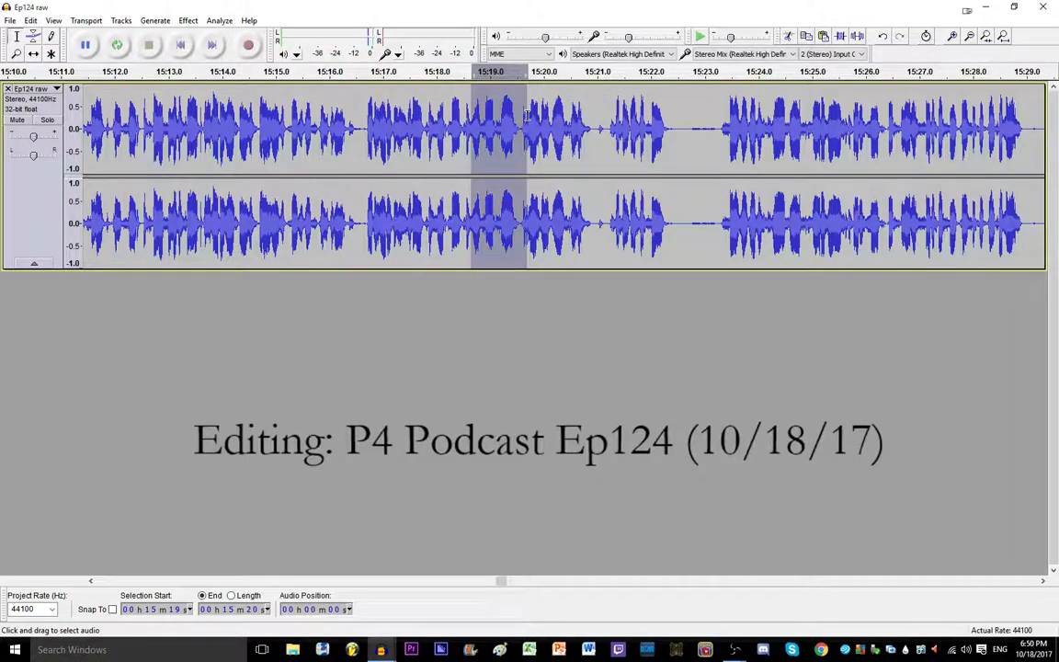
pyautogui.press('Delete')
pyautogui.click(452, 128)
pyautogui.press('space')
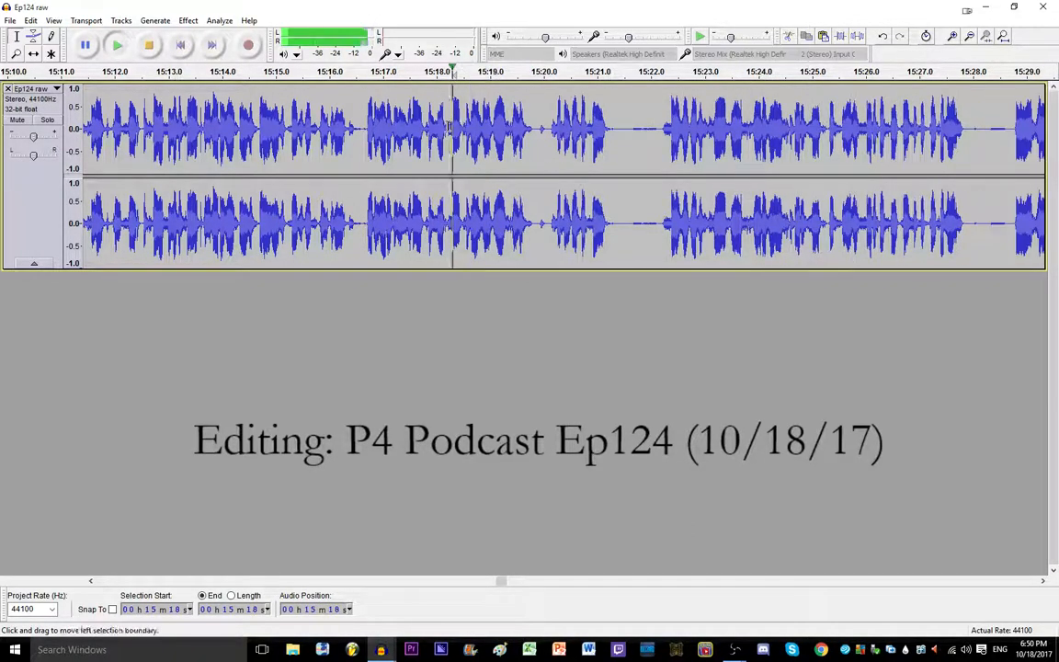
pyautogui.press('space')
pyautogui.hotkey('ctrl', 'z')
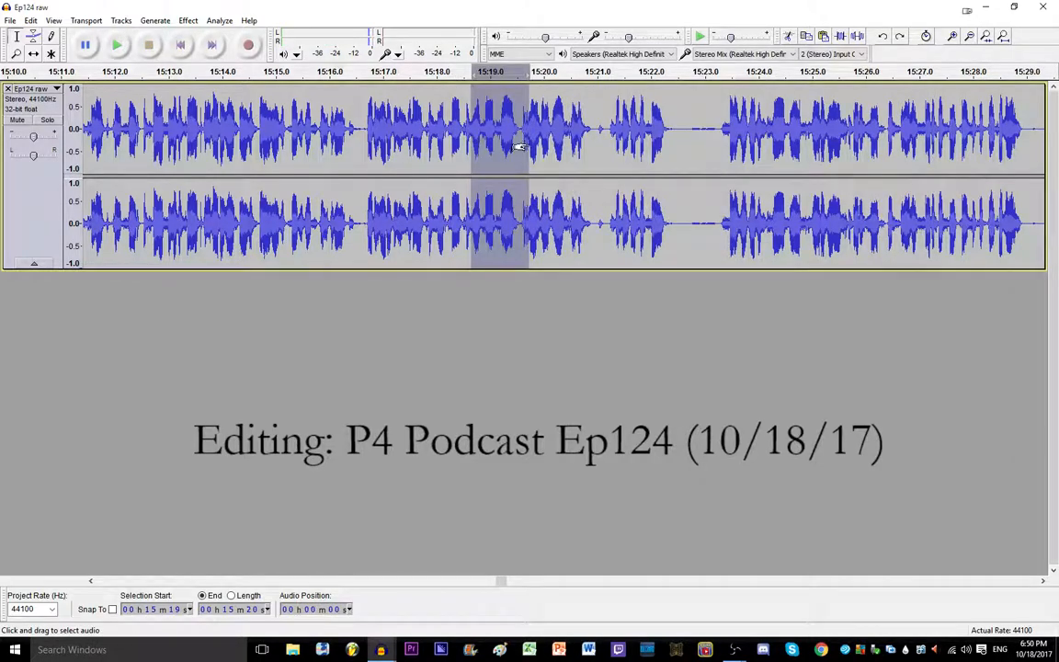
# Step: Delete the phrase at about 15:18.65 to 15:19.7 and play from about 15:18.0
pyautogui.hotkey('ctrl', 'l')
pyautogui.press('Delete')
pyautogui.click(436, 131)
pyautogui.press('space')
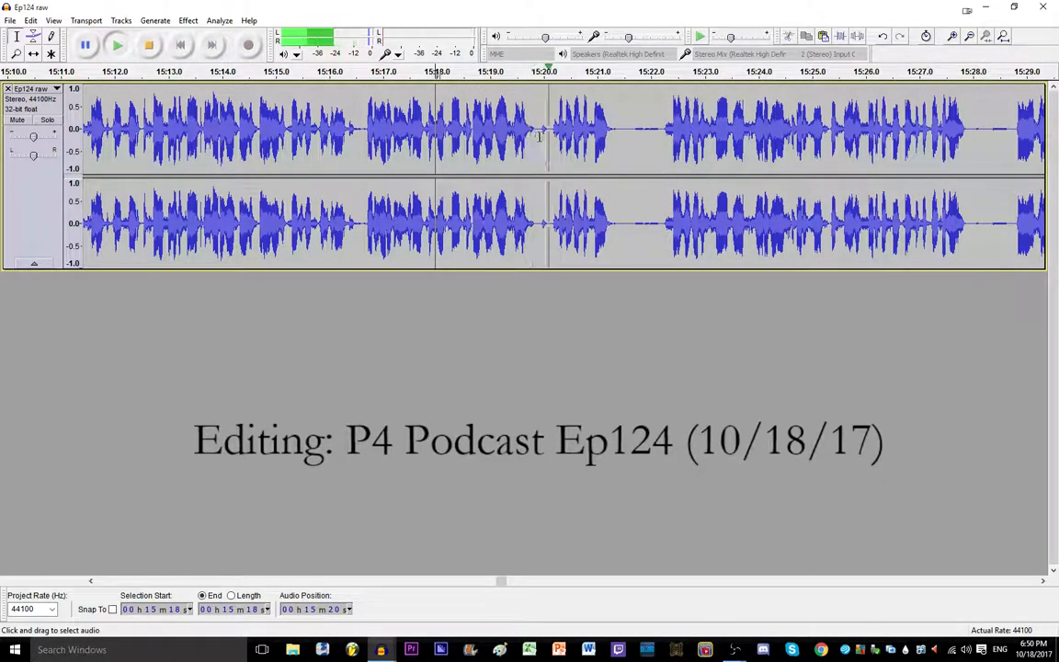
# Step: Delete the short piece of sound at about 15:19.50 to 15:19.58 and play from about 15:19.43
pyautogui.press('space')
pyautogui.click(501, 127)
pyautogui.press('space')
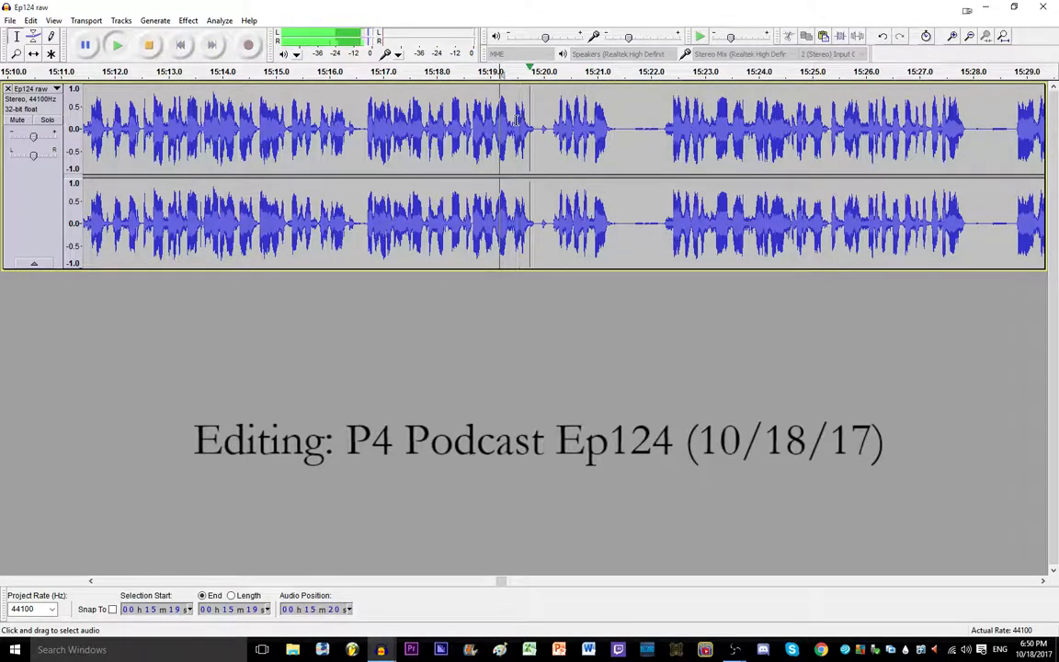
pyautogui.press('space')
pyautogui.scroll(4, 519, 118)
pyautogui.moveTo(521, 119); pyautogui.dragTo(591, 123)
pyautogui.press('Delete')
pyautogui.click(457, 121)
pyautogui.press('space')
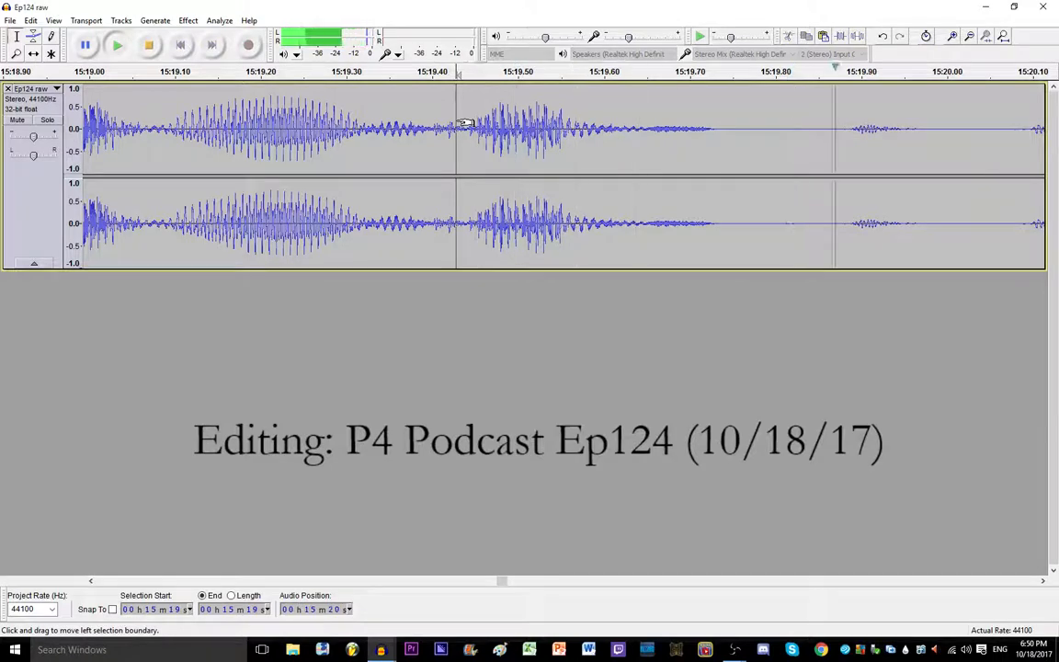
# Step: Delete the small noise and gap at about 15:19.9 to 15:20.07
pyautogui.scroll(-3, 456, 121)
pyautogui.moveTo(507, 126); pyautogui.dragTo(525, 126)
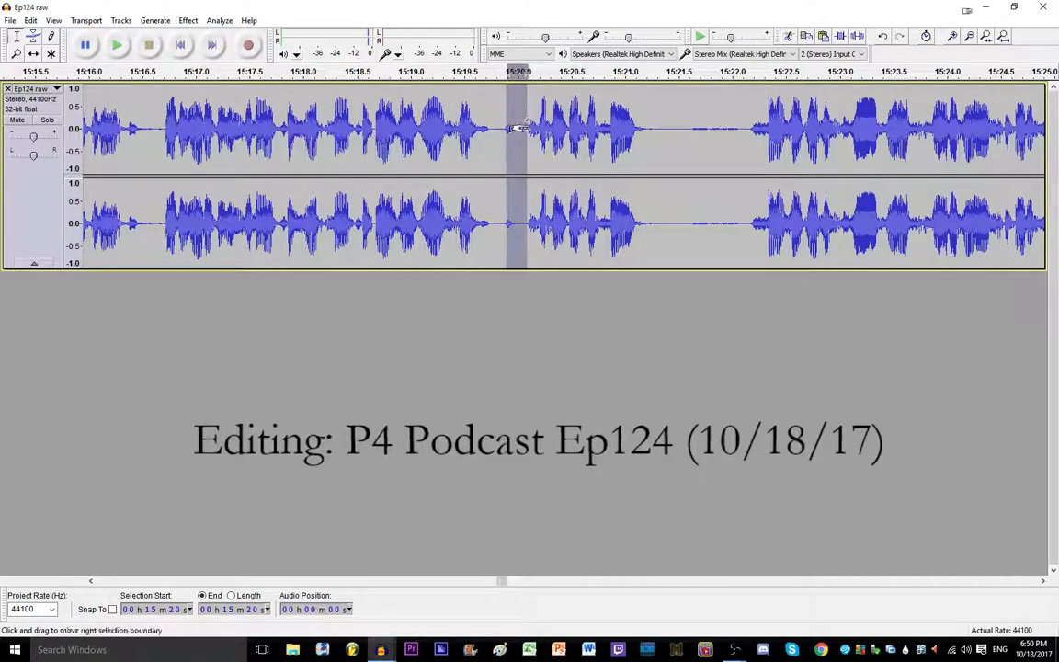
pyautogui.press('Delete')
pyautogui.press('space')
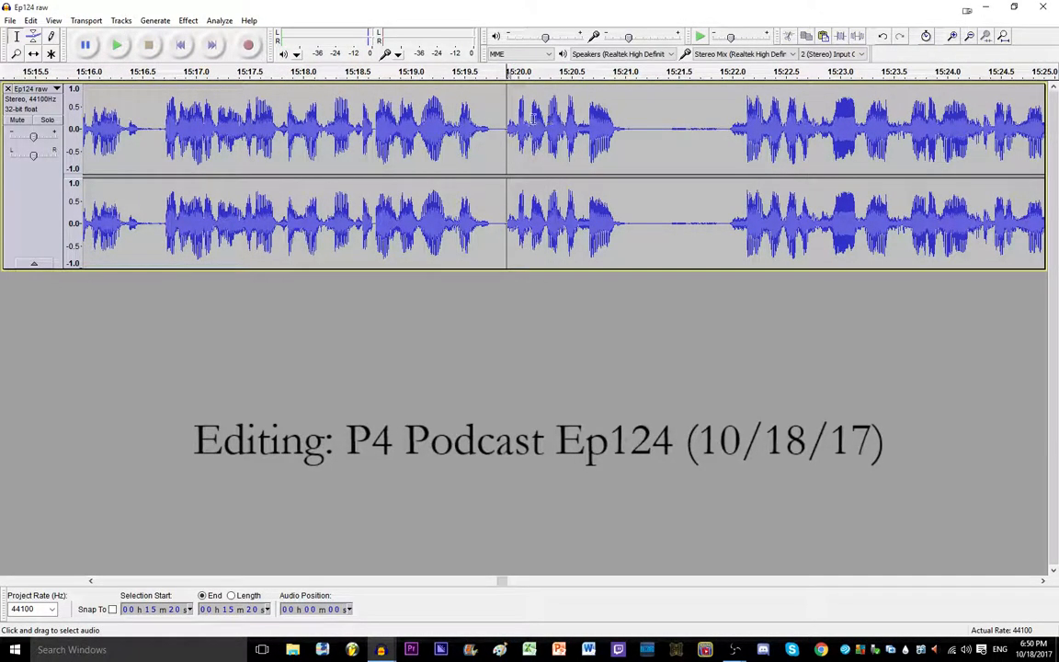
# Step: Delete the bit of speech at about 15:20.17 to 15:20.28 and play from about 15:19.9
pyautogui.scroll(3, 531, 116)
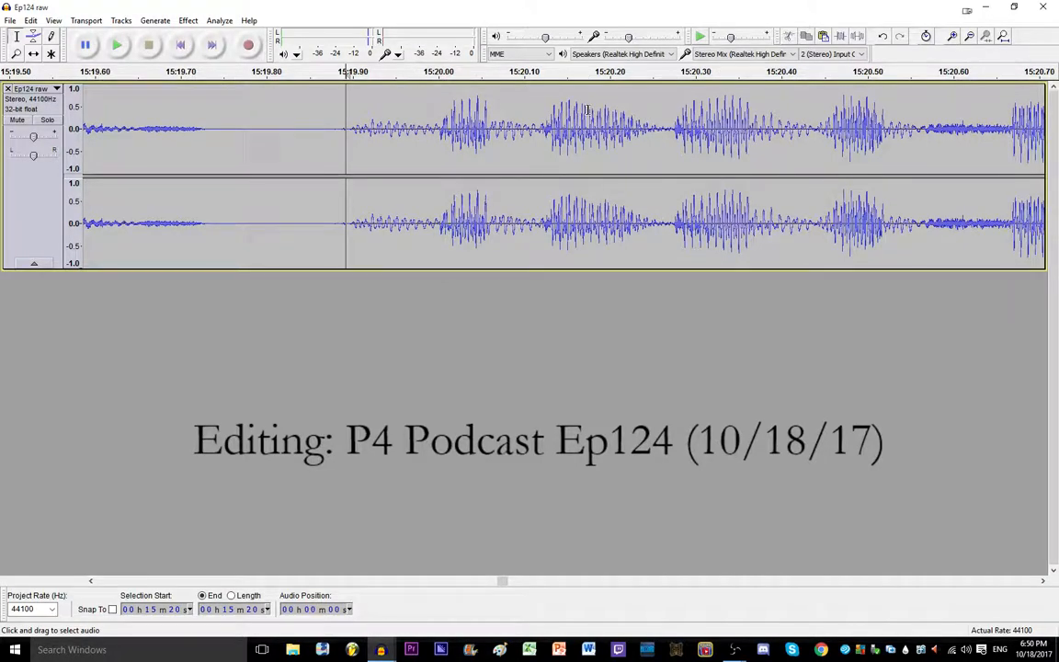
pyautogui.moveTo(588, 110); pyautogui.dragTo(682, 98)
pyautogui.click(411, 108)
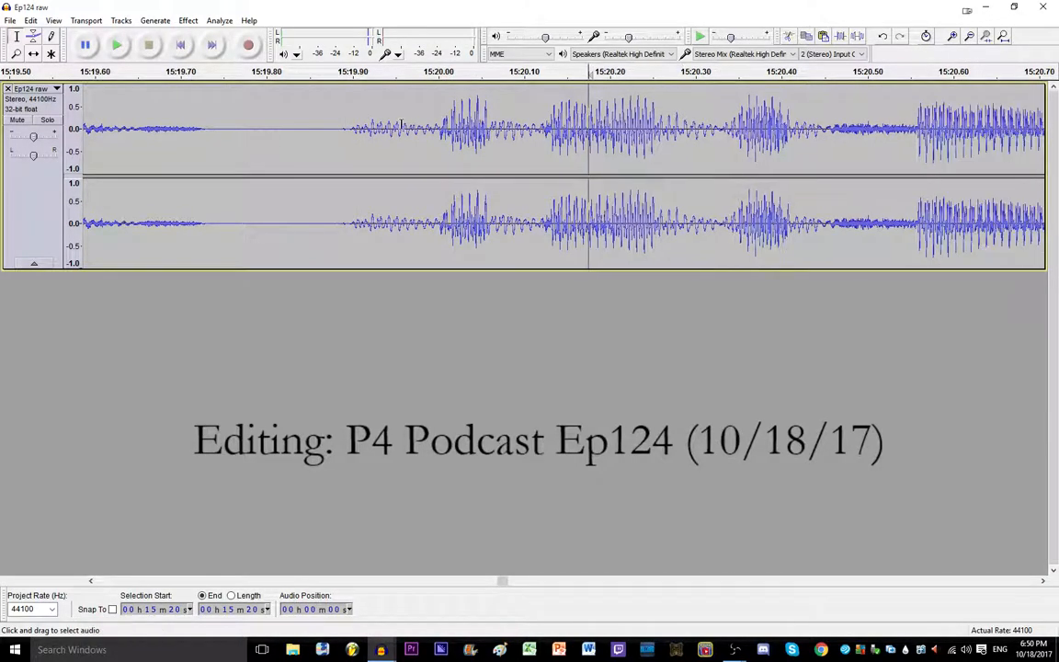
pyautogui.scroll(-3, 411, 108)
pyautogui.press('space')
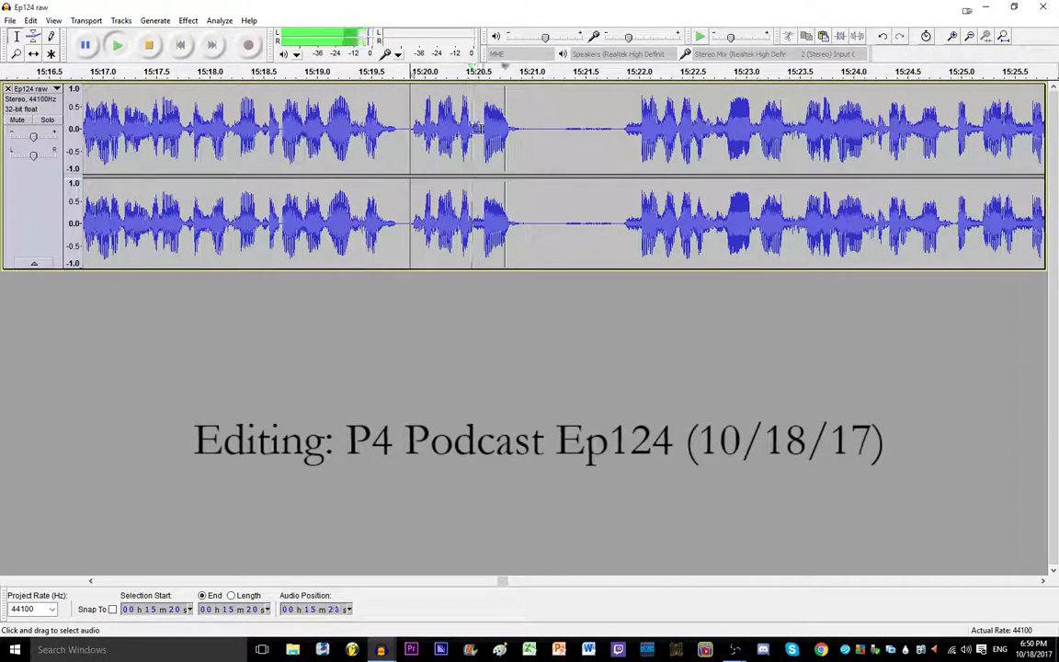
# Step: Trim the pauses at about 15:21.2 to 15:21.8 and 15:27.0 to 15:27.7, and play from about 15:16.5
pyautogui.scroll(-1, 515, 129)
pyautogui.press('space')
pyautogui.moveTo(537, 128); pyautogui.dragTo(567, 128)
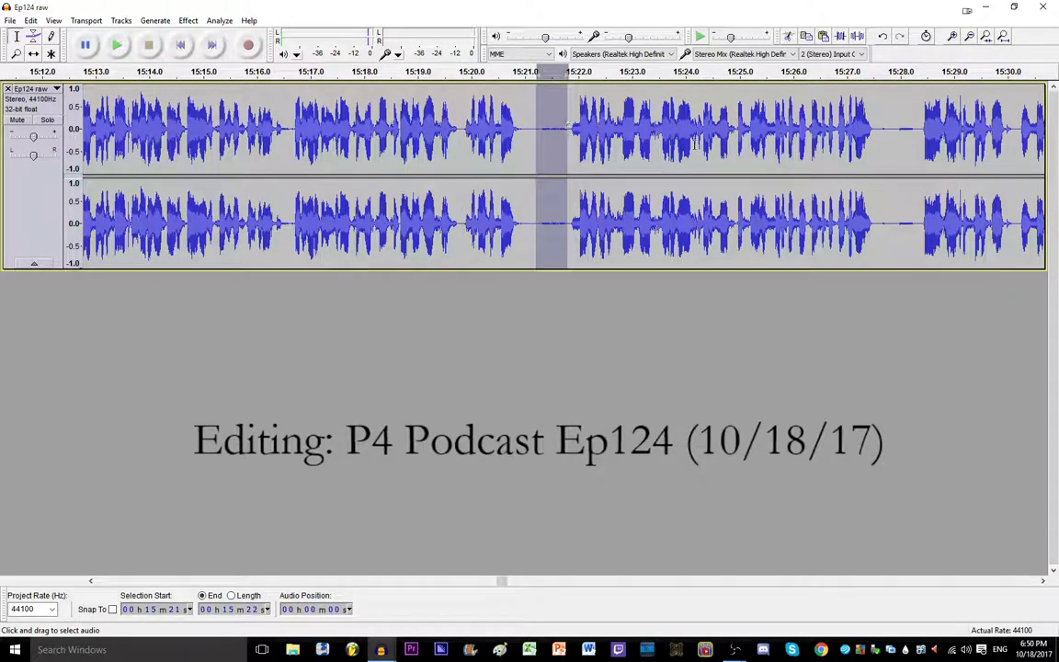
pyautogui.press('Delete')
pyautogui.moveTo(845, 121); pyautogui.dragTo(888, 122)
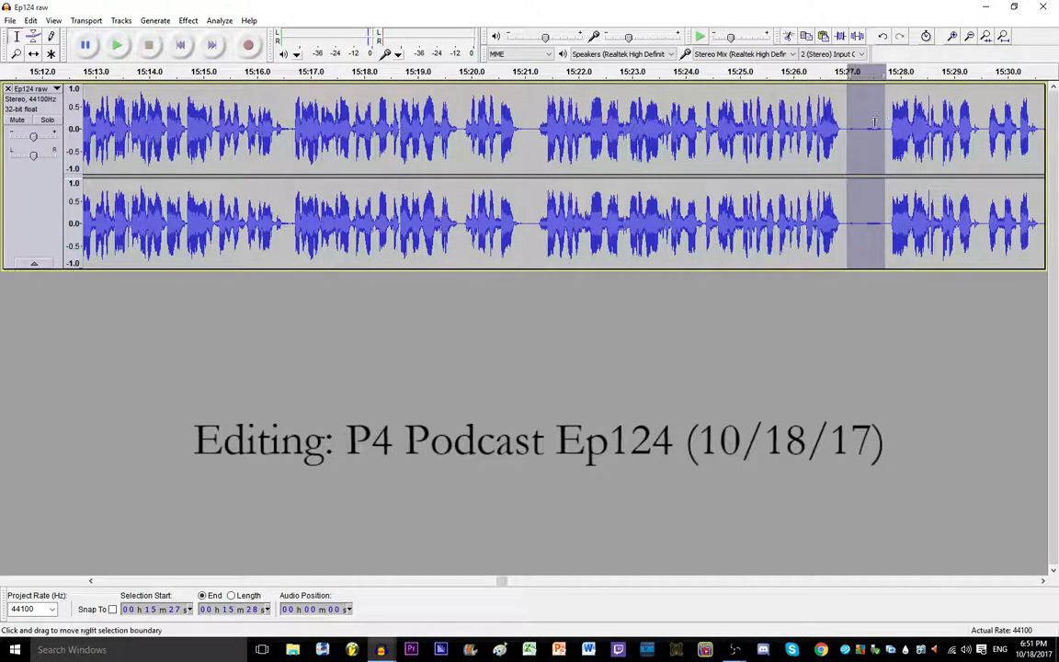
pyautogui.press('Delete')
pyautogui.click(499, 121)
pyautogui.click(283, 130)
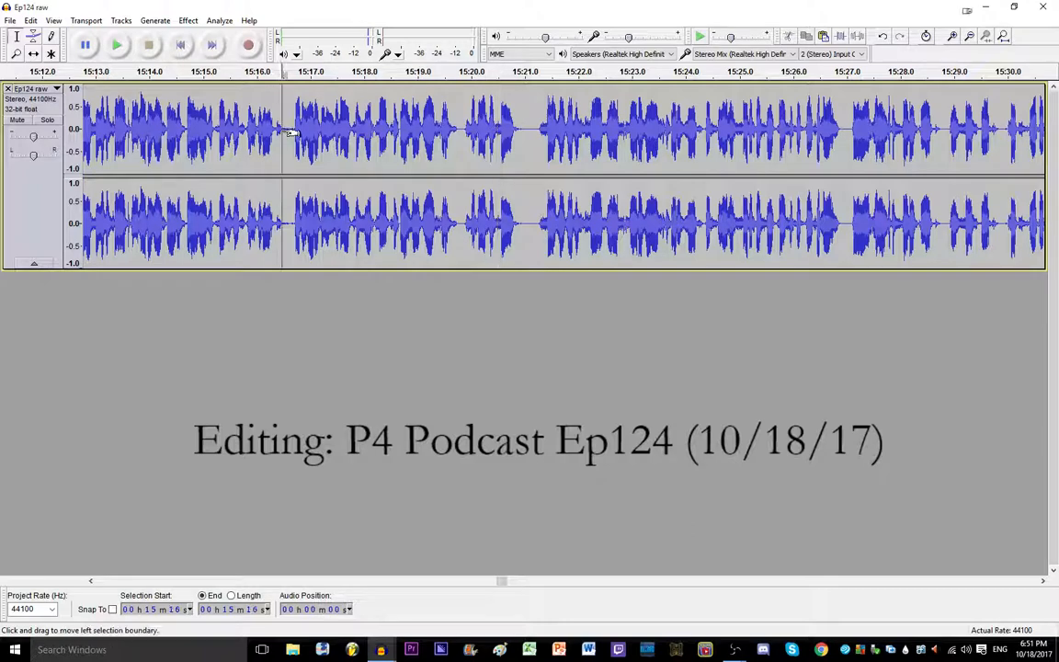
pyautogui.press('space')
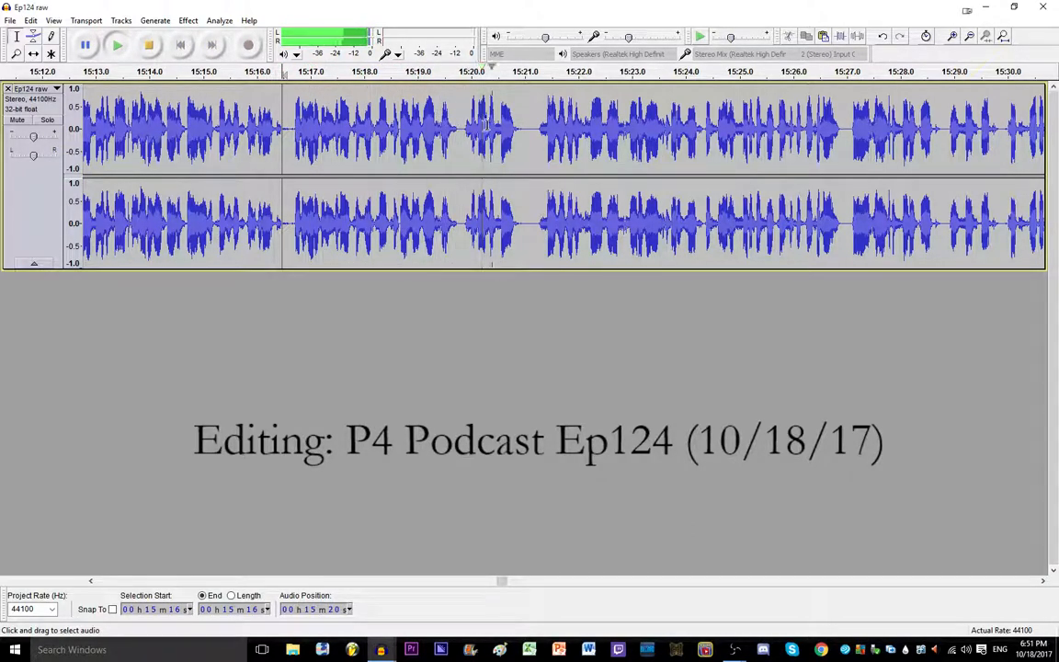
# Step: Delete the short gap at about 15:19.65 to 15:19.85 and listen from about 15:19.2
pyautogui.press('space')
pyautogui.moveTo(453, 127); pyautogui.dragTo(464, 129)
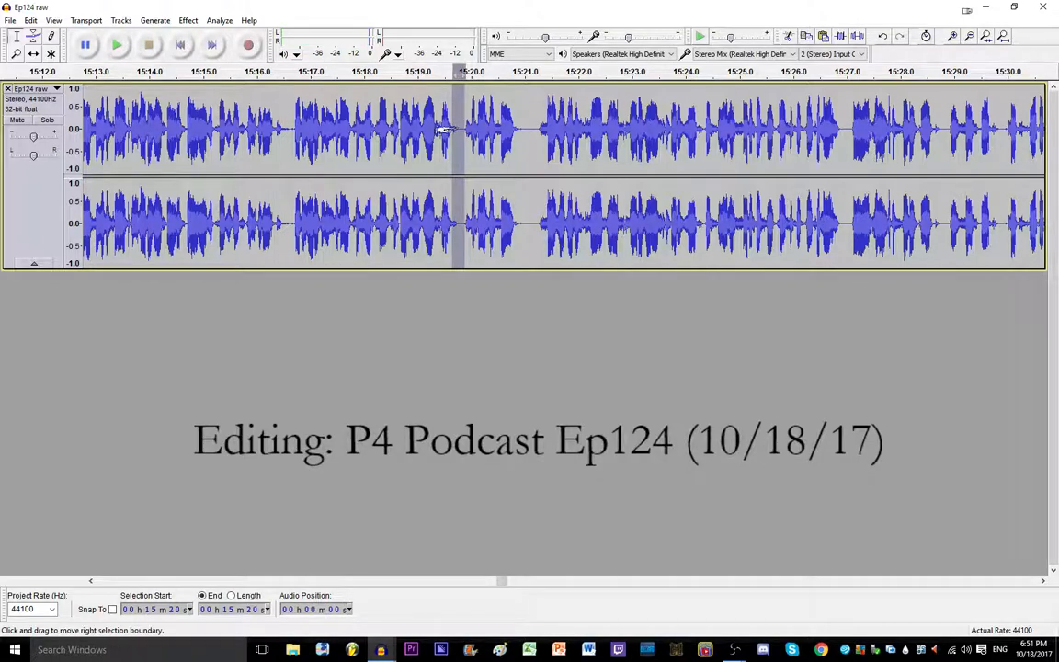
pyautogui.press('Delete')
pyautogui.click(428, 130)
pyautogui.press('space')
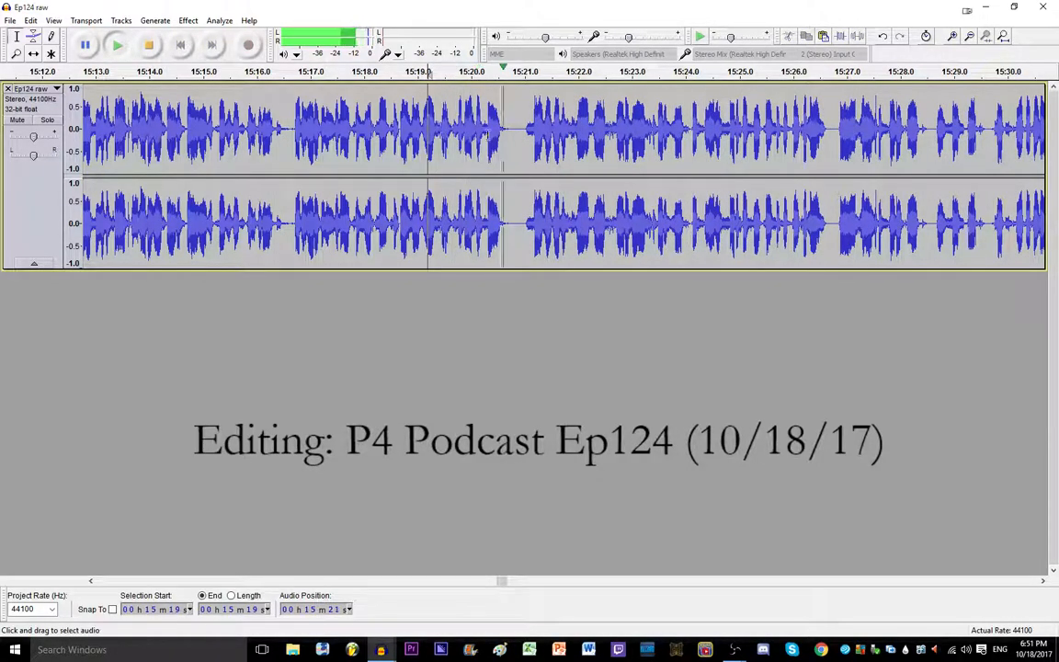
pyautogui.press('space')
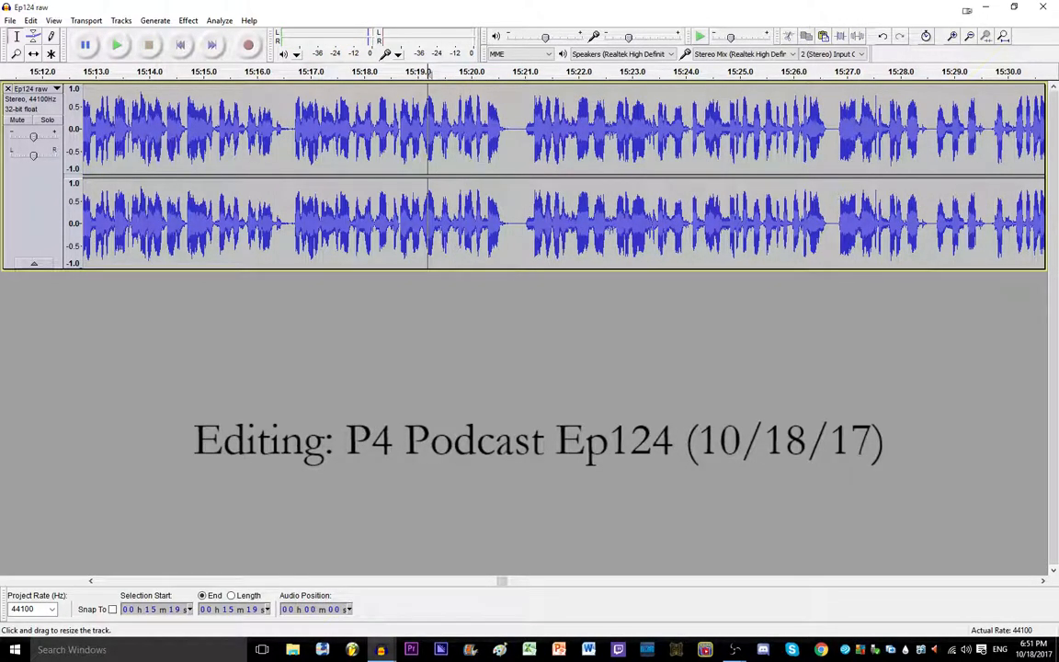